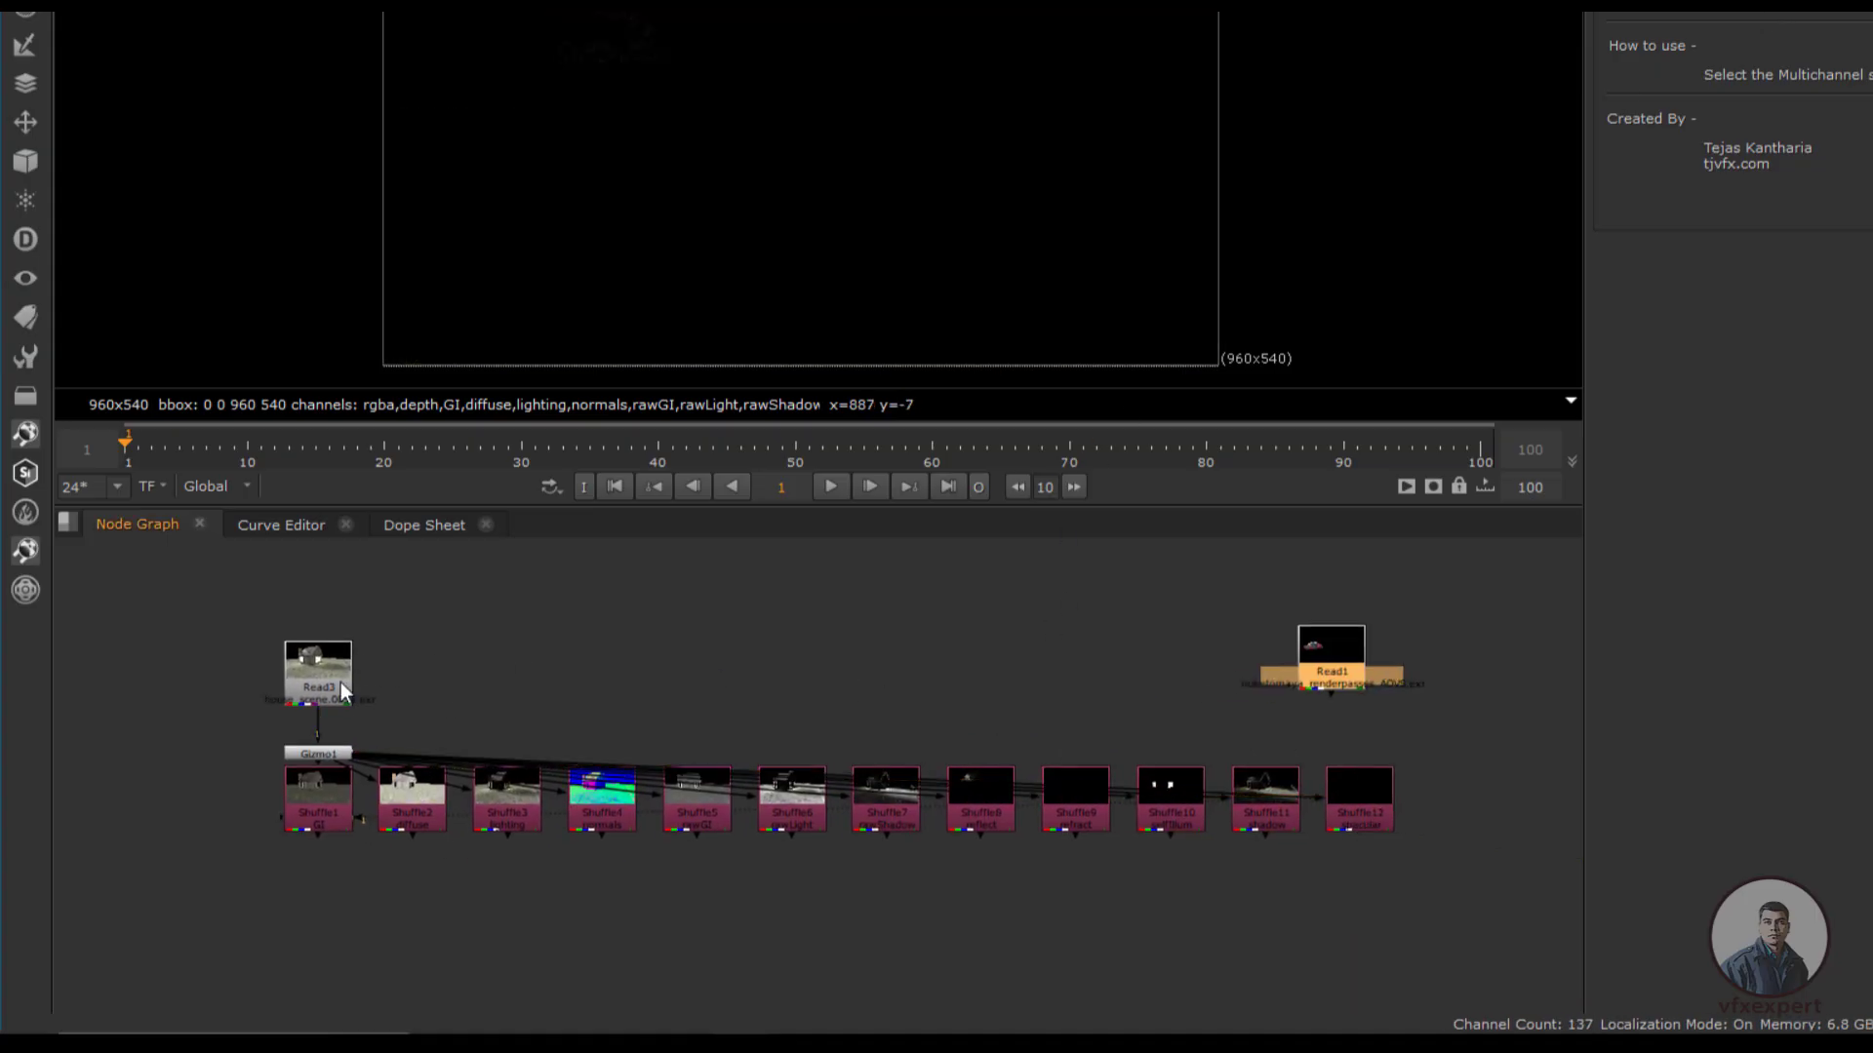
Move the house scene Read node and its gizmo above the middle of the Shuffle node row.
{"action": "left_click", "coordinate": [337, 681]}
{"action": "left_click_drag", "start_coordinate": [337, 681], "coordinate": [721, 598]}
{"action": "left_click_drag", "start_coordinate": [327, 756], "coordinate": [701, 600]}
{"action": "scroll", "coordinate": [659, 755], "scroll_direction": "up", "scroll_amount": 3}
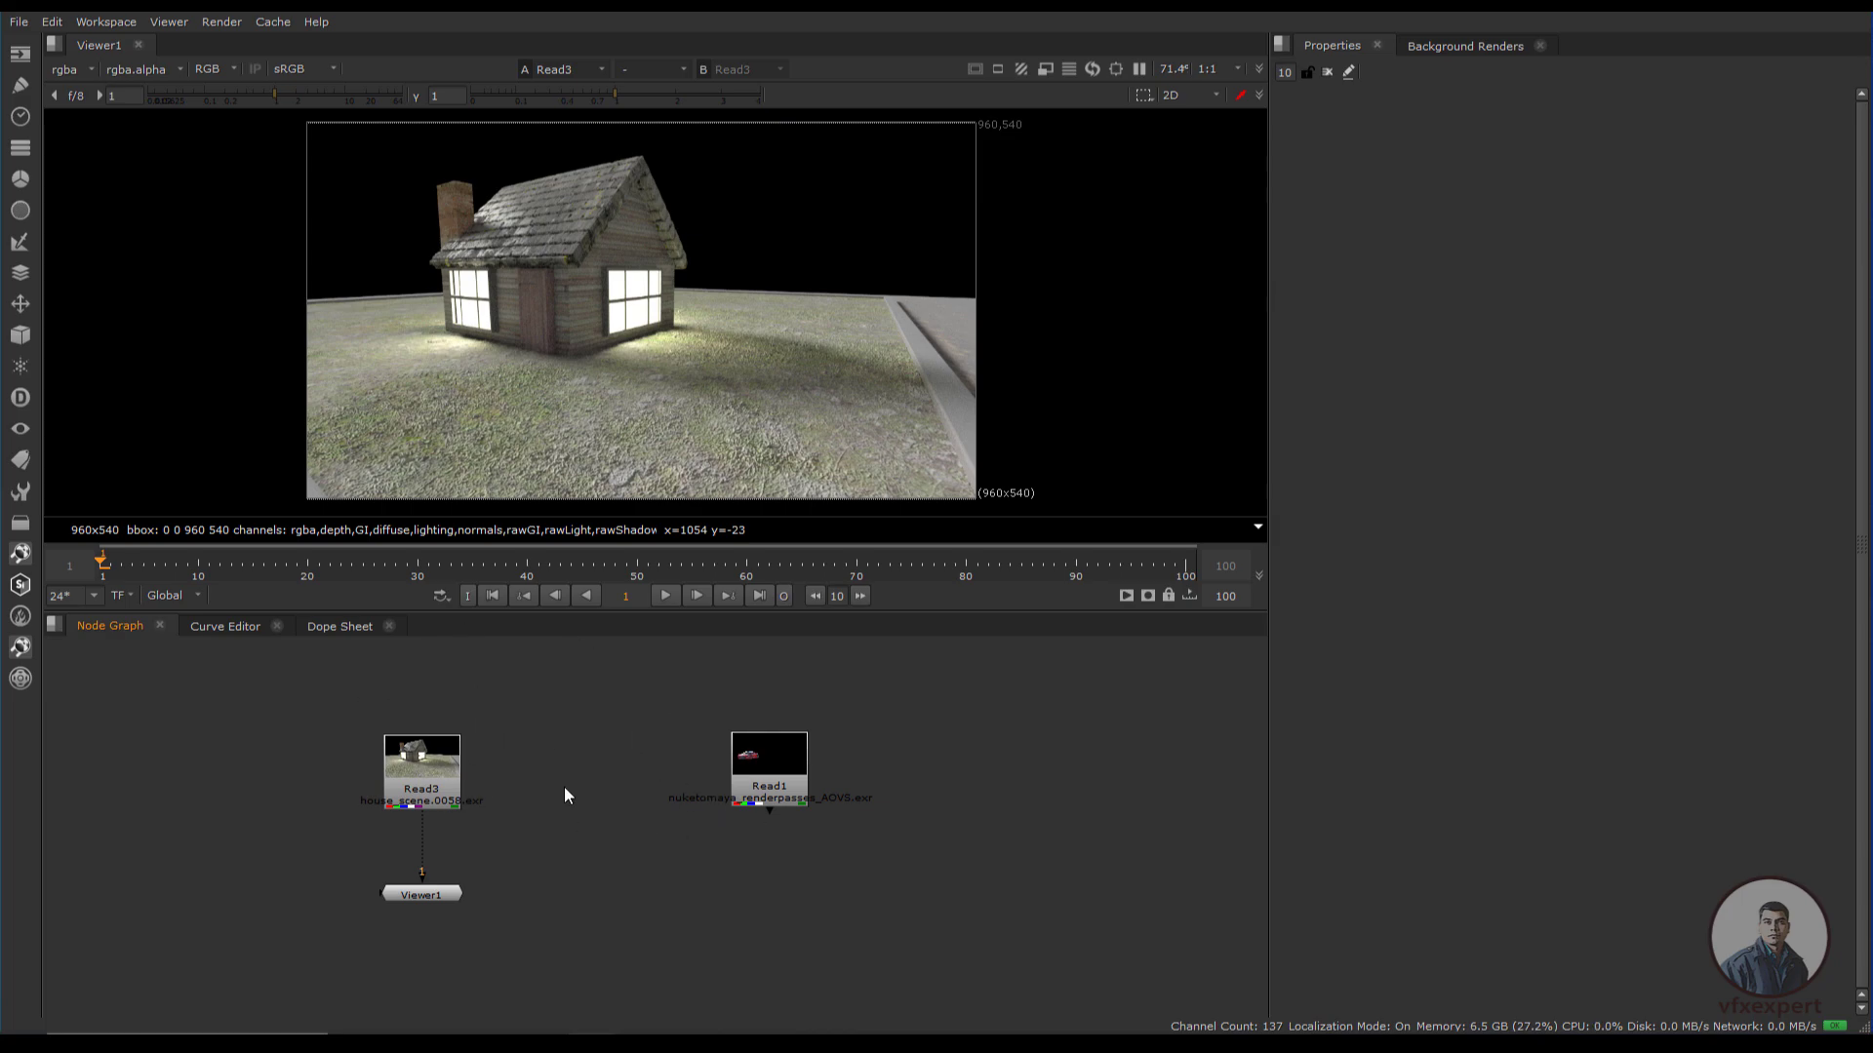
Inspect which layers the house scene render offers in the viewer, including the other layers group.
{"action": "left_click", "coordinate": [425, 797]}
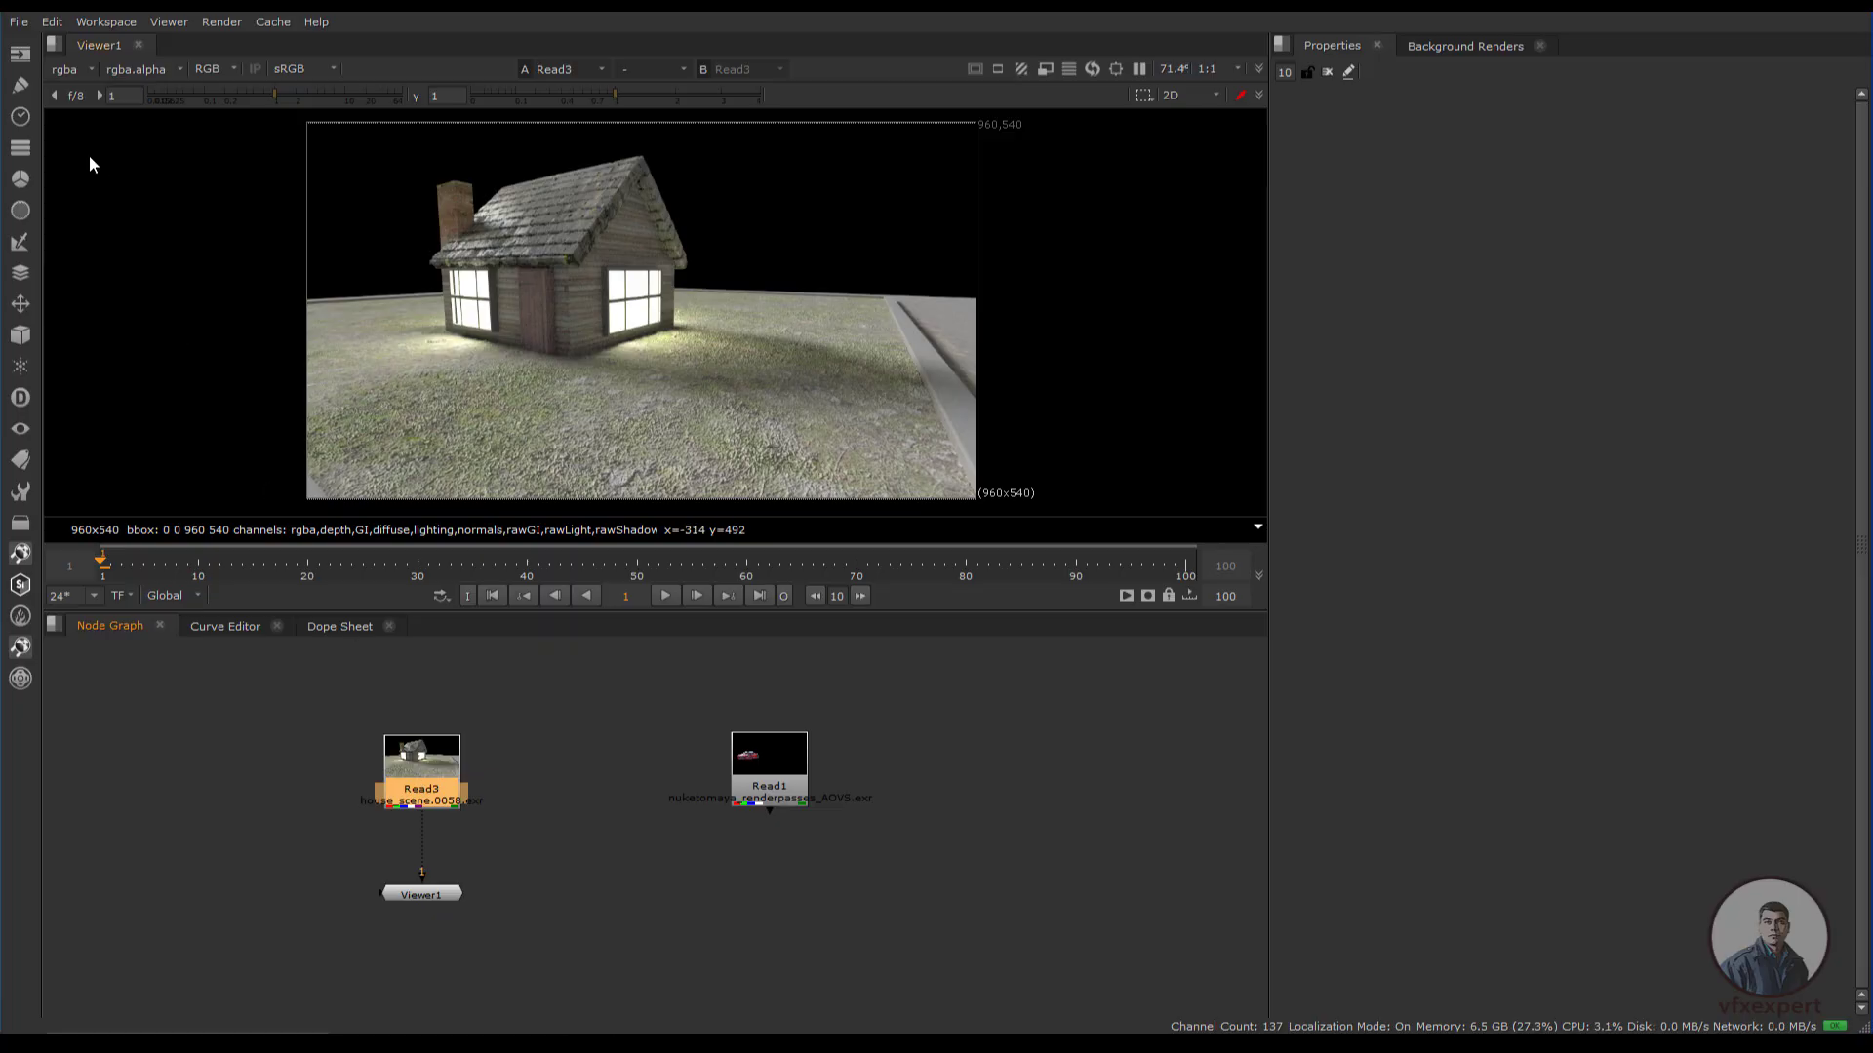
{"action": "left_click", "coordinate": [89, 70]}
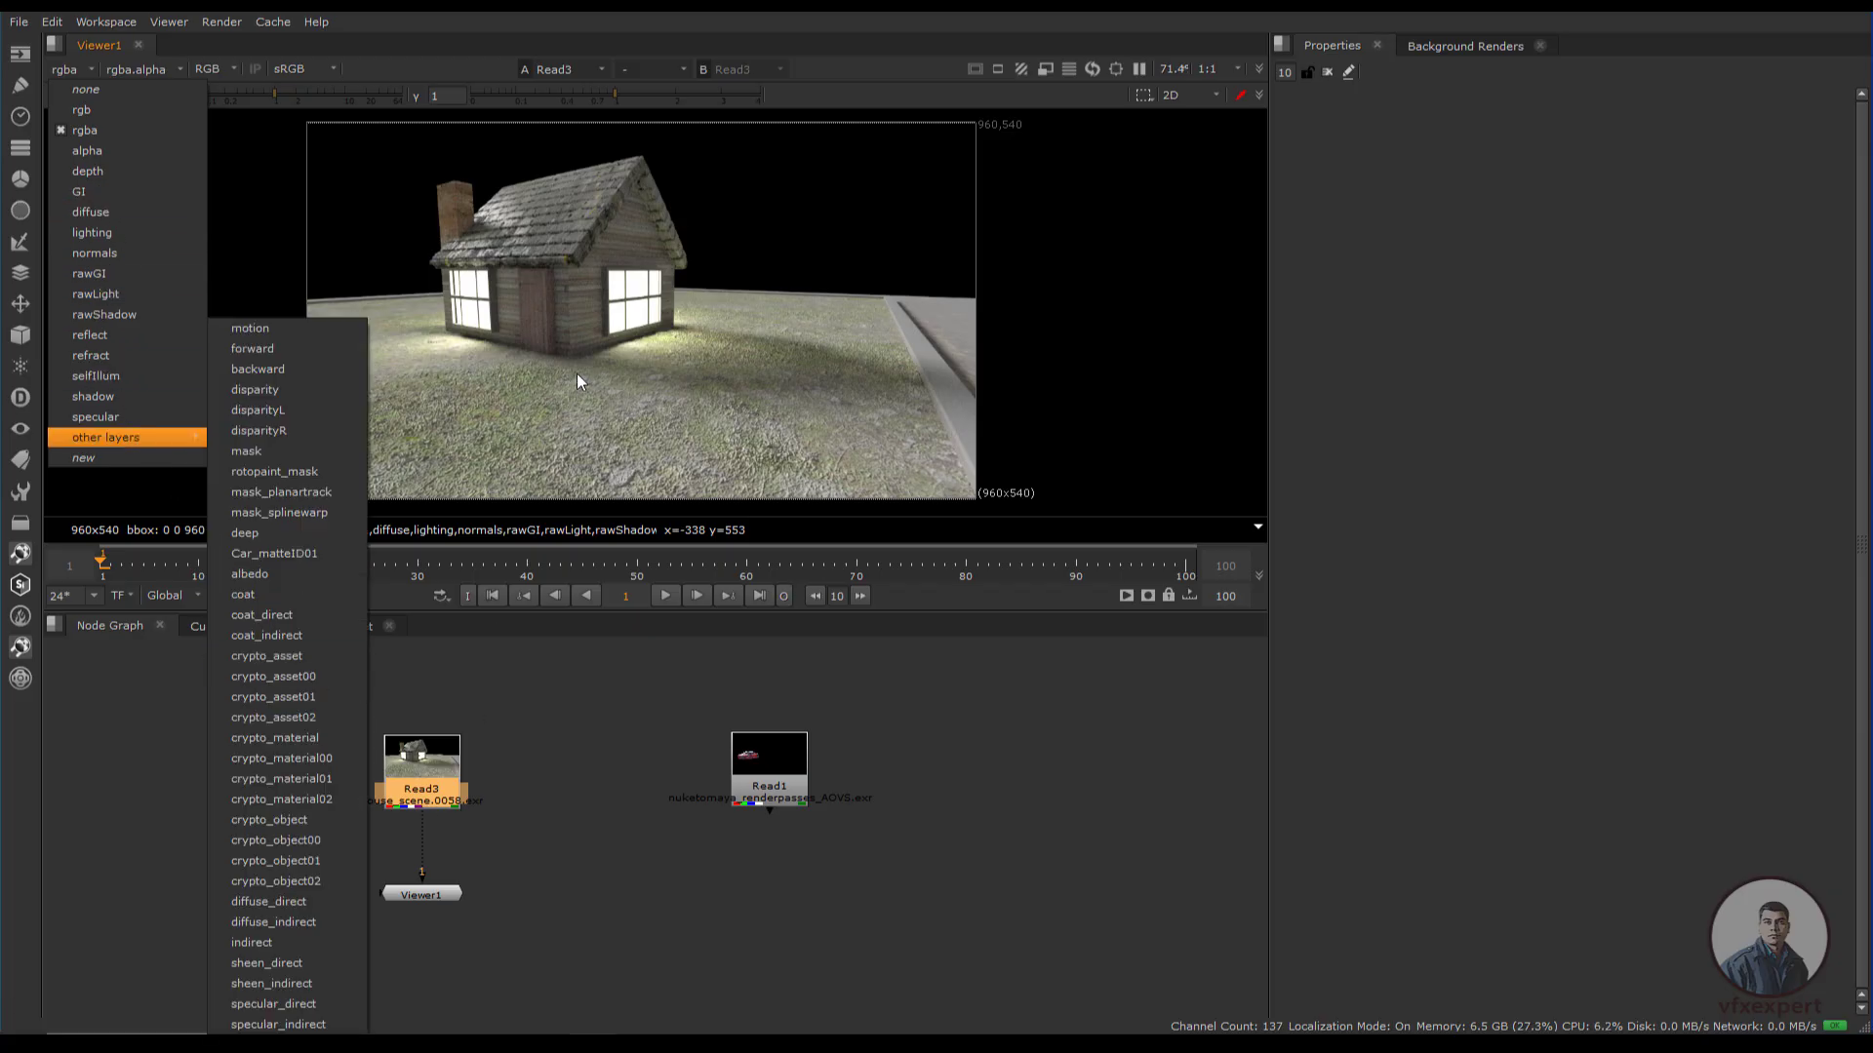
{"action": "left_click", "coordinate": [559, 760]}
Move the house scene Read node up slightly and add a Shuffle node below it.
{"action": "left_click_drag", "start_coordinate": [428, 759], "coordinate": [425, 735]}
{"action": "left_click", "coordinate": [478, 839]}
{"action": "left_click", "coordinate": [432, 763]}
{"action": "key", "text": "Tab"}
{"action": "type", "text": "shu"}
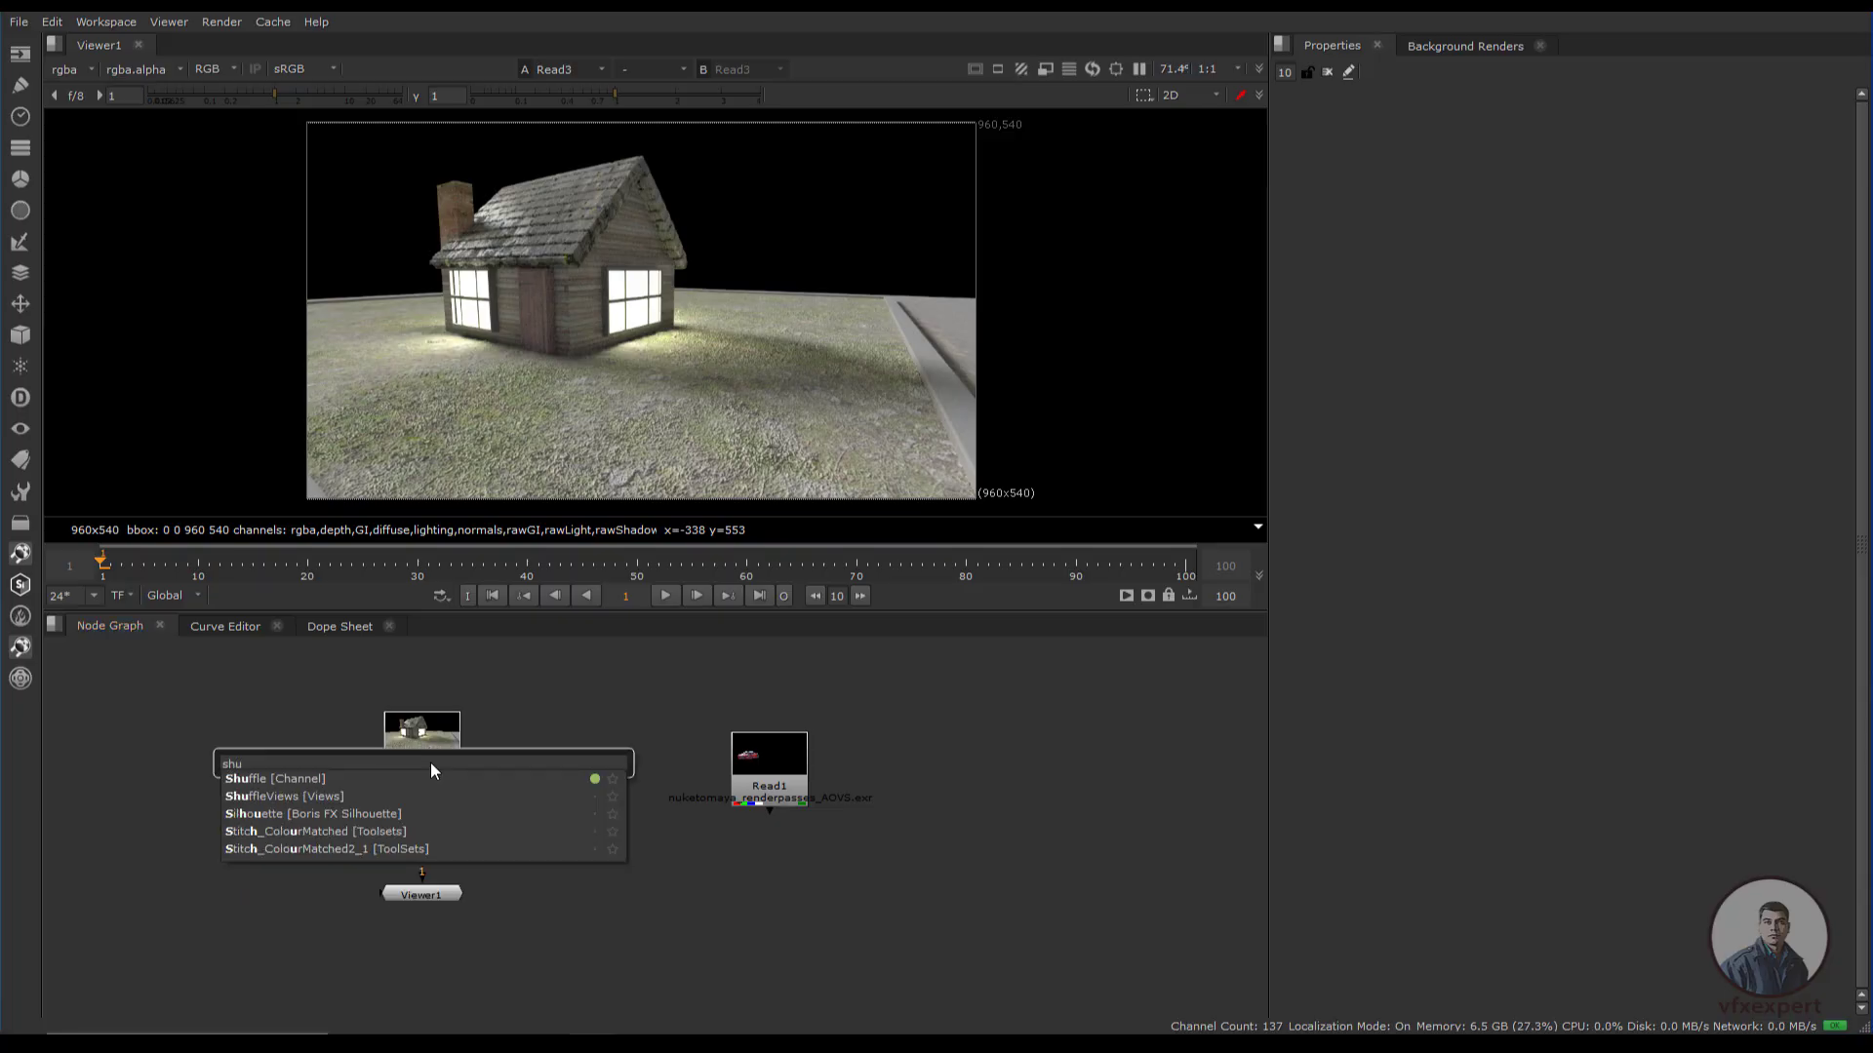
{"action": "left_click", "coordinate": [308, 780]}
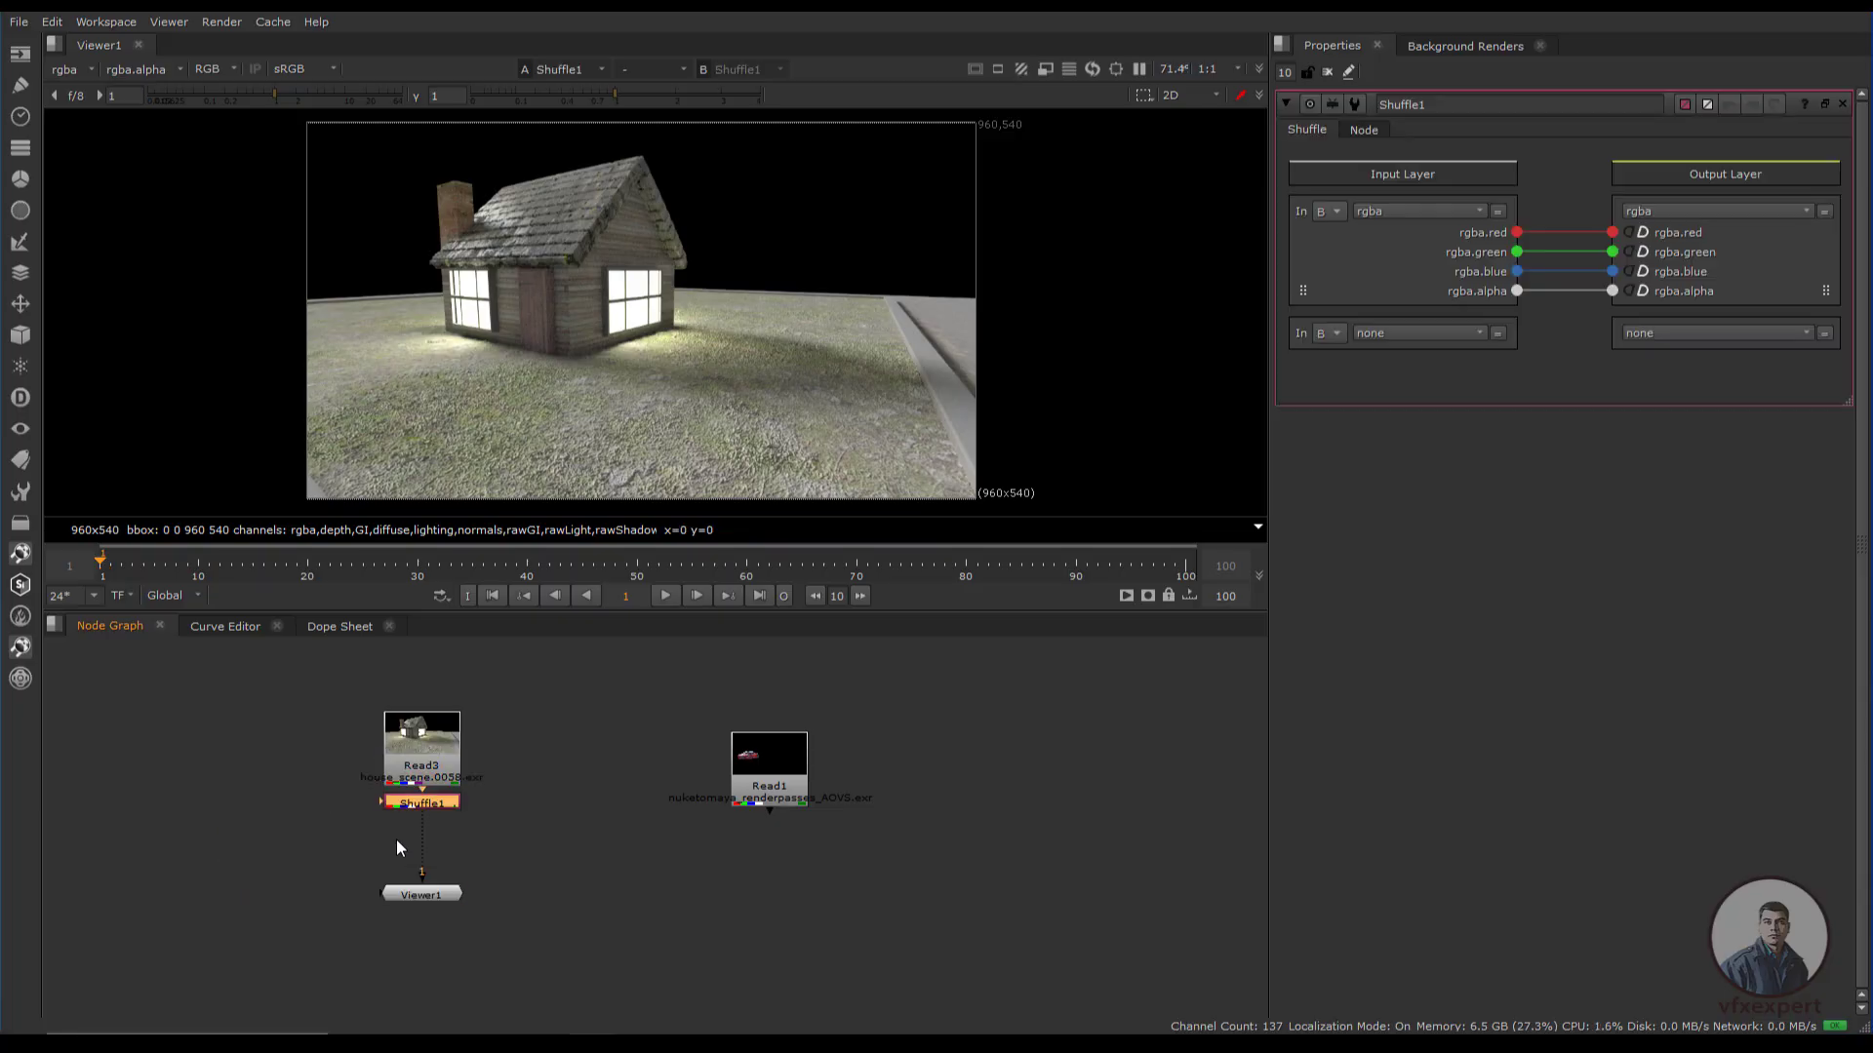
Set the Shuffle node's input layer to diffuse and review the other available input layers.
{"action": "left_click", "coordinate": [1473, 211]}
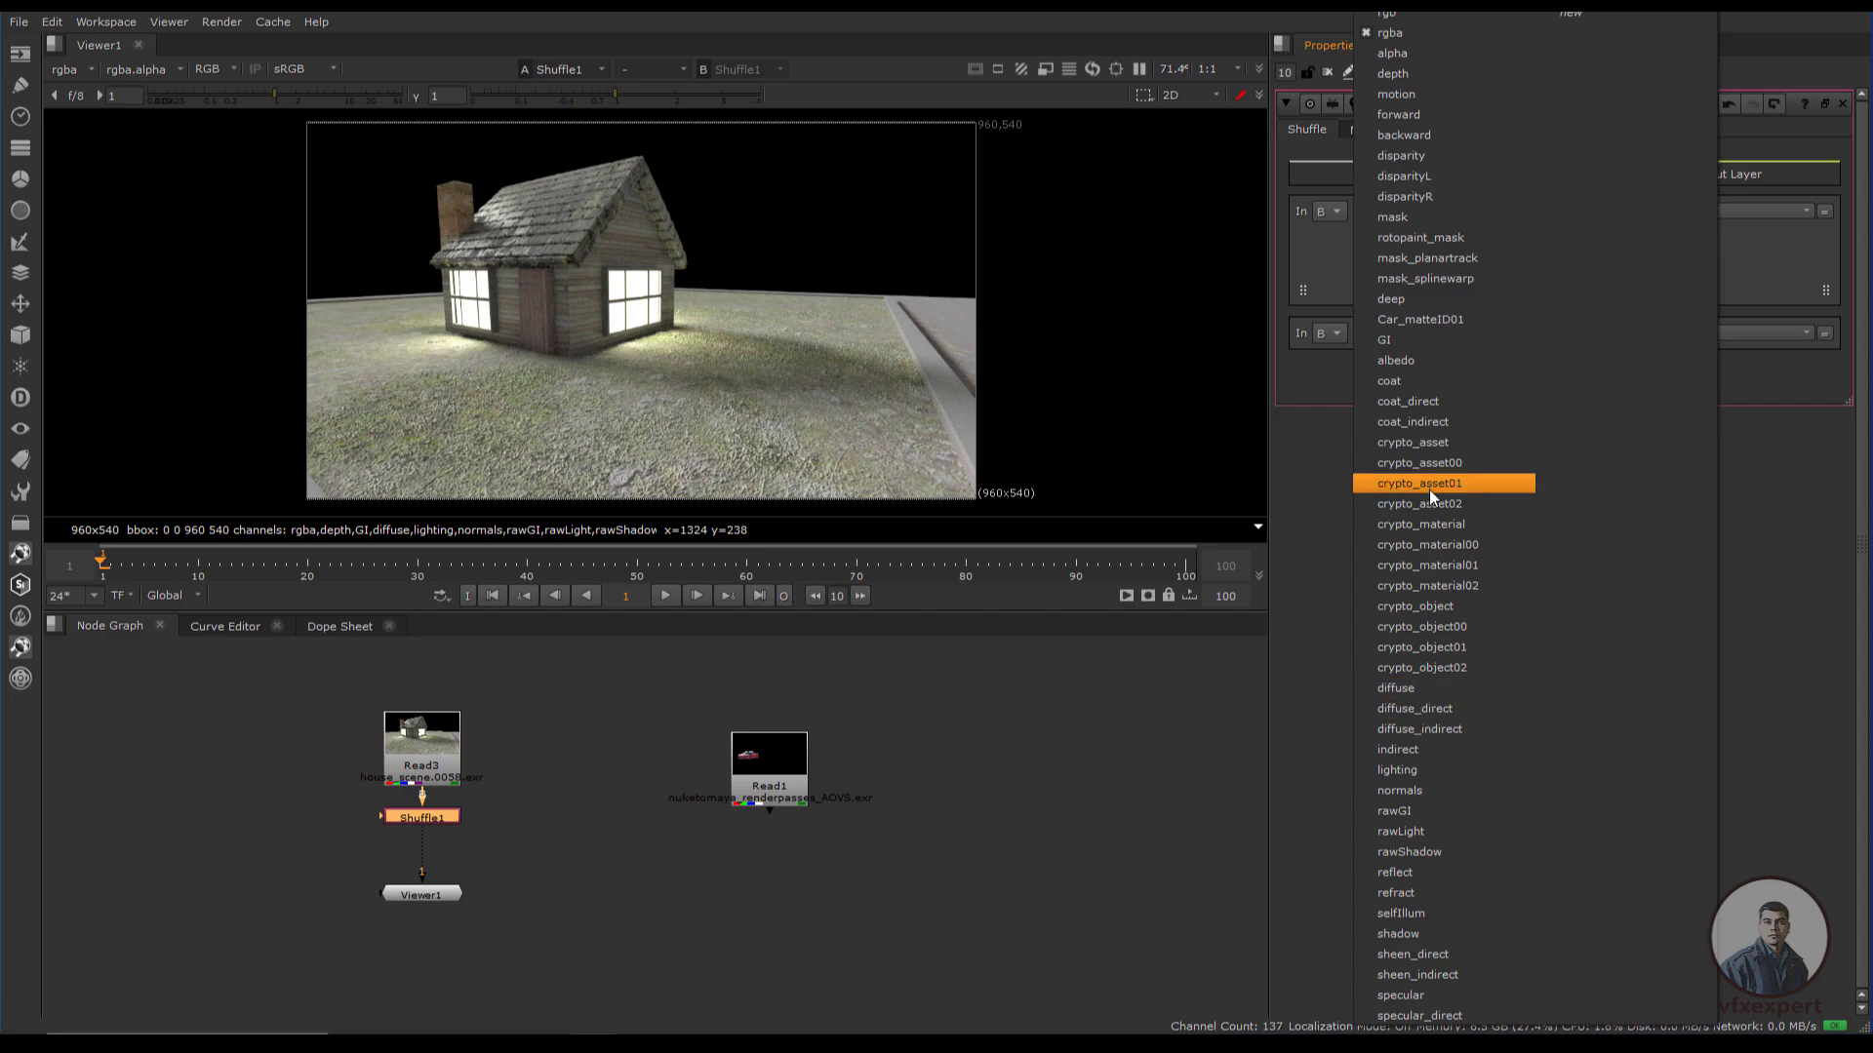
{"action": "left_click", "coordinate": [1401, 692]}
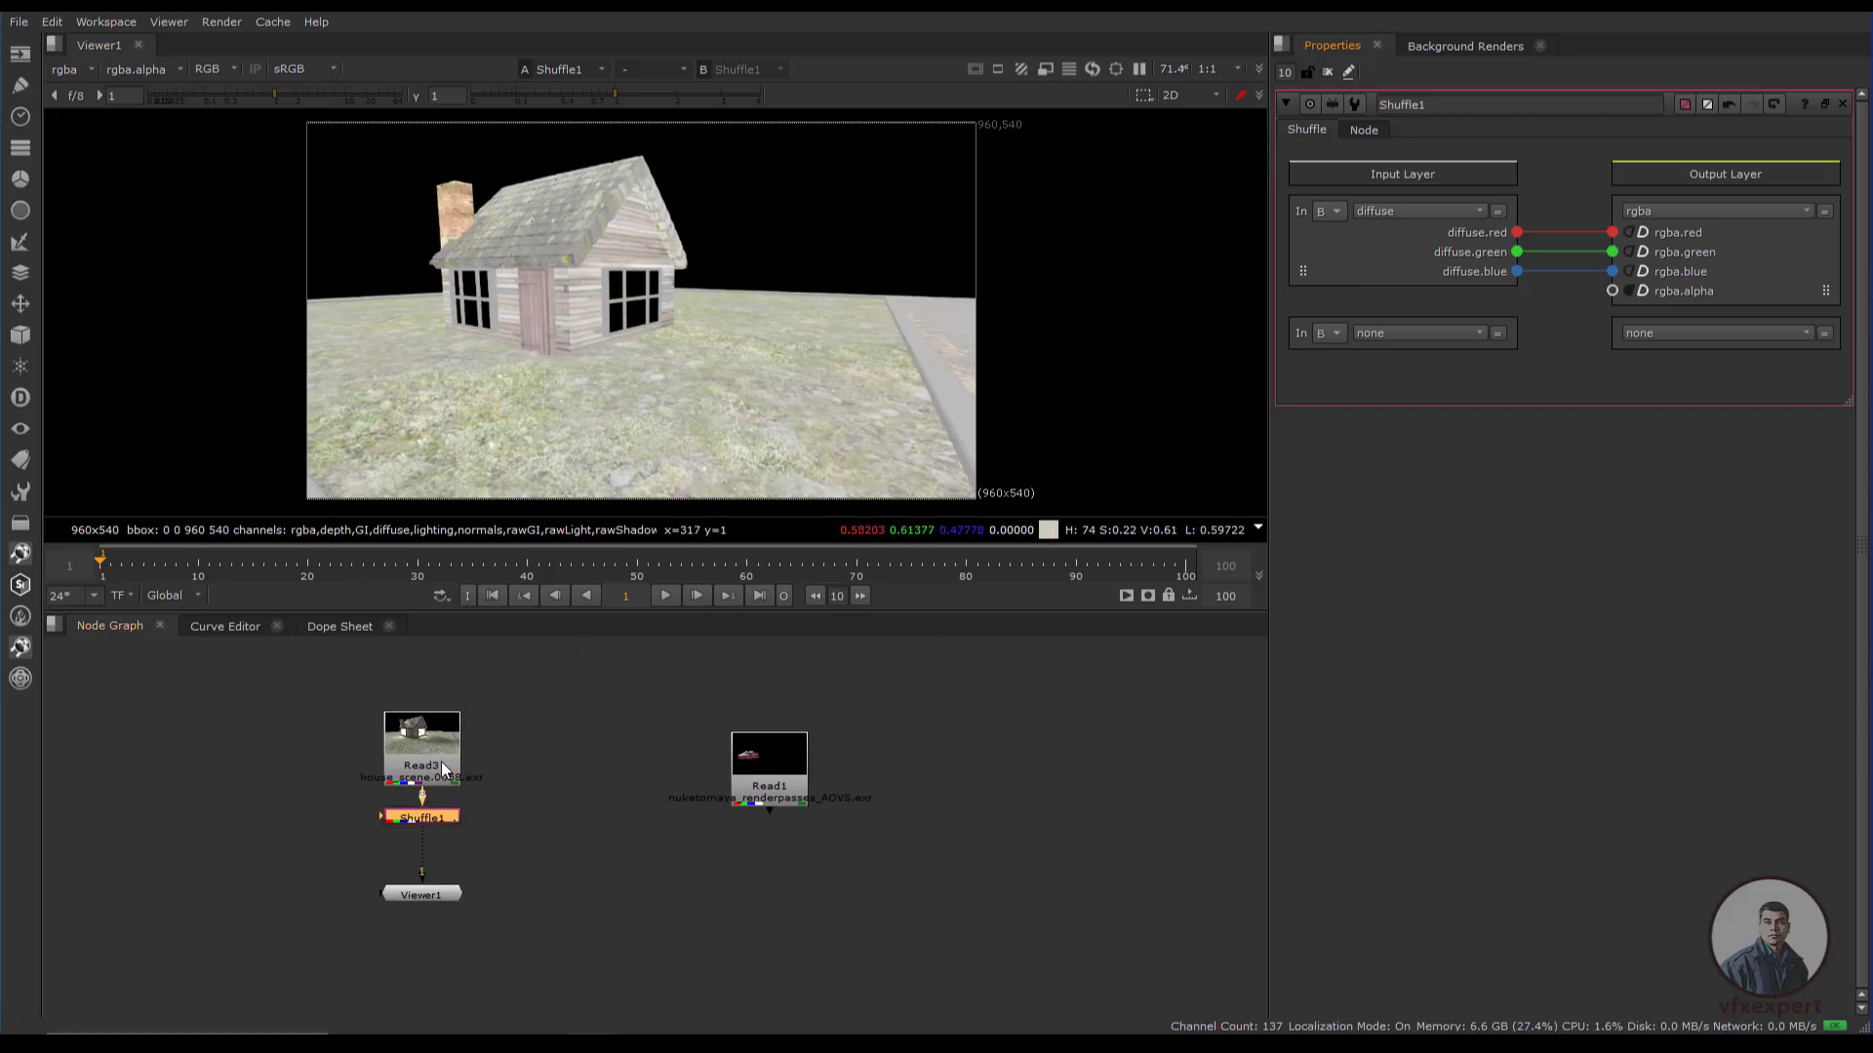
{"action": "left_click", "coordinate": [1463, 212]}
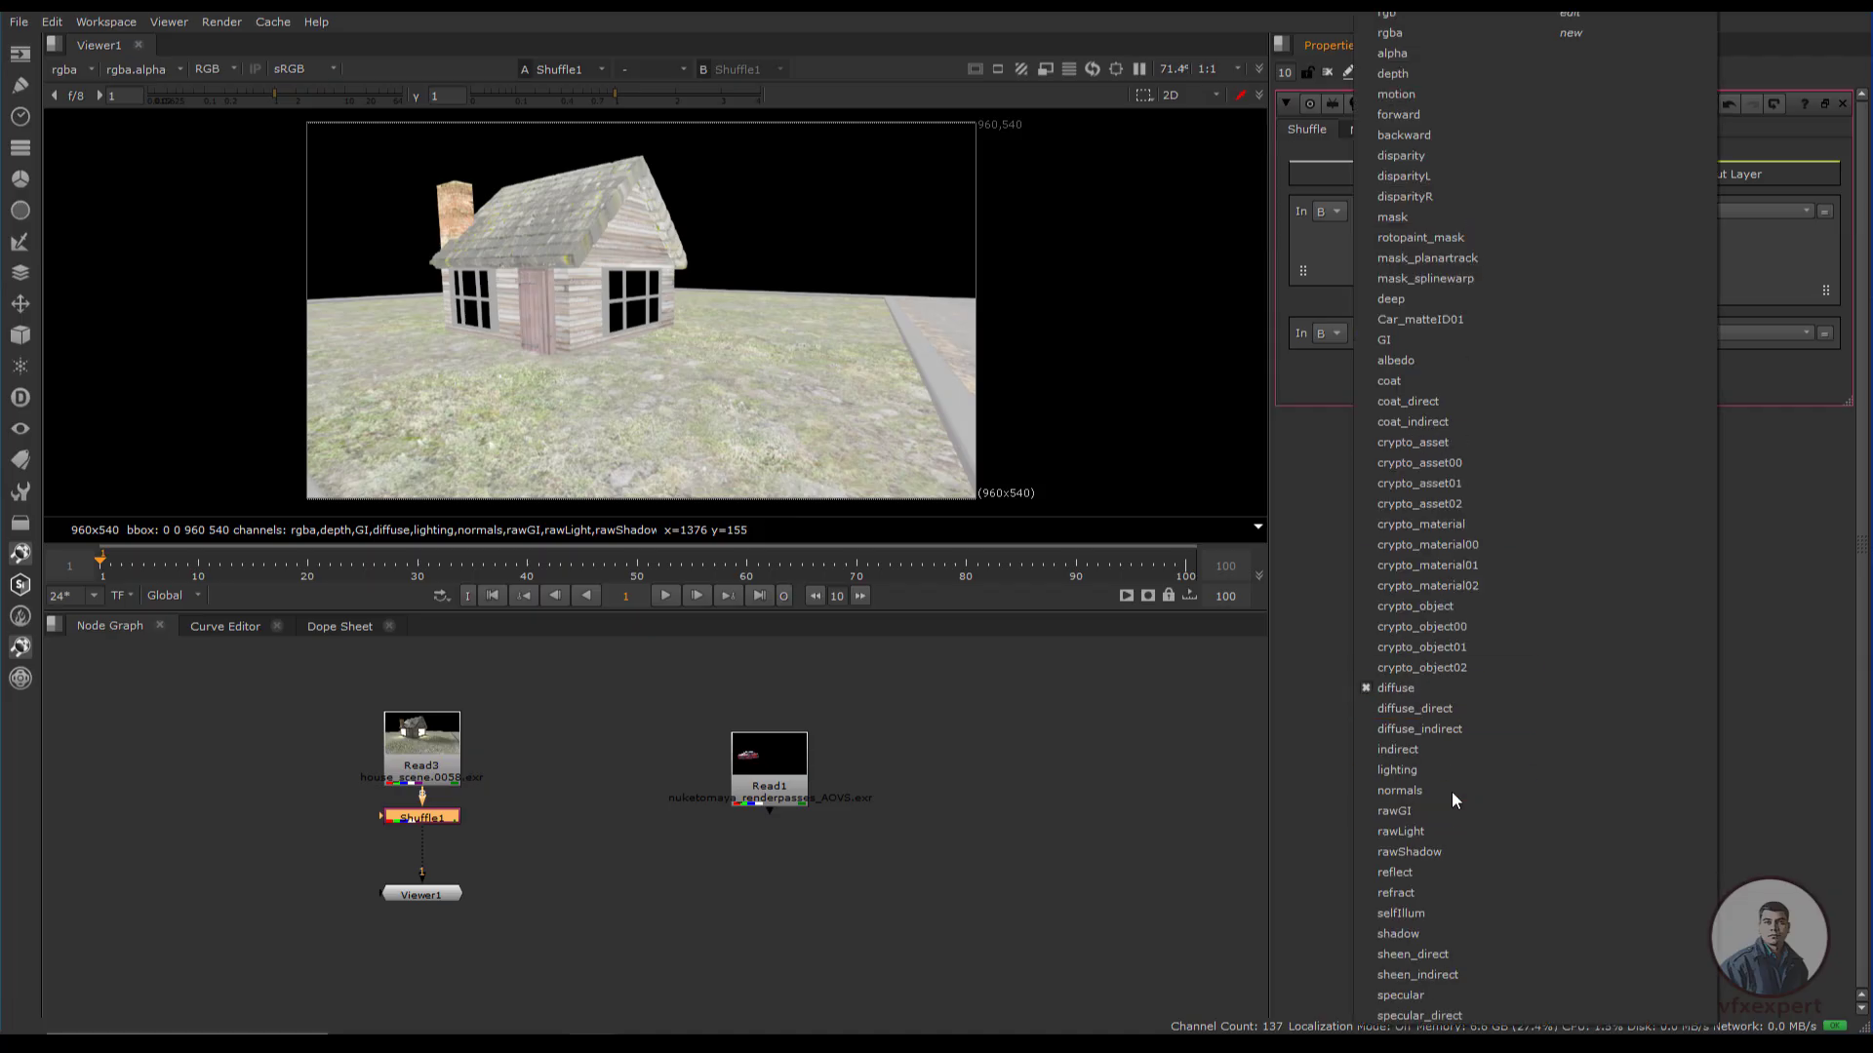
{"action": "left_click", "coordinate": [964, 764]}
{"action": "left_click", "coordinate": [964, 763]}
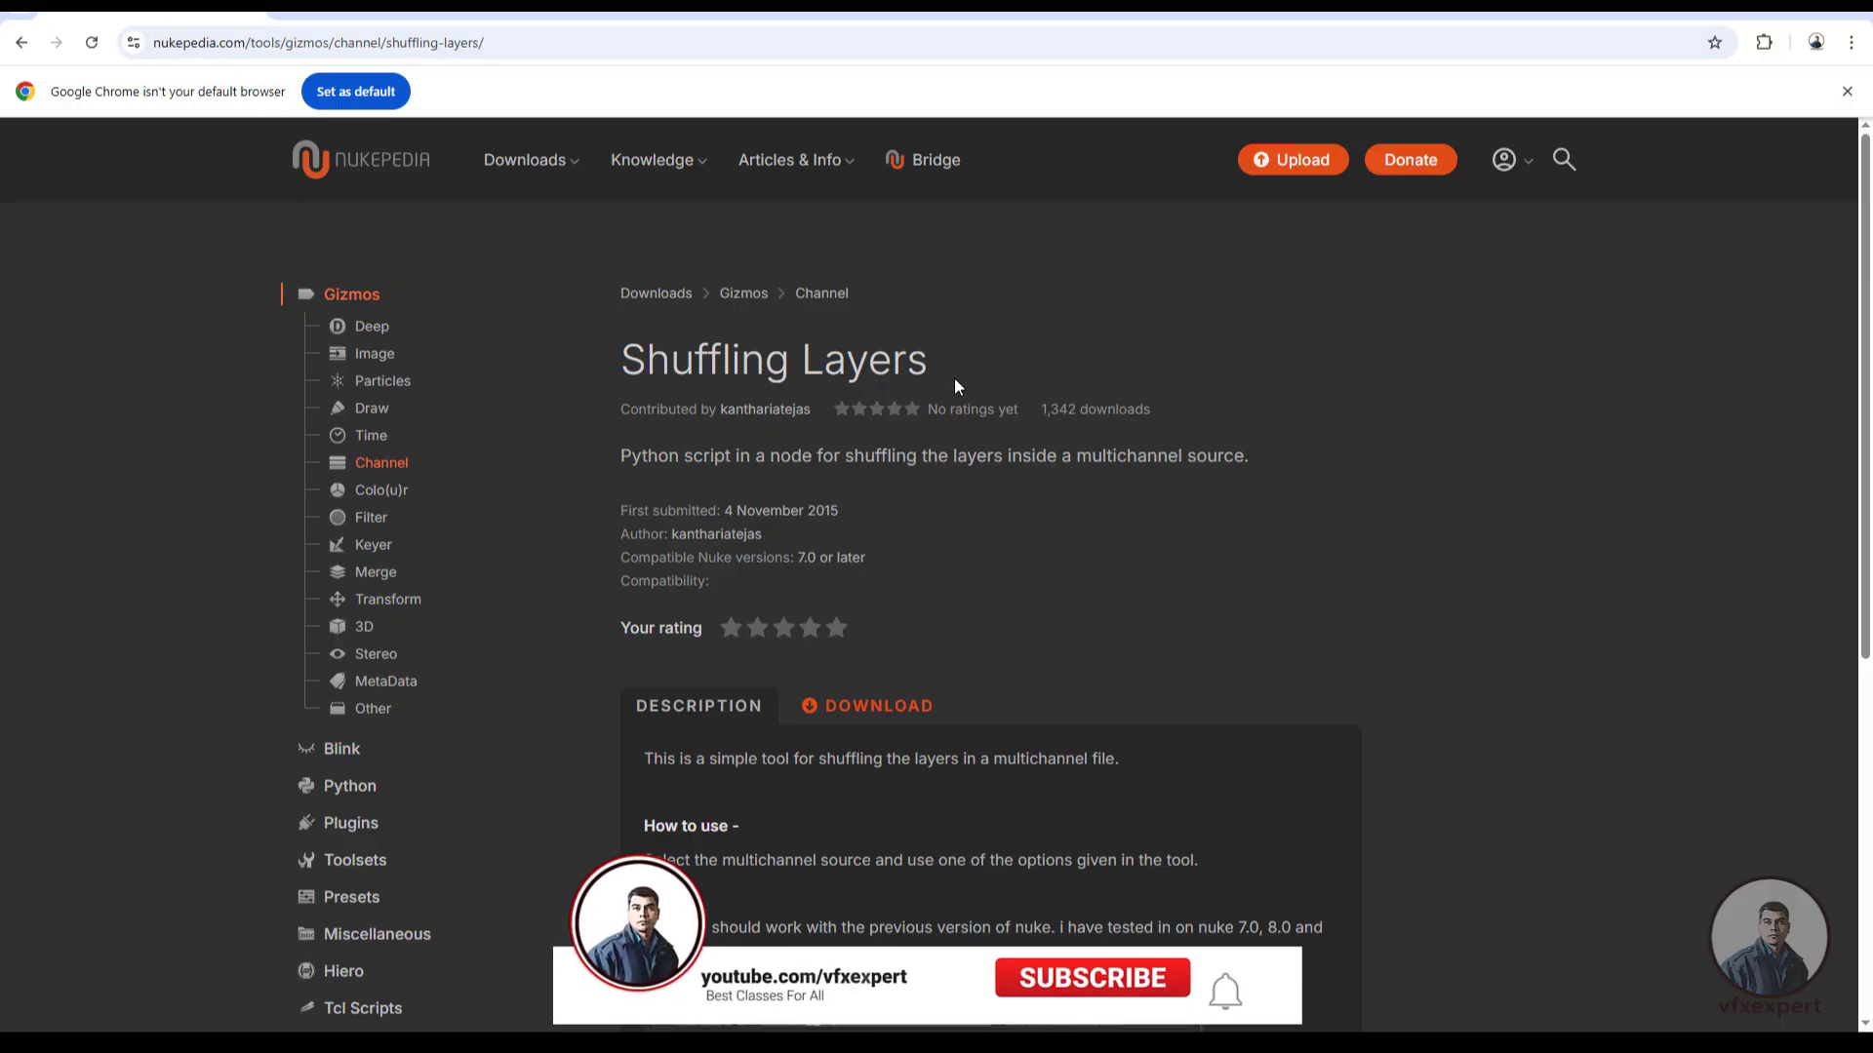
Switch to the browser and examine the Shuffling Layers gizmo's description and download details on Nukepedia.
{"action": "left_click_drag", "start_coordinate": [621, 363], "coordinate": [967, 370]}
{"action": "left_click", "coordinate": [607, 365]}
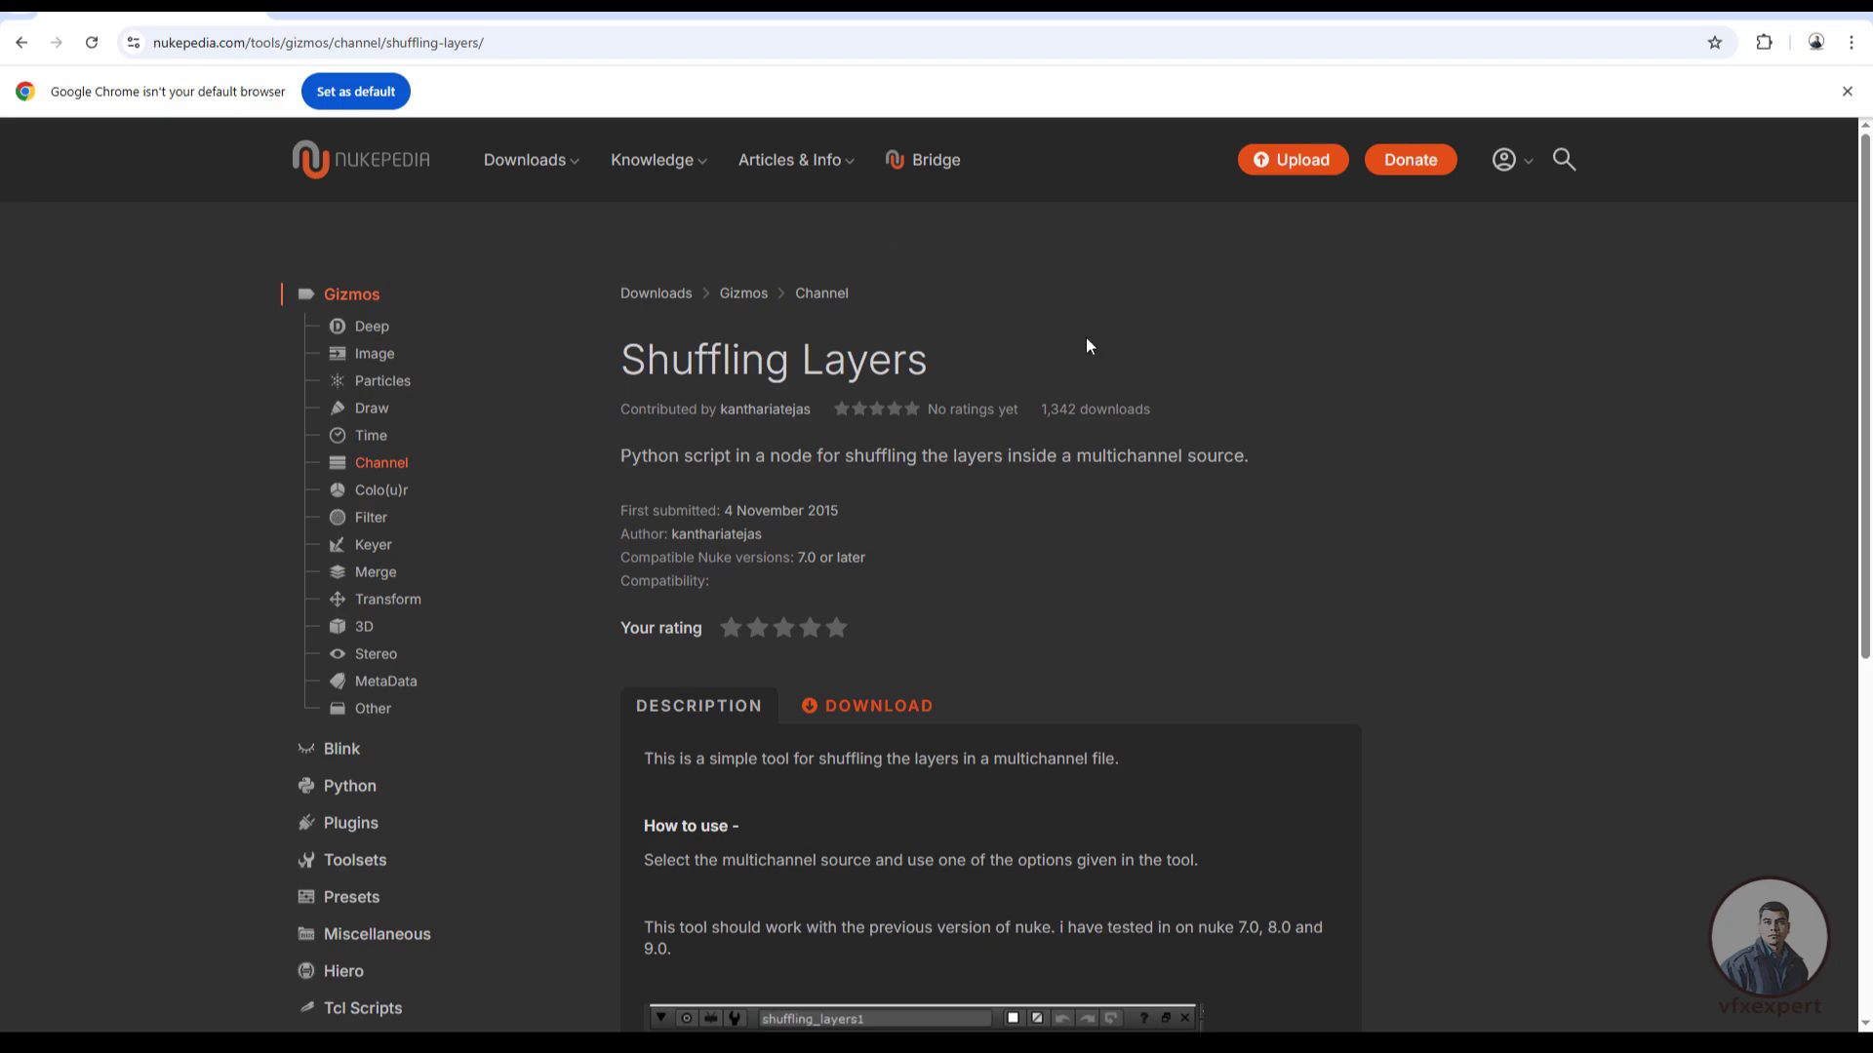
{"action": "scroll", "coordinate": [1085, 569], "scroll_direction": "down", "scroll_amount": 2}
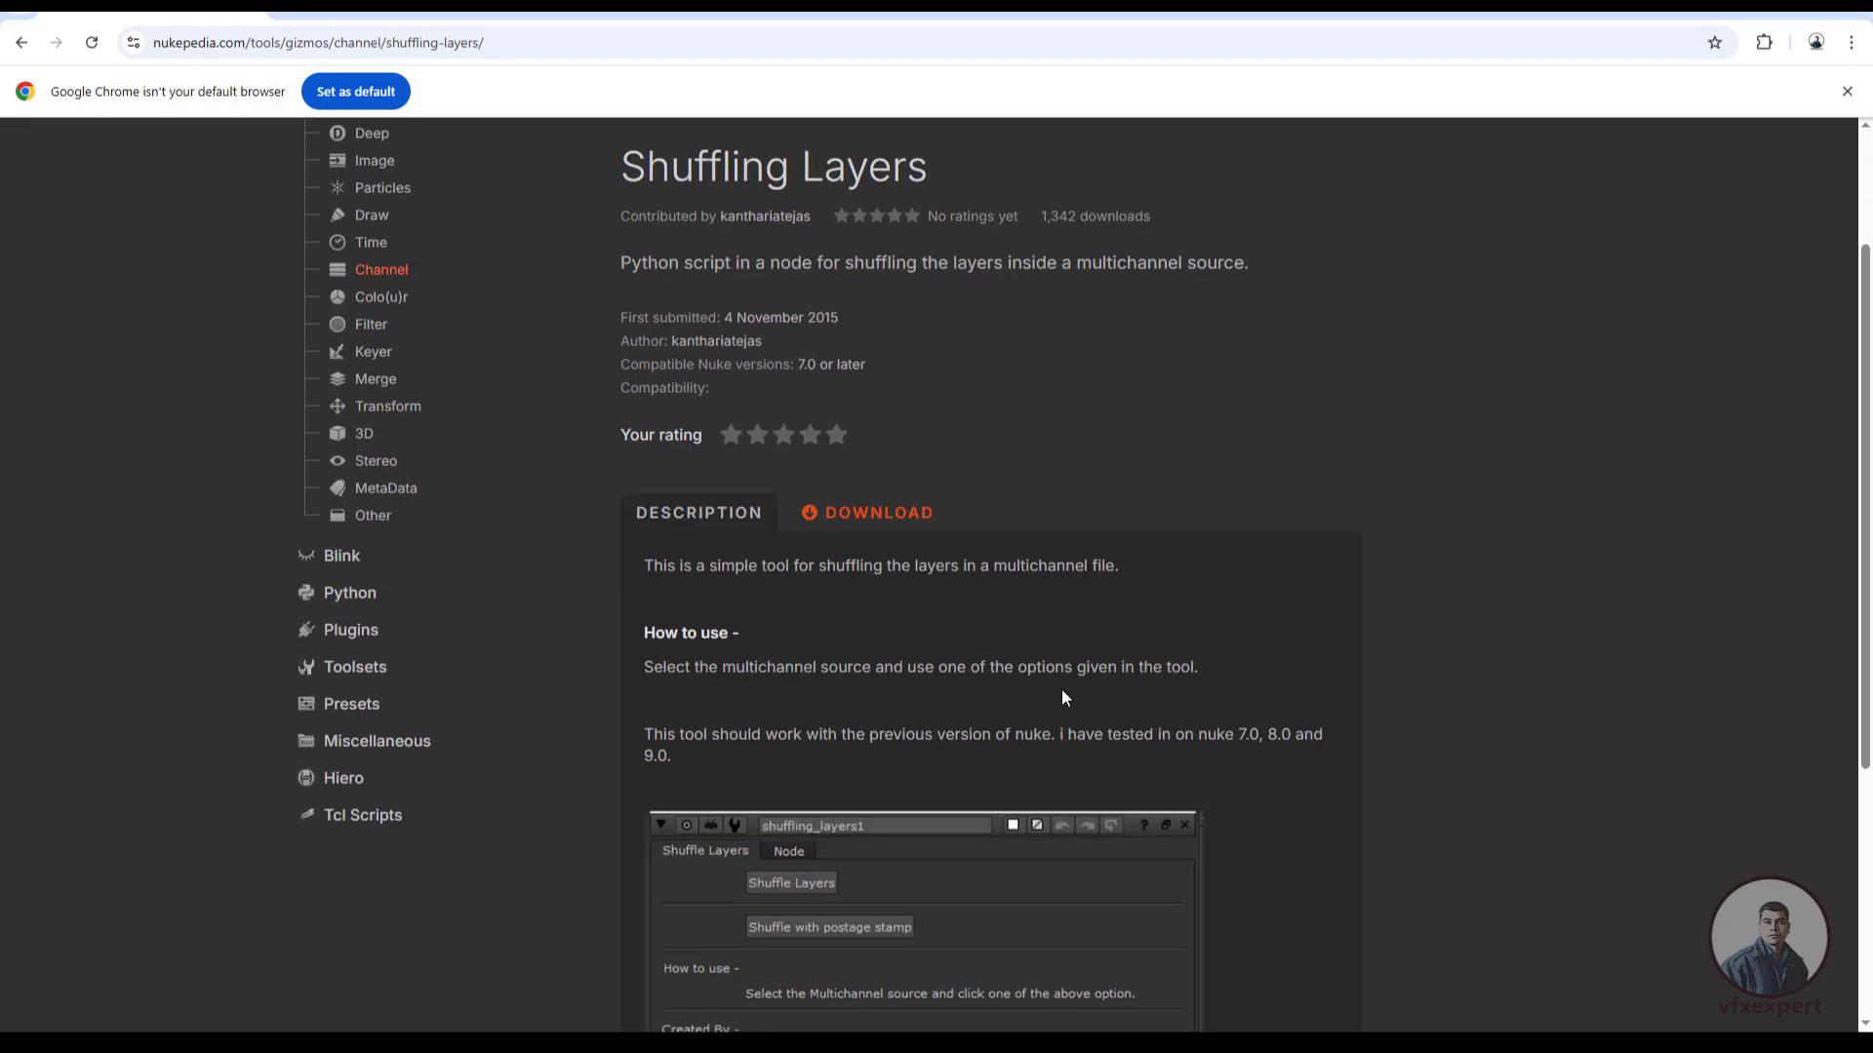
{"action": "left_click", "coordinate": [885, 518]}
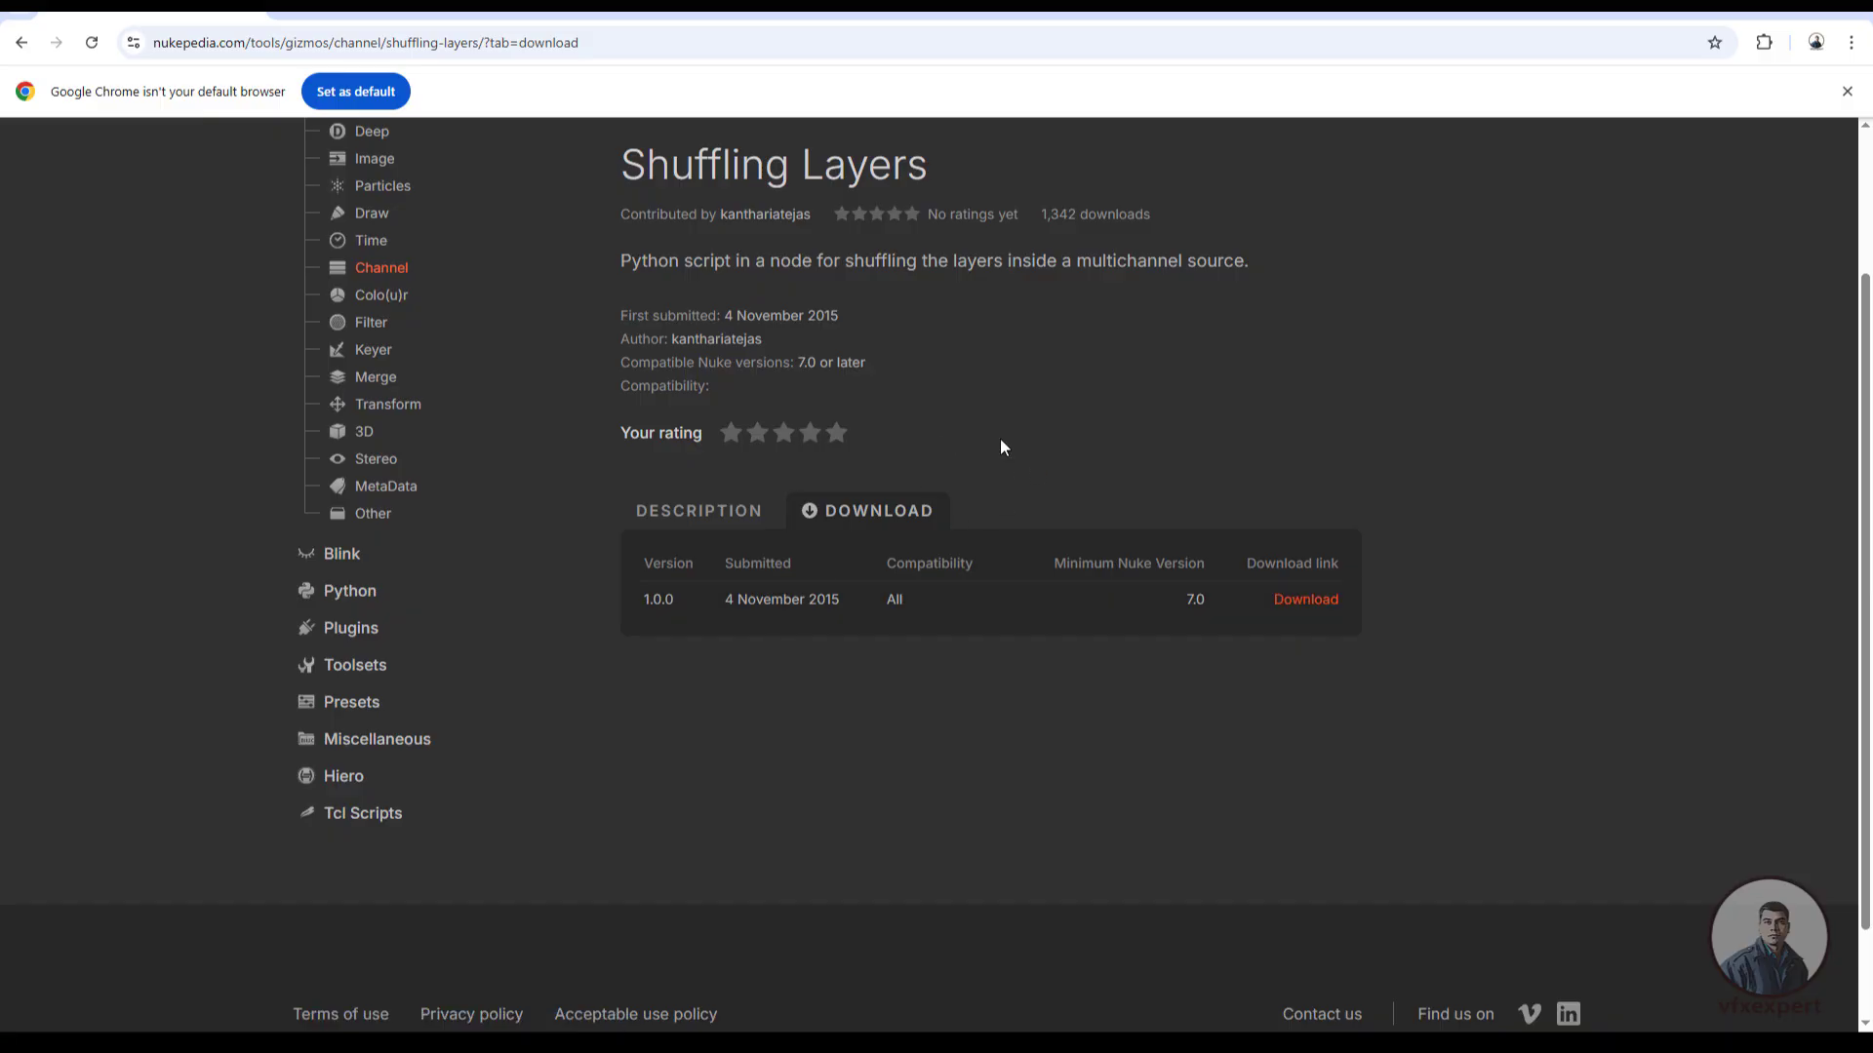
{"action": "left_click", "coordinate": [738, 524]}
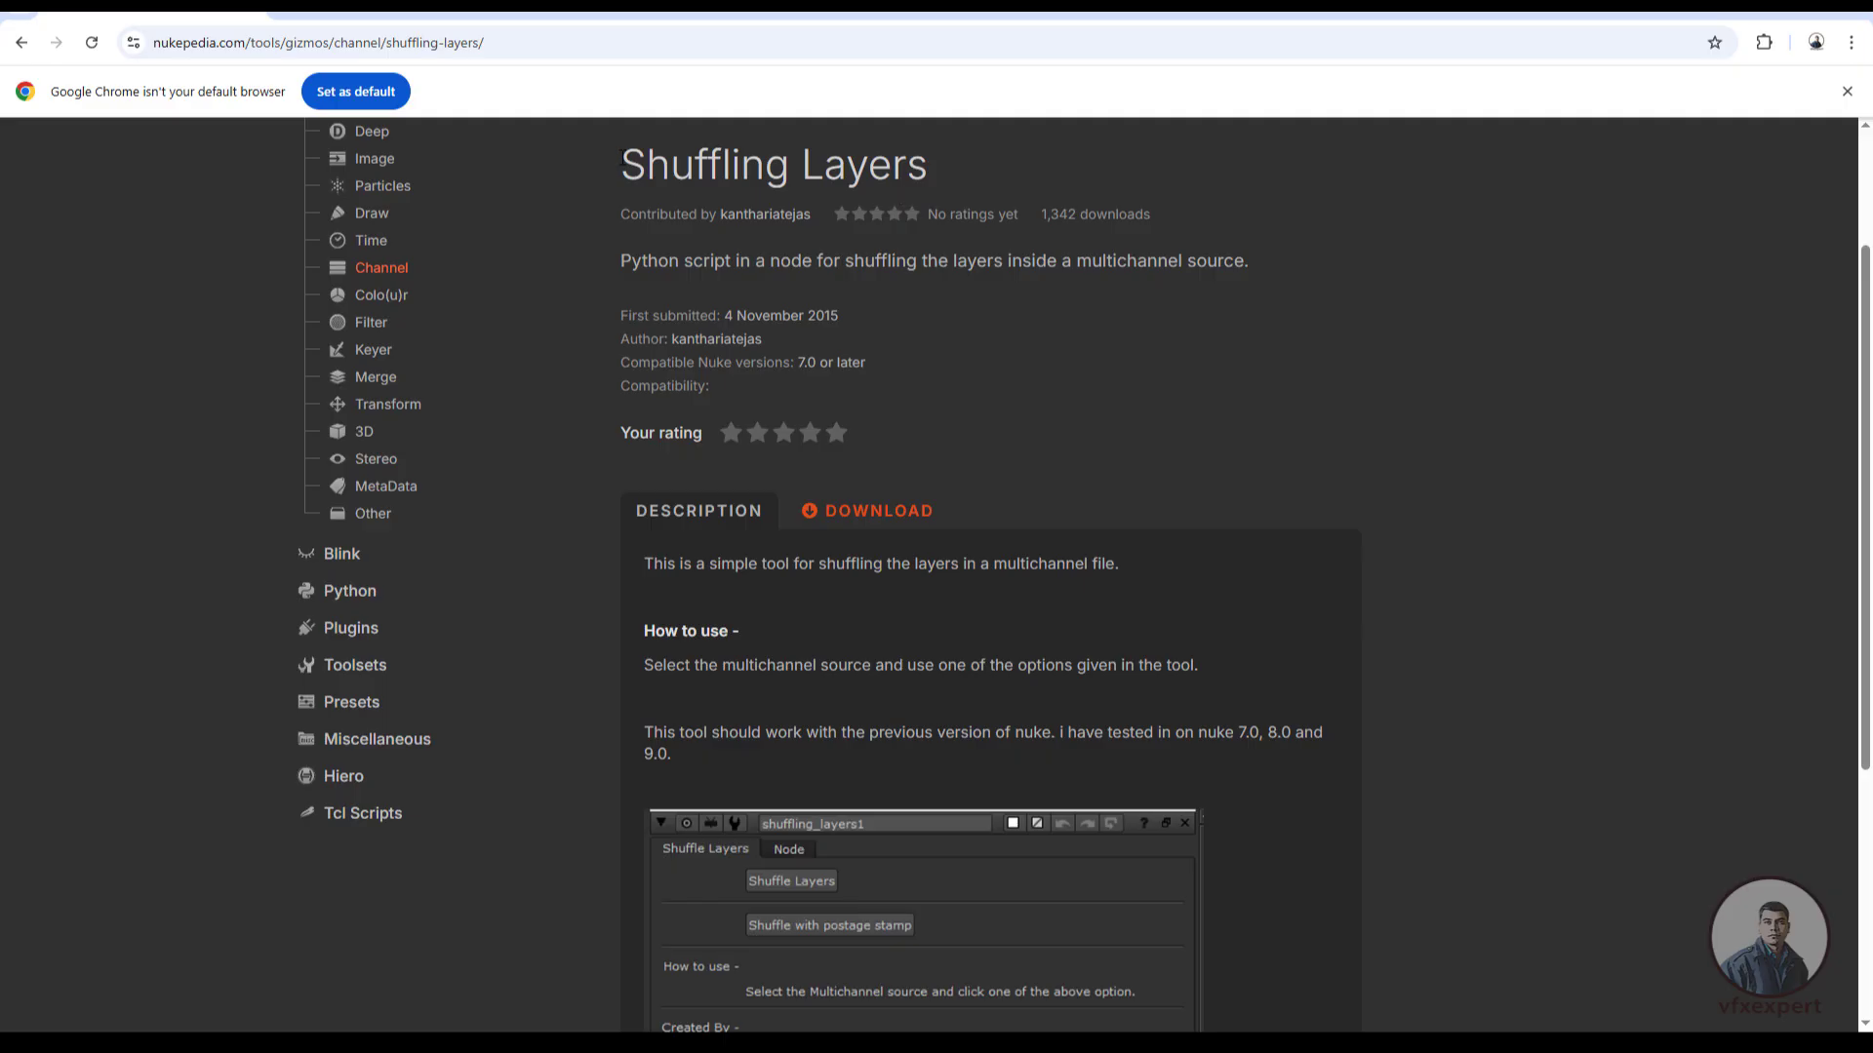
{"action": "left_click_drag", "start_coordinate": [622, 166], "coordinate": [937, 172]}
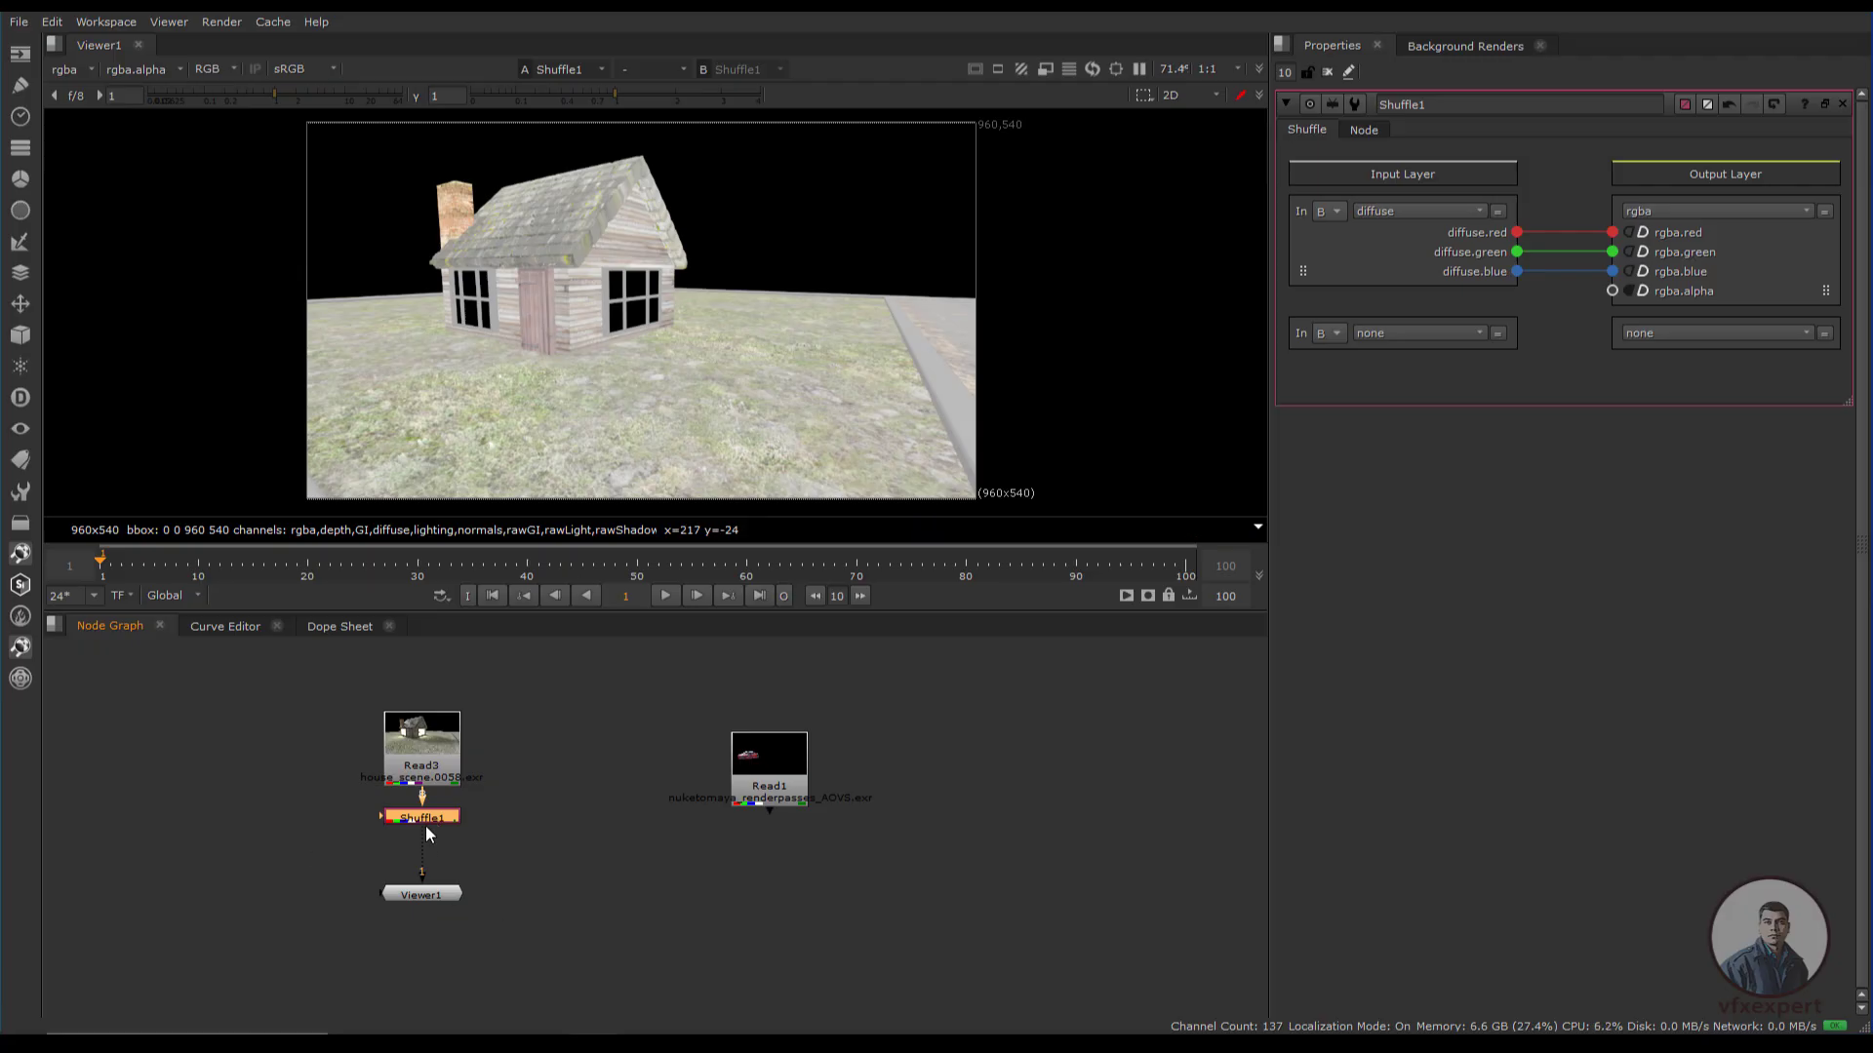
Return to Nuke and delete the Shuffle node below the house scene Read node.
{"action": "key", "text": "Delete"}
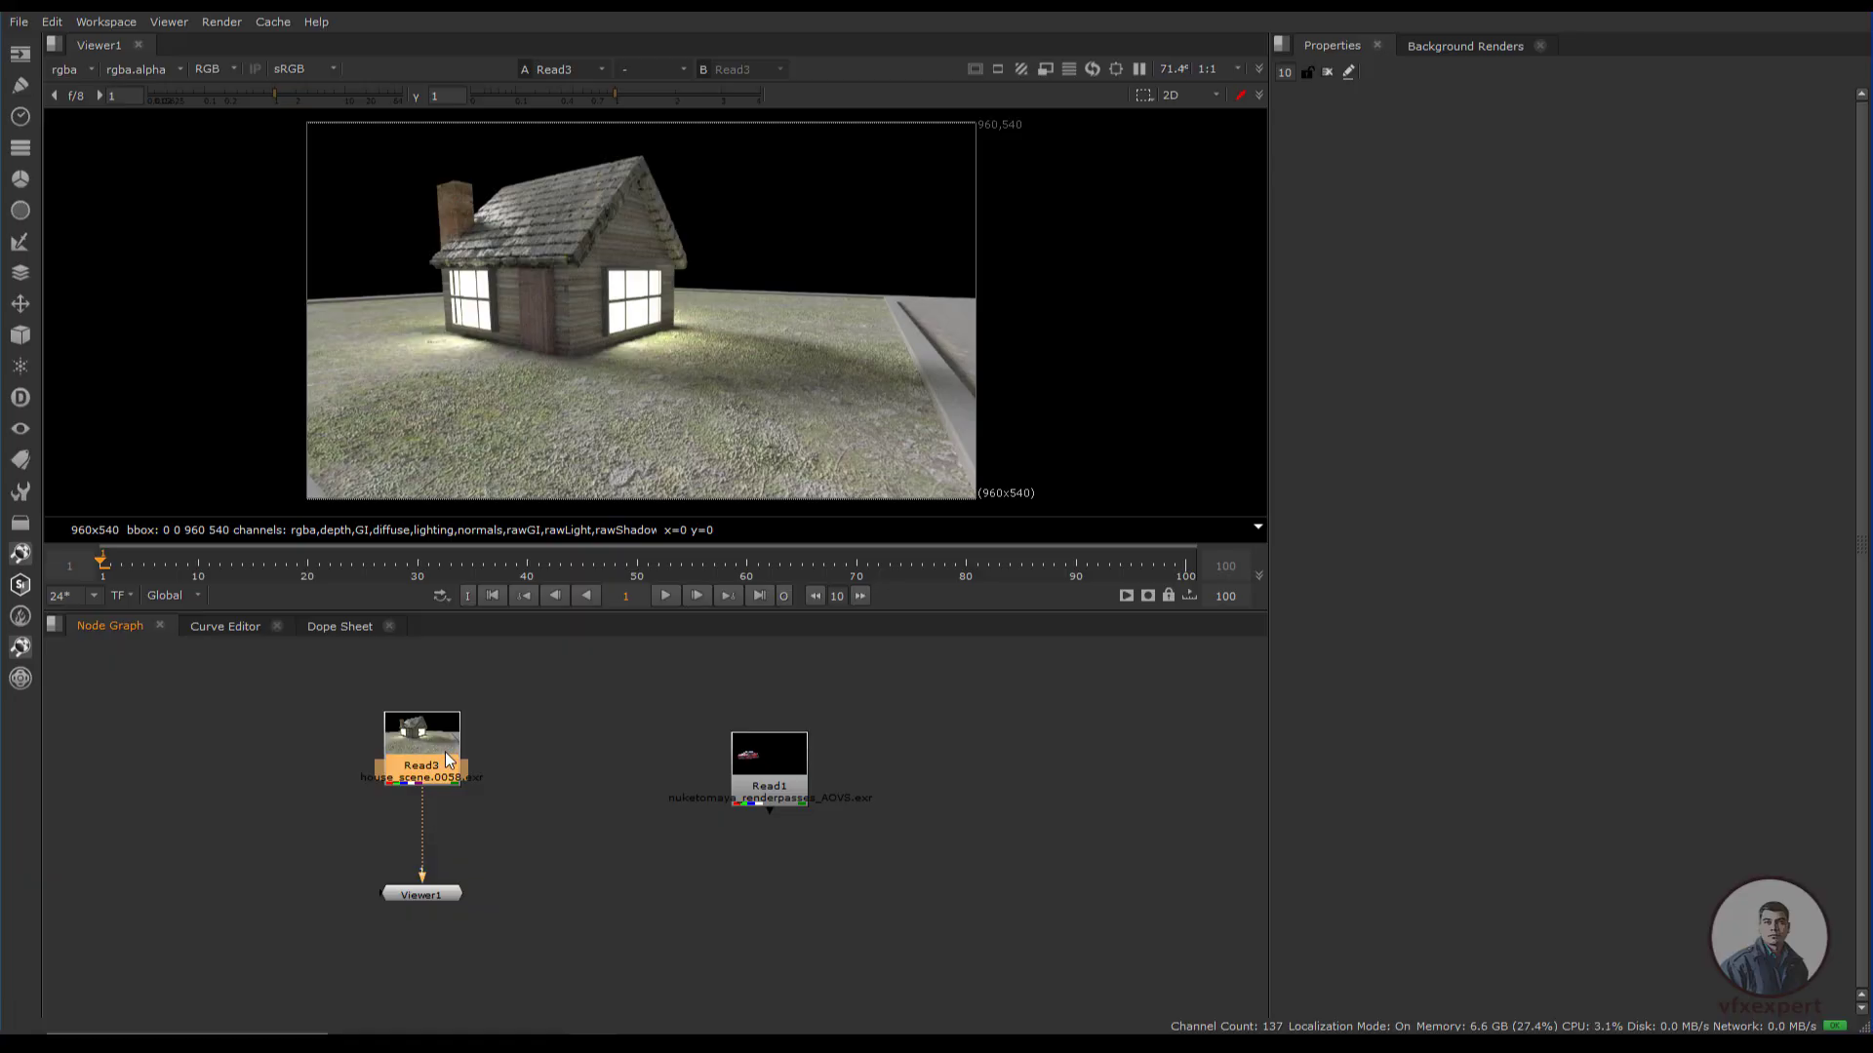
Switch to File Explorer and open the shuffling_layers gizmo file from the Nuke Gizmo folder in Notepad.
{"action": "key", "text": "alt+Tab"}
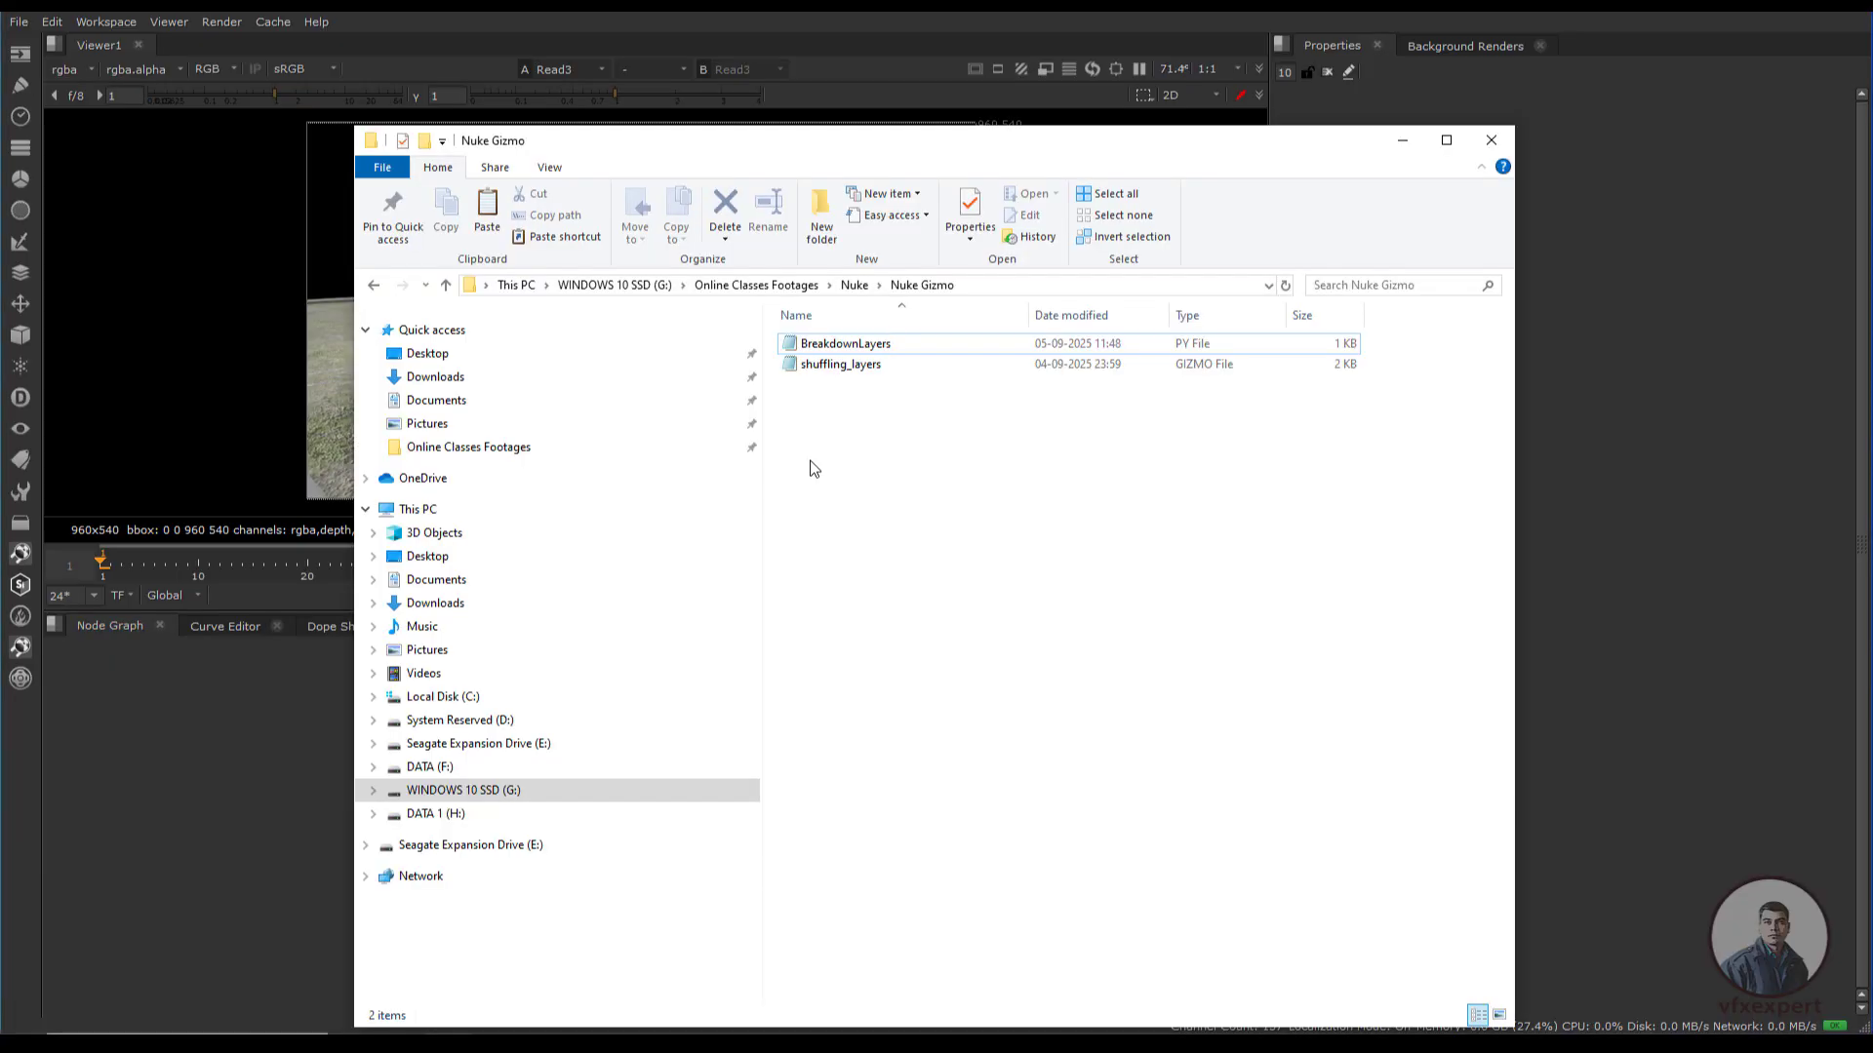
{"action": "left_click", "coordinate": [862, 367]}
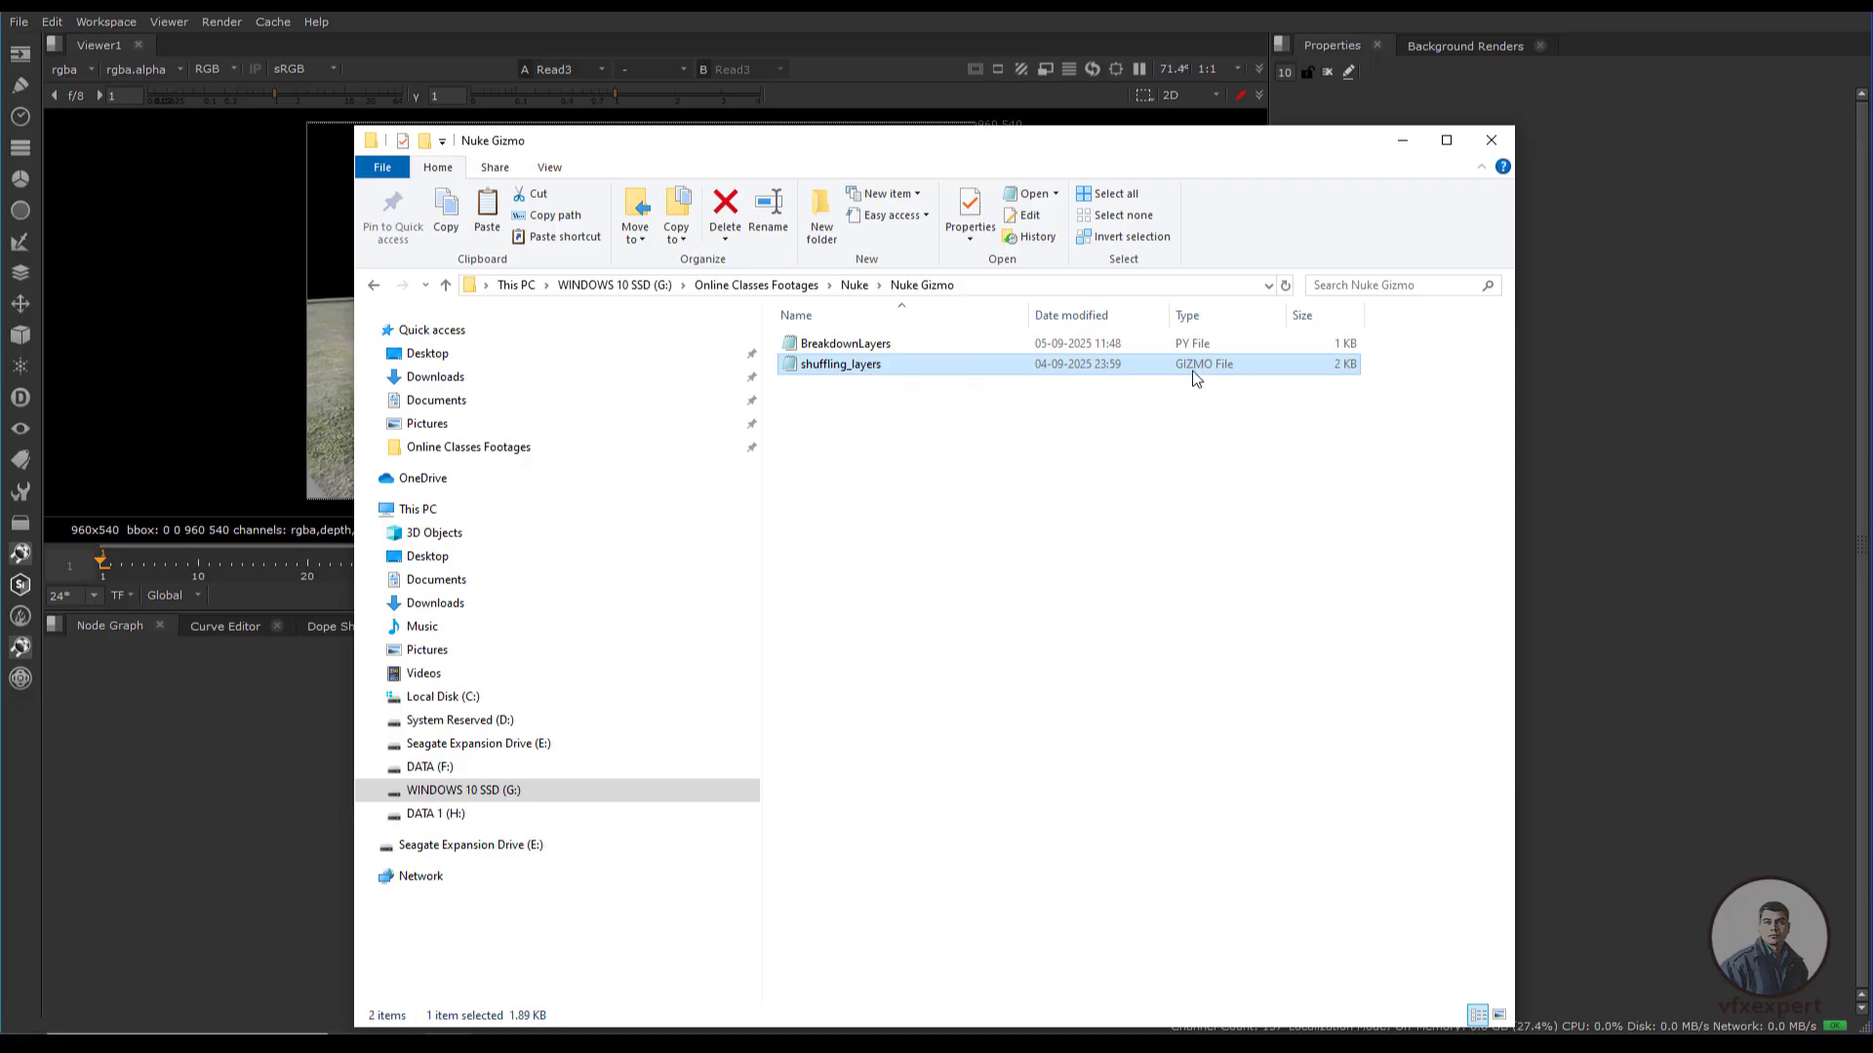
{"action": "right_click", "coordinate": [854, 364]}
{"action": "left_click", "coordinate": [924, 451]}
{"action": "left_click", "coordinate": [984, 585]}
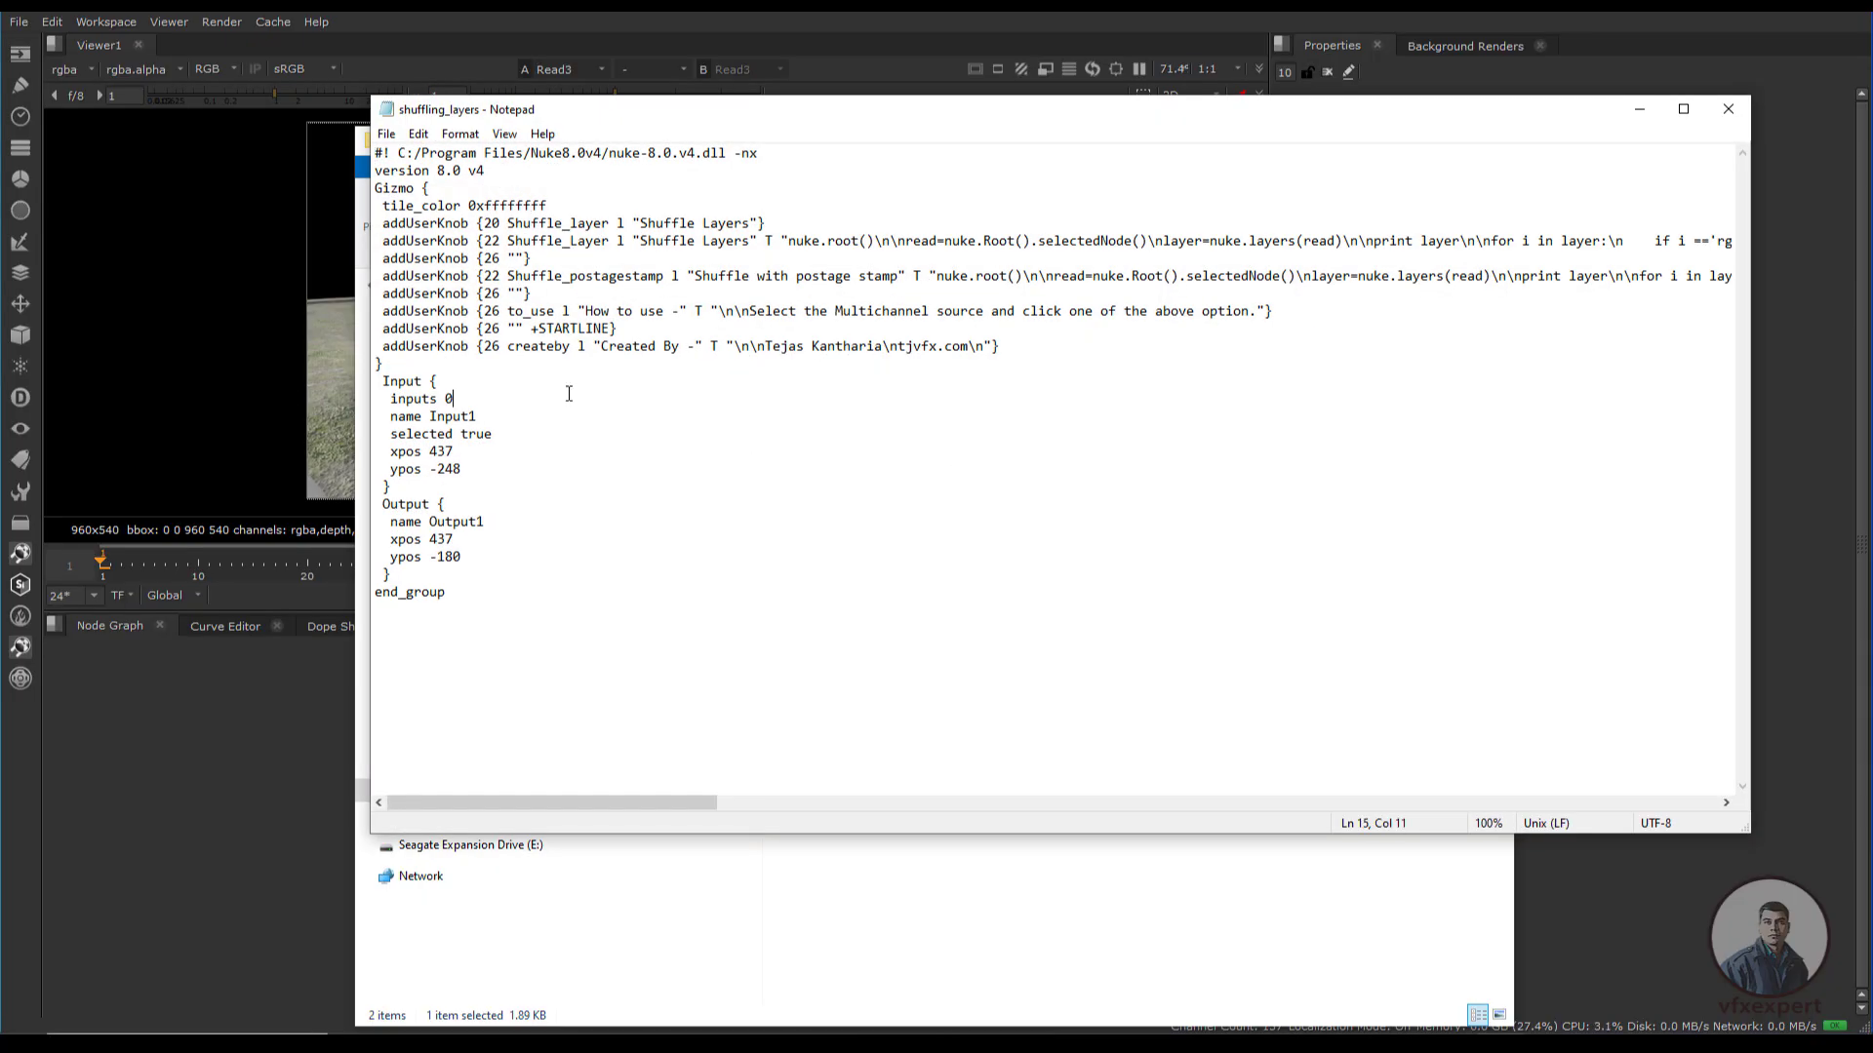
Copy the entire gizmo code and paste it into Nuke's node graph as a new unconnected node.
{"action": "key", "text": "ctrl+a"}
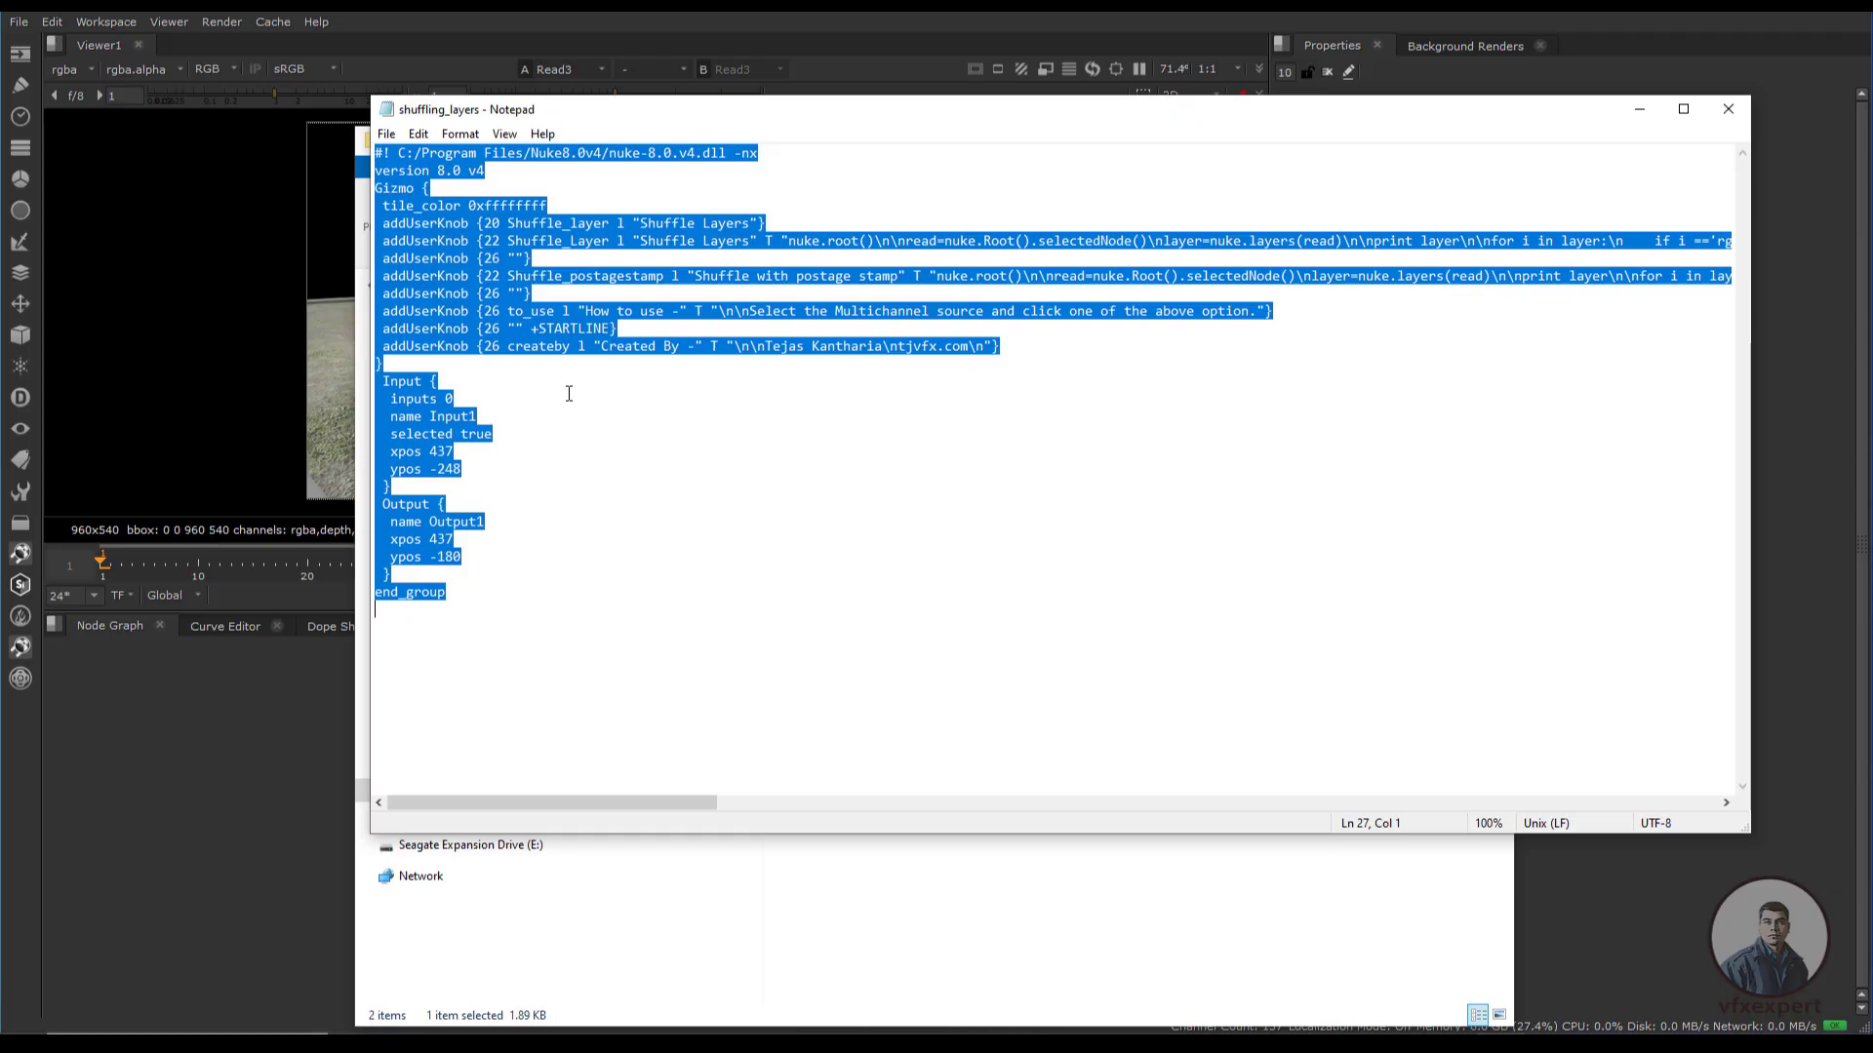
{"action": "left_click", "coordinate": [1639, 110]}
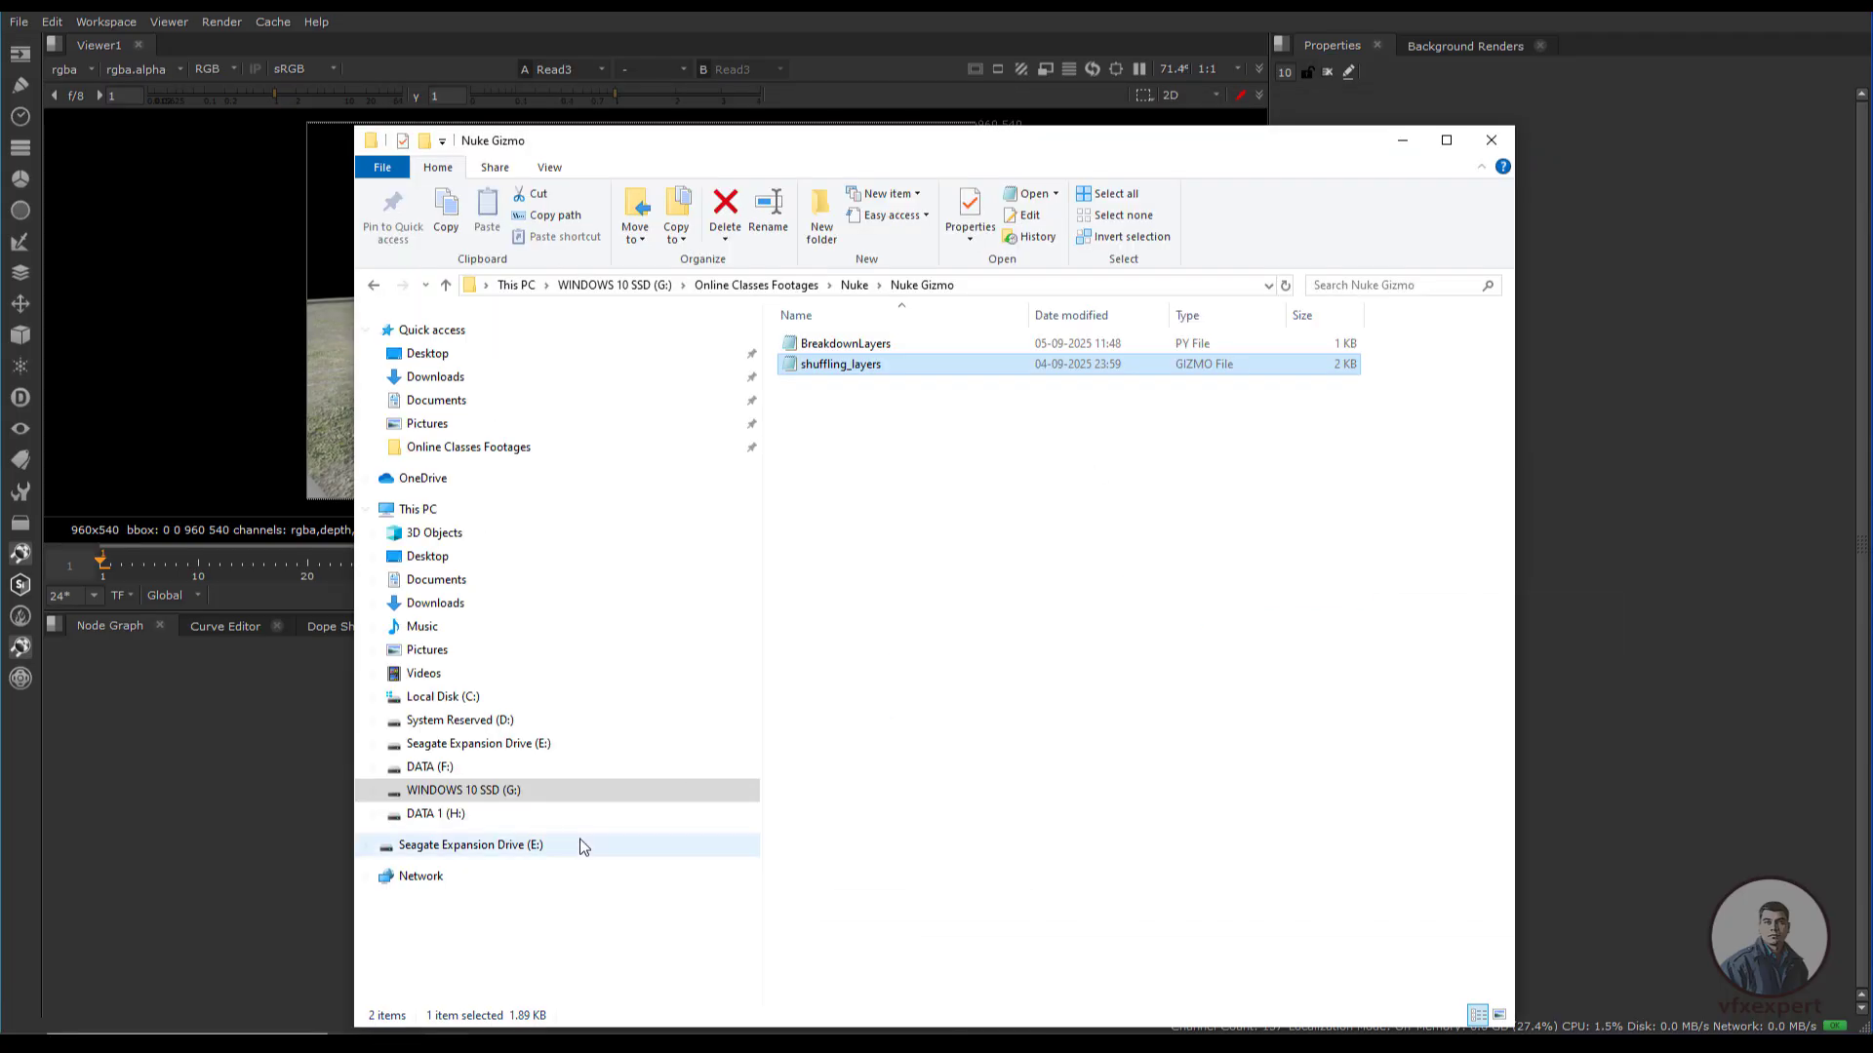
{"action": "left_click", "coordinate": [1402, 141]}
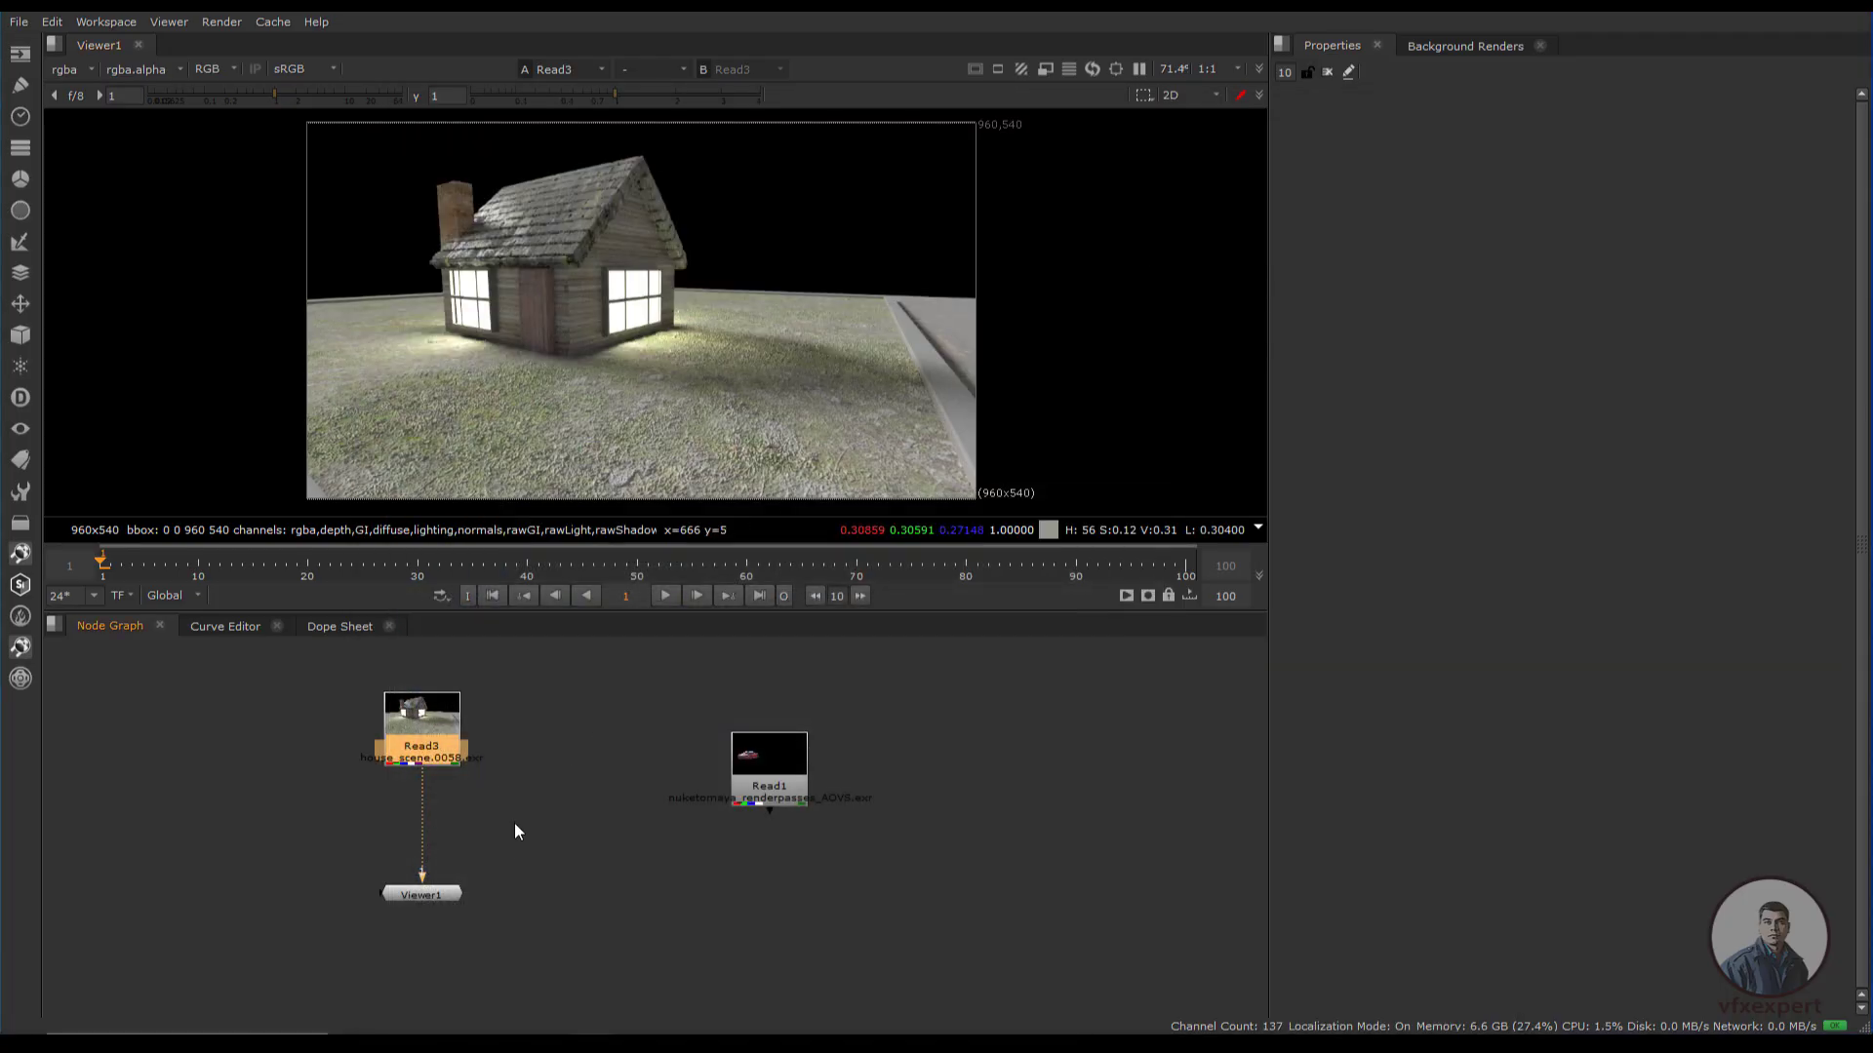
{"action": "left_click", "coordinate": [545, 800]}
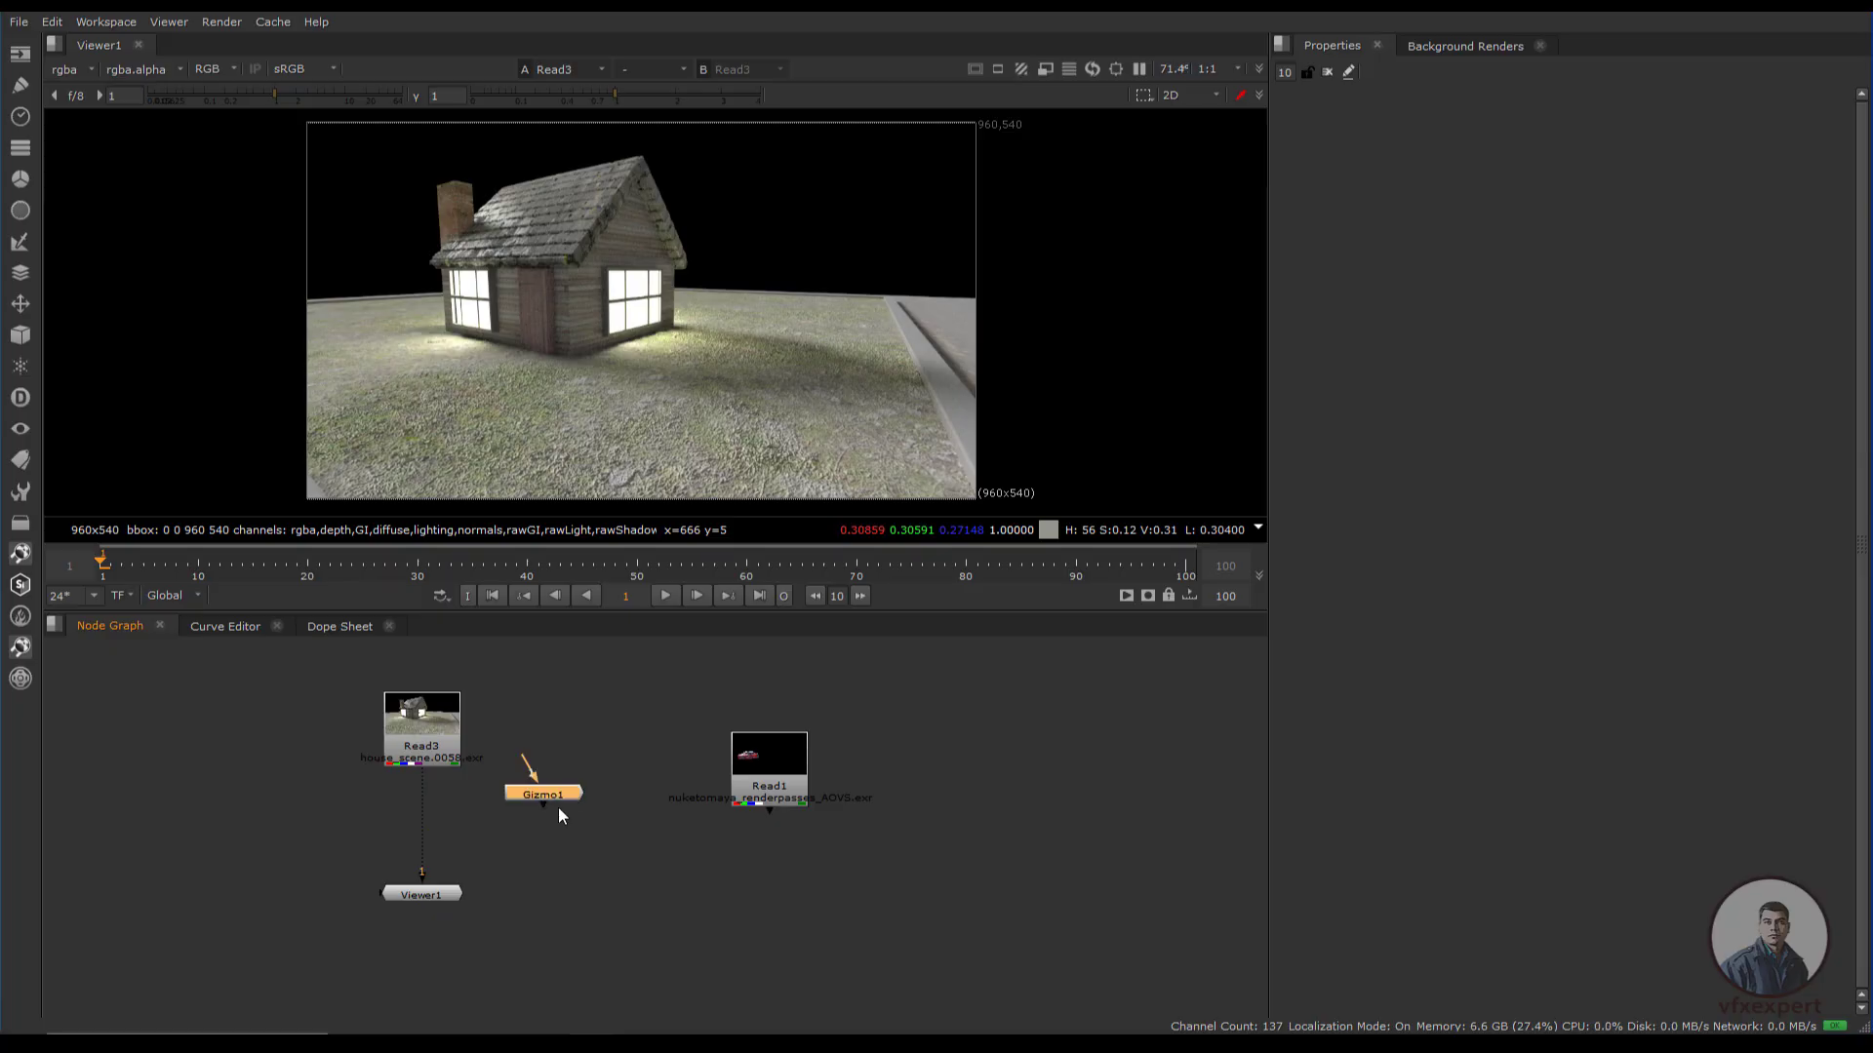
Insert the pasted gizmo between the house scene Read node and the Viewer, and open its properties.
{"action": "left_click_drag", "start_coordinate": [564, 788], "coordinate": [570, 788]}
{"action": "left_click_drag", "start_coordinate": [761, 762], "coordinate": [881, 768]}
{"action": "left_click_drag", "start_coordinate": [575, 784], "coordinate": [434, 823]}
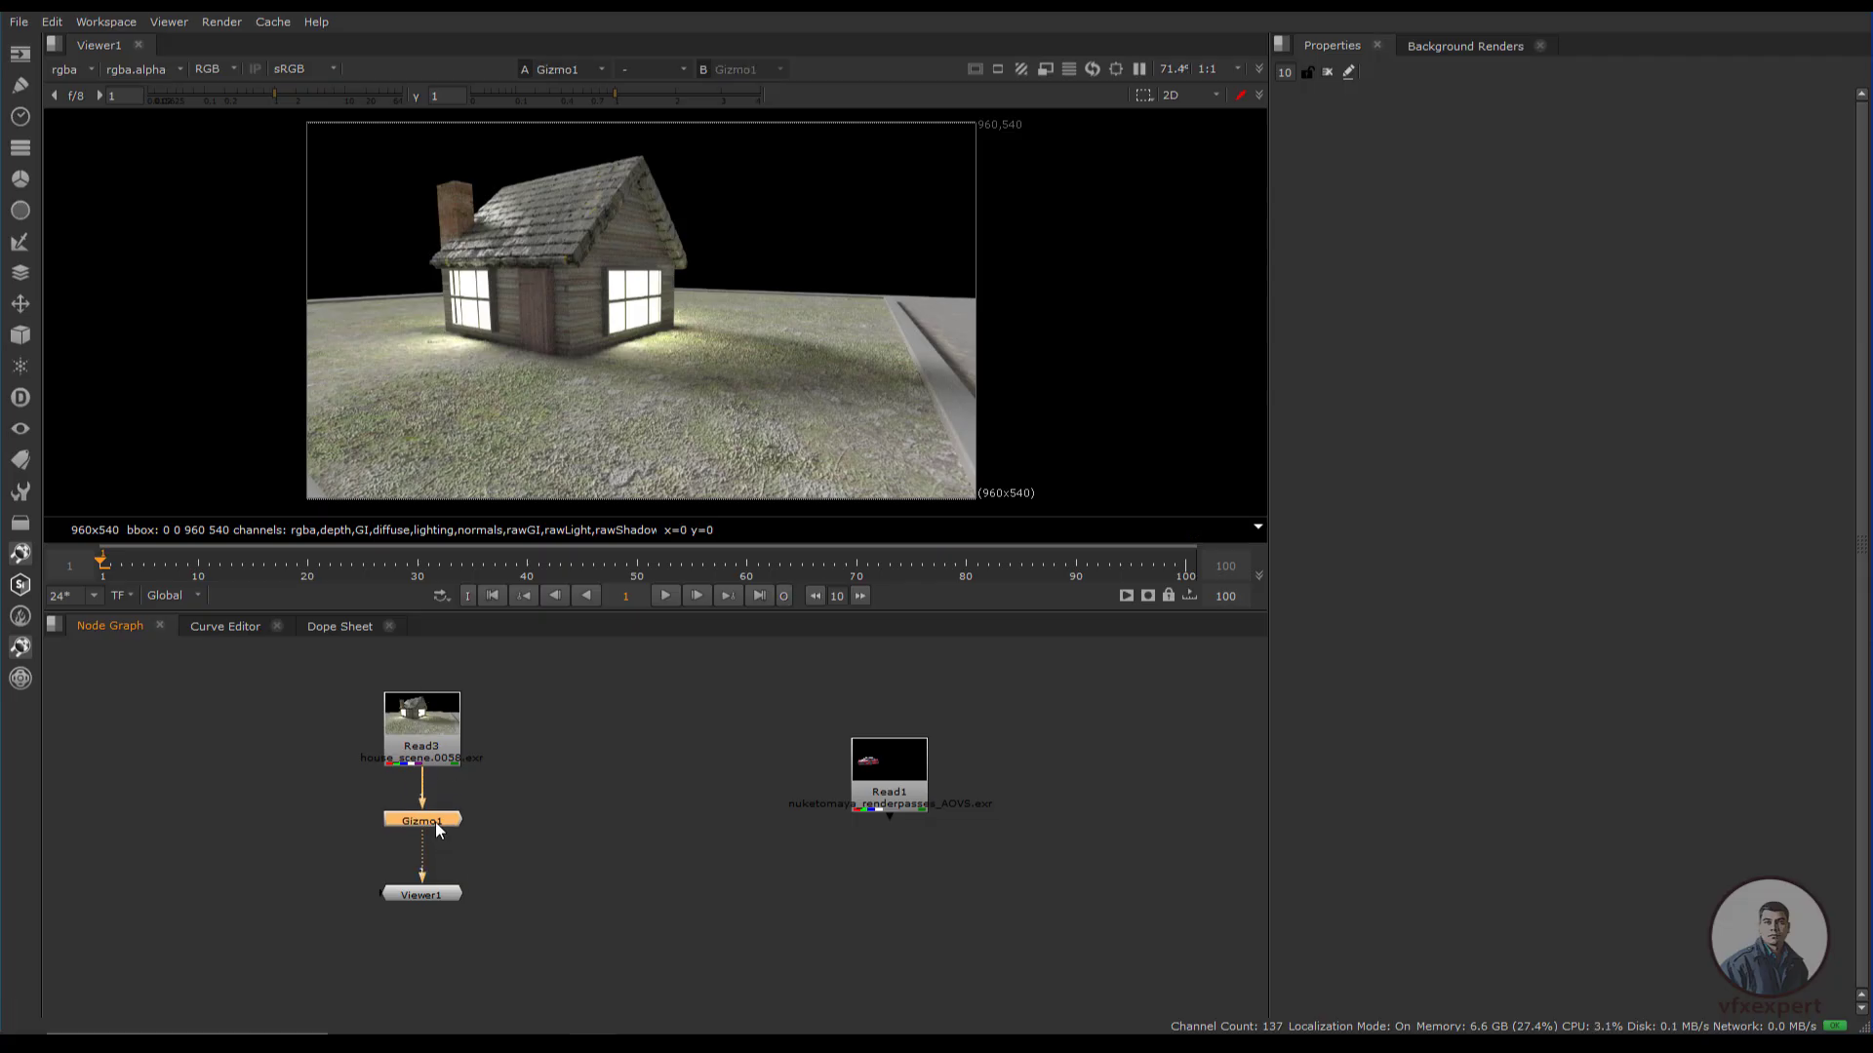
{"action": "double_click", "coordinate": [430, 826]}
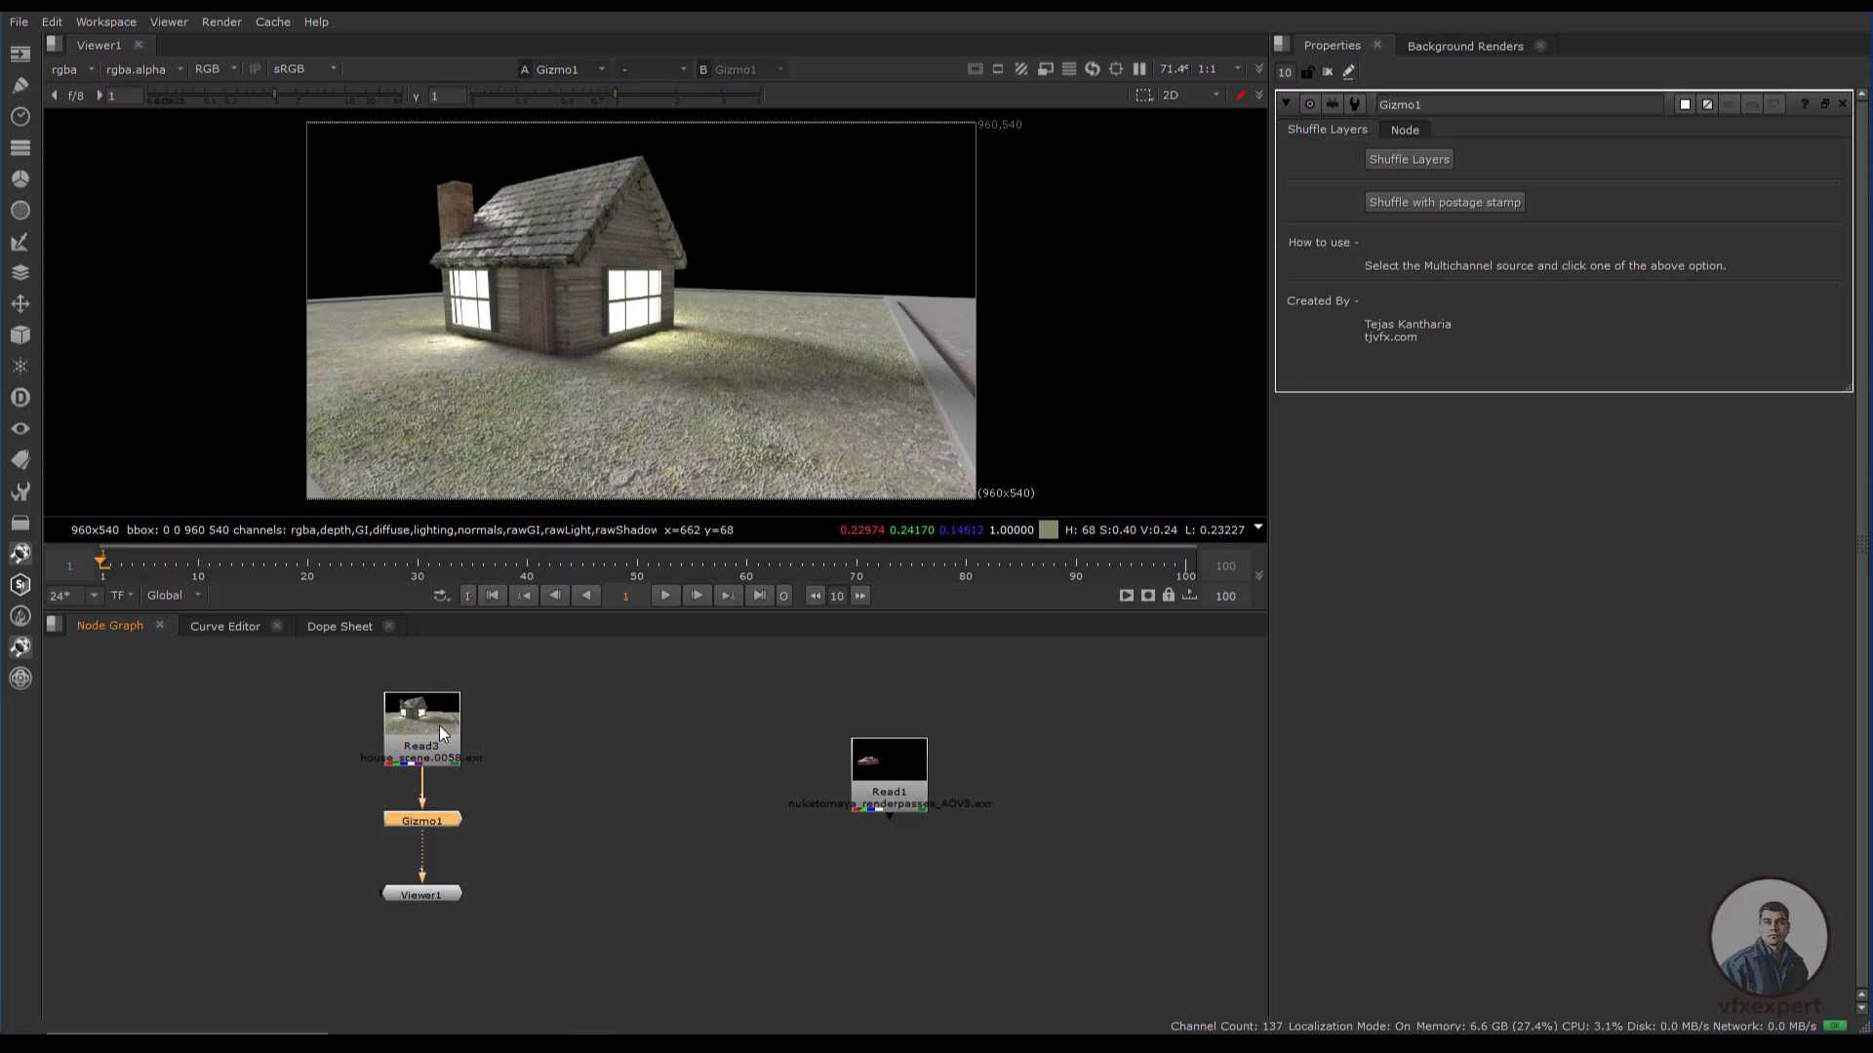
Move the car Read node farther away and shuffle out the house scene's layers with postage stamps.
{"action": "middle_click_drag", "start_coordinate": [552, 828], "coordinate": [618, 785]}
{"action": "left_click_drag", "start_coordinate": [934, 737], "coordinate": [1050, 715]}
{"action": "scroll", "coordinate": [694, 828], "scroll_direction": "down", "scroll_amount": 3}
{"action": "middle_click_drag", "start_coordinate": [734, 841], "coordinate": [601, 879]}
{"action": "left_click_drag", "start_coordinate": [845, 786], "coordinate": [979, 787]}
{"action": "left_click", "coordinate": [440, 834]}
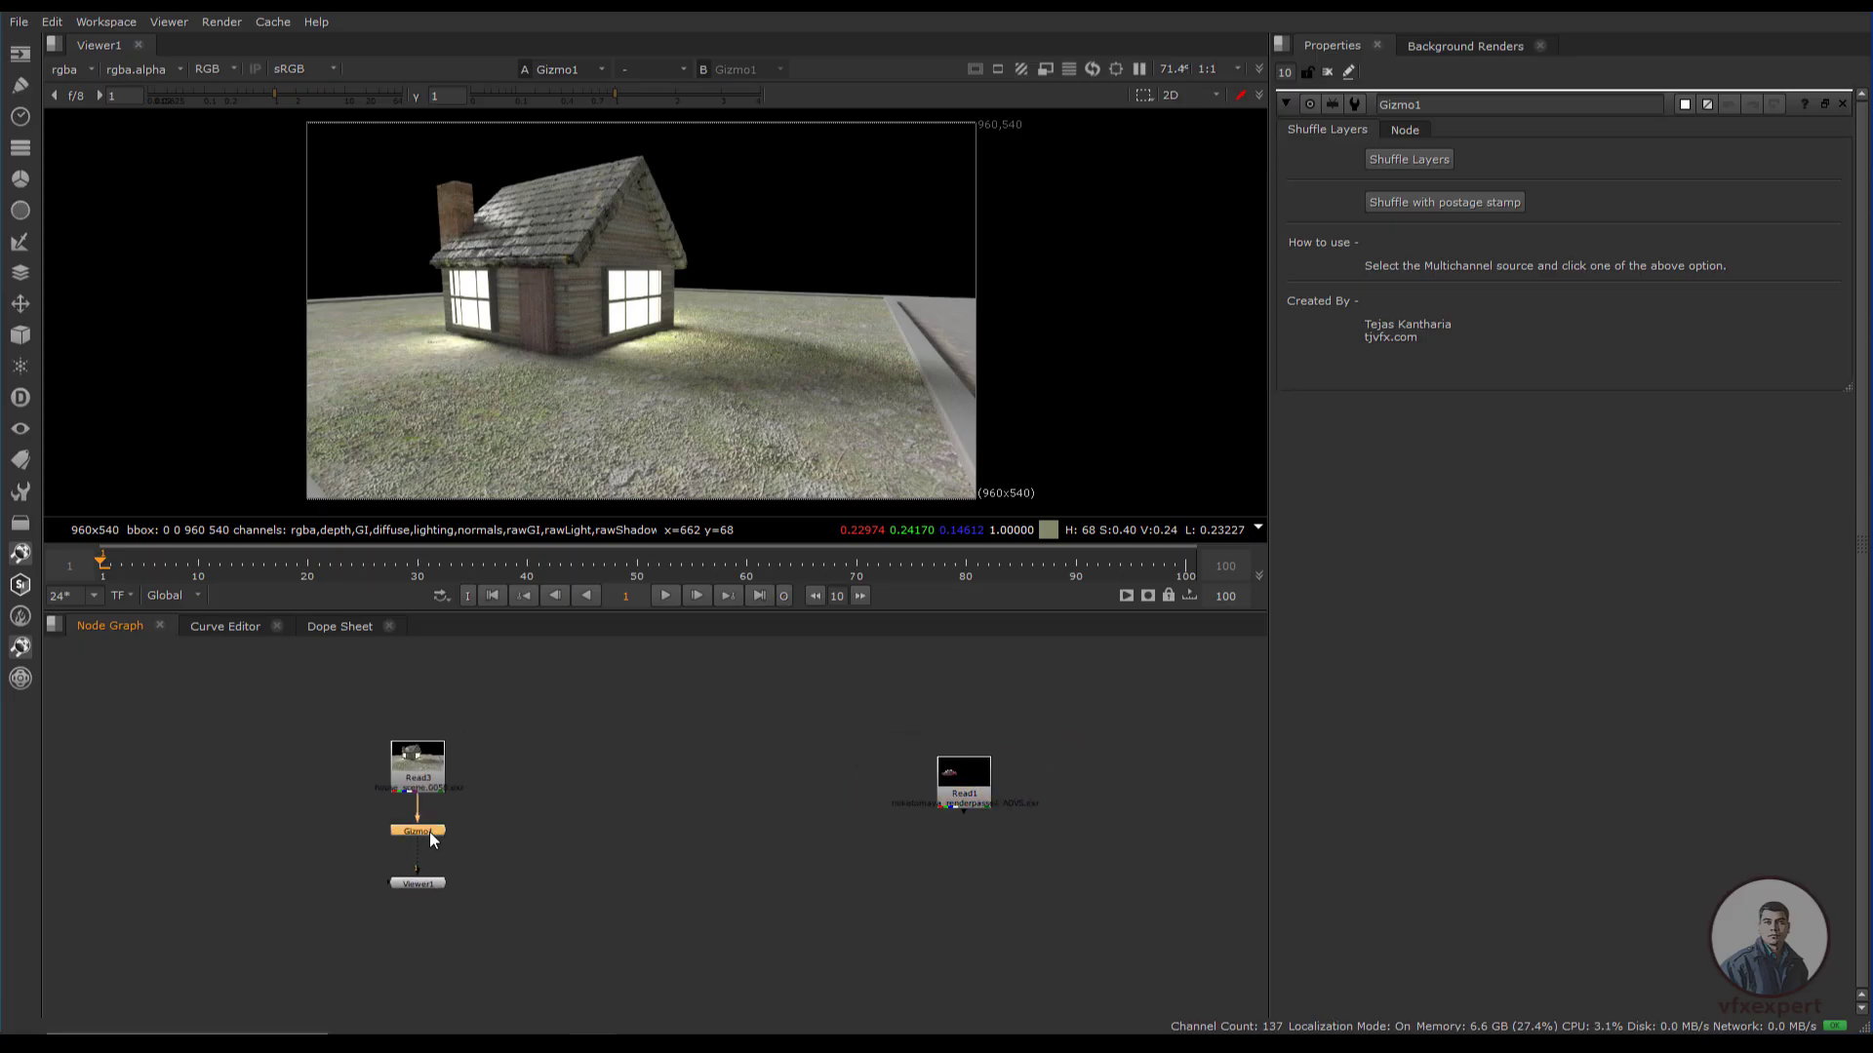
{"action": "left_click", "coordinate": [1420, 203]}
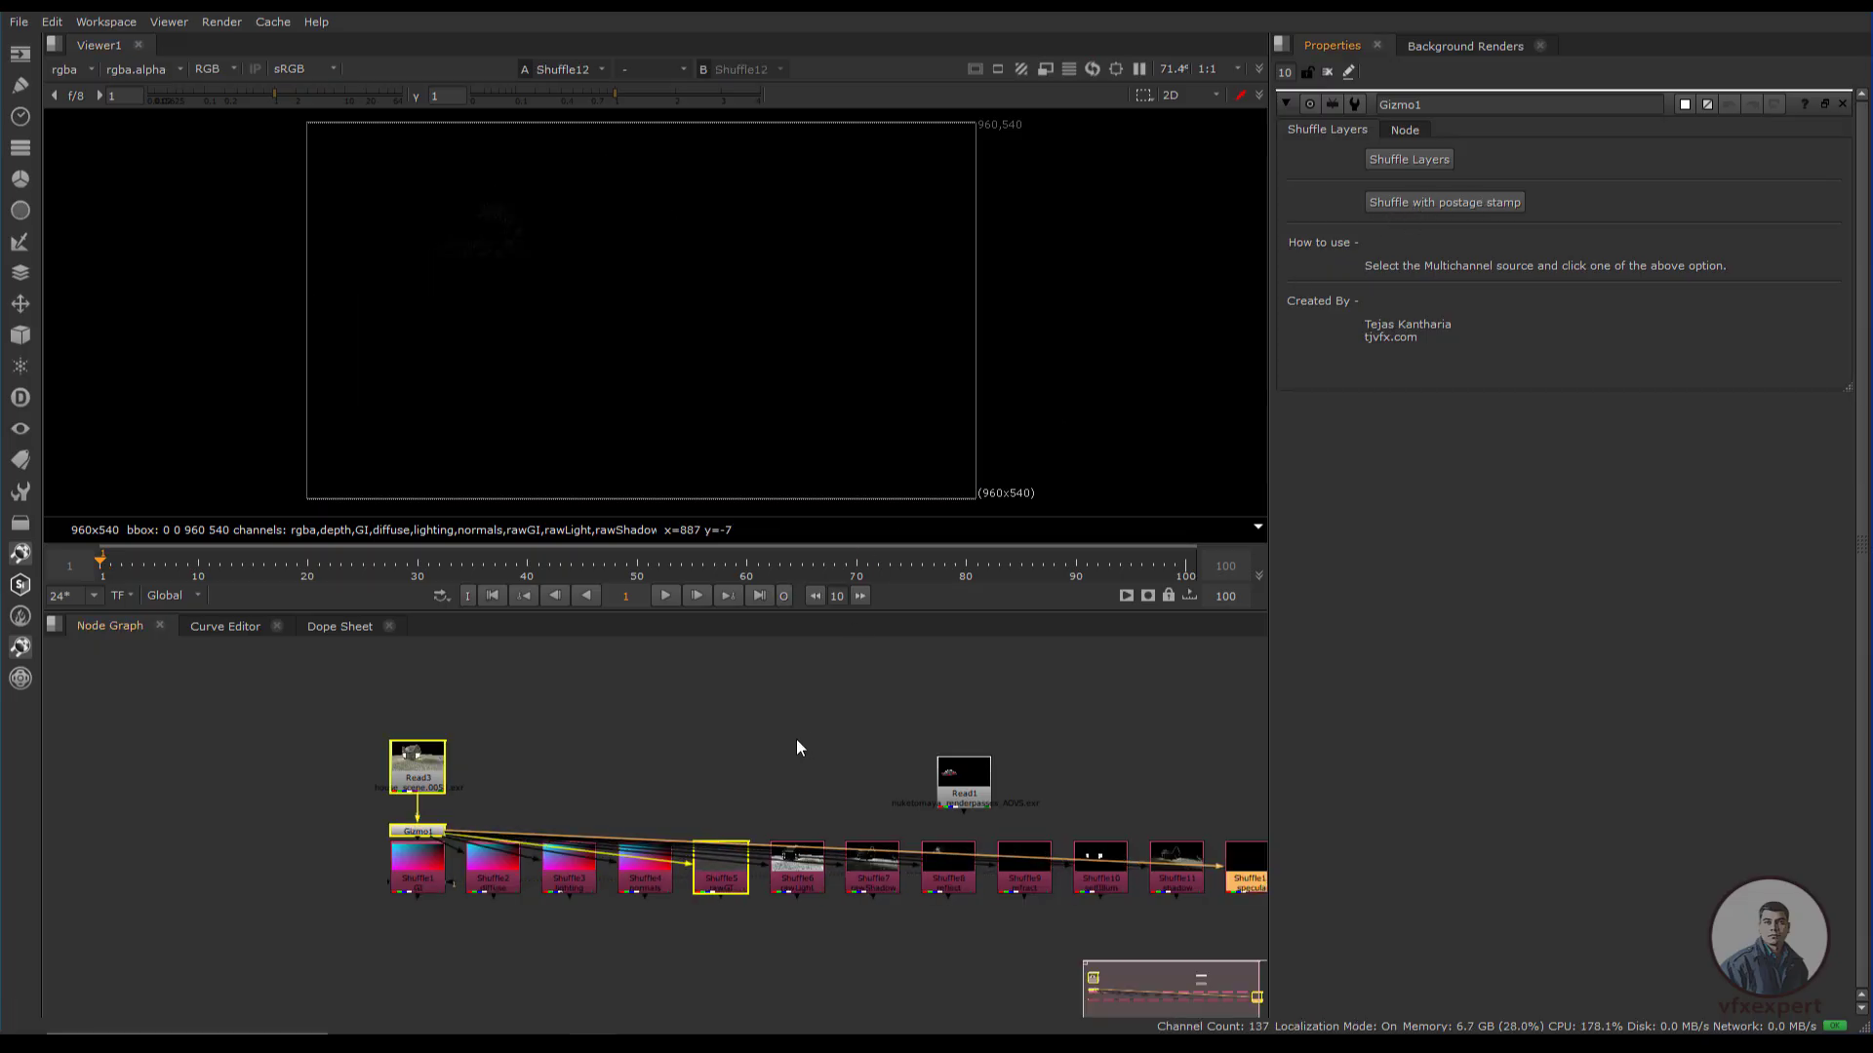
Arrange the graph with the house Read node and gizmo centered above the Shuffle row and the car Read node beyond them.
{"action": "middle_click_drag", "start_coordinate": [714, 751], "coordinate": [555, 732]}
{"action": "left_click_drag", "start_coordinate": [819, 766], "coordinate": [1081, 747]}
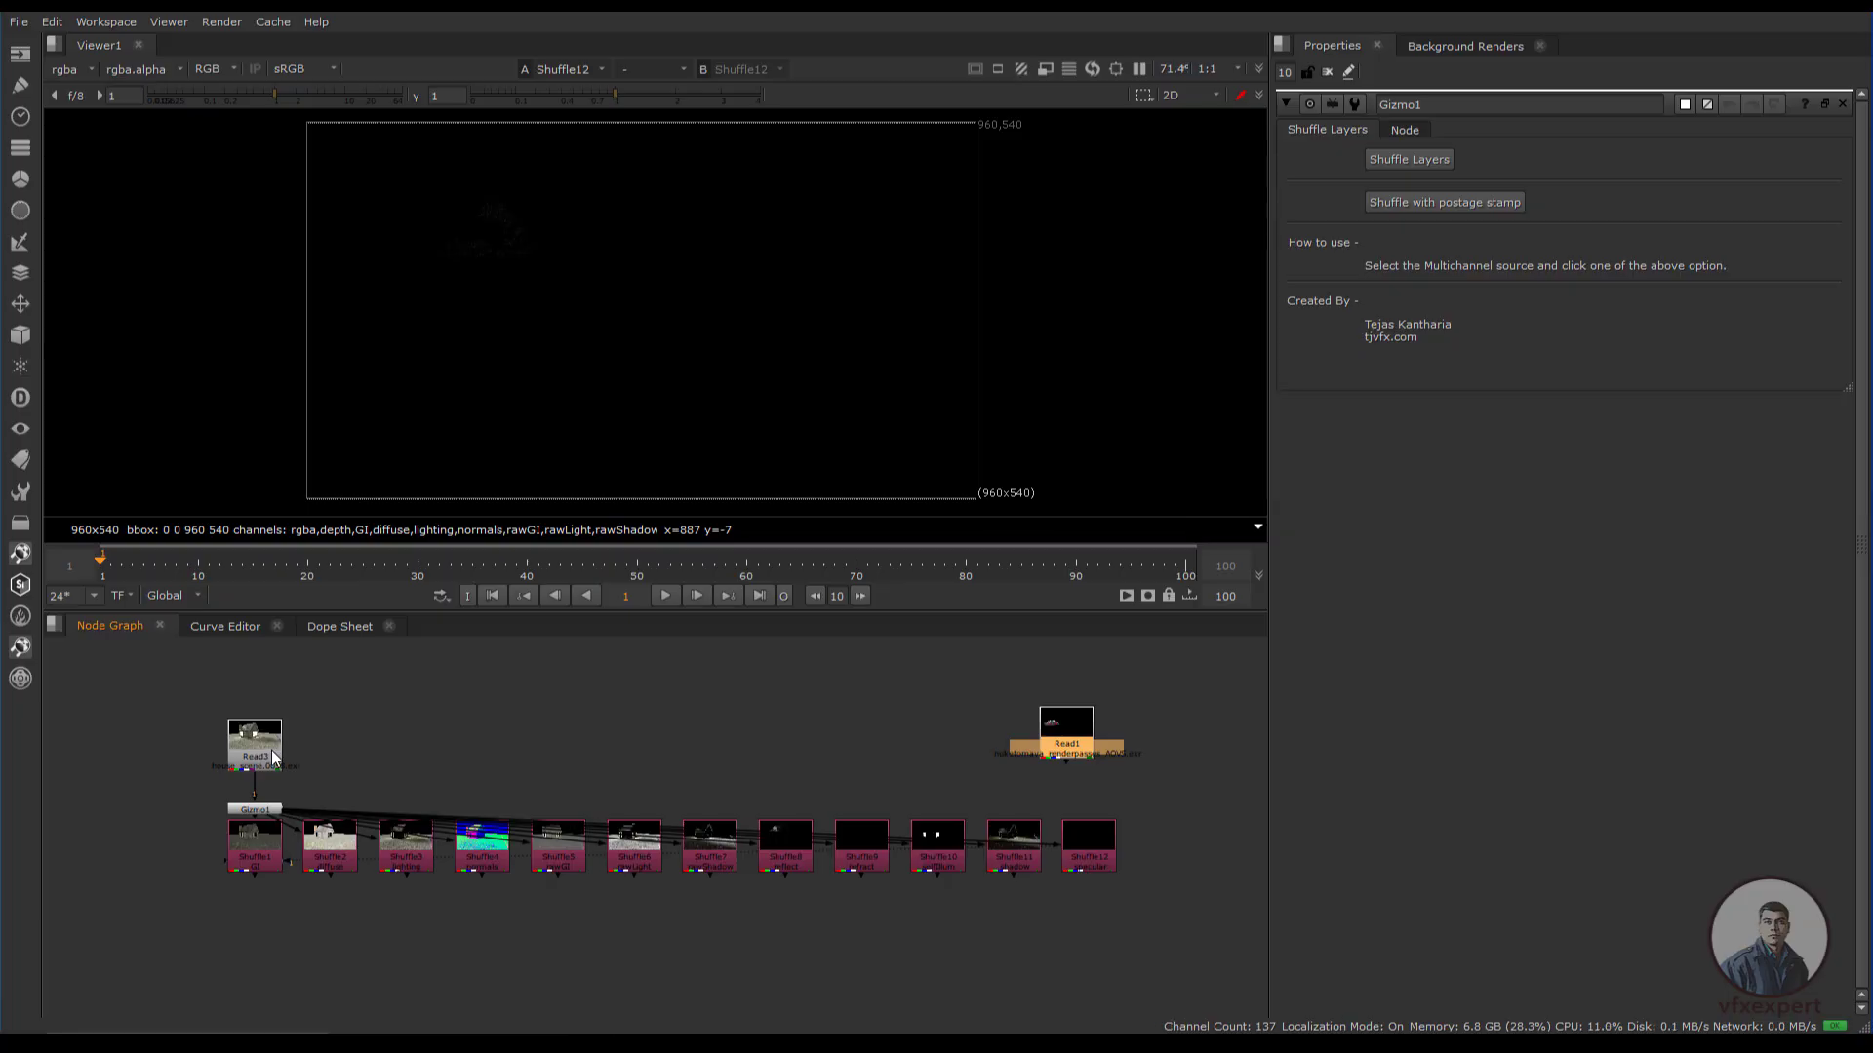
{"action": "left_click_drag", "start_coordinate": [259, 746], "coordinate": [395, 727]}
{"action": "left_click_drag", "start_coordinate": [573, 686], "coordinate": [570, 689]}
{"action": "left_click_drag", "start_coordinate": [265, 810], "coordinate": [575, 740]}
{"action": "left_click", "coordinate": [560, 683]}
{"action": "scroll", "coordinate": [589, 705], "scroll_direction": "up", "scroll_amount": 4}
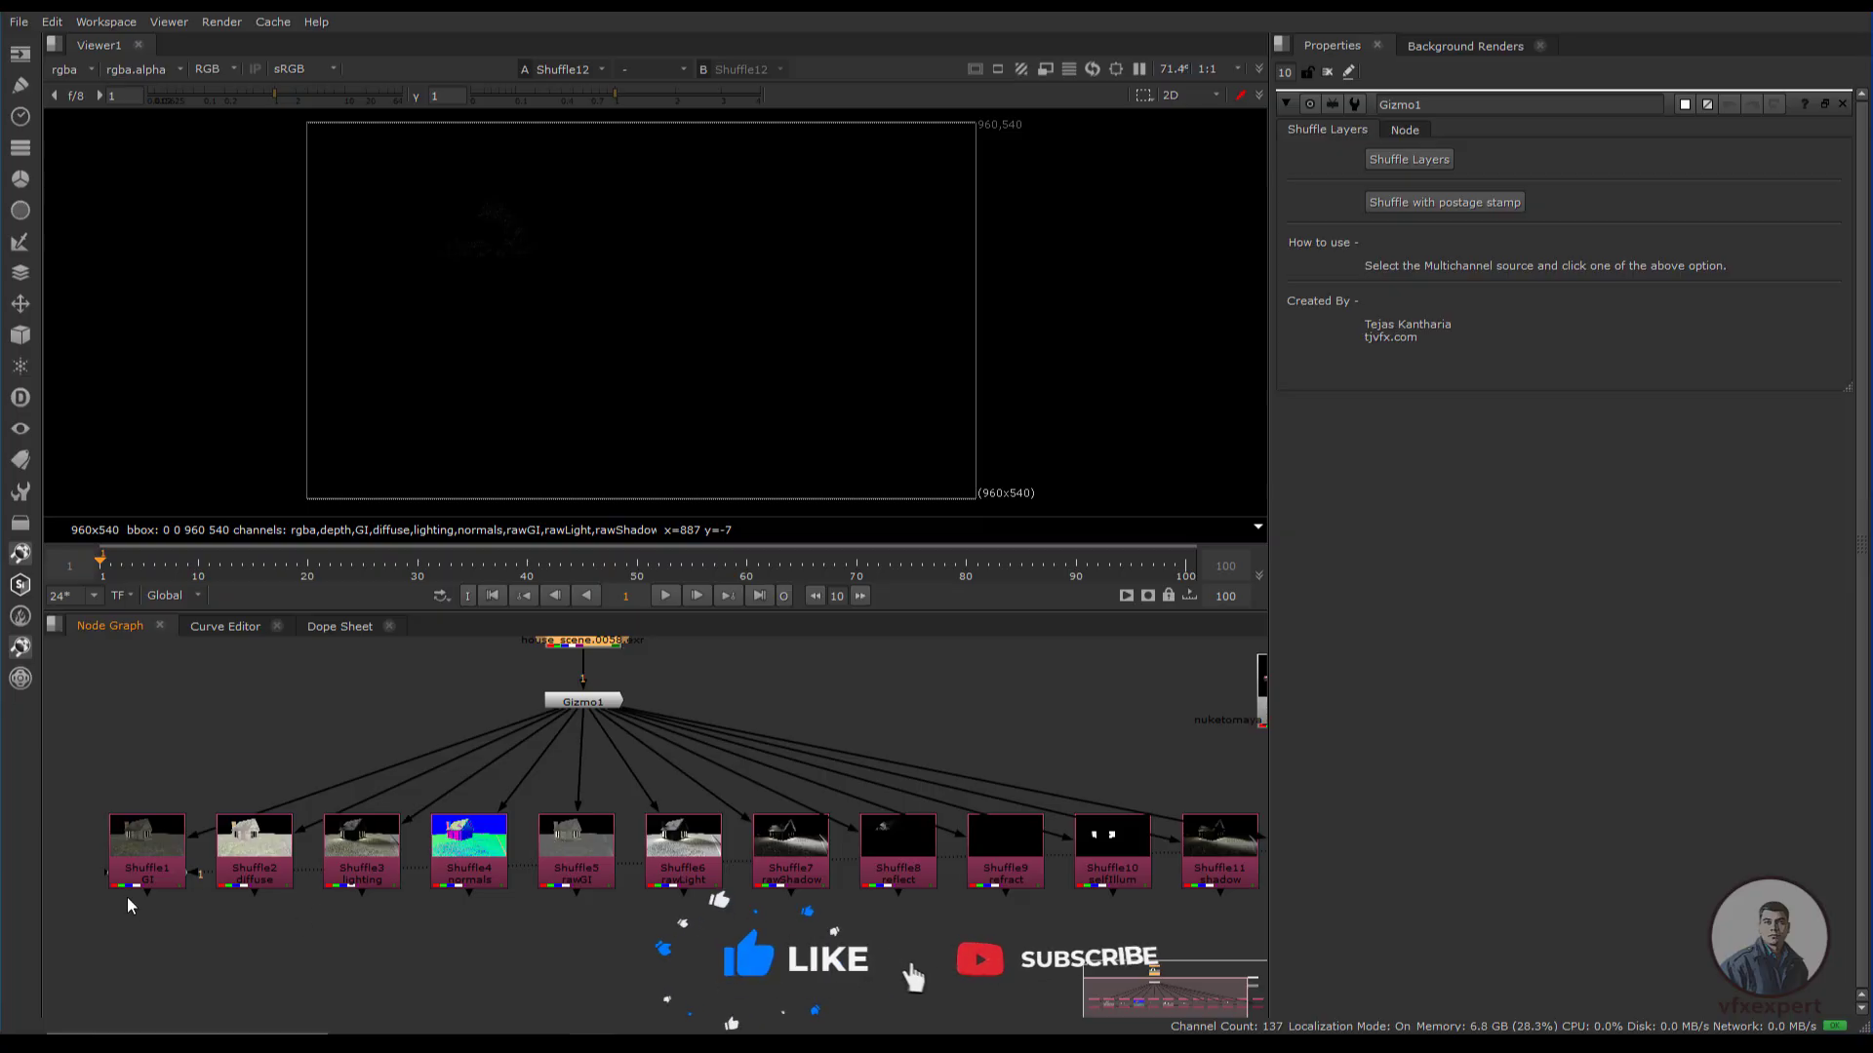
View the GI, diffuse and lighting Shuffle nodes one after another in the viewer.
{"action": "left_click", "coordinate": [158, 858]}
{"action": "key", "text": "1"}
{"action": "left_click", "coordinate": [265, 866]}
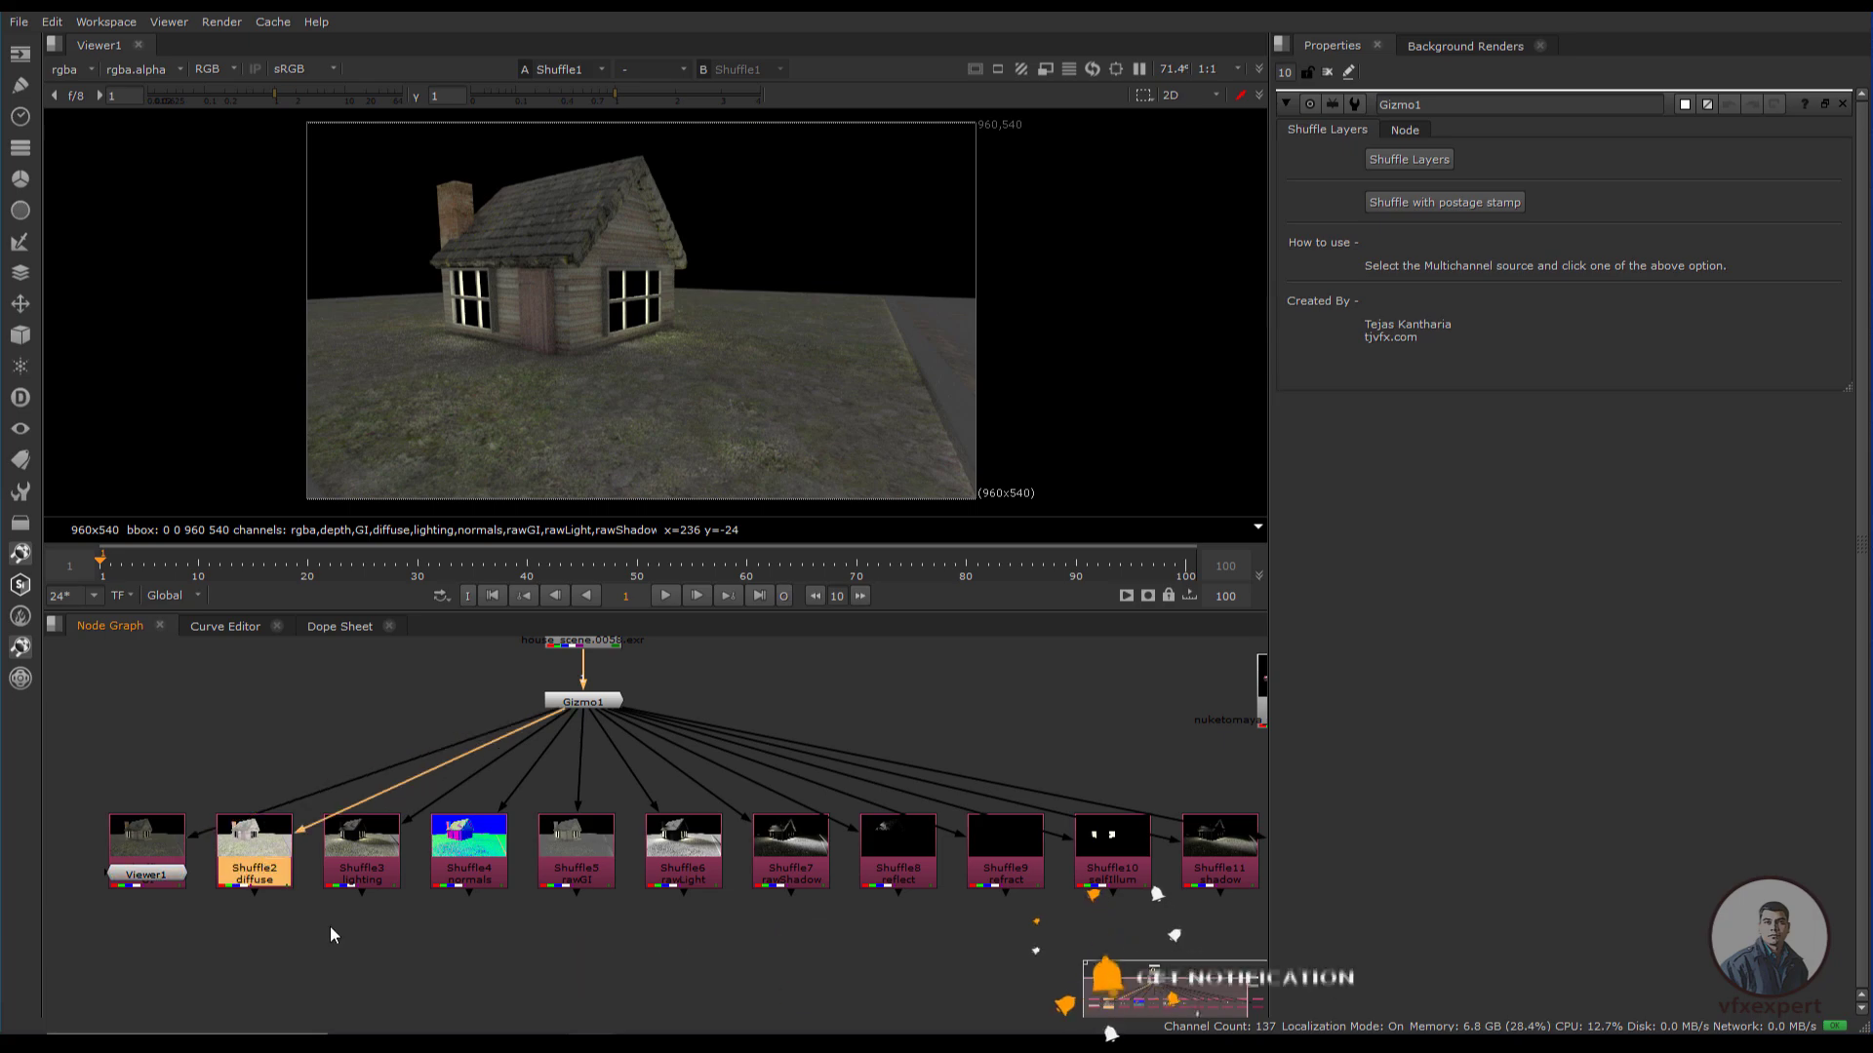
{"action": "key", "text": "1"}
{"action": "left_click", "coordinate": [362, 839]}
{"action": "key", "text": "1"}
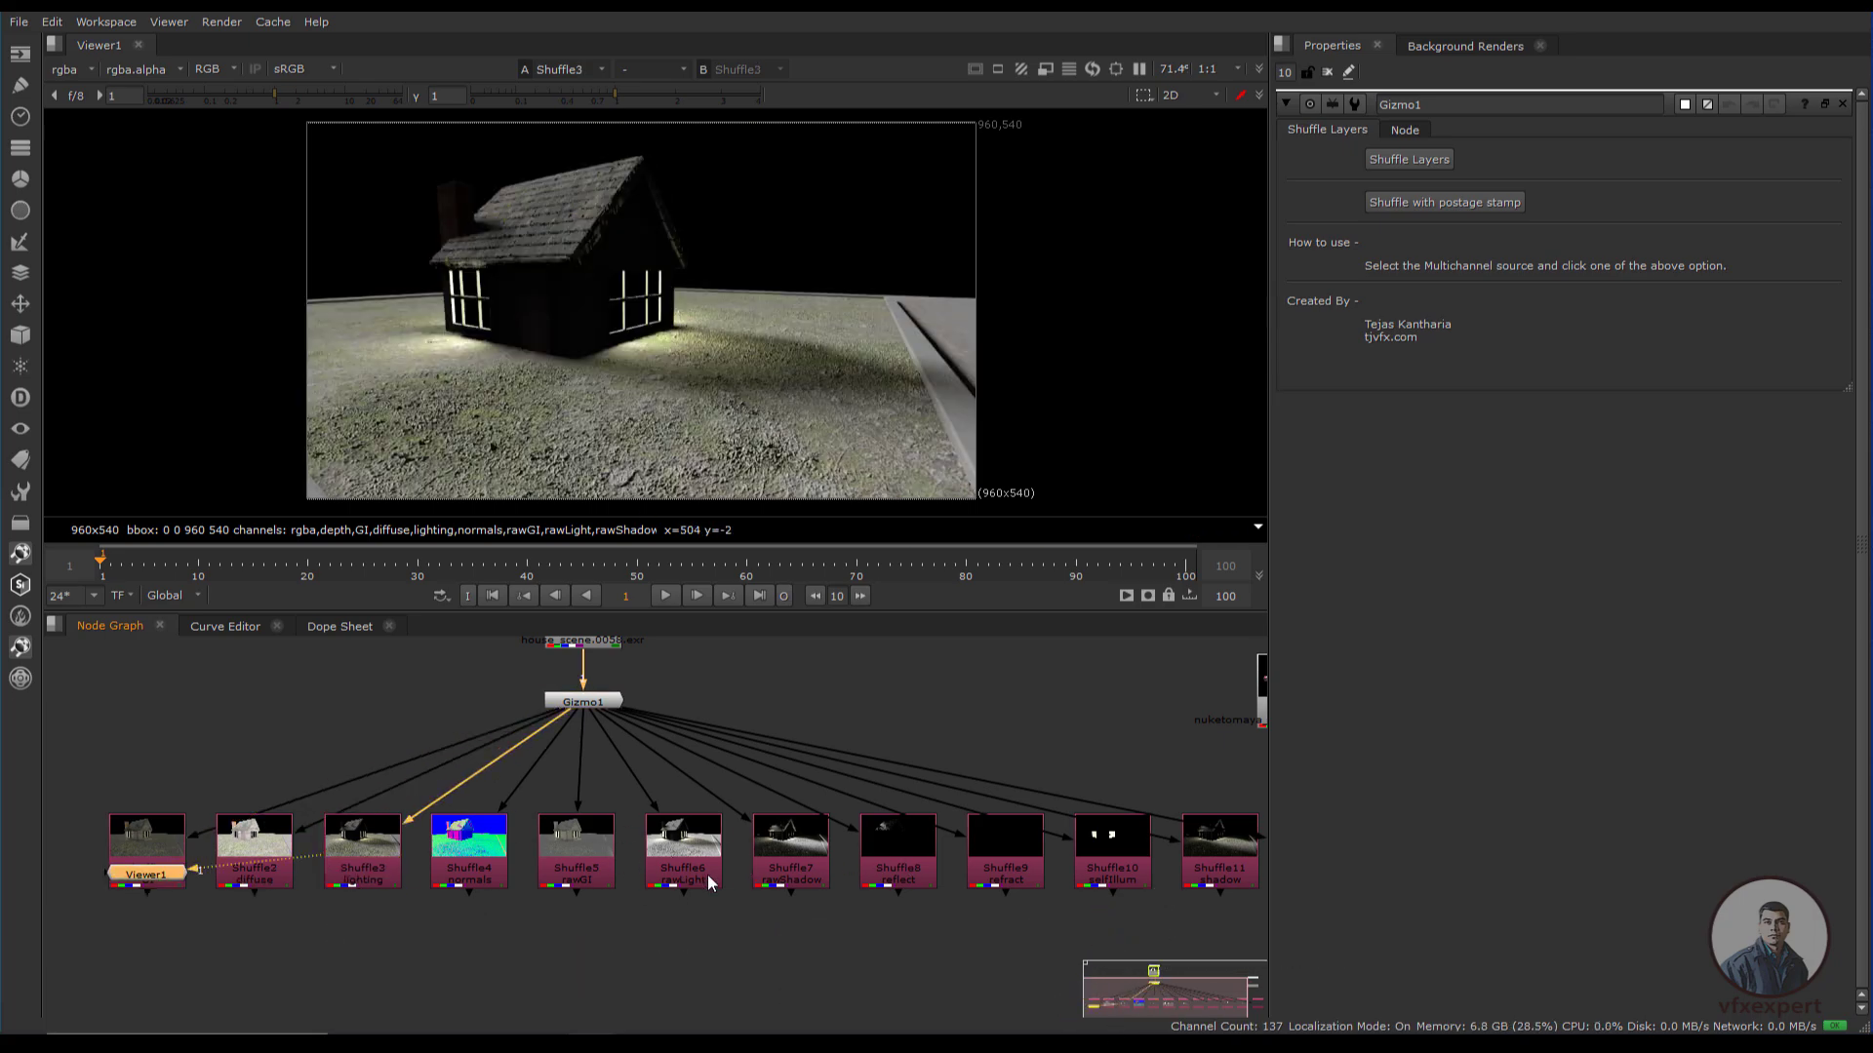
{"action": "scroll", "coordinate": [571, 913], "scroll_direction": "down", "scroll_amount": 3}
{"action": "middle_click_drag", "start_coordinate": [547, 931], "coordinate": [546, 932]}
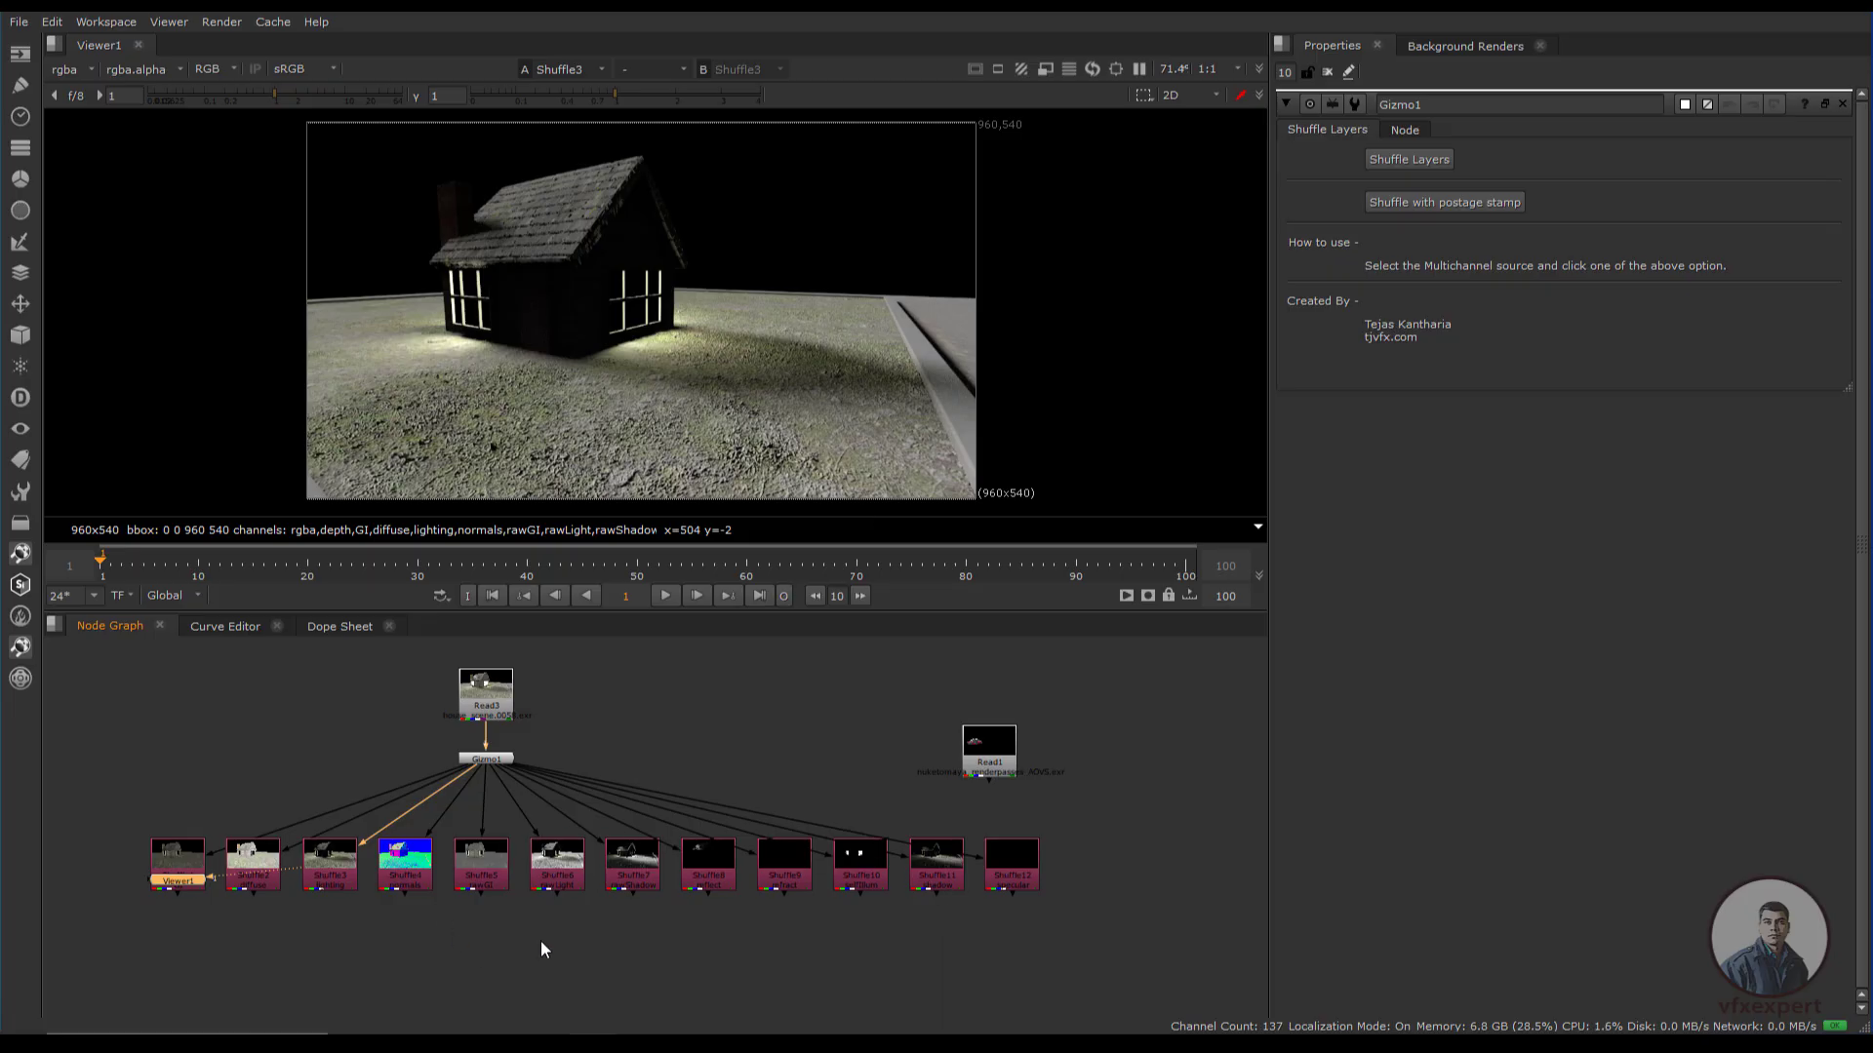
Attach a copy of the gizmo below the car render's Read node and show it in the viewer.
{"action": "middle_click_drag", "start_coordinate": [704, 935], "coordinate": [421, 978]}
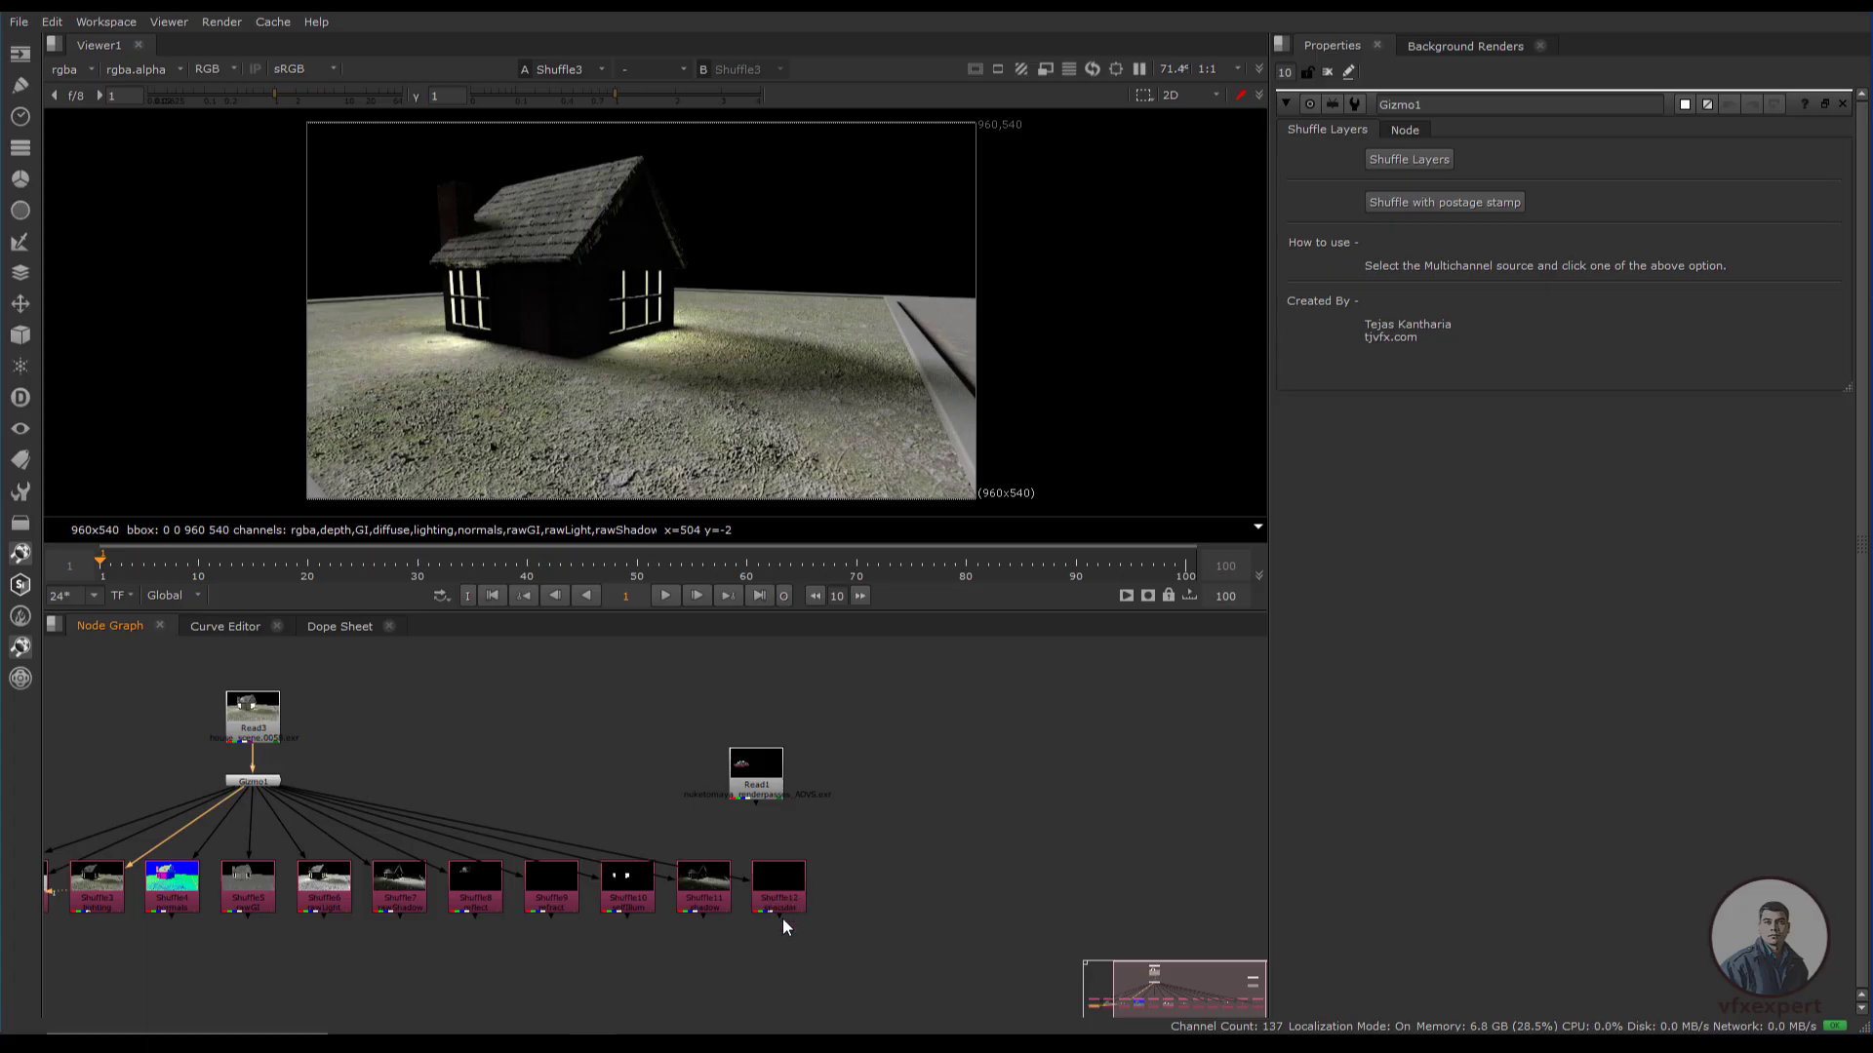
{"action": "middle_click_drag", "start_coordinate": [803, 892], "coordinate": [449, 926]}
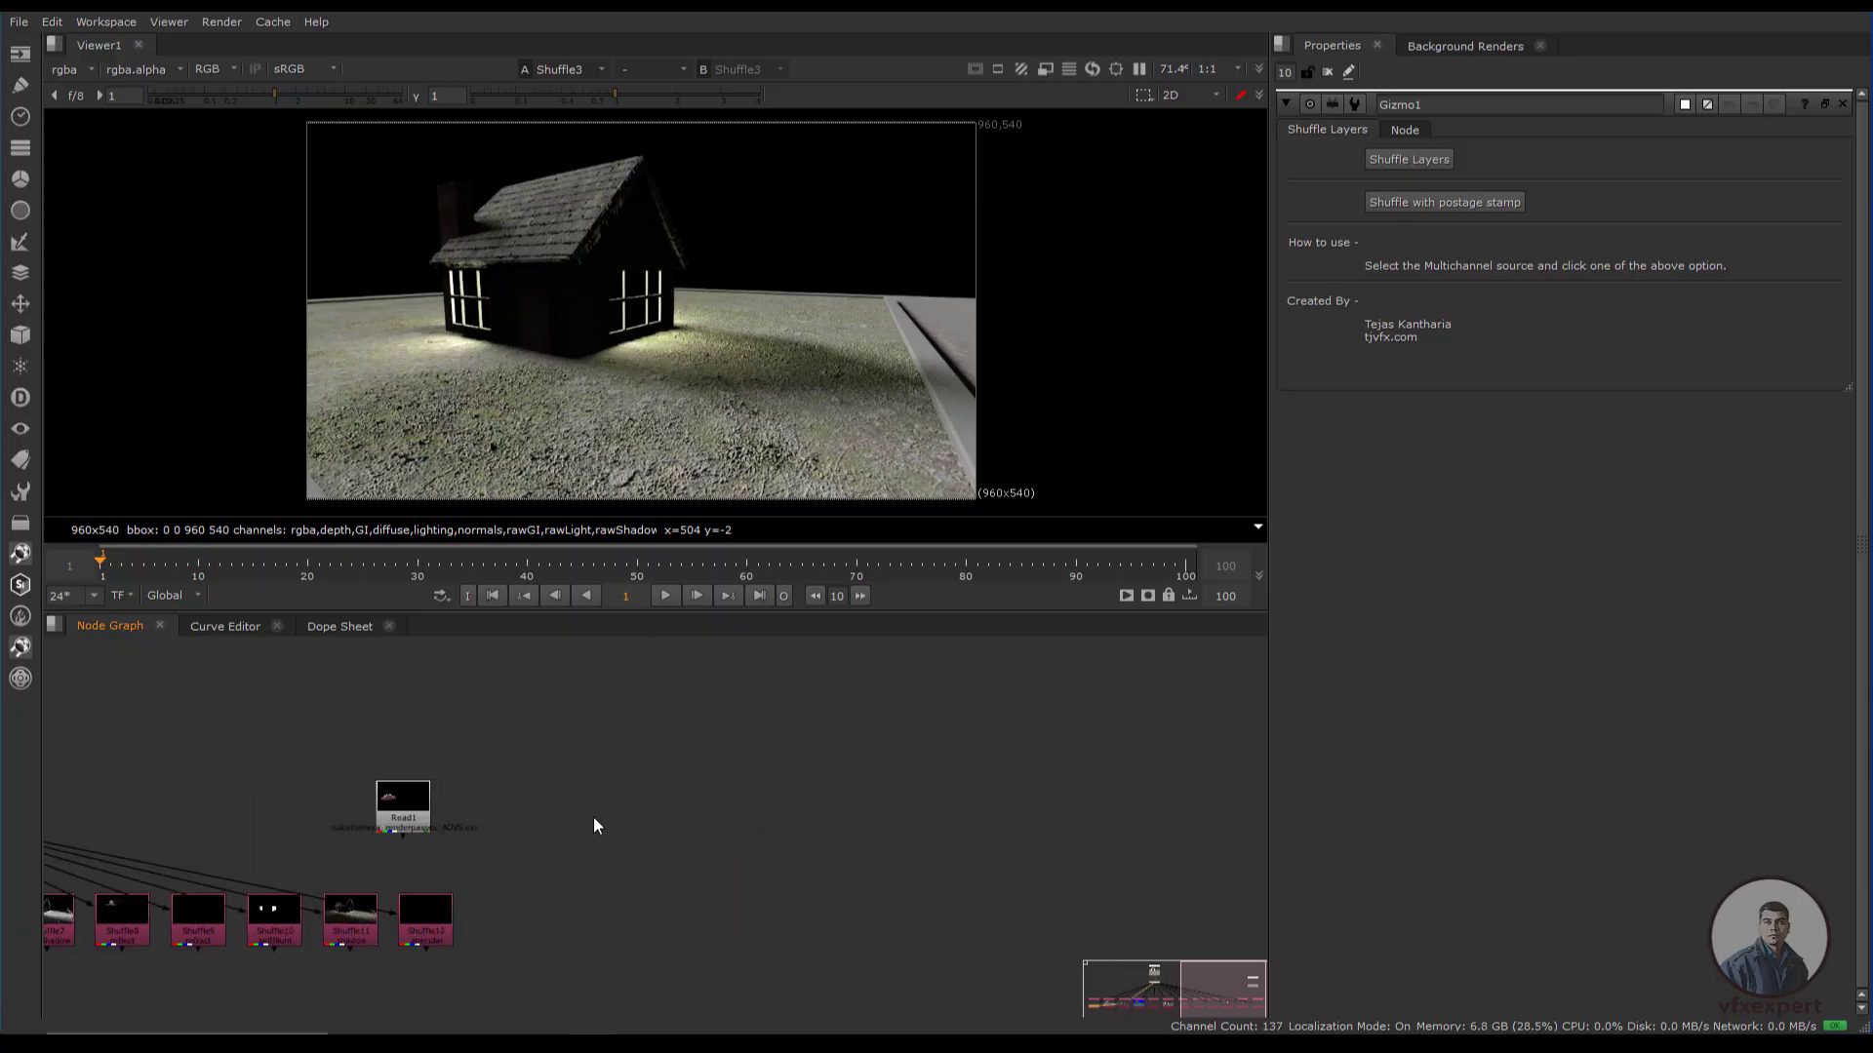
{"action": "middle_click_drag", "start_coordinate": [593, 817], "coordinate": [819, 780]}
{"action": "scroll", "coordinate": [820, 781], "scroll_direction": "down", "scroll_amount": 1}
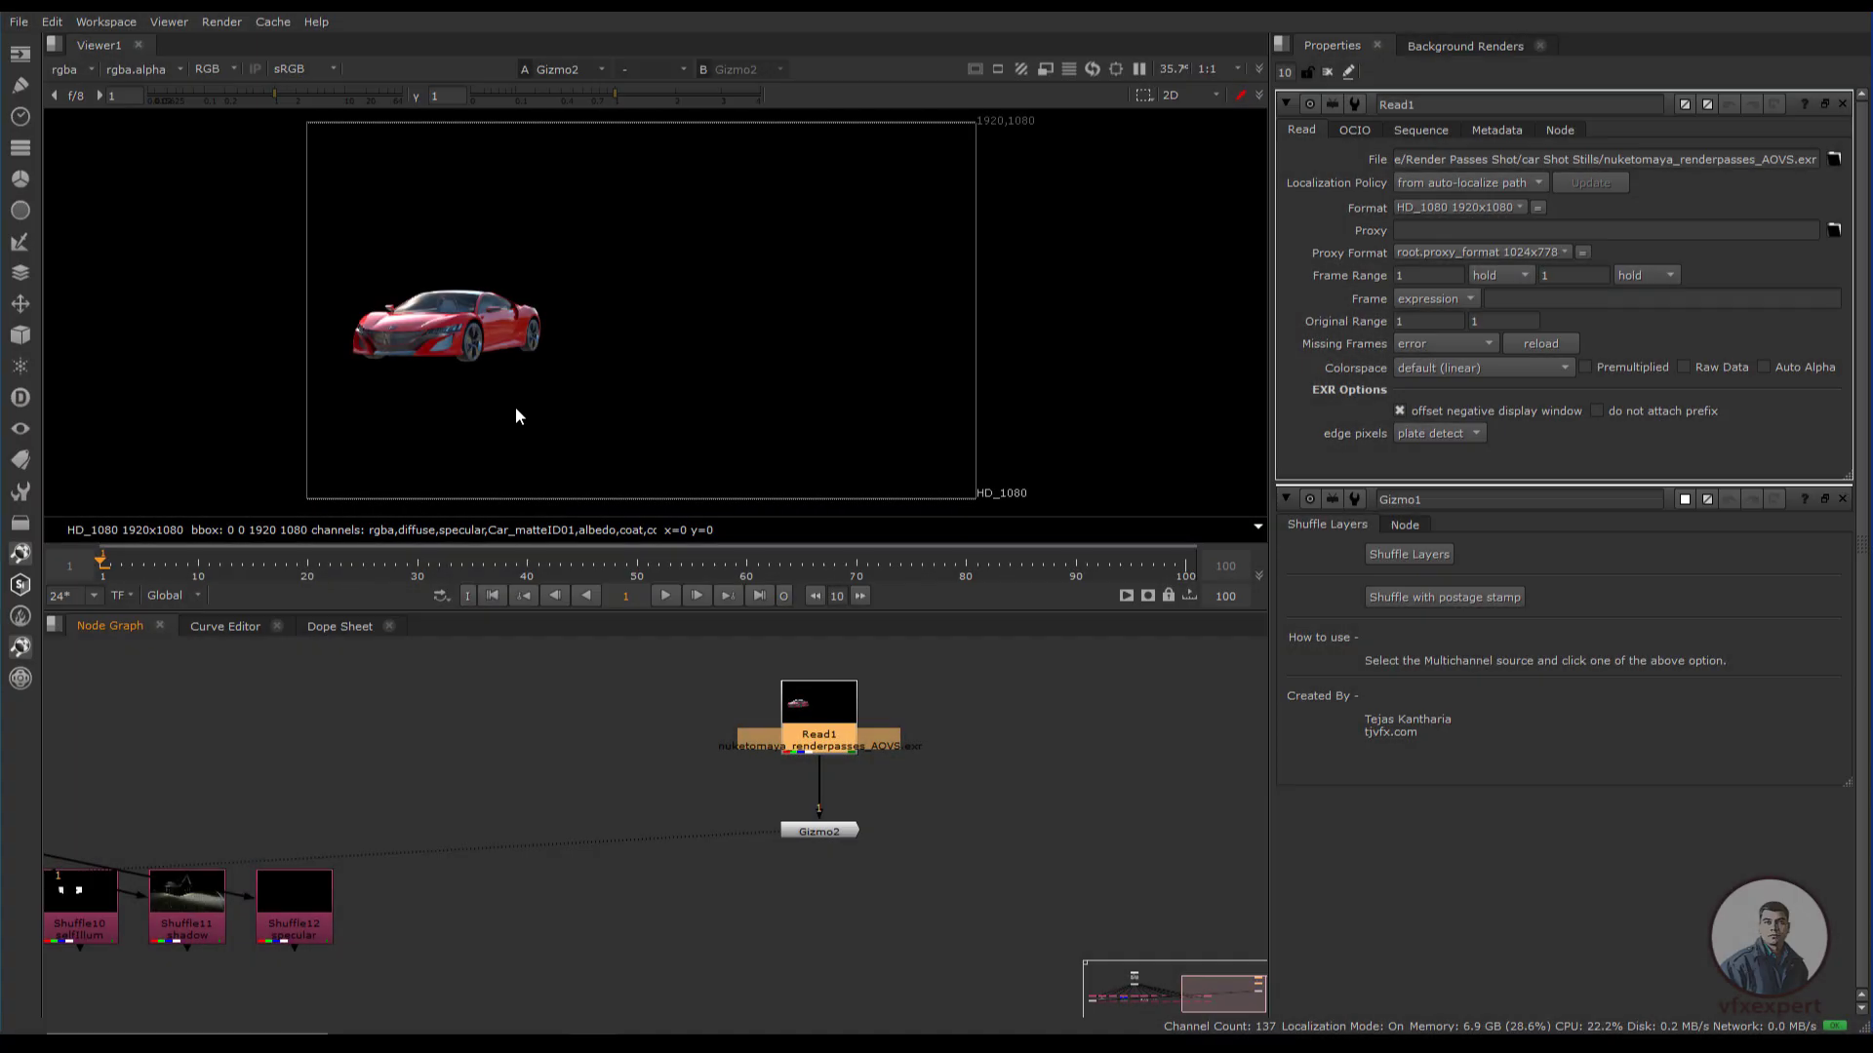
Check the car render's available layers in the viewer and move the Viewer node below the car's gizmo.
{"action": "left_click", "coordinate": [86, 68]}
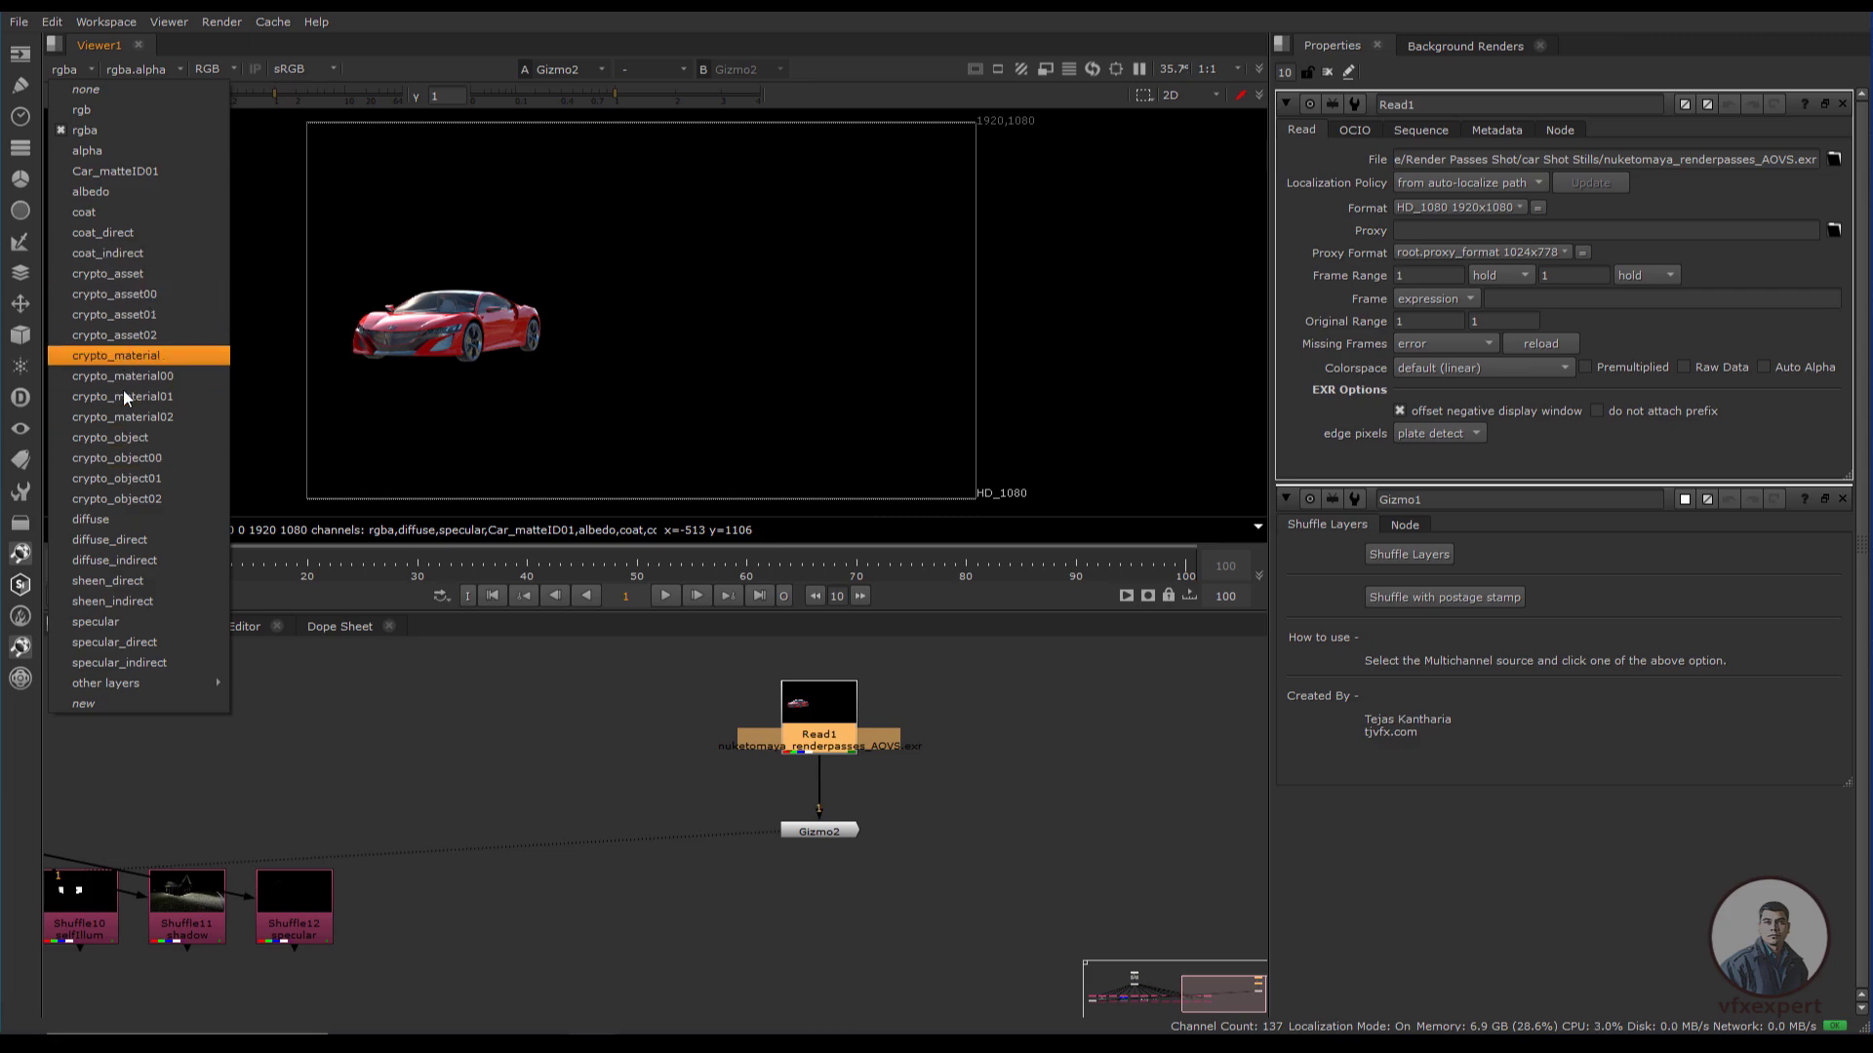
{"action": "left_click", "coordinate": [636, 800]}
{"action": "scroll", "coordinate": [648, 855], "scroll_direction": "down", "scroll_amount": 2}
{"action": "scroll", "coordinate": [781, 800], "scroll_direction": "down", "scroll_amount": 3}
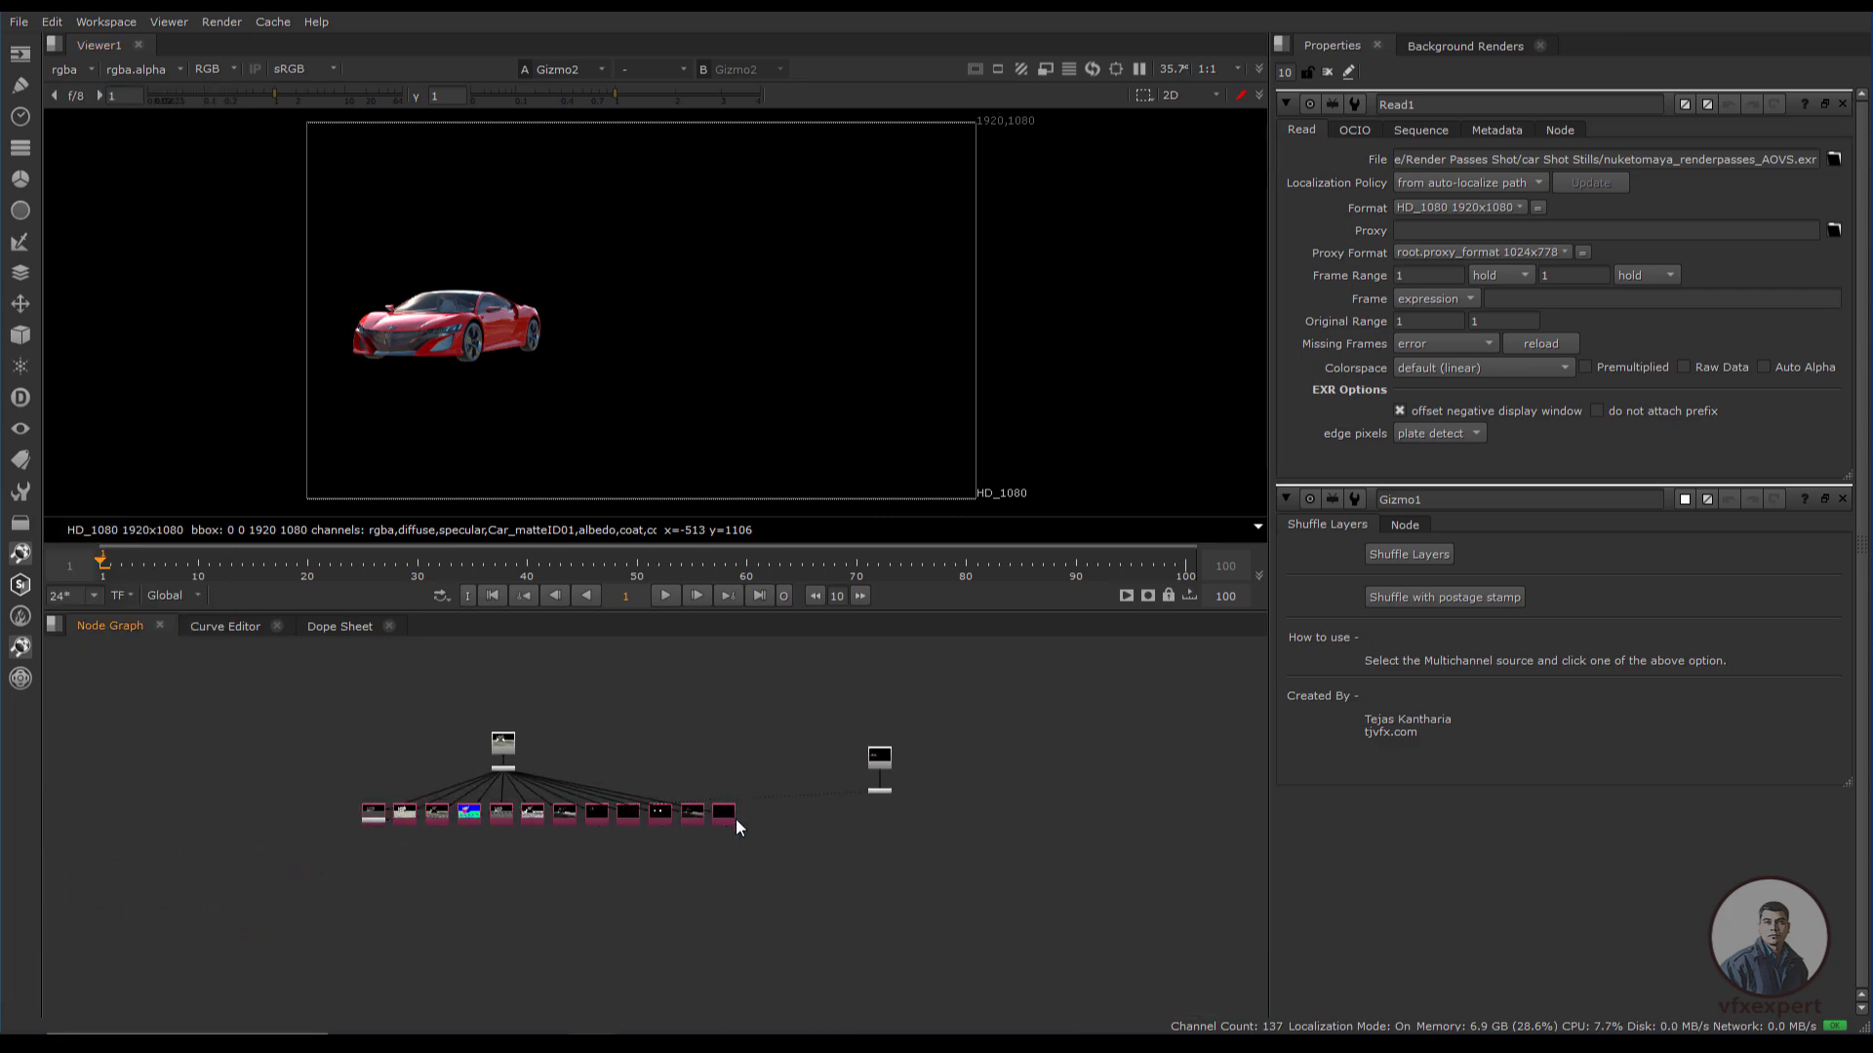
{"action": "scroll", "coordinate": [379, 821], "scroll_direction": "up", "scroll_amount": 5}
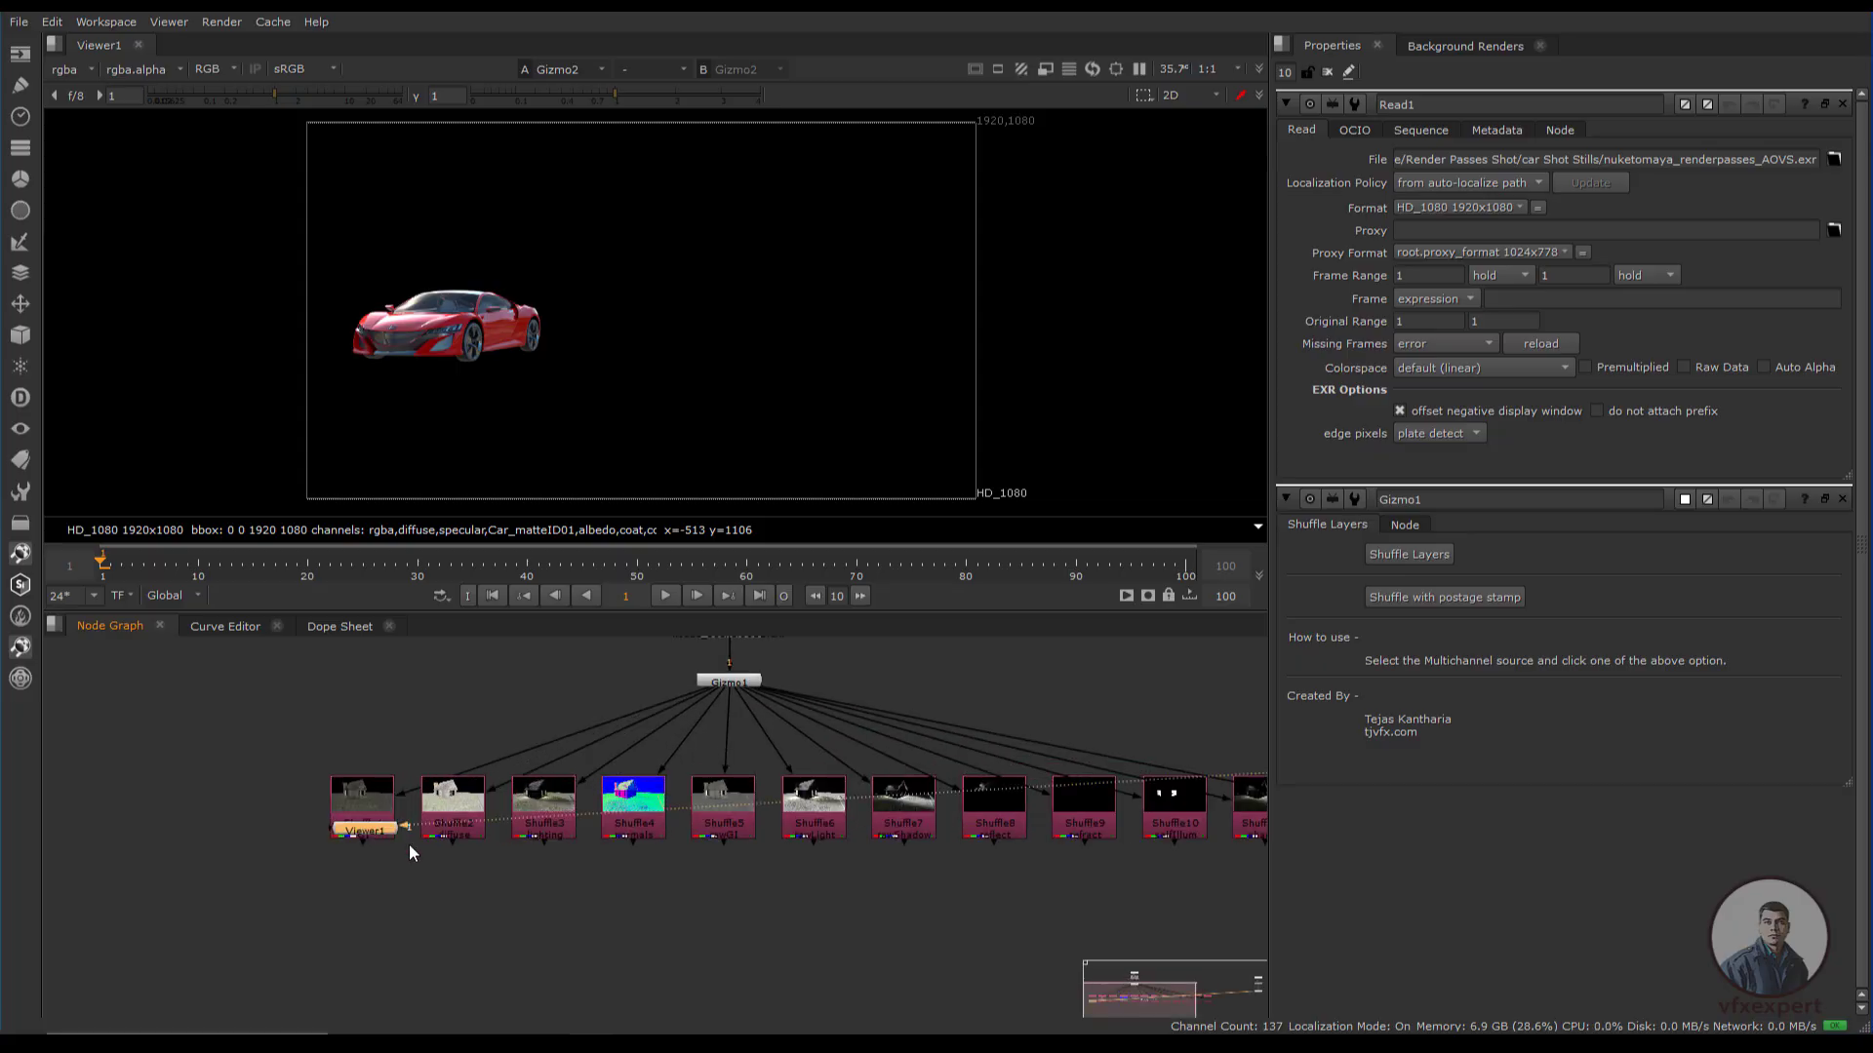
{"action": "middle_click_drag", "start_coordinate": [992, 889], "coordinate": [349, 869]}
{"action": "left_click_drag", "start_coordinate": [349, 869], "coordinate": [1135, 799]}
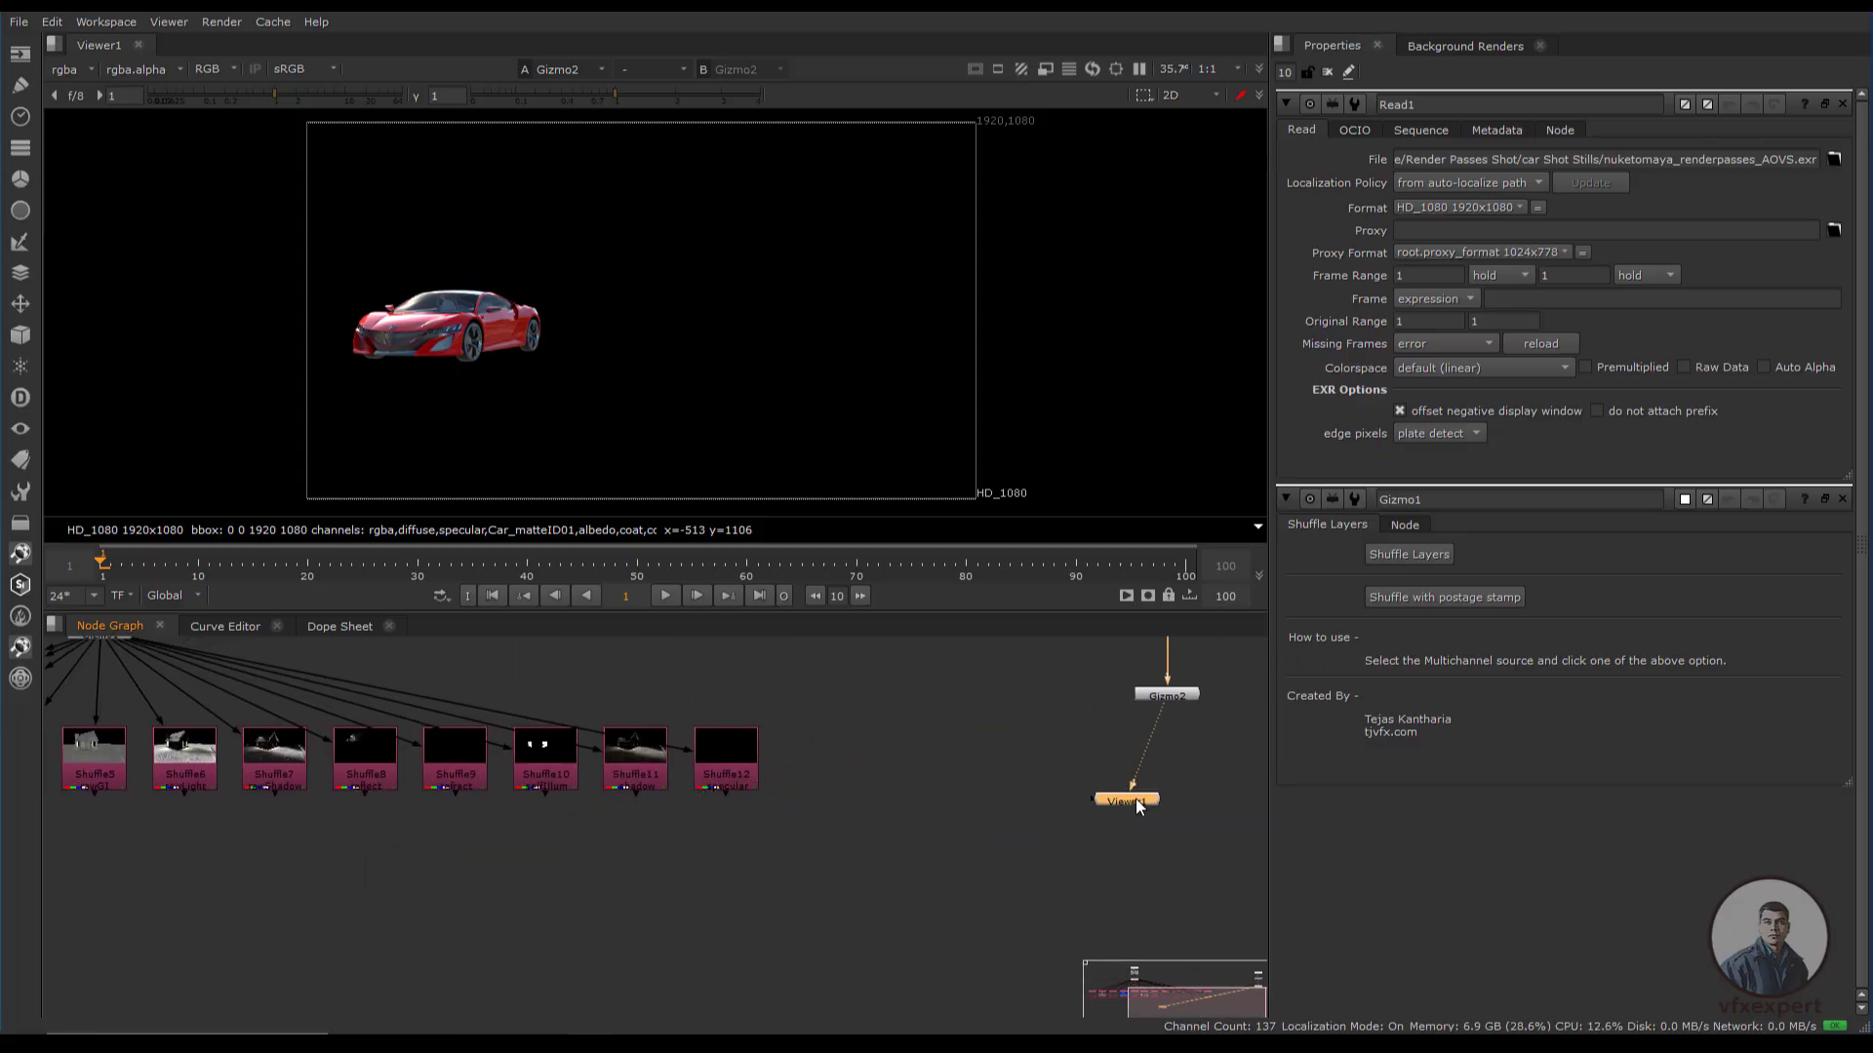
{"action": "middle_click_drag", "start_coordinate": [1102, 756], "coordinate": [694, 836]}
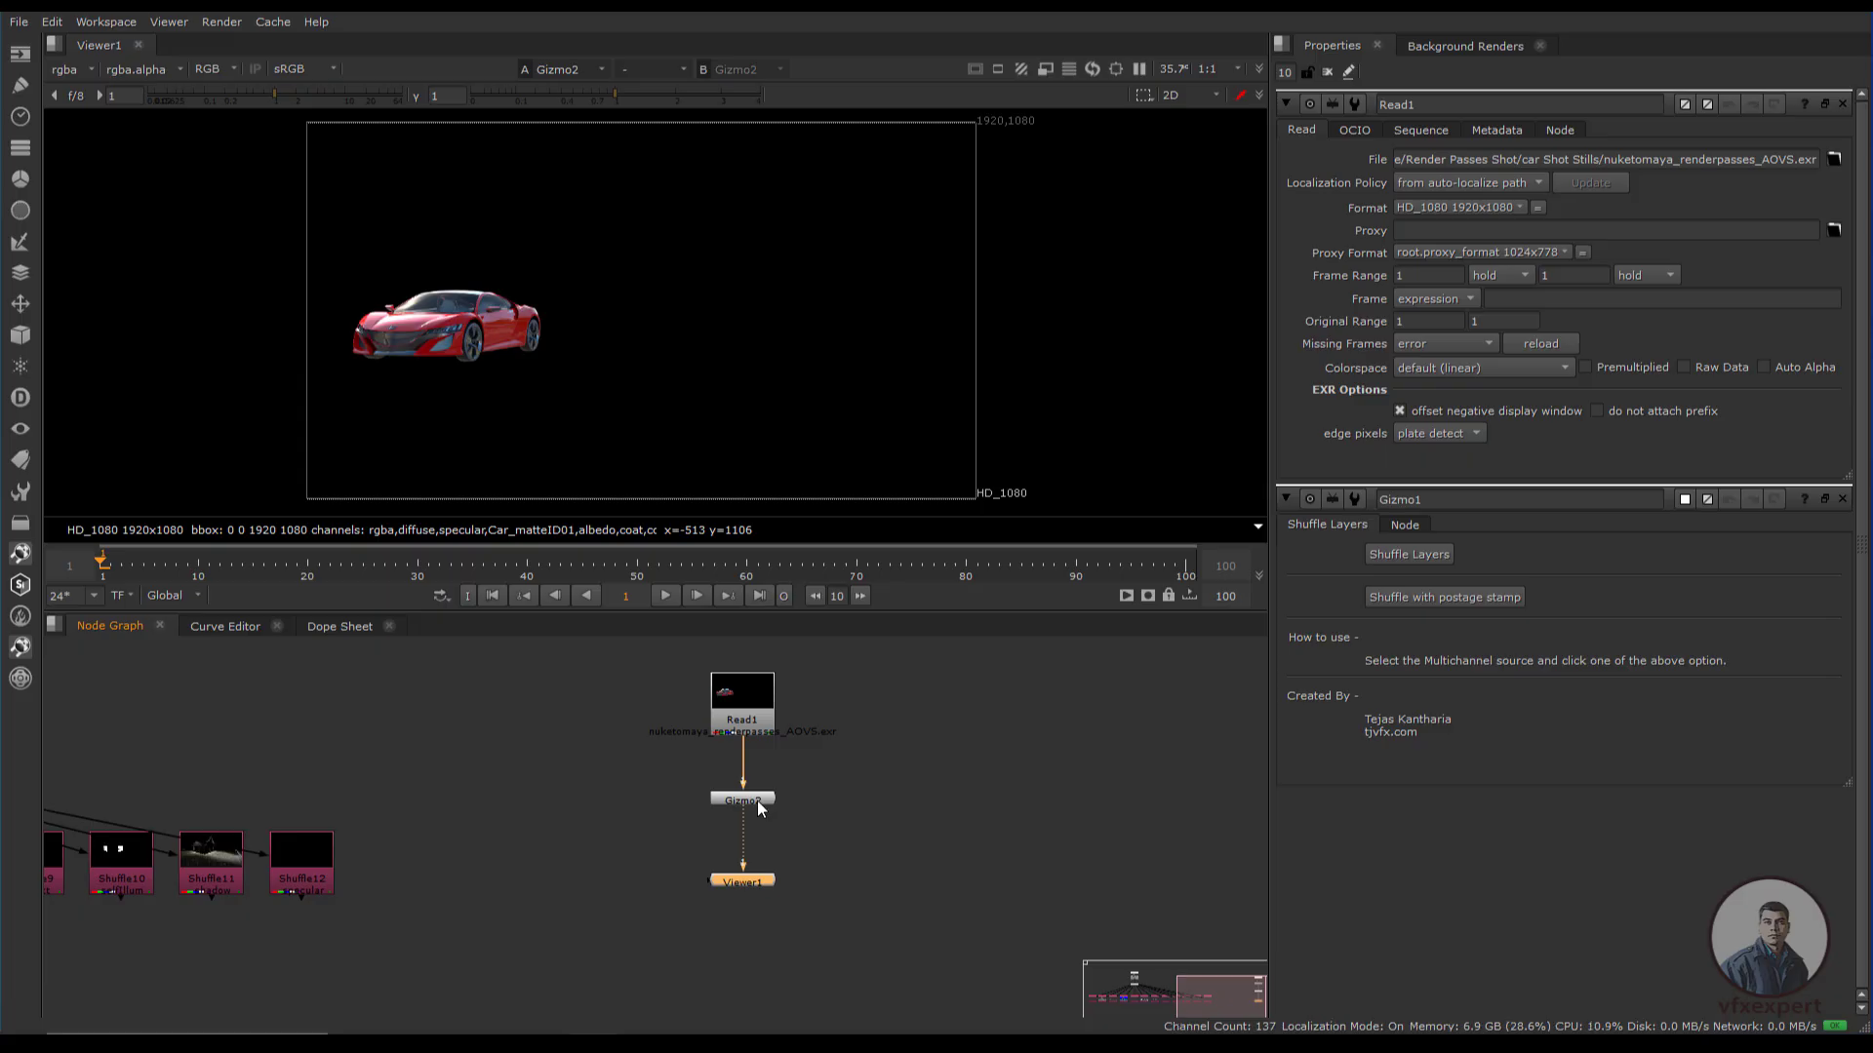
Open the properties of the car's gizmo and limit the number of open property panels to 1.
{"action": "double_click", "coordinate": [757, 800]}
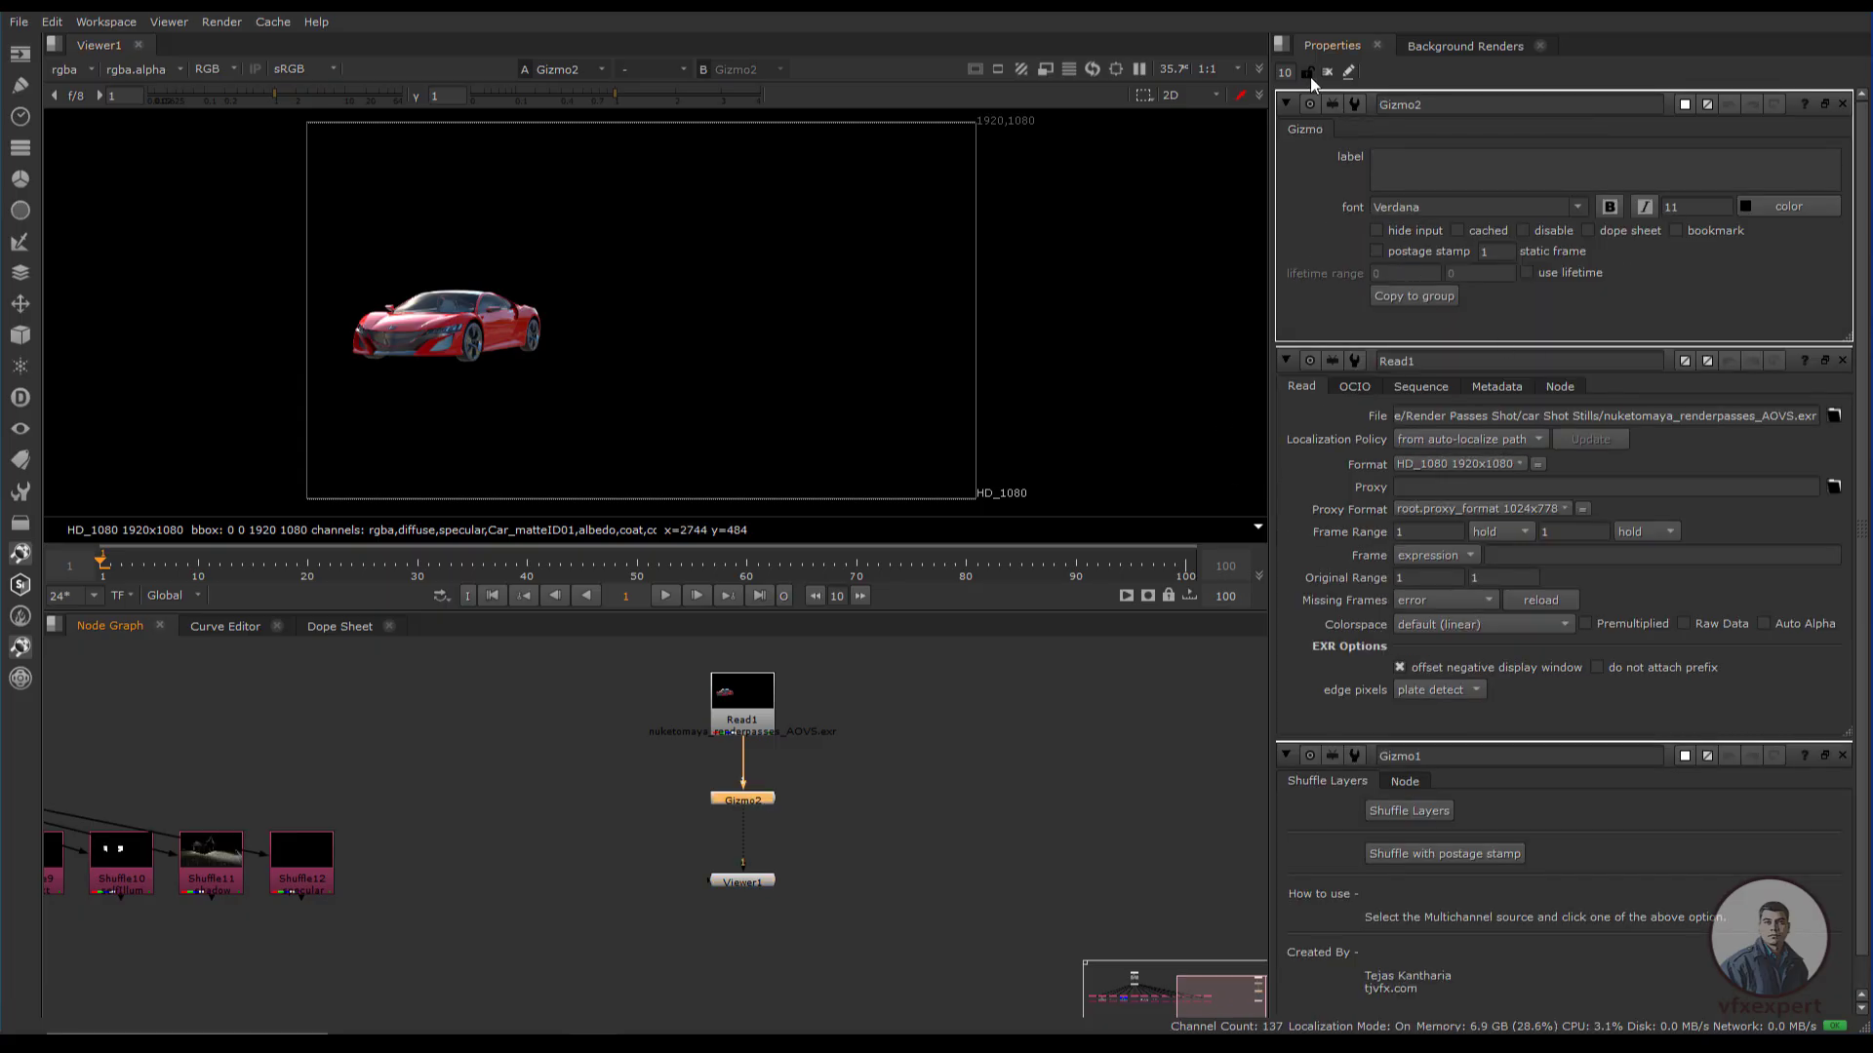
{"action": "double_click", "coordinate": [1285, 72]}
{"action": "type", "text": "1"}
{"action": "key", "text": "Return"}
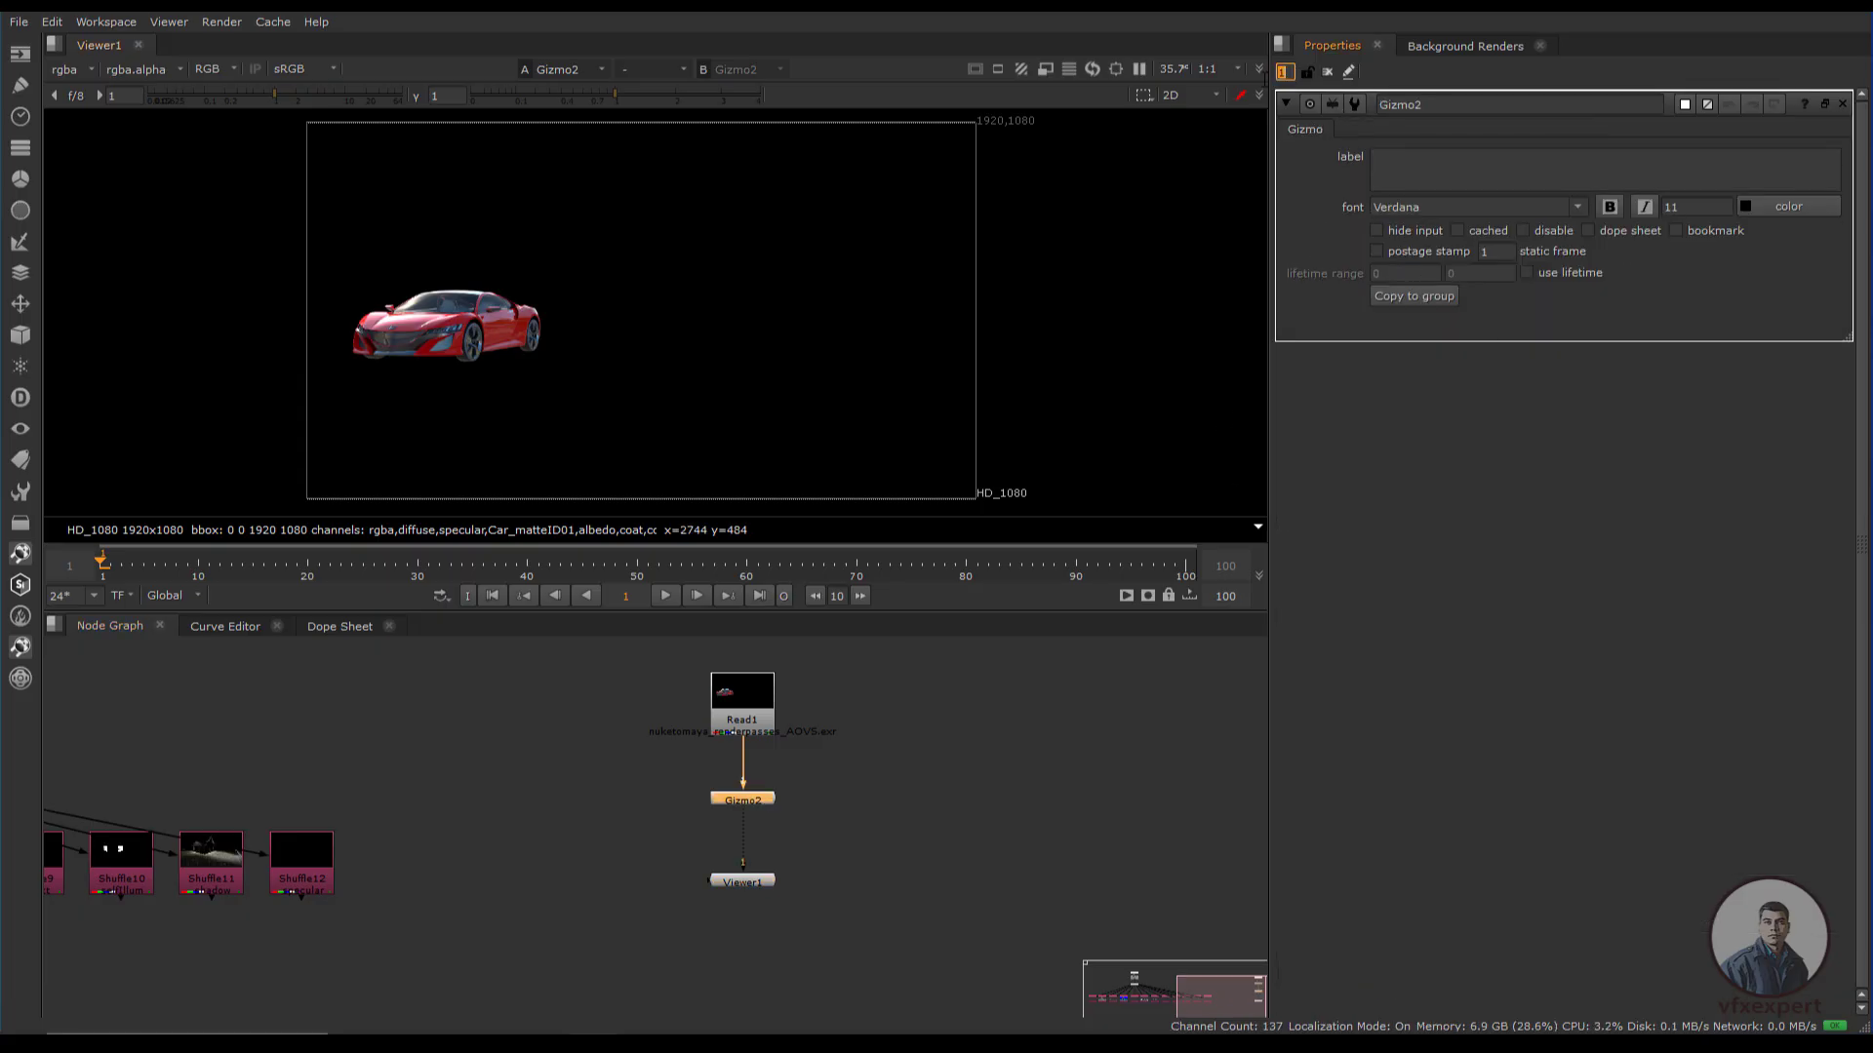
Delete the gizmo copy below the car render's Read node.
{"action": "left_click", "coordinate": [827, 868]}
{"action": "left_click", "coordinate": [758, 800]}
{"action": "left_click_drag", "start_coordinate": [855, 796], "coordinate": [677, 822]}
{"action": "key", "text": "Delete"}
Paste a fresh gizmo from the shuffling_layers script between the car's Read node and the Viewer, and open its properties.
{"action": "key", "text": "alt+Tab"}
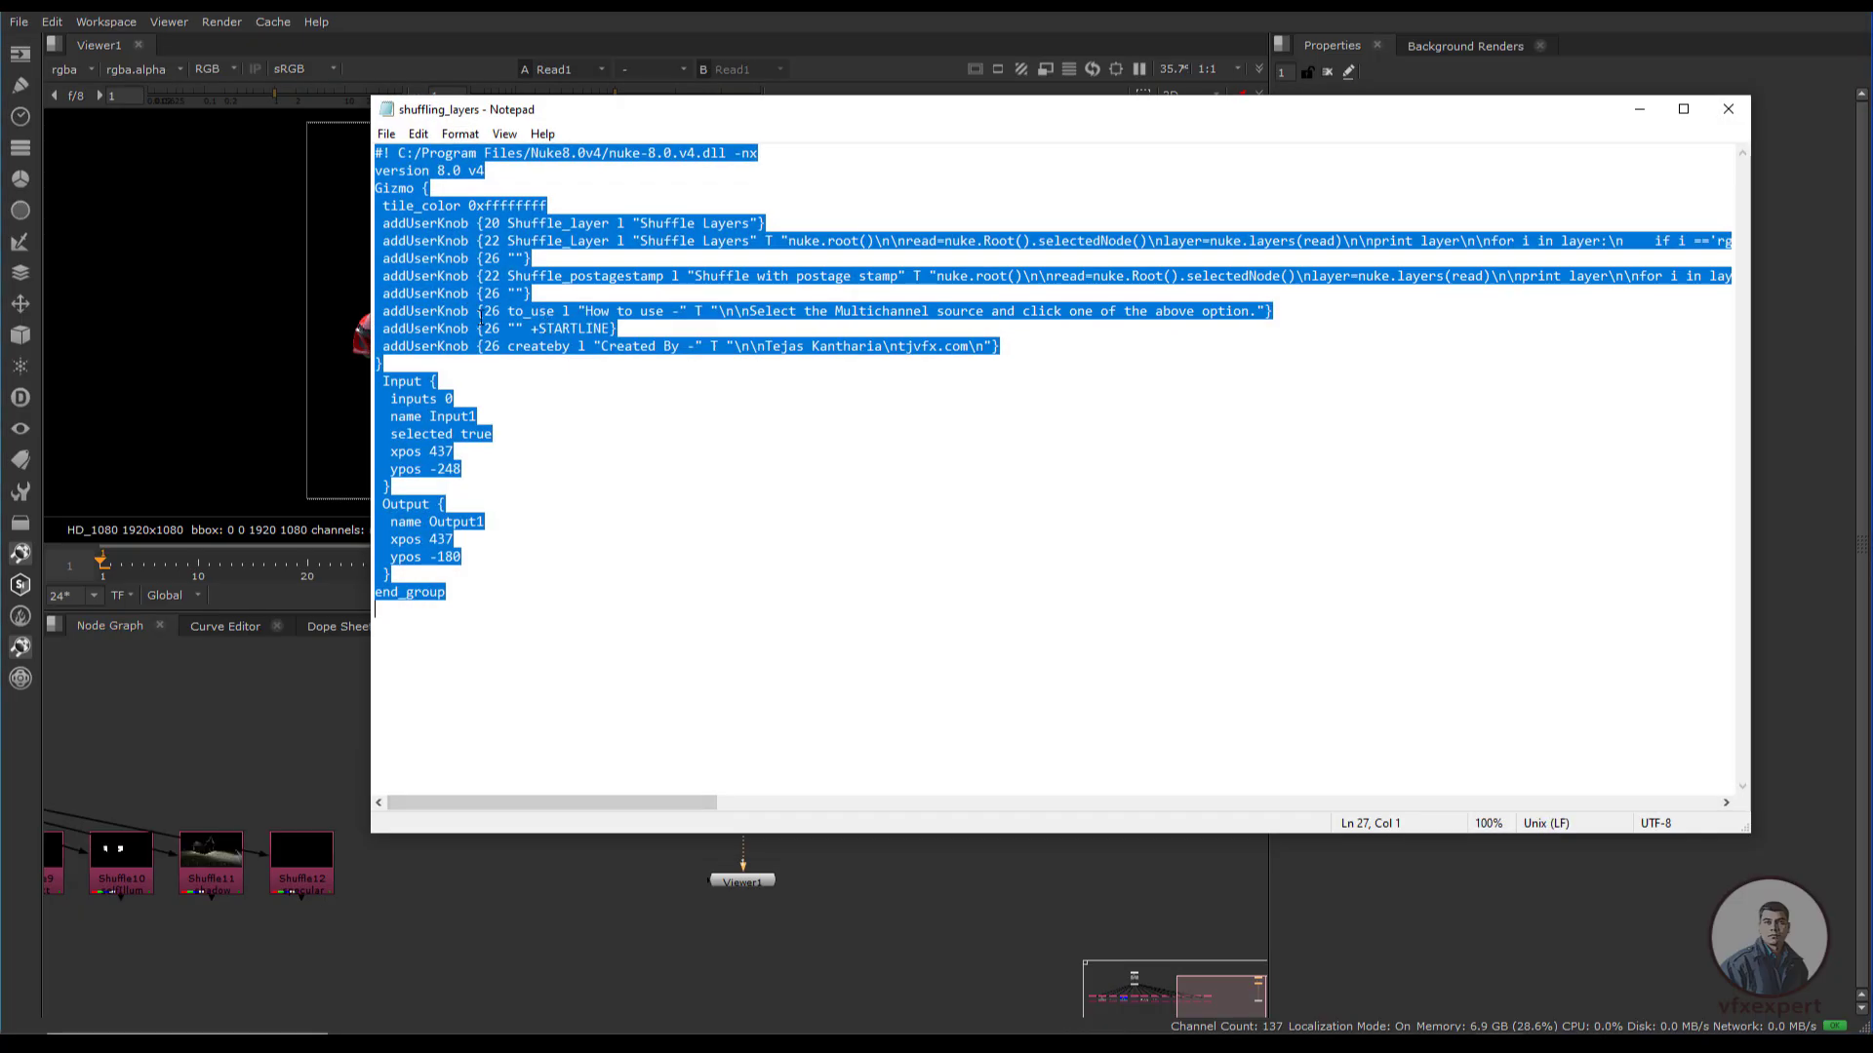
{"action": "left_click", "coordinate": [1640, 109]}
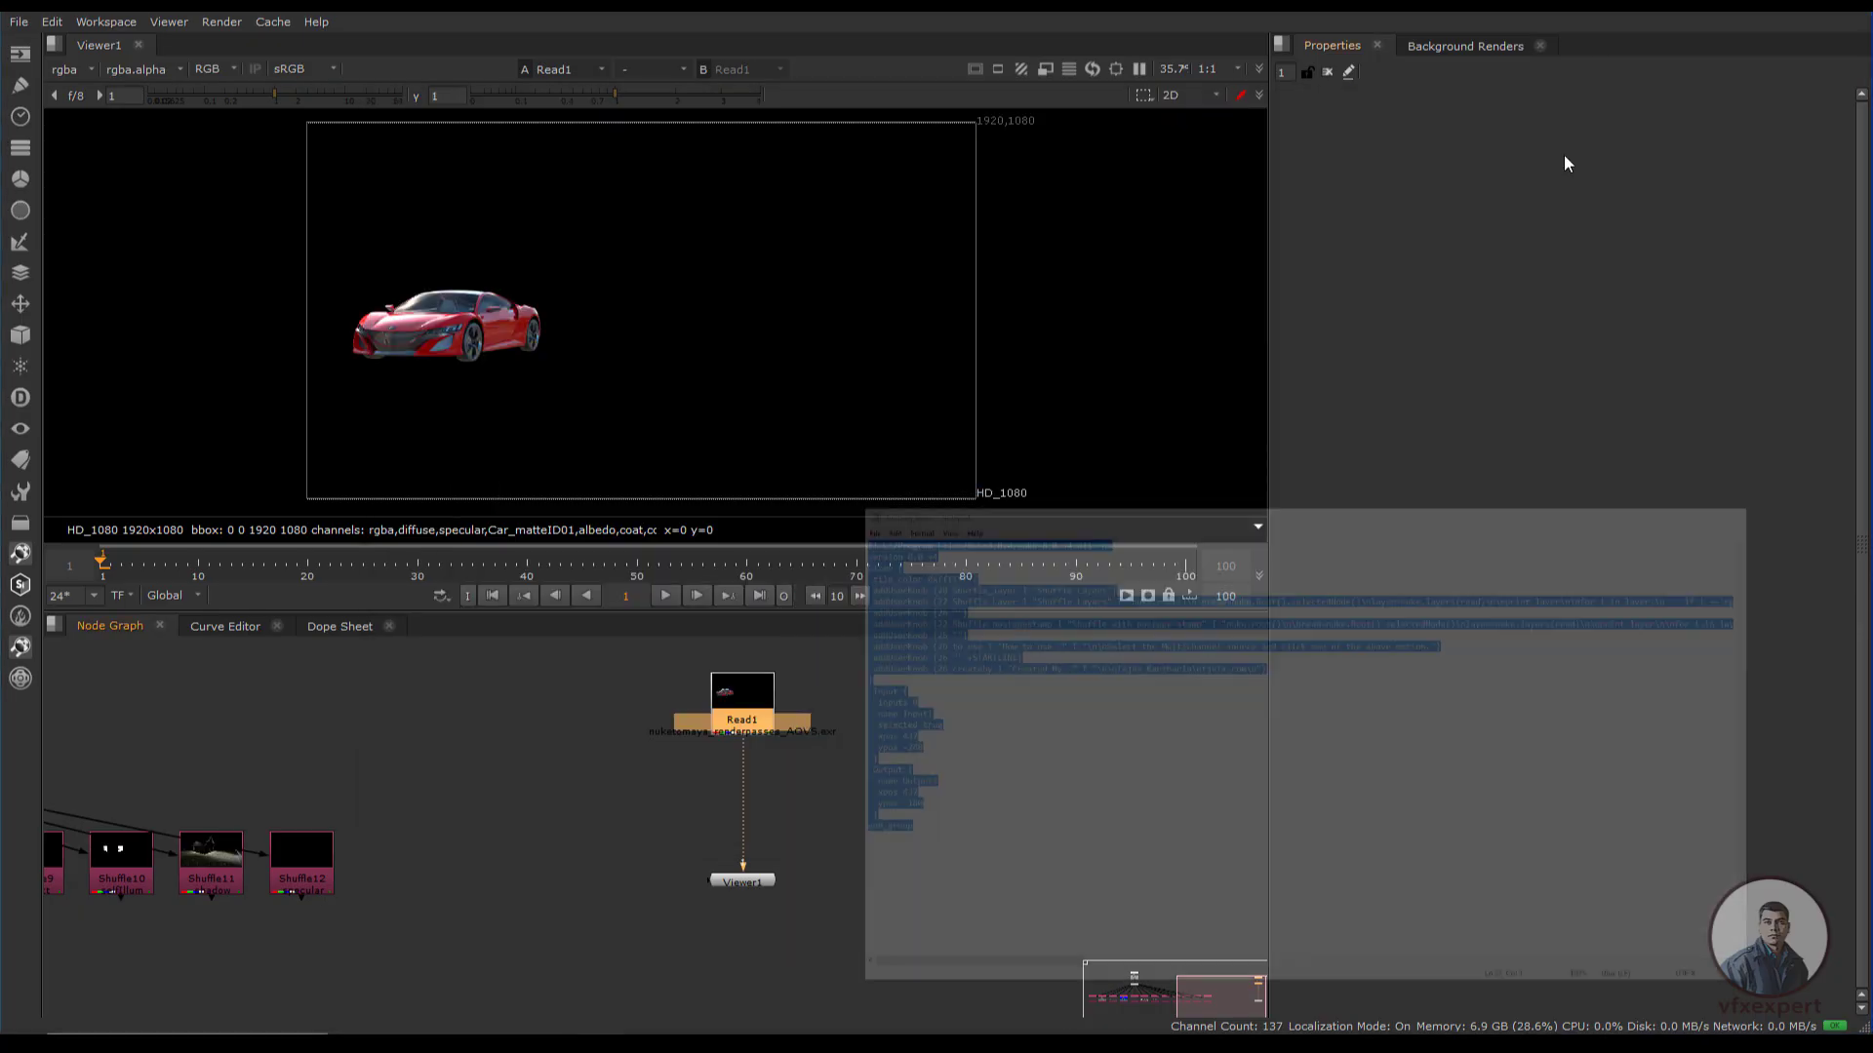
{"action": "key", "text": "ctrl+v"}
{"action": "left_click_drag", "start_coordinate": [845, 804], "coordinate": [757, 800]}
{"action": "double_click", "coordinate": [755, 802]}
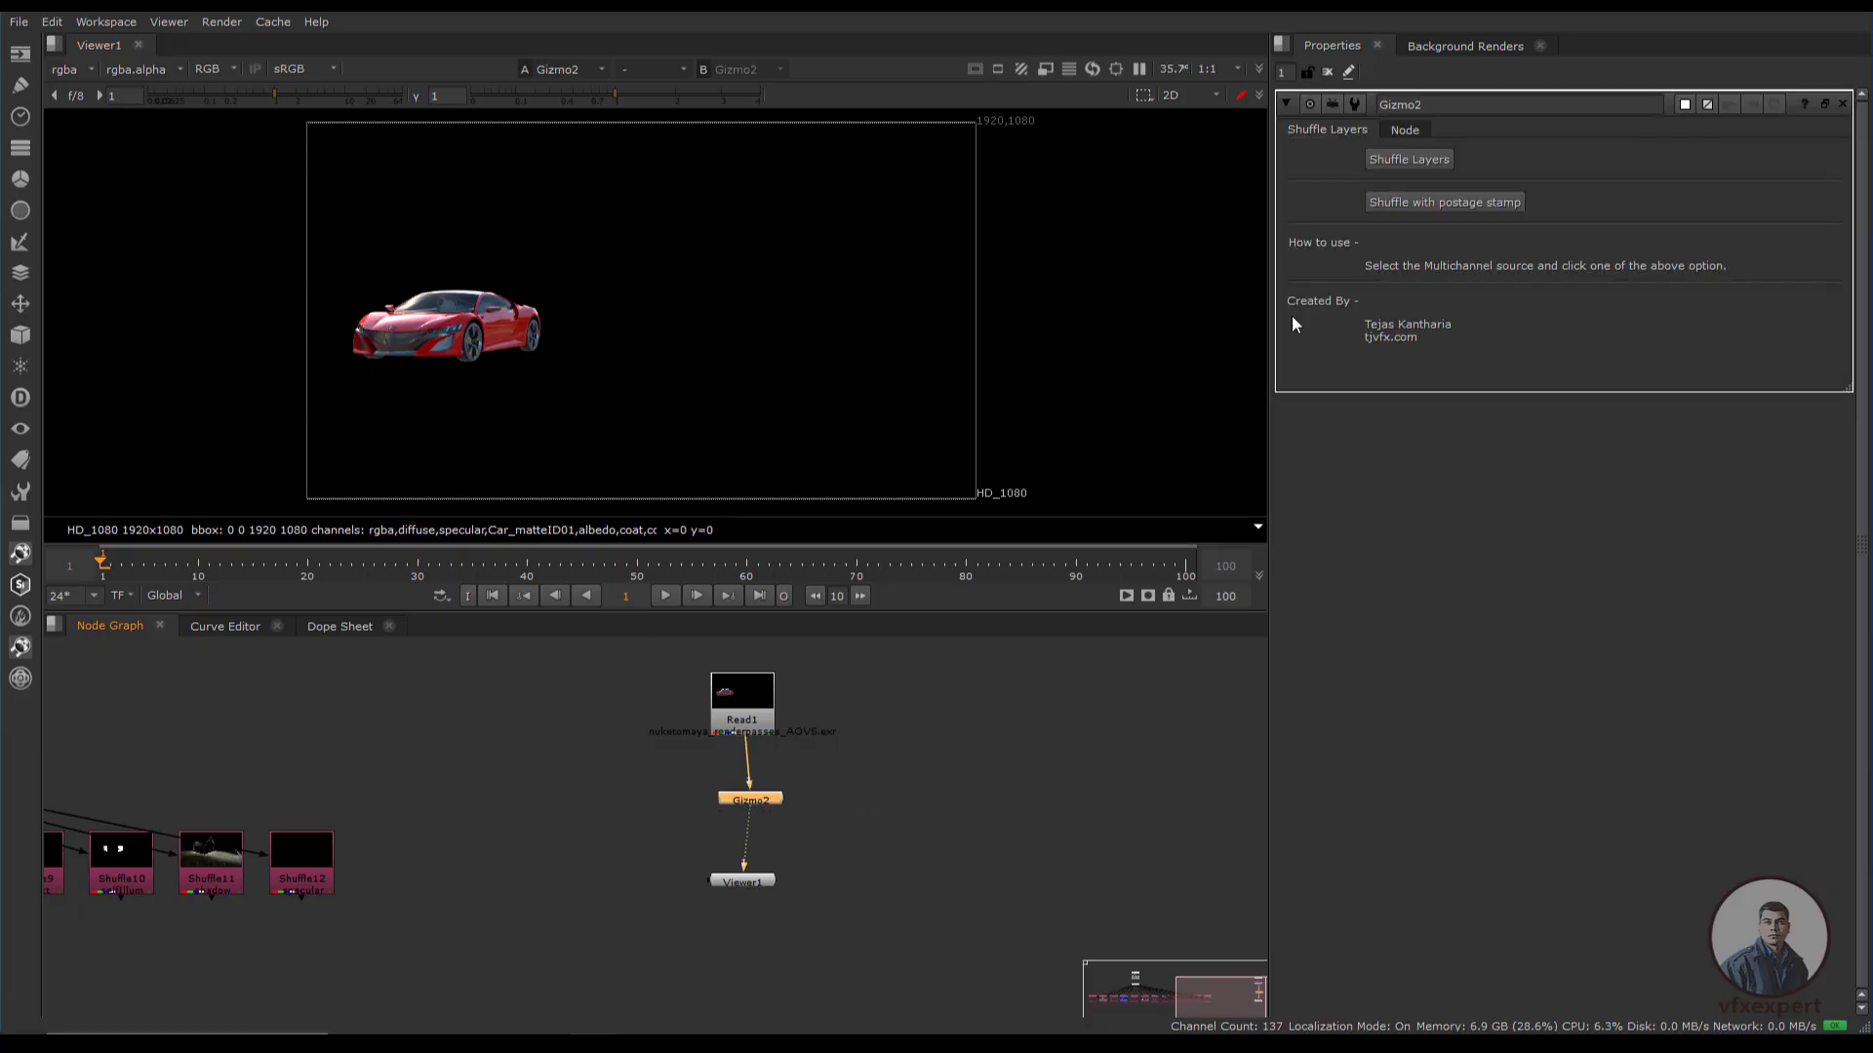
Shuffle out the car render's layers with postage stamps and look over the generated row of nodes.
{"action": "left_click", "coordinate": [1445, 202]}
{"action": "middle_click_drag", "start_coordinate": [975, 923], "coordinate": [512, 934]}
{"action": "middle_click_drag", "start_coordinate": [1010, 888], "coordinate": [822, 893]}
{"action": "scroll", "coordinate": [821, 894], "scroll_direction": "up", "scroll_amount": 1}
{"action": "scroll", "coordinate": [822, 892], "scroll_direction": "up", "scroll_amount": 1}
{"action": "left_click", "coordinate": [795, 873]}
{"action": "scroll", "coordinate": [771, 907], "scroll_direction": "down", "scroll_amount": 1}
{"action": "middle_click_drag", "start_coordinate": [788, 921], "coordinate": [915, 950]}
{"action": "scroll", "coordinate": [468, 792], "scroll_direction": "down", "scroll_amount": 2}
{"action": "middle_click_drag", "start_coordinate": [548, 776], "coordinate": [703, 781]}
Move the gizmo toward the middle of the car's Shuffle row and delete the group of Shuffle nodes following crypto_asset.
{"action": "left_click_drag", "start_coordinate": [255, 816], "coordinate": [863, 704]}
{"action": "scroll", "coordinate": [786, 923], "scroll_direction": "down", "scroll_amount": 1}
{"action": "middle_click_drag", "start_coordinate": [791, 932], "coordinate": [619, 865]}
{"action": "scroll", "coordinate": [618, 865], "scroll_direction": "up", "scroll_amount": 2}
{"action": "left_click_drag", "start_coordinate": [367, 931], "coordinate": [1053, 751]}
{"action": "key", "text": "Delete"}
Move the car's Read node above the Shuffle row, closer to its gizmo.
{"action": "scroll", "coordinate": [1022, 901], "scroll_direction": "down", "scroll_amount": 1}
{"action": "middle_click_drag", "start_coordinate": [587, 680], "coordinate": [903, 773]}
{"action": "scroll", "coordinate": [702, 779], "scroll_direction": "up", "scroll_amount": 2}
{"action": "left_click_drag", "start_coordinate": [561, 806], "coordinate": [857, 725]}
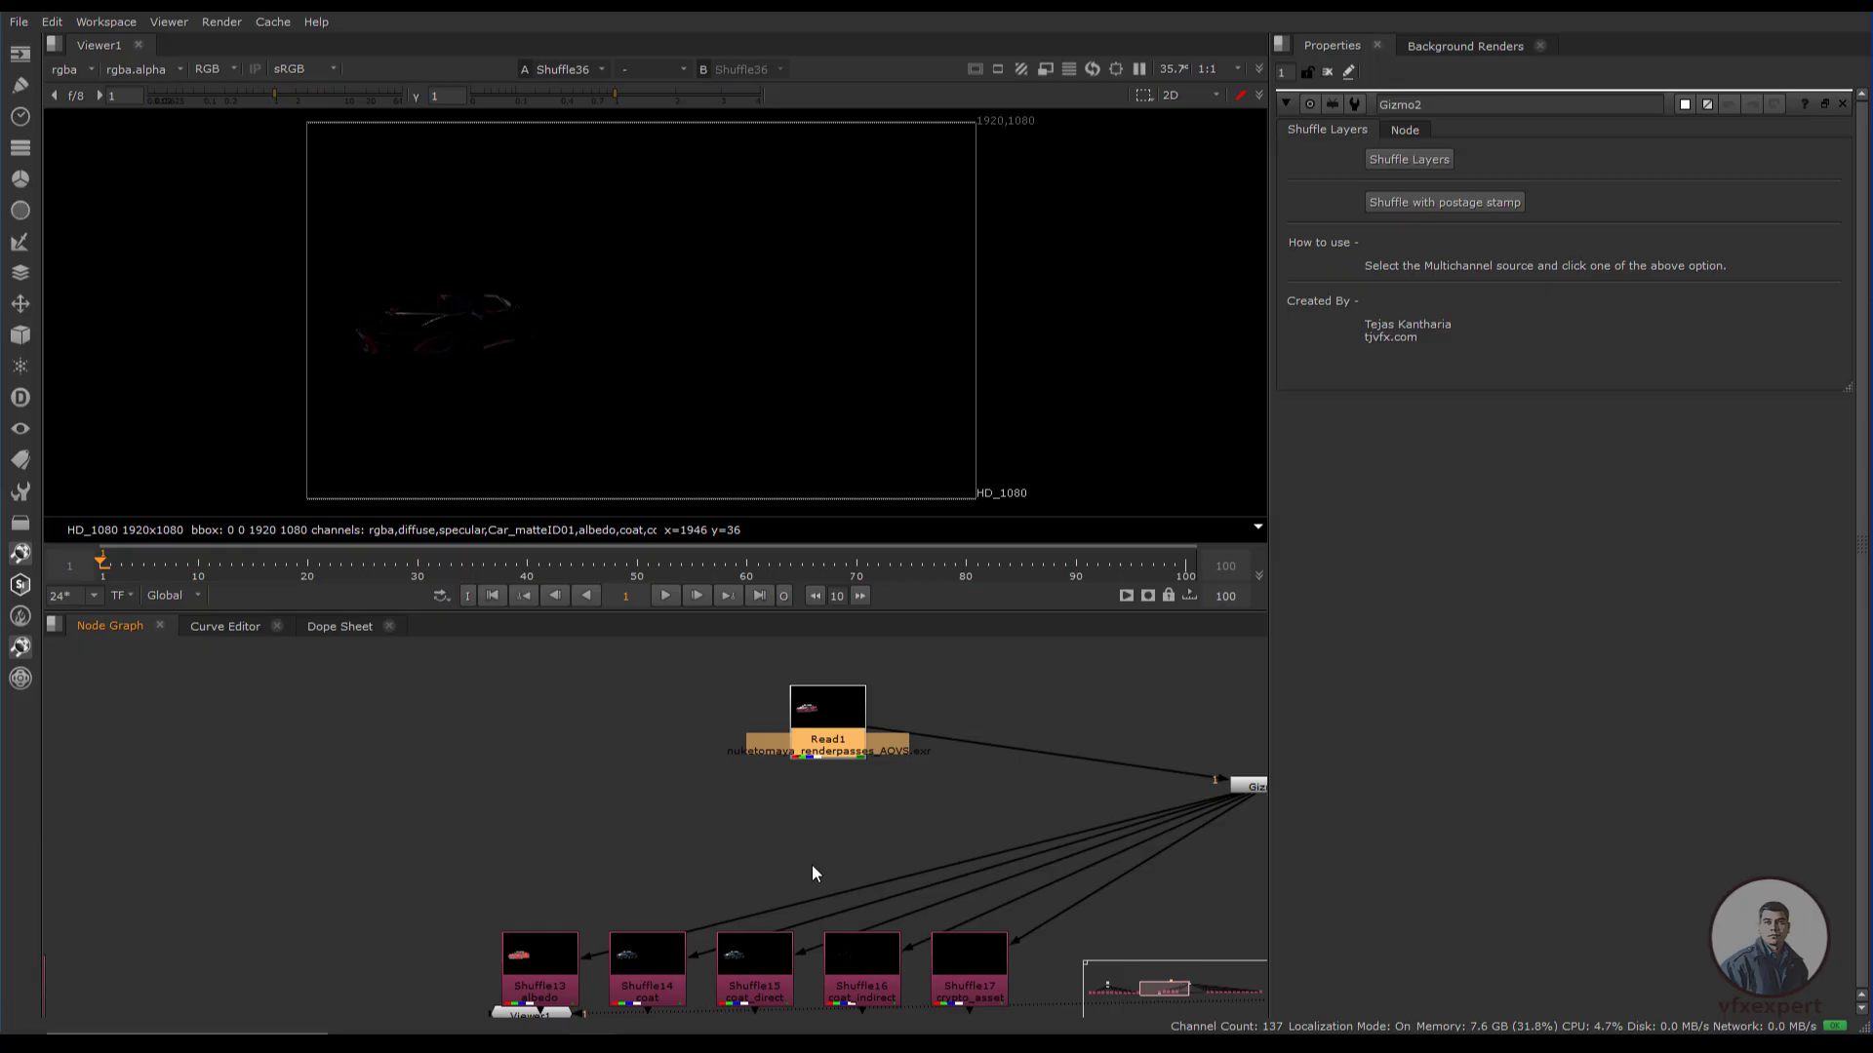
{"action": "scroll", "coordinate": [812, 864], "scroll_direction": "down", "scroll_amount": 5}
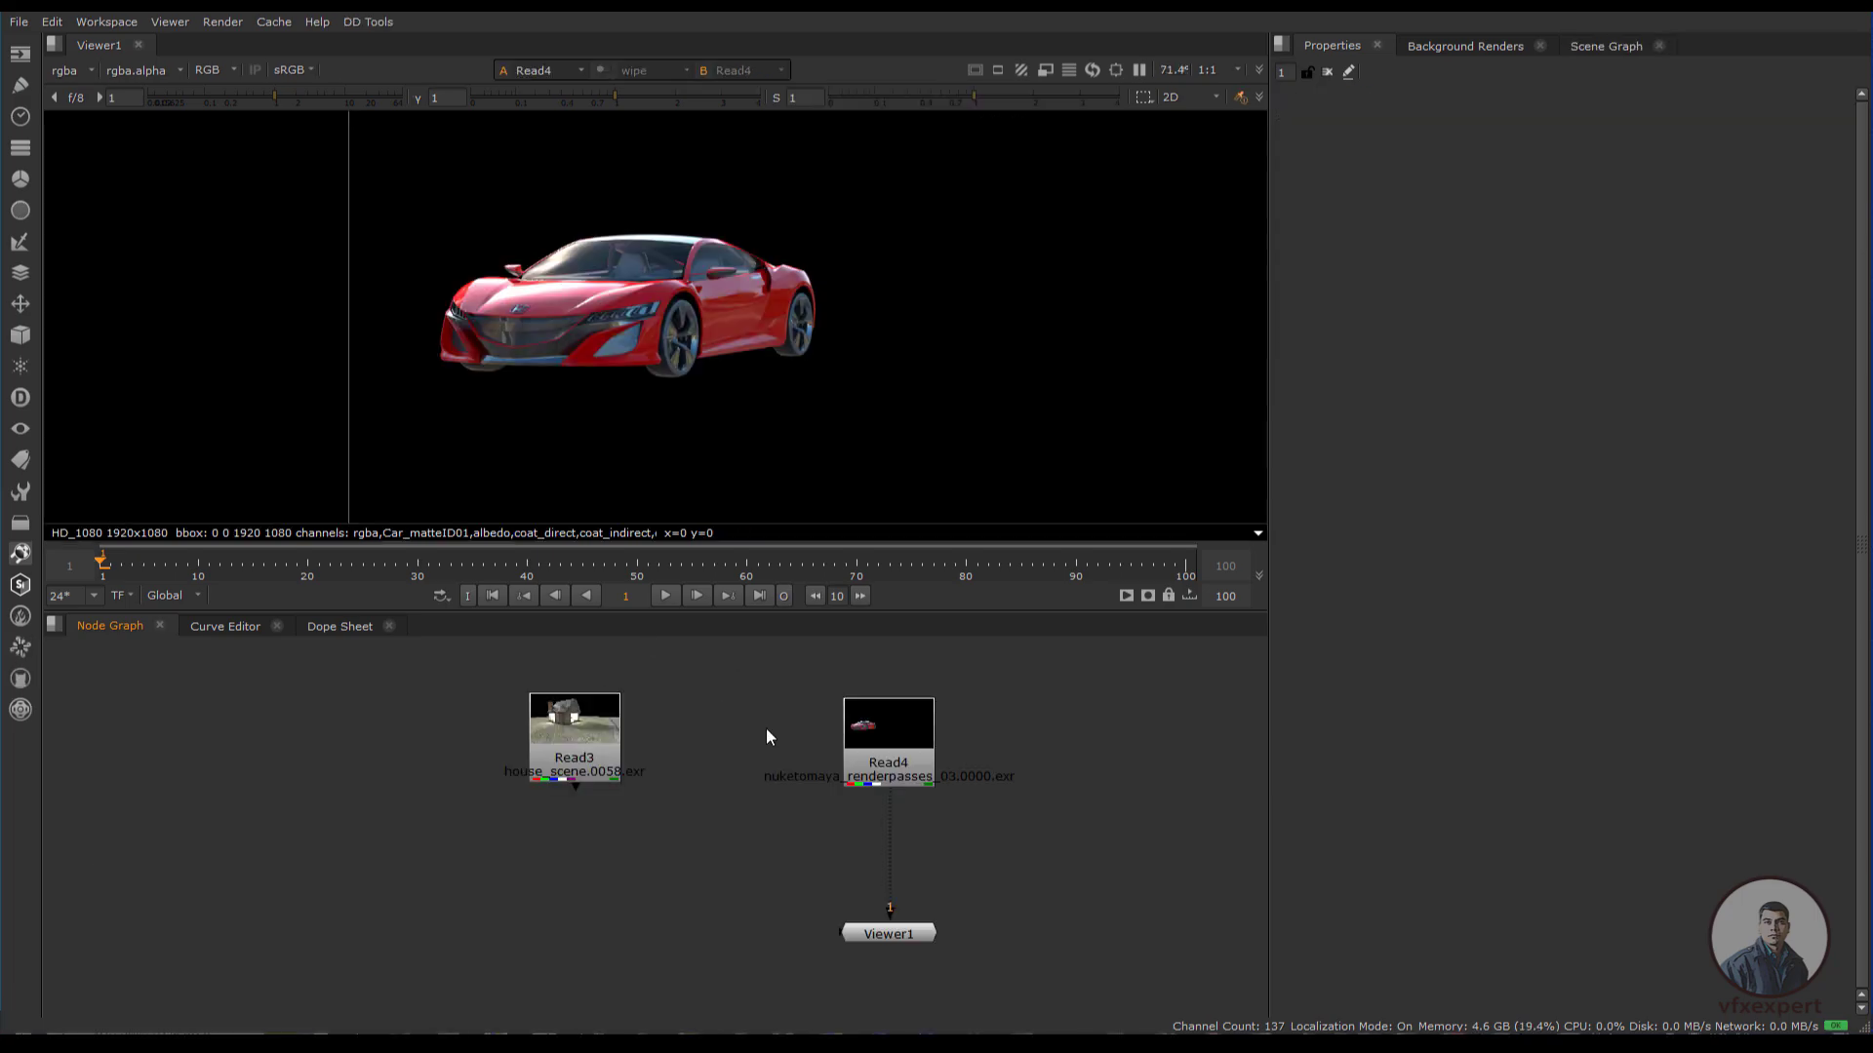
Show the house_scene render in the viewer, place the Viewer node below its Read node and frame the house.
{"action": "middle_click_drag", "start_coordinate": [536, 783], "coordinate": [499, 769]}
{"action": "left_click_drag", "start_coordinate": [735, 767], "coordinate": [383, 761]}
{"action": "left_click", "coordinate": [799, 747]}
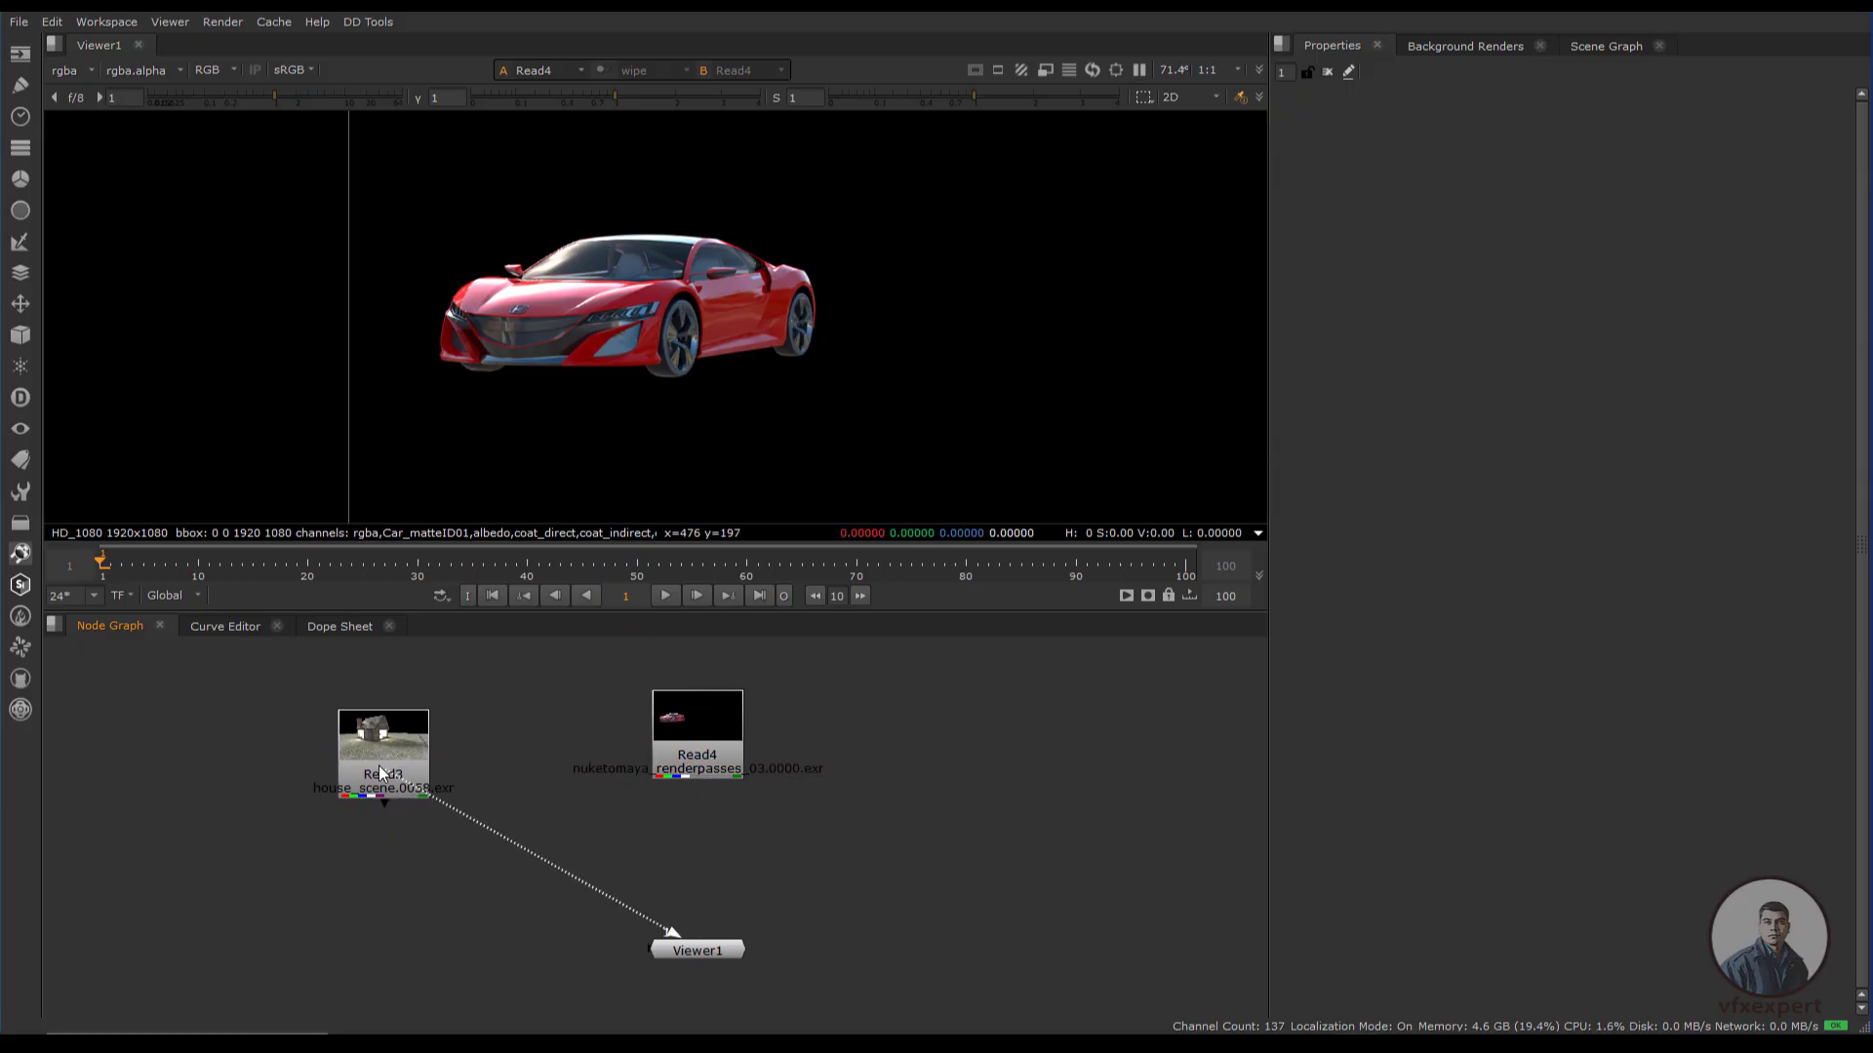
{"action": "left_click_drag", "start_coordinate": [716, 957], "coordinate": [396, 863]}
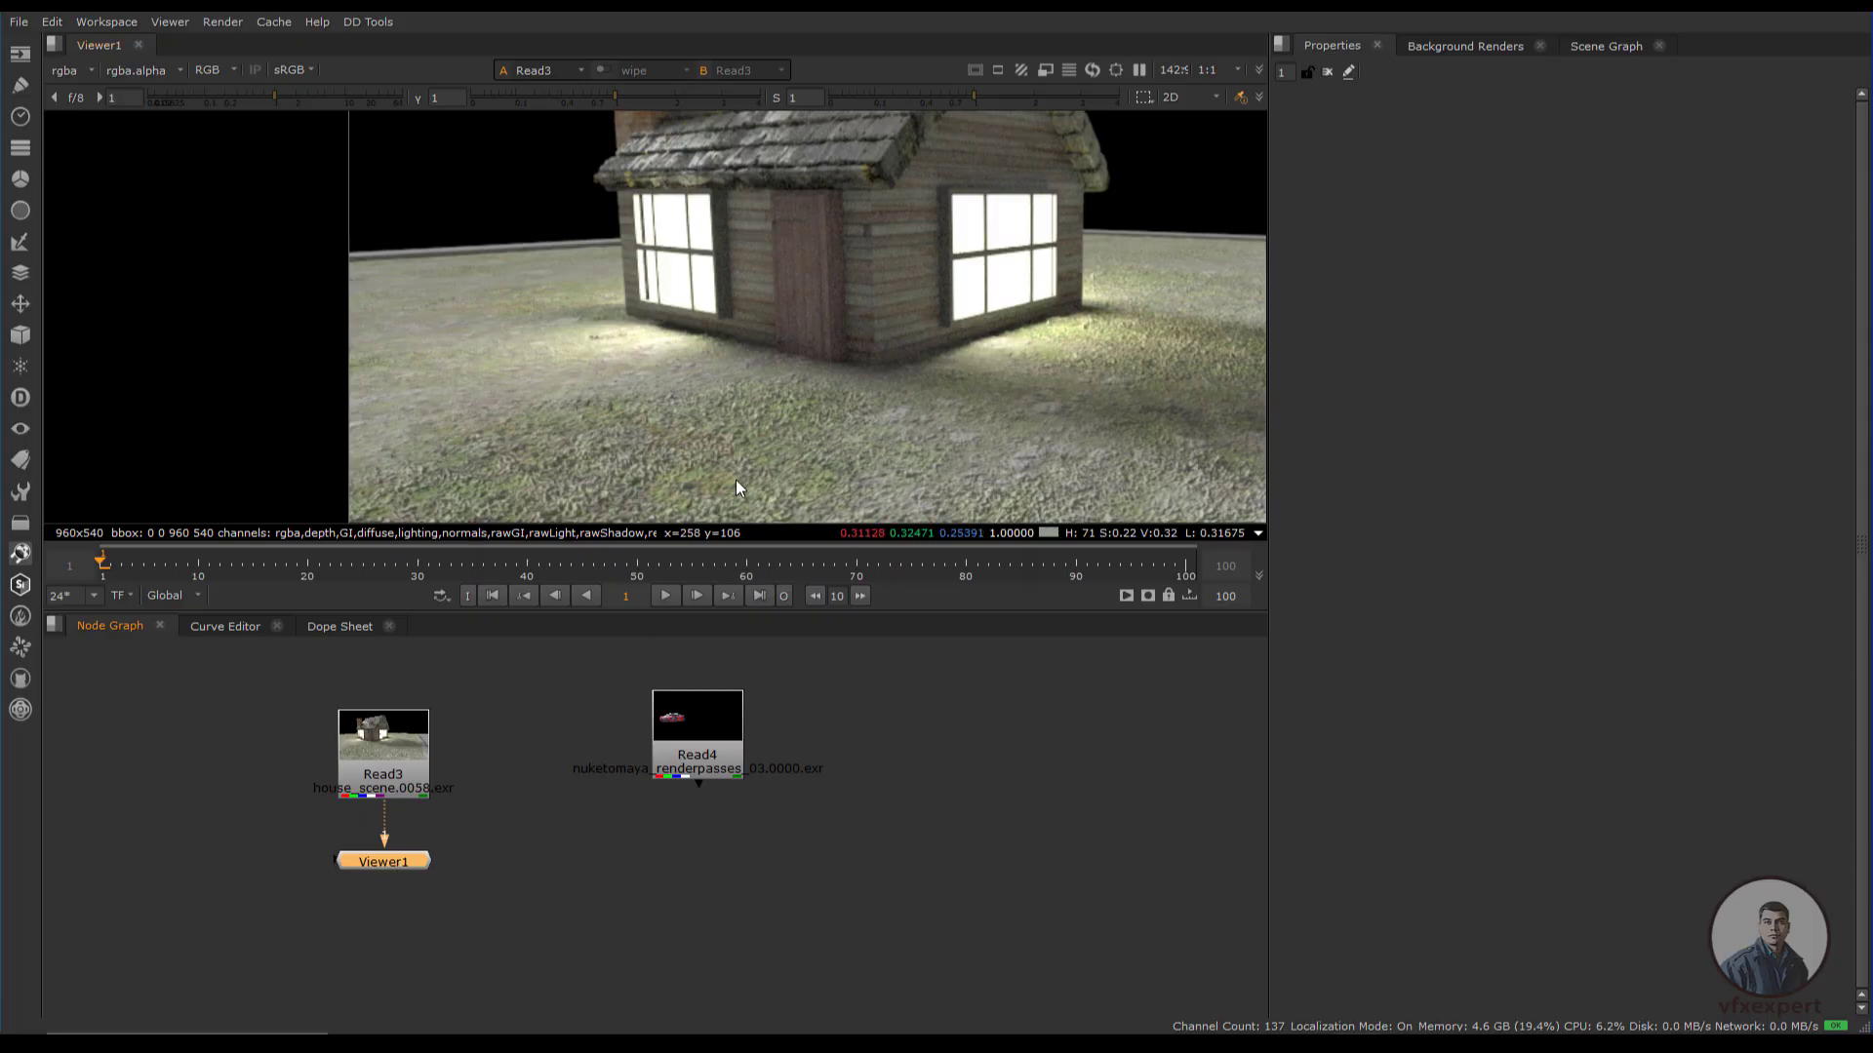
{"action": "scroll", "coordinate": [757, 437], "scroll_direction": "down", "scroll_amount": 5}
{"action": "middle_click_drag", "start_coordinate": [780, 429], "coordinate": [690, 417]}
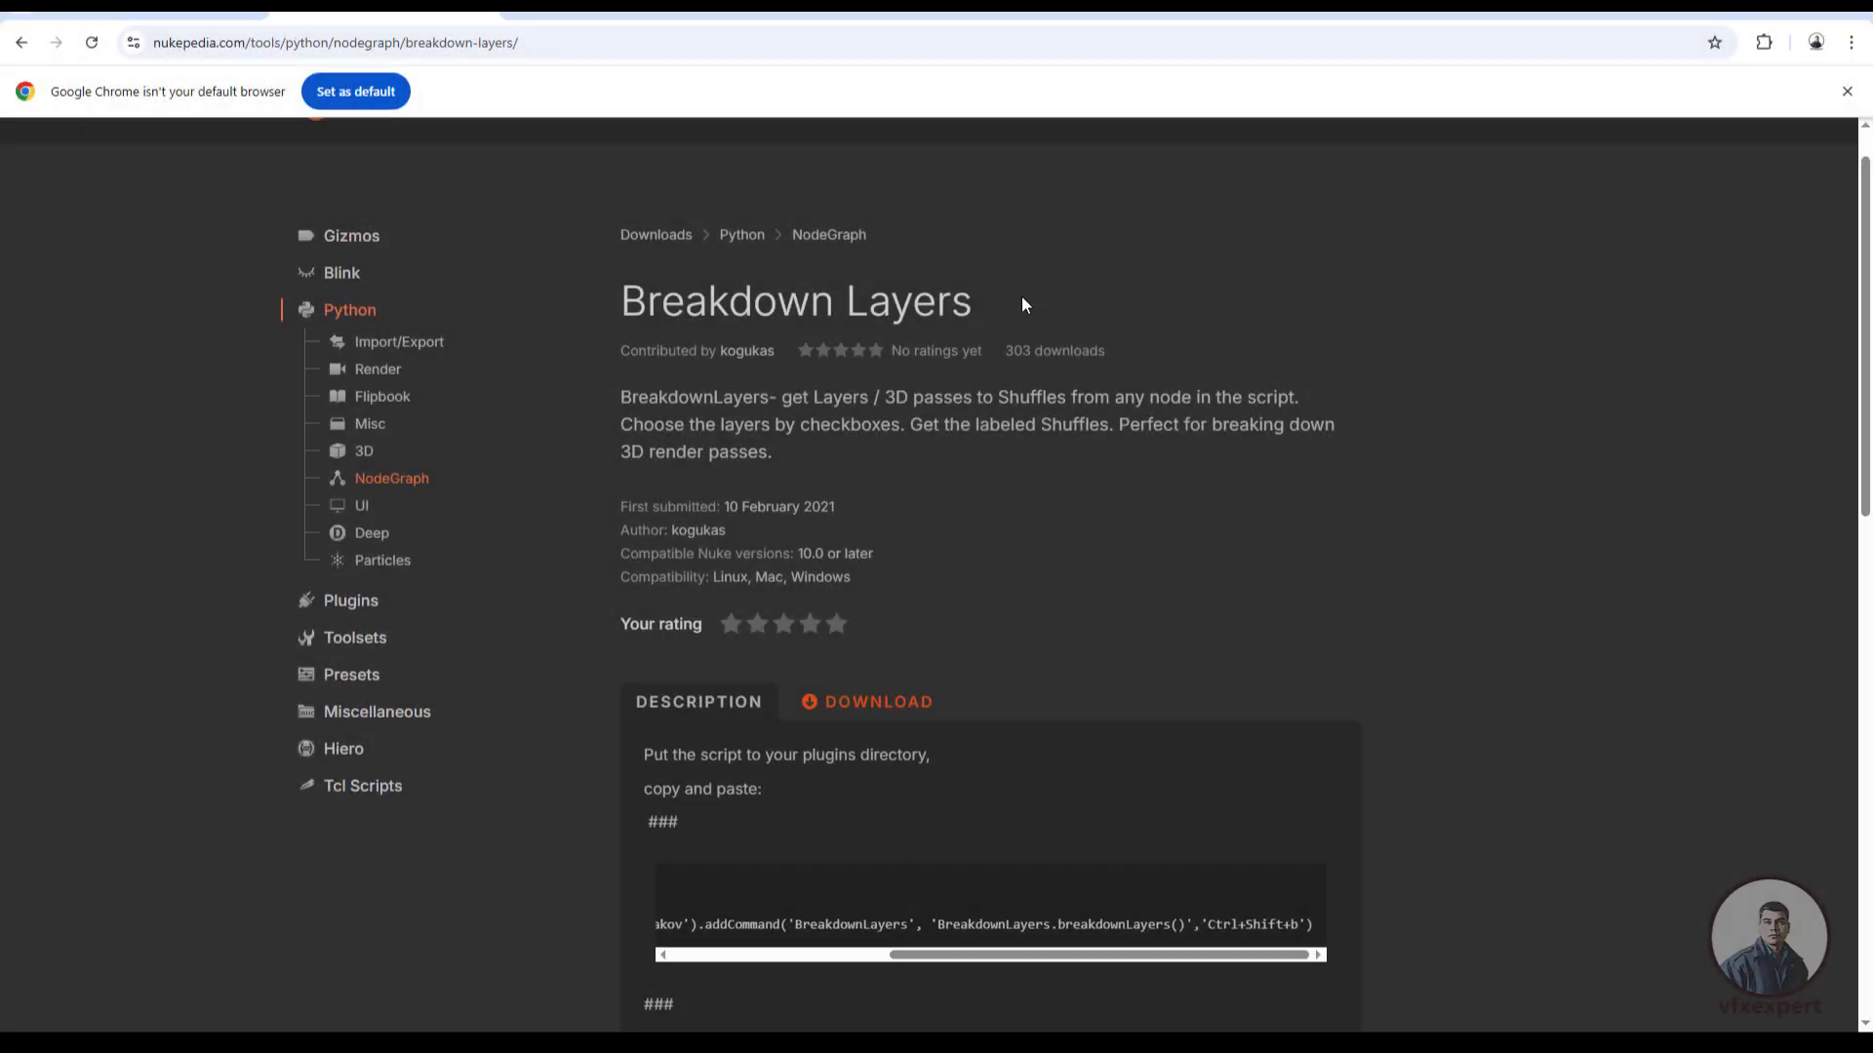
Switch to the browser and review the Breakdown Layers page on Nukepedia, including its description and download section.
{"action": "left_click_drag", "start_coordinate": [629, 307], "coordinate": [989, 320]}
{"action": "scroll", "coordinate": [986, 517], "scroll_direction": "down", "scroll_amount": 1}
{"action": "left_click", "coordinate": [984, 514]}
{"action": "scroll", "coordinate": [941, 485], "scroll_direction": "up", "scroll_amount": 1}
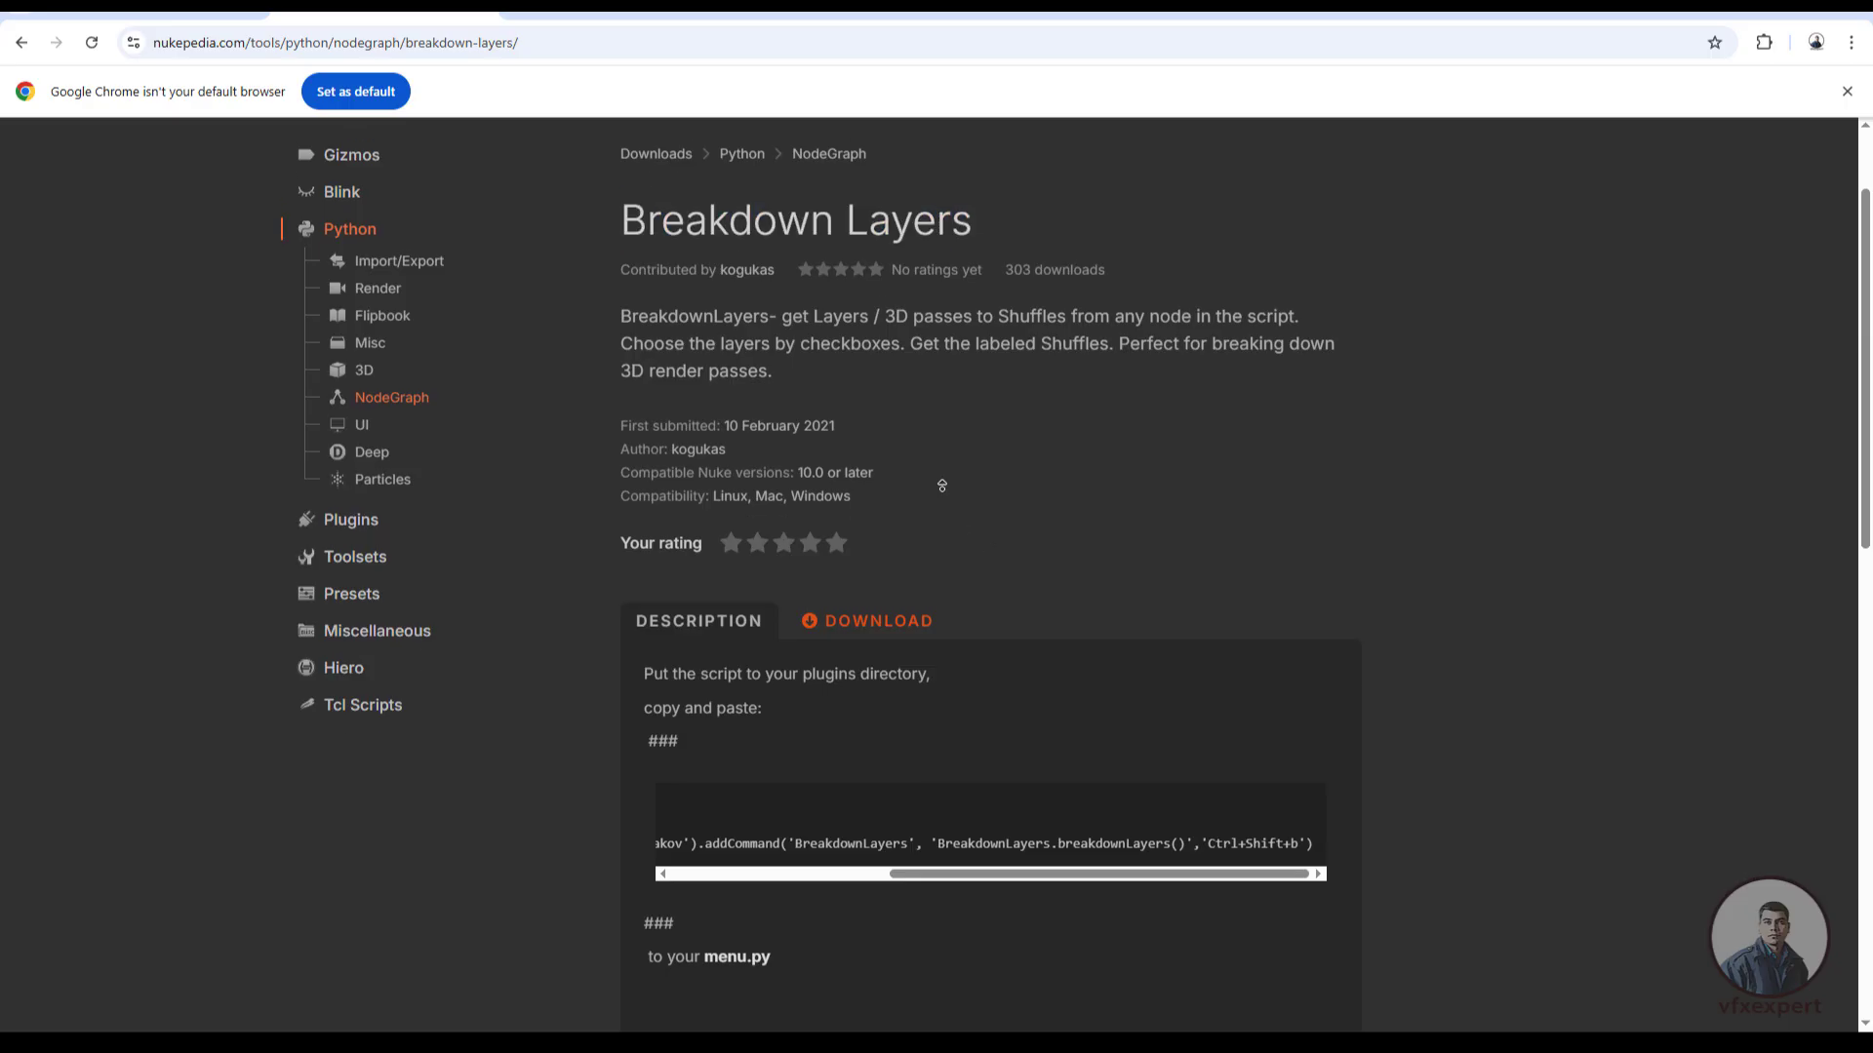
{"action": "scroll", "coordinate": [997, 601], "scroll_direction": "down", "scroll_amount": 2}
{"action": "left_click", "coordinate": [871, 492]}
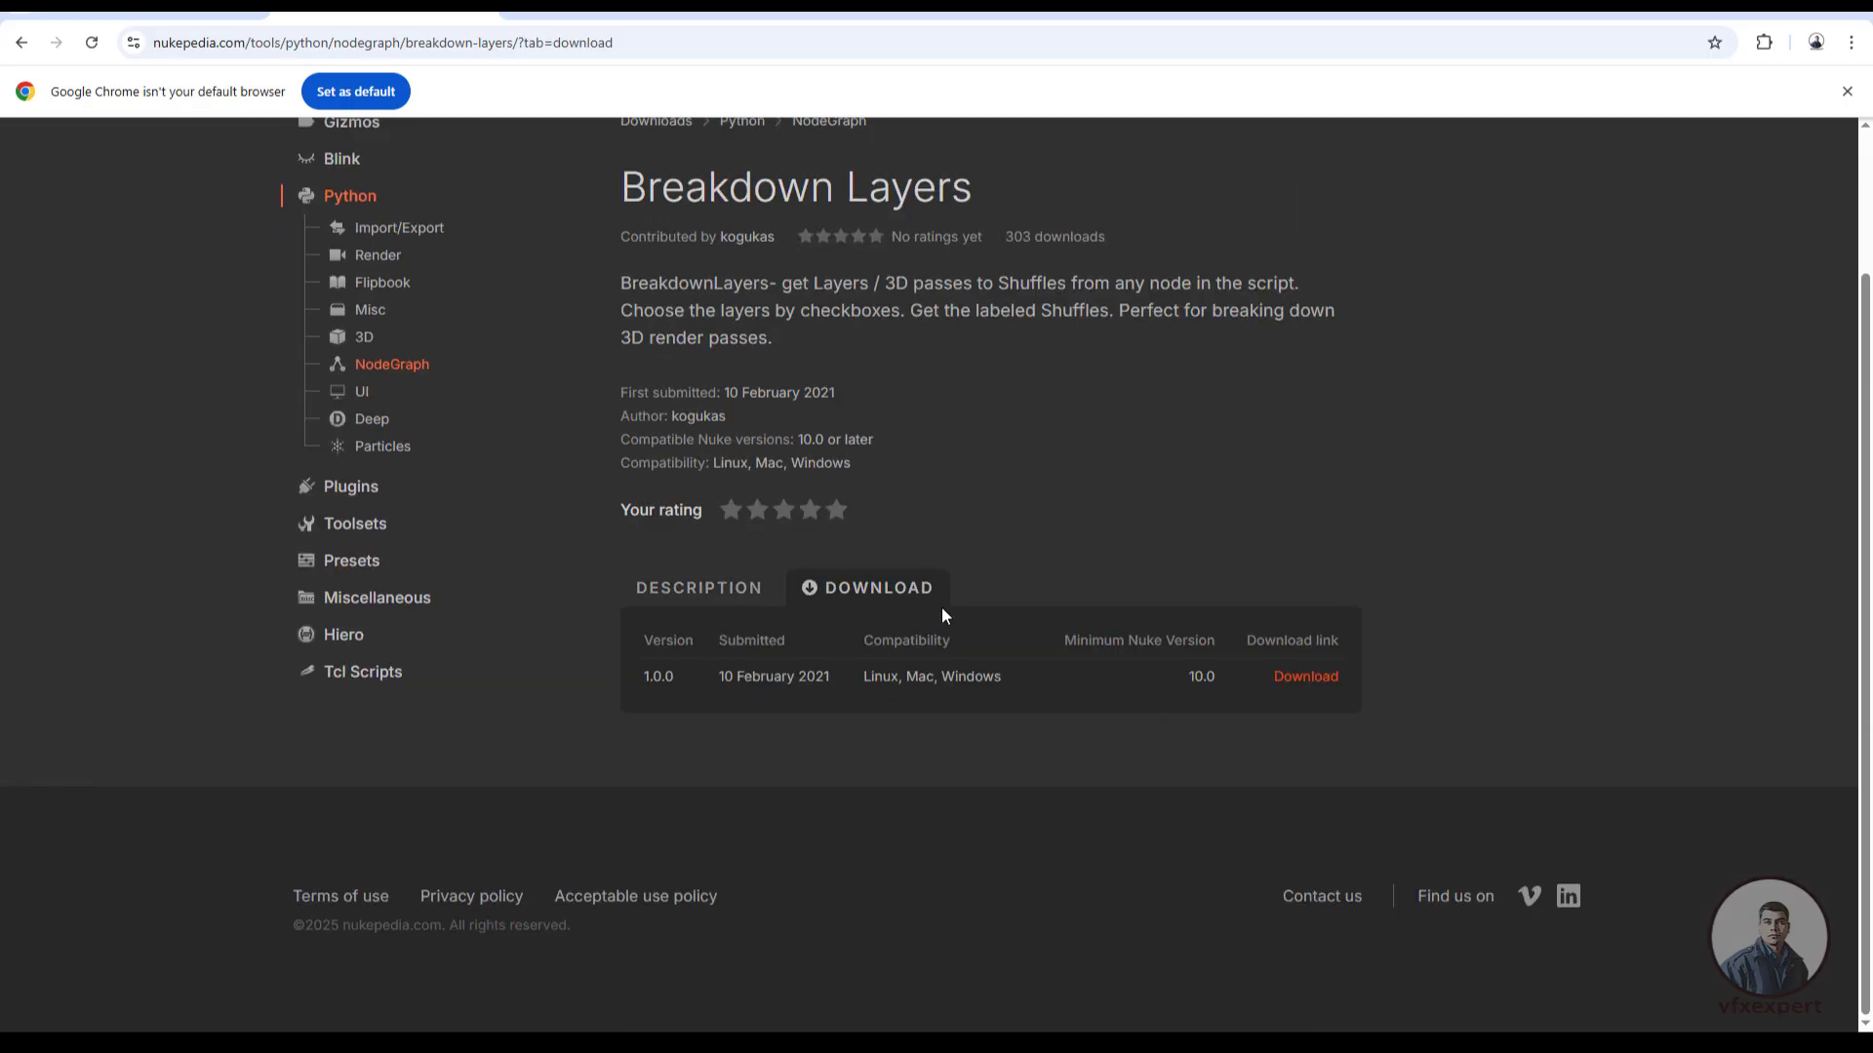
{"action": "left_click", "coordinate": [724, 603]}
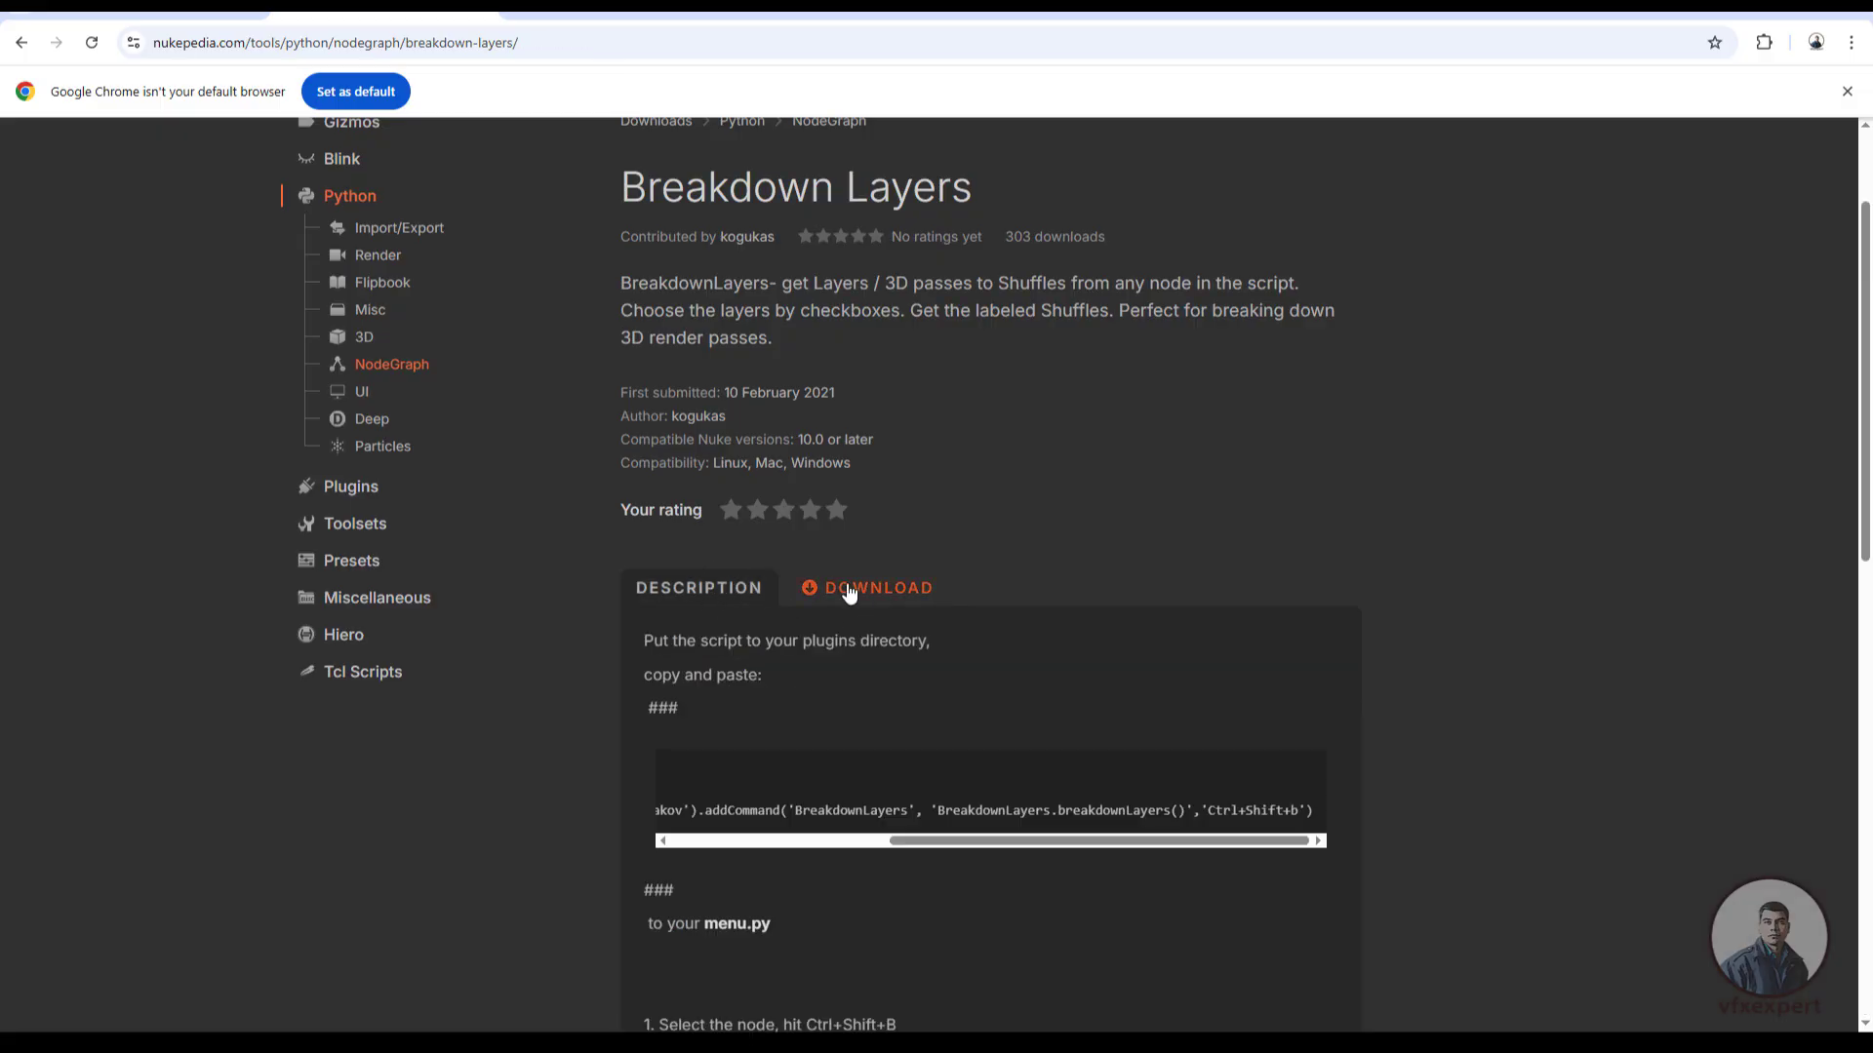
Read the Breakdown Layers installation instructions and examine the import and menu command code meant for menu.py.
{"action": "scroll", "coordinate": [1048, 469], "scroll_direction": "down", "scroll_amount": 3}
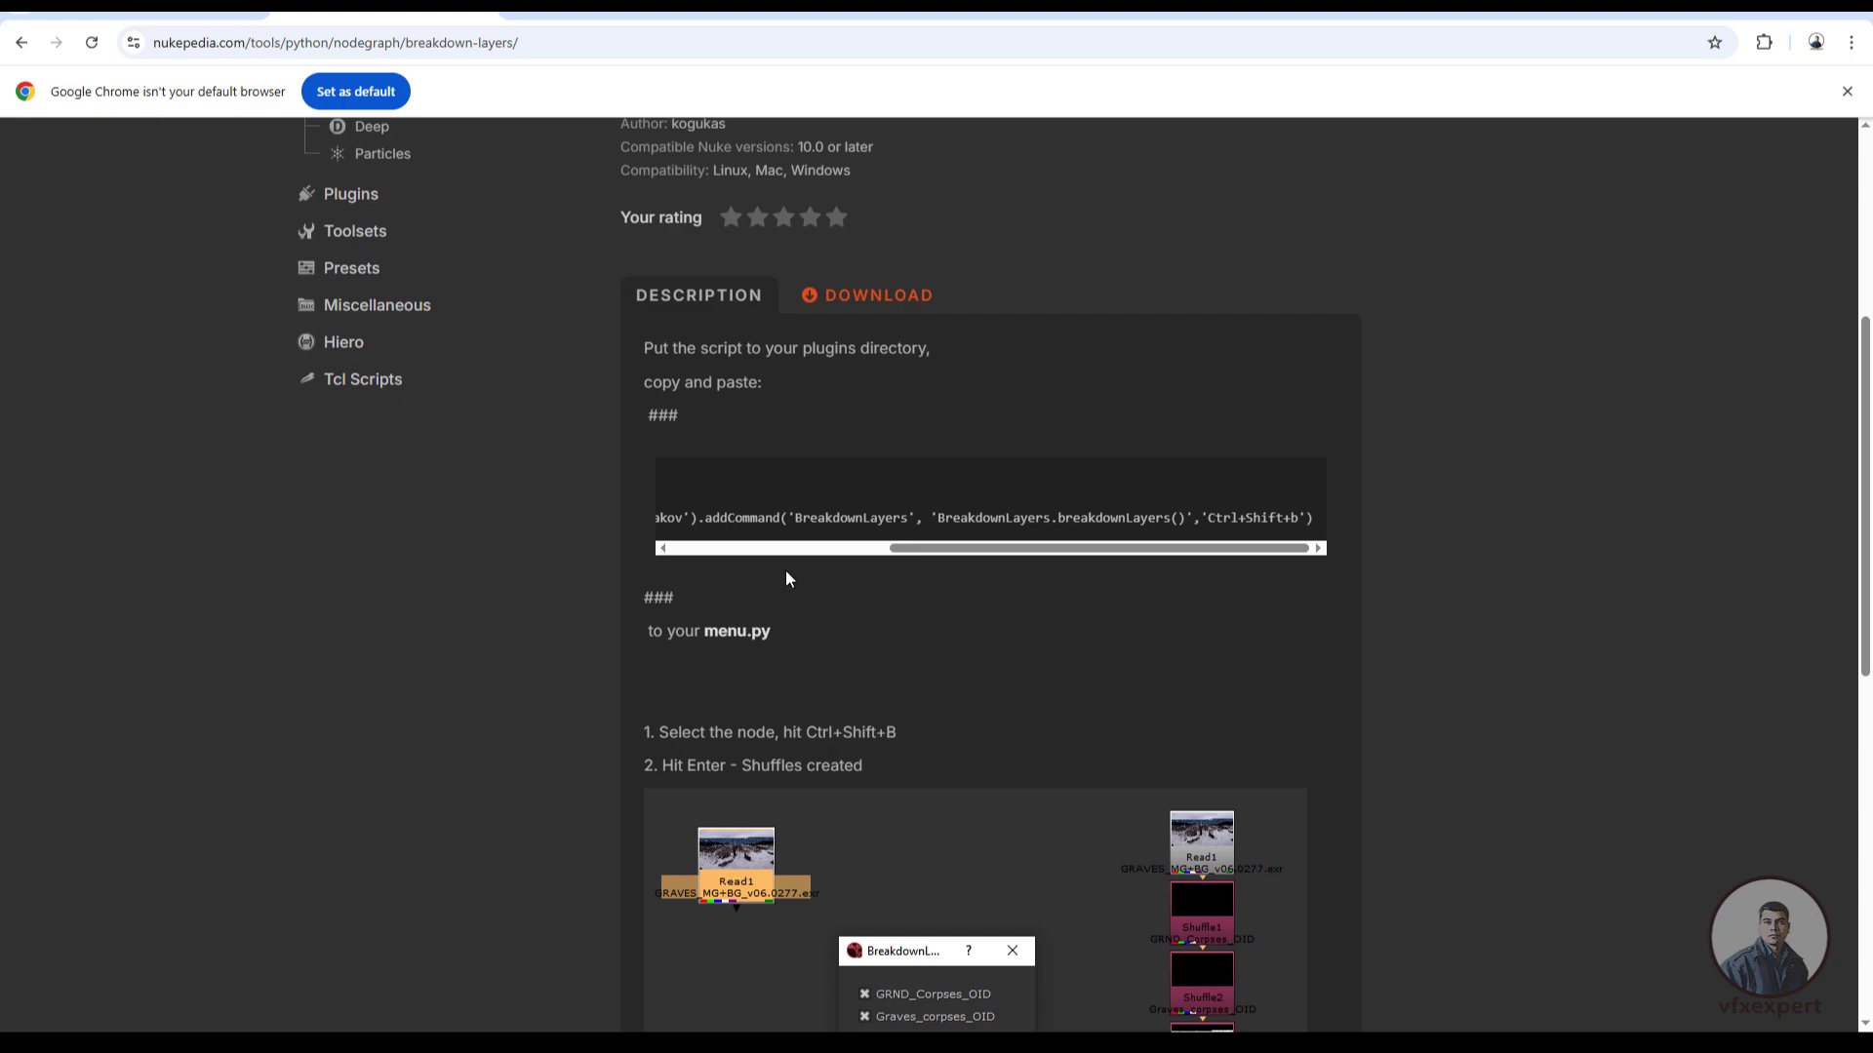
{"action": "left_click_drag", "start_coordinate": [923, 552], "coordinate": [702, 554]}
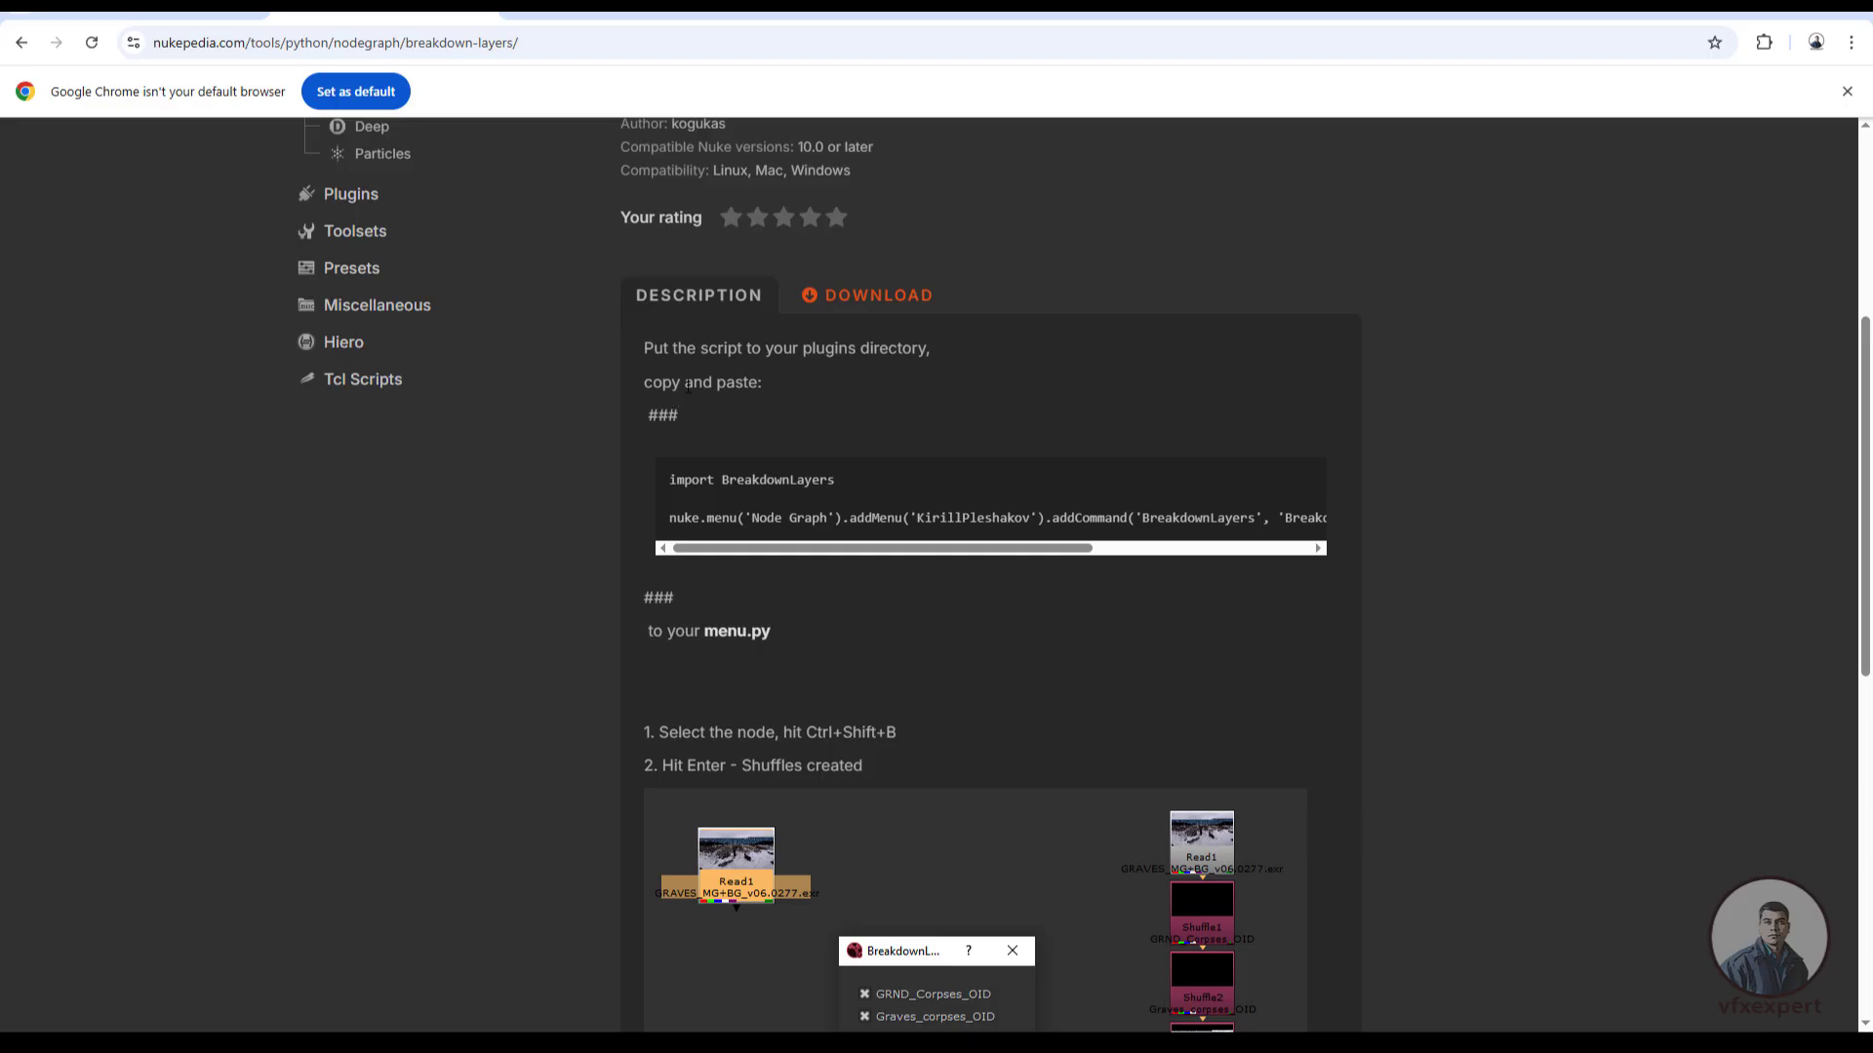
{"action": "left_click_drag", "start_coordinate": [670, 480], "coordinate": [1249, 518]}
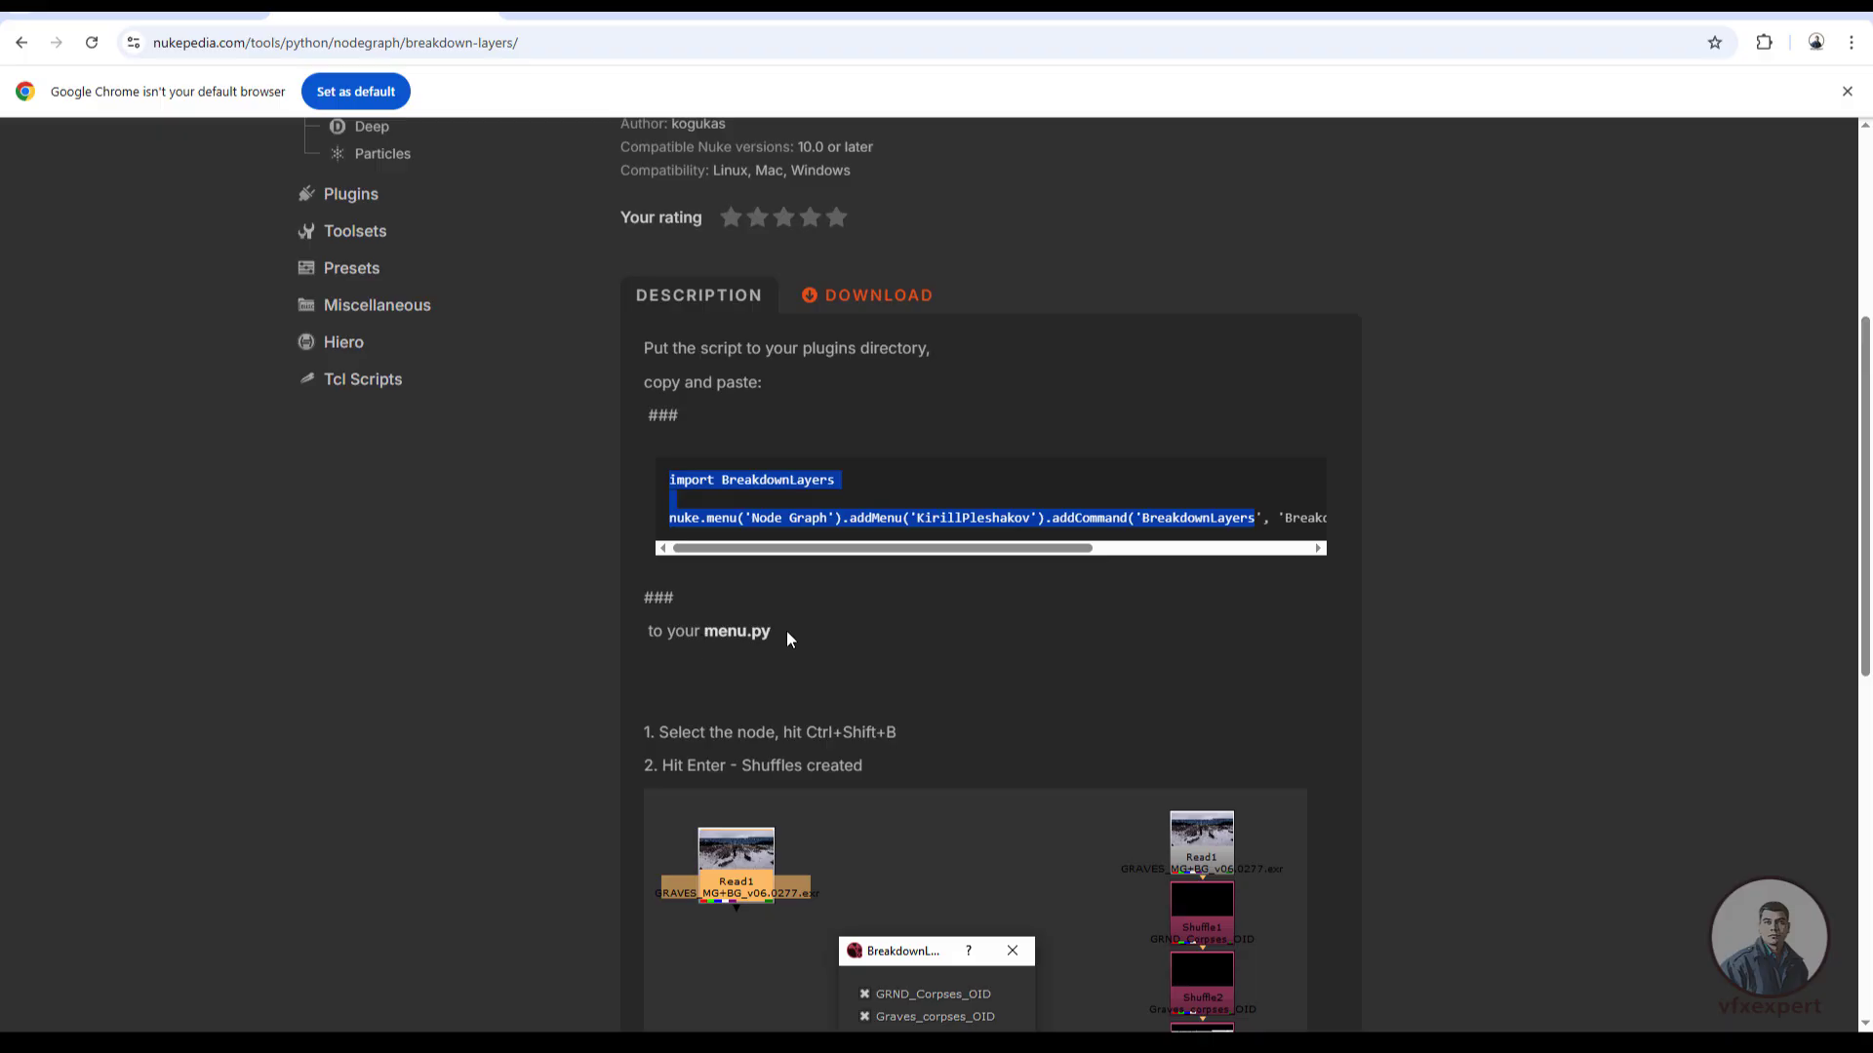
{"action": "left_click", "coordinate": [798, 532]}
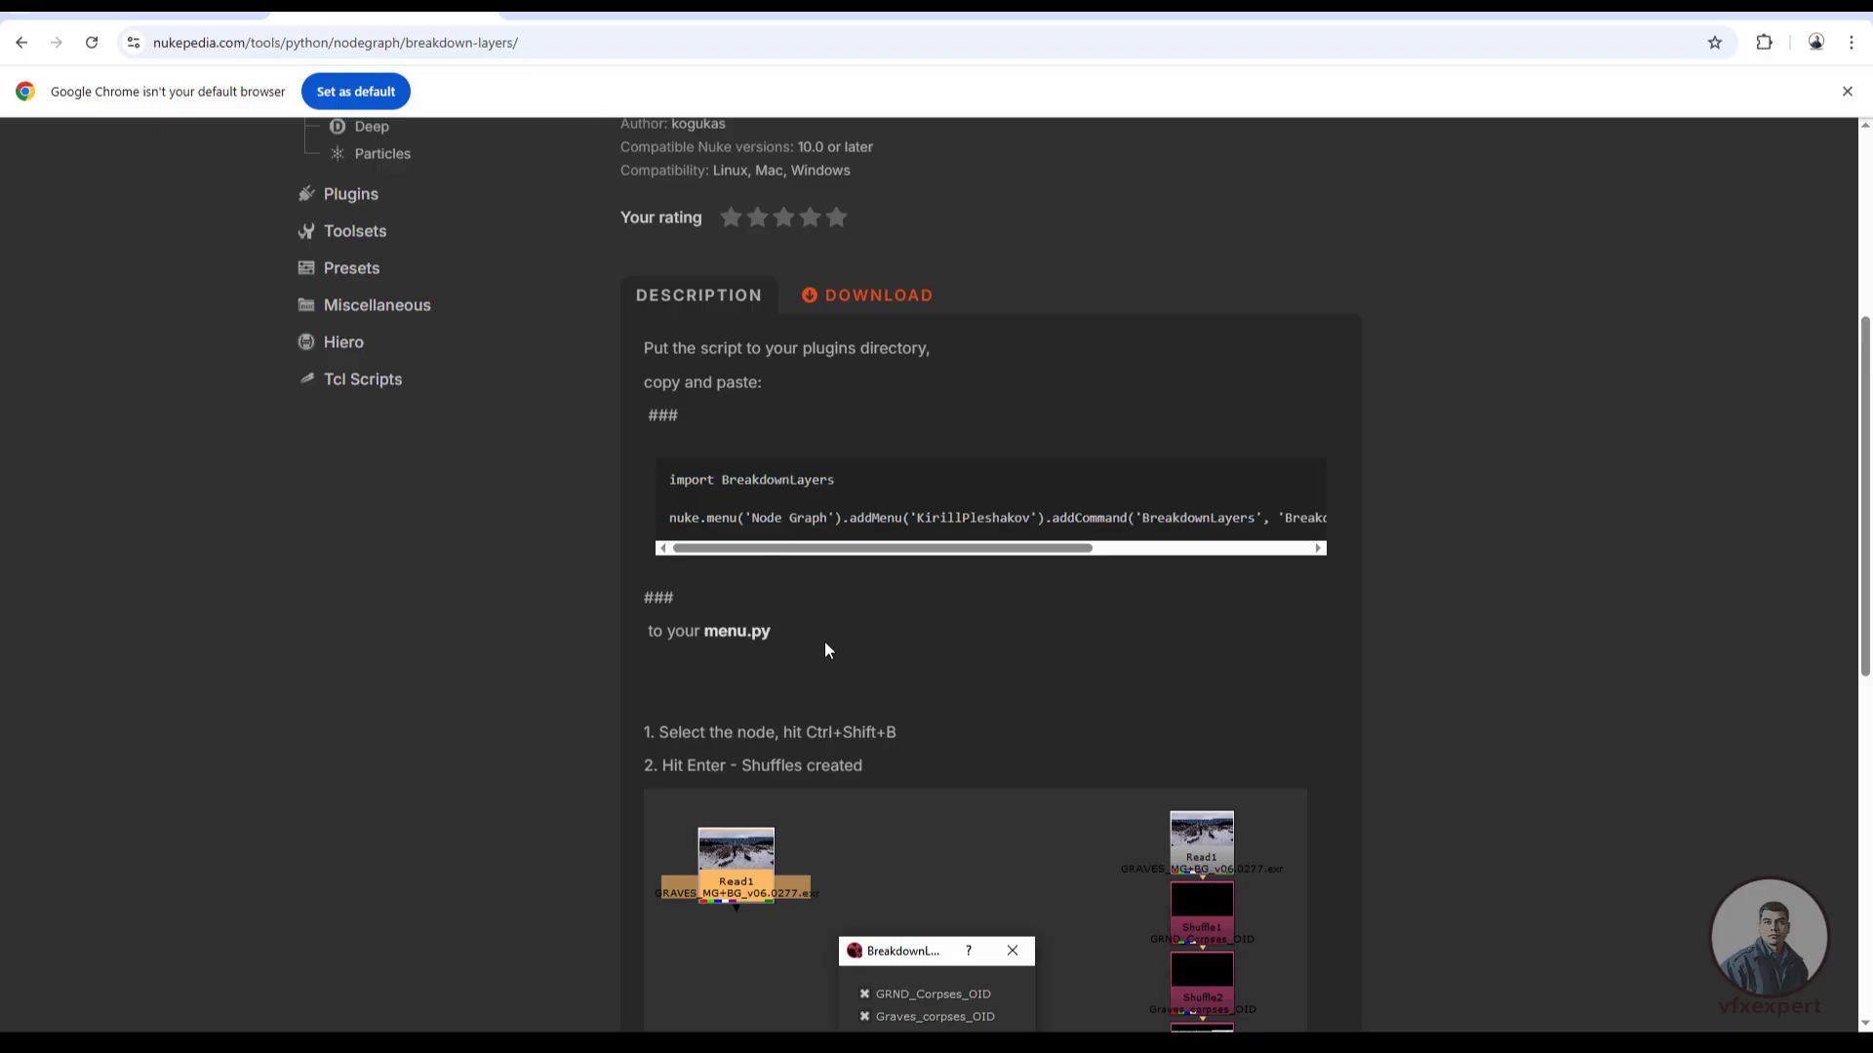
Download version 1.0.0 of Breakdown Layers and check the BreakdownLayers script in the Nuke Gizmo folder.
{"action": "left_click", "coordinate": [889, 310]}
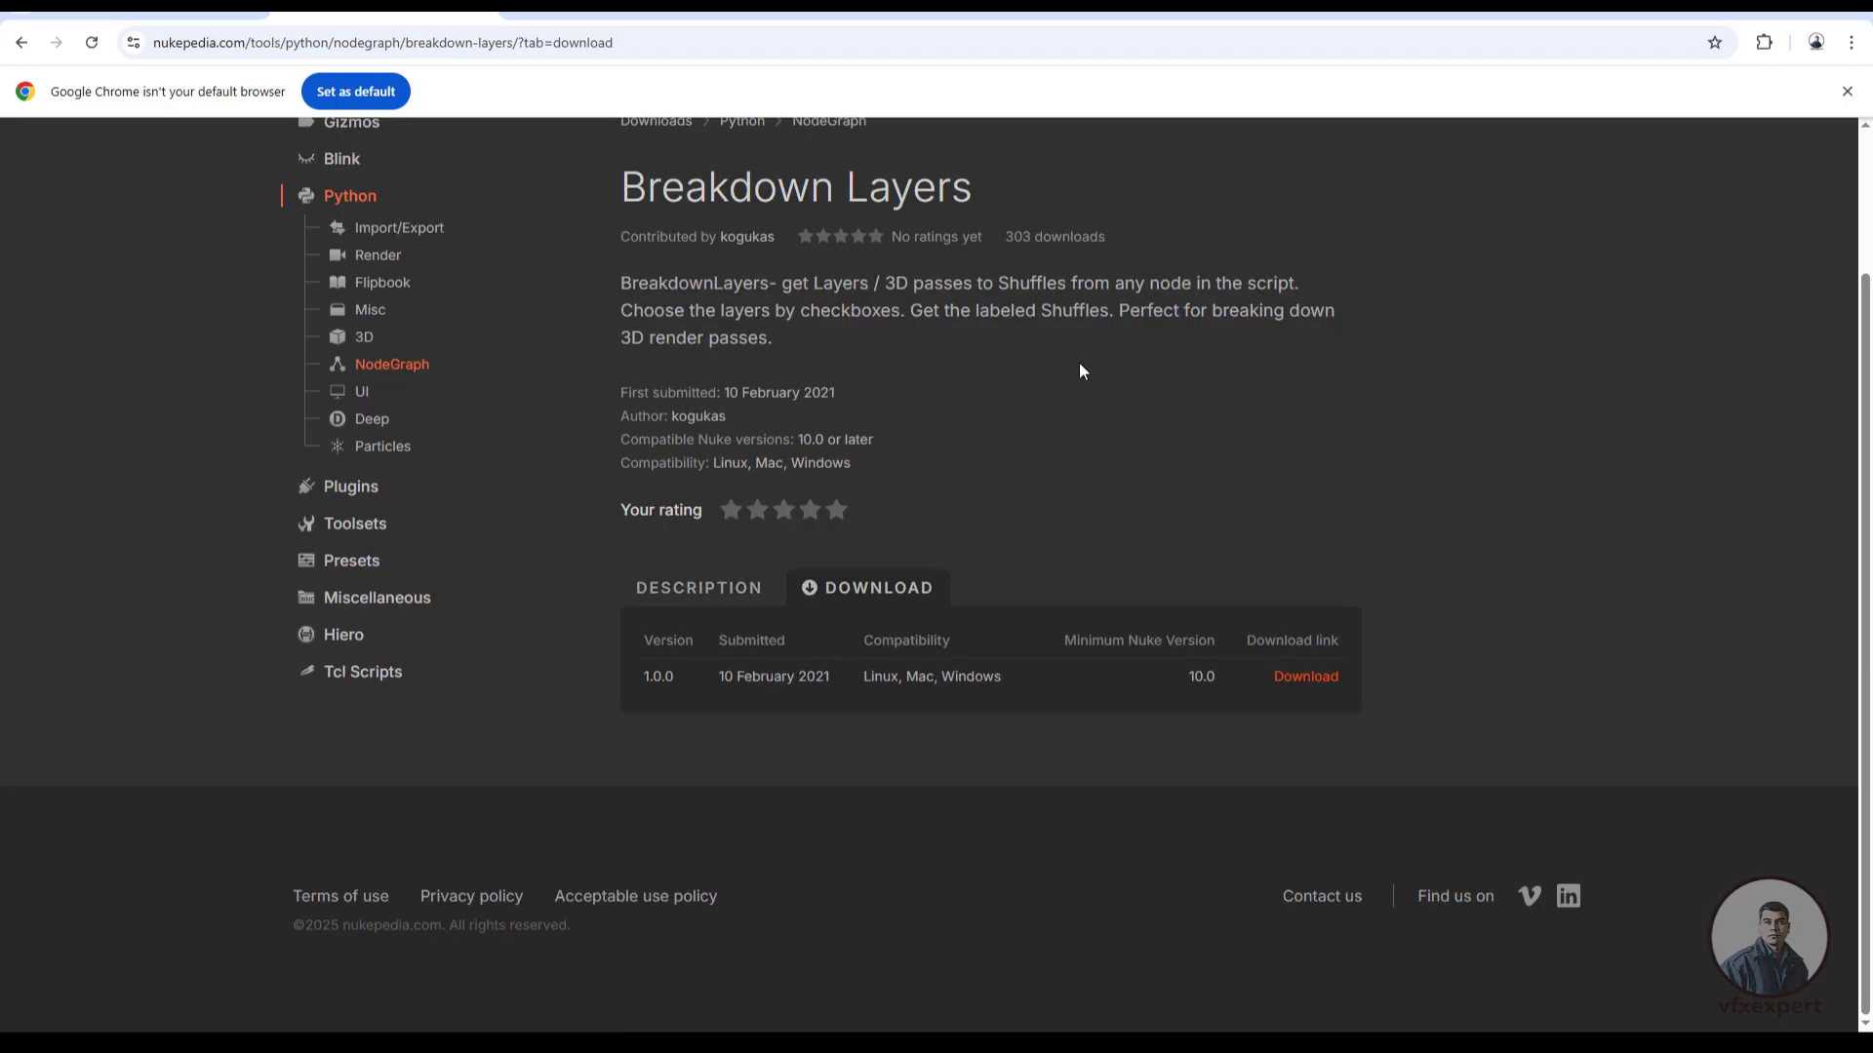
{"action": "left_click", "coordinate": [1290, 690]}
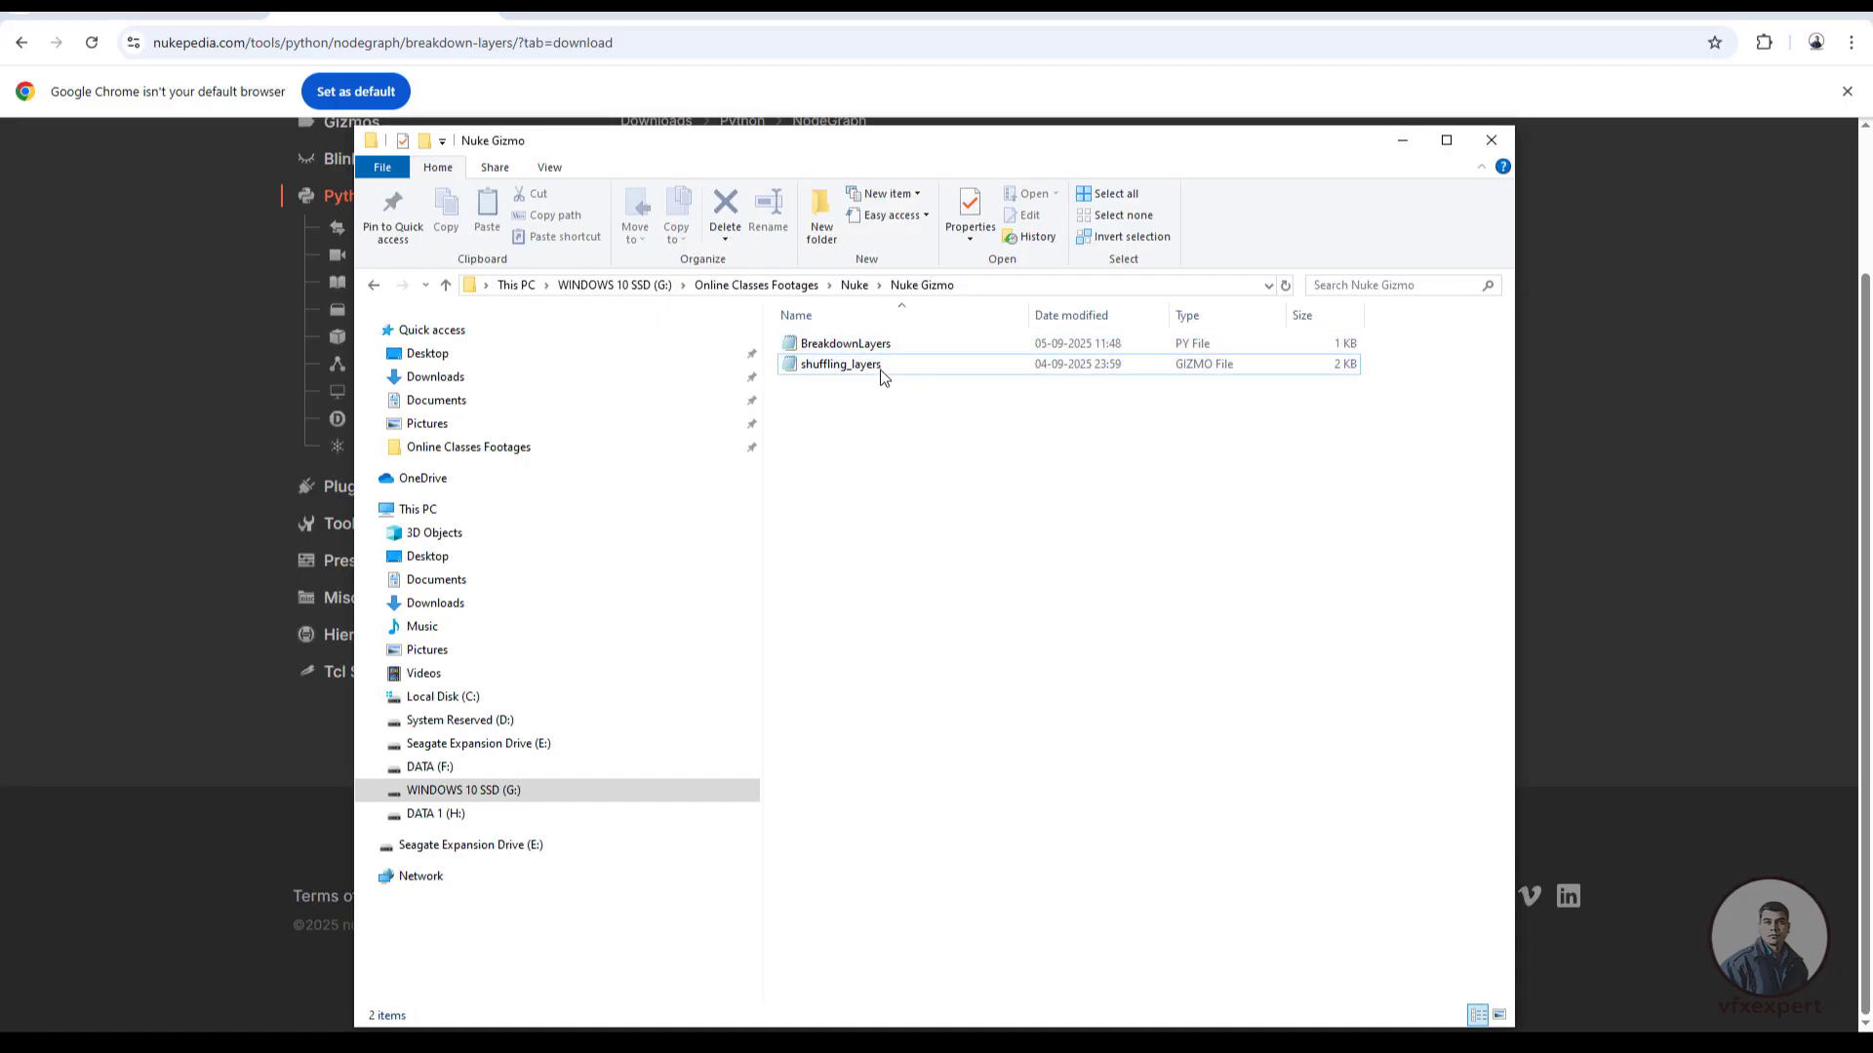
{"action": "left_click", "coordinate": [903, 347]}
{"action": "left_click", "coordinate": [1046, 464]}
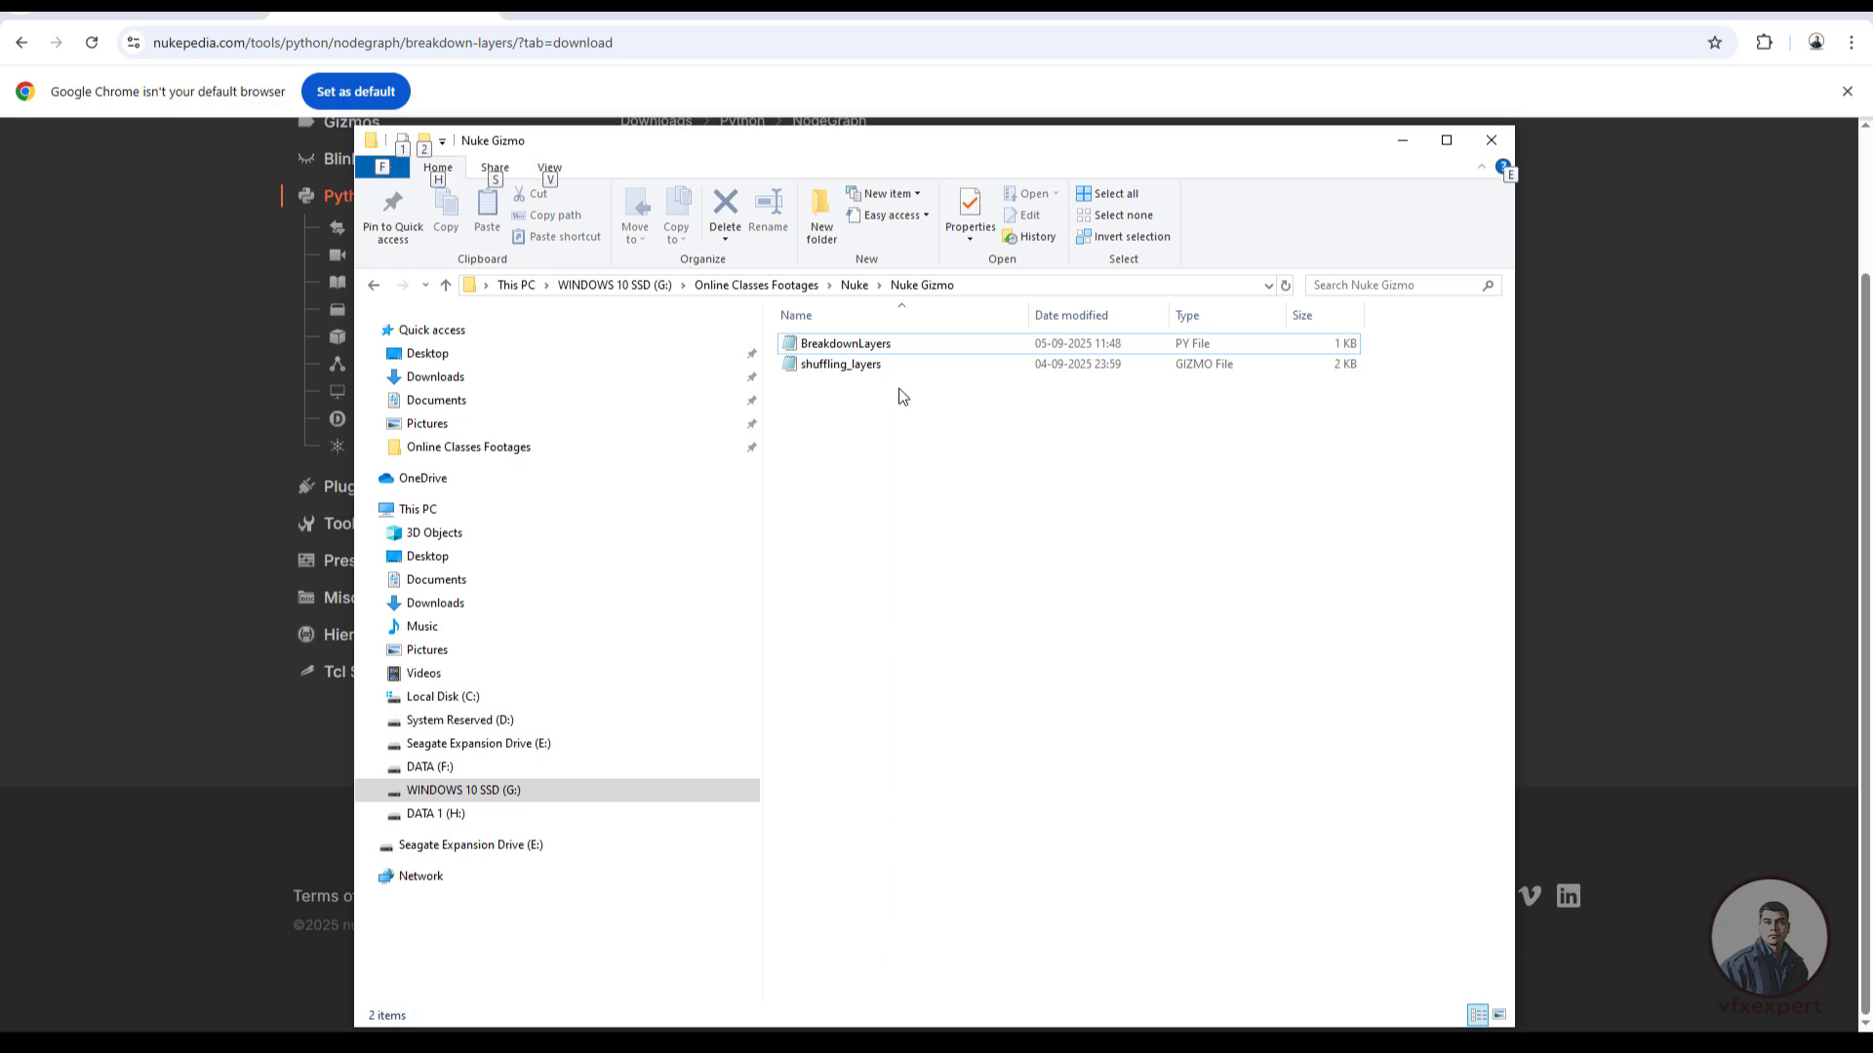
Switch to the File Explorer window of the Nuke installation and reopen its plugins folder from the parent folder.
{"action": "key", "text": "alt+Tab"}
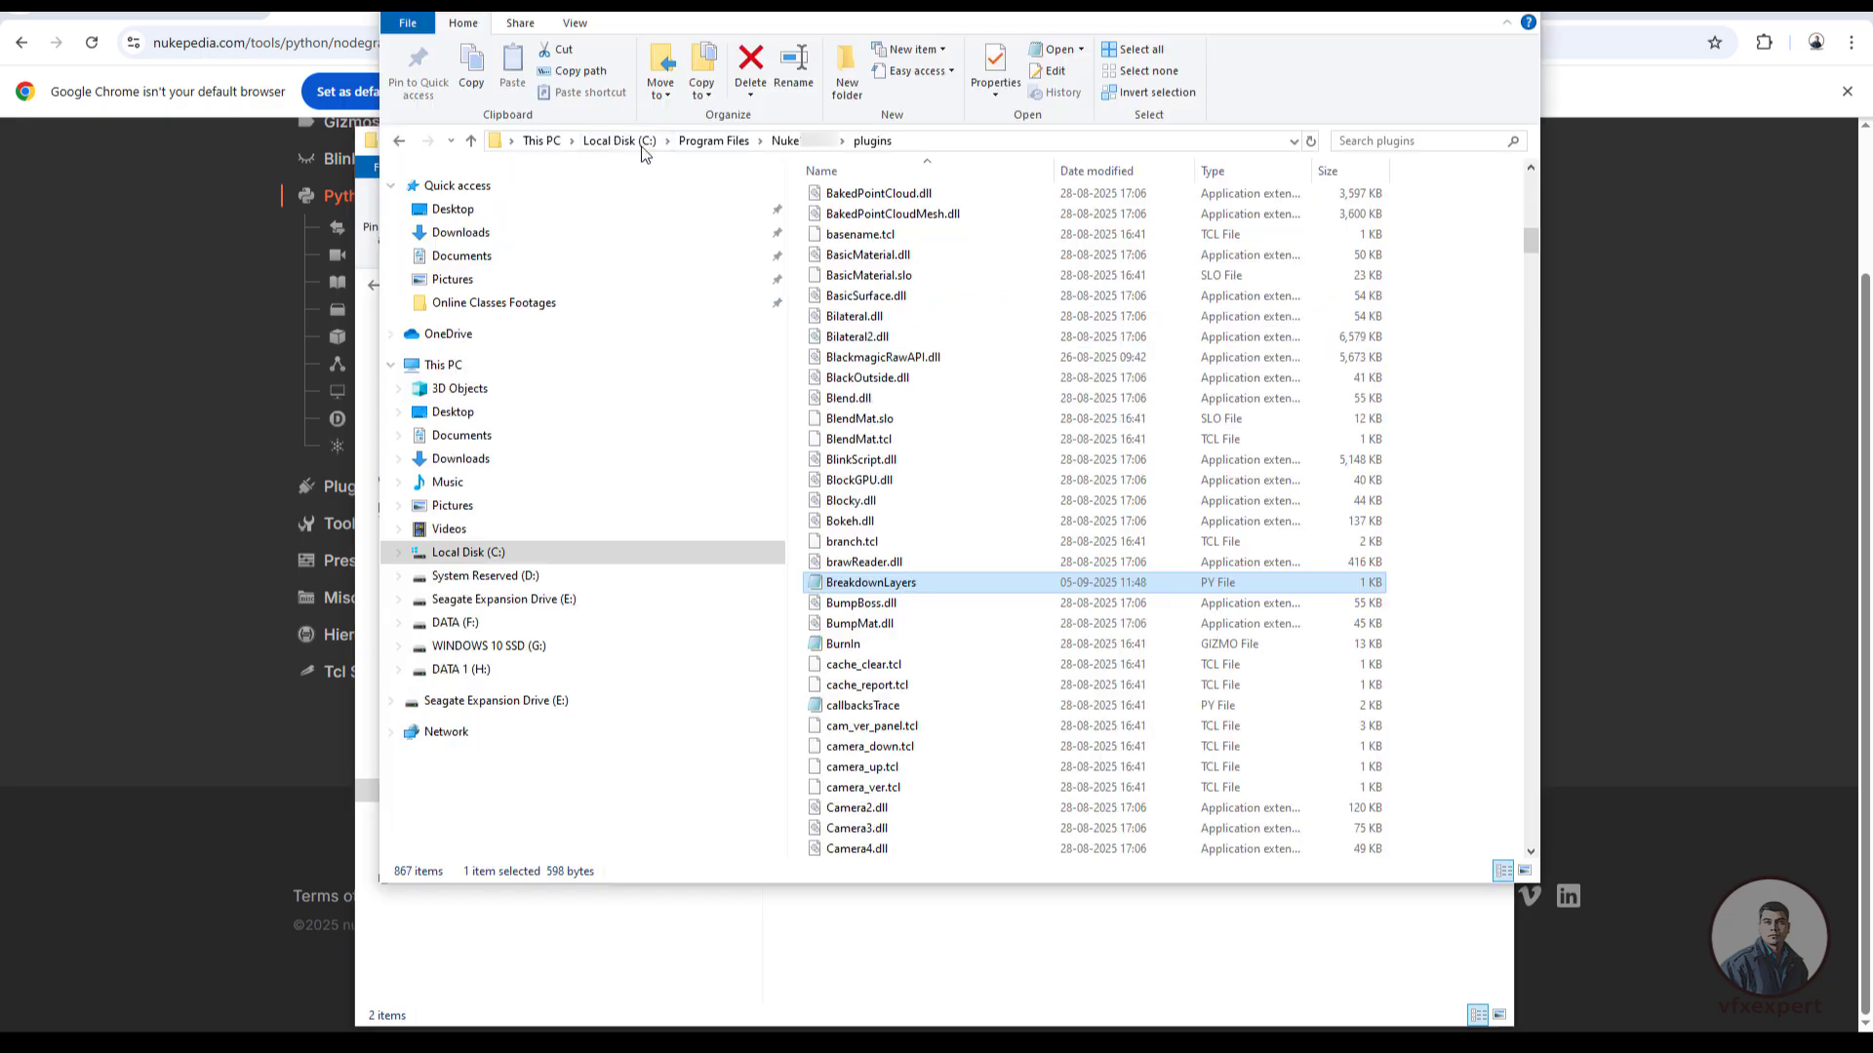
{"action": "left_click", "coordinate": [946, 146]}
{"action": "key", "text": "End"}
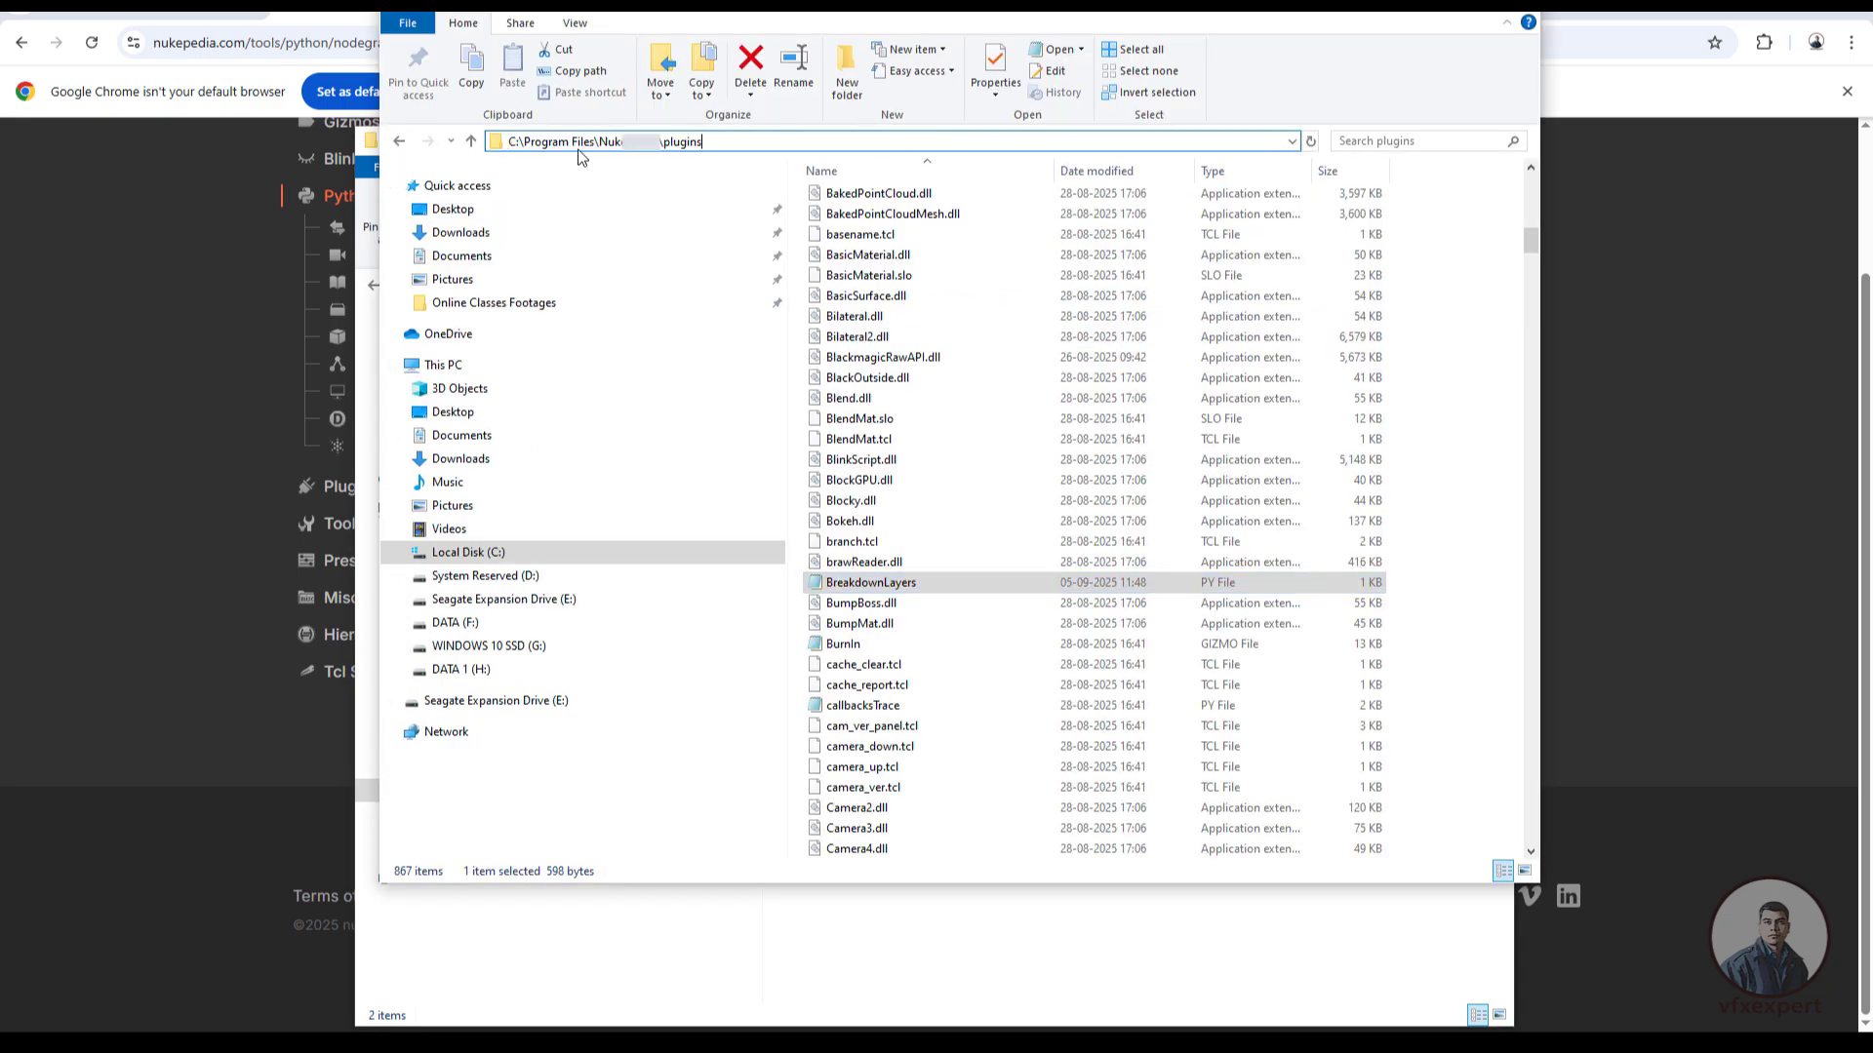
{"action": "left_click", "coordinate": [471, 141]}
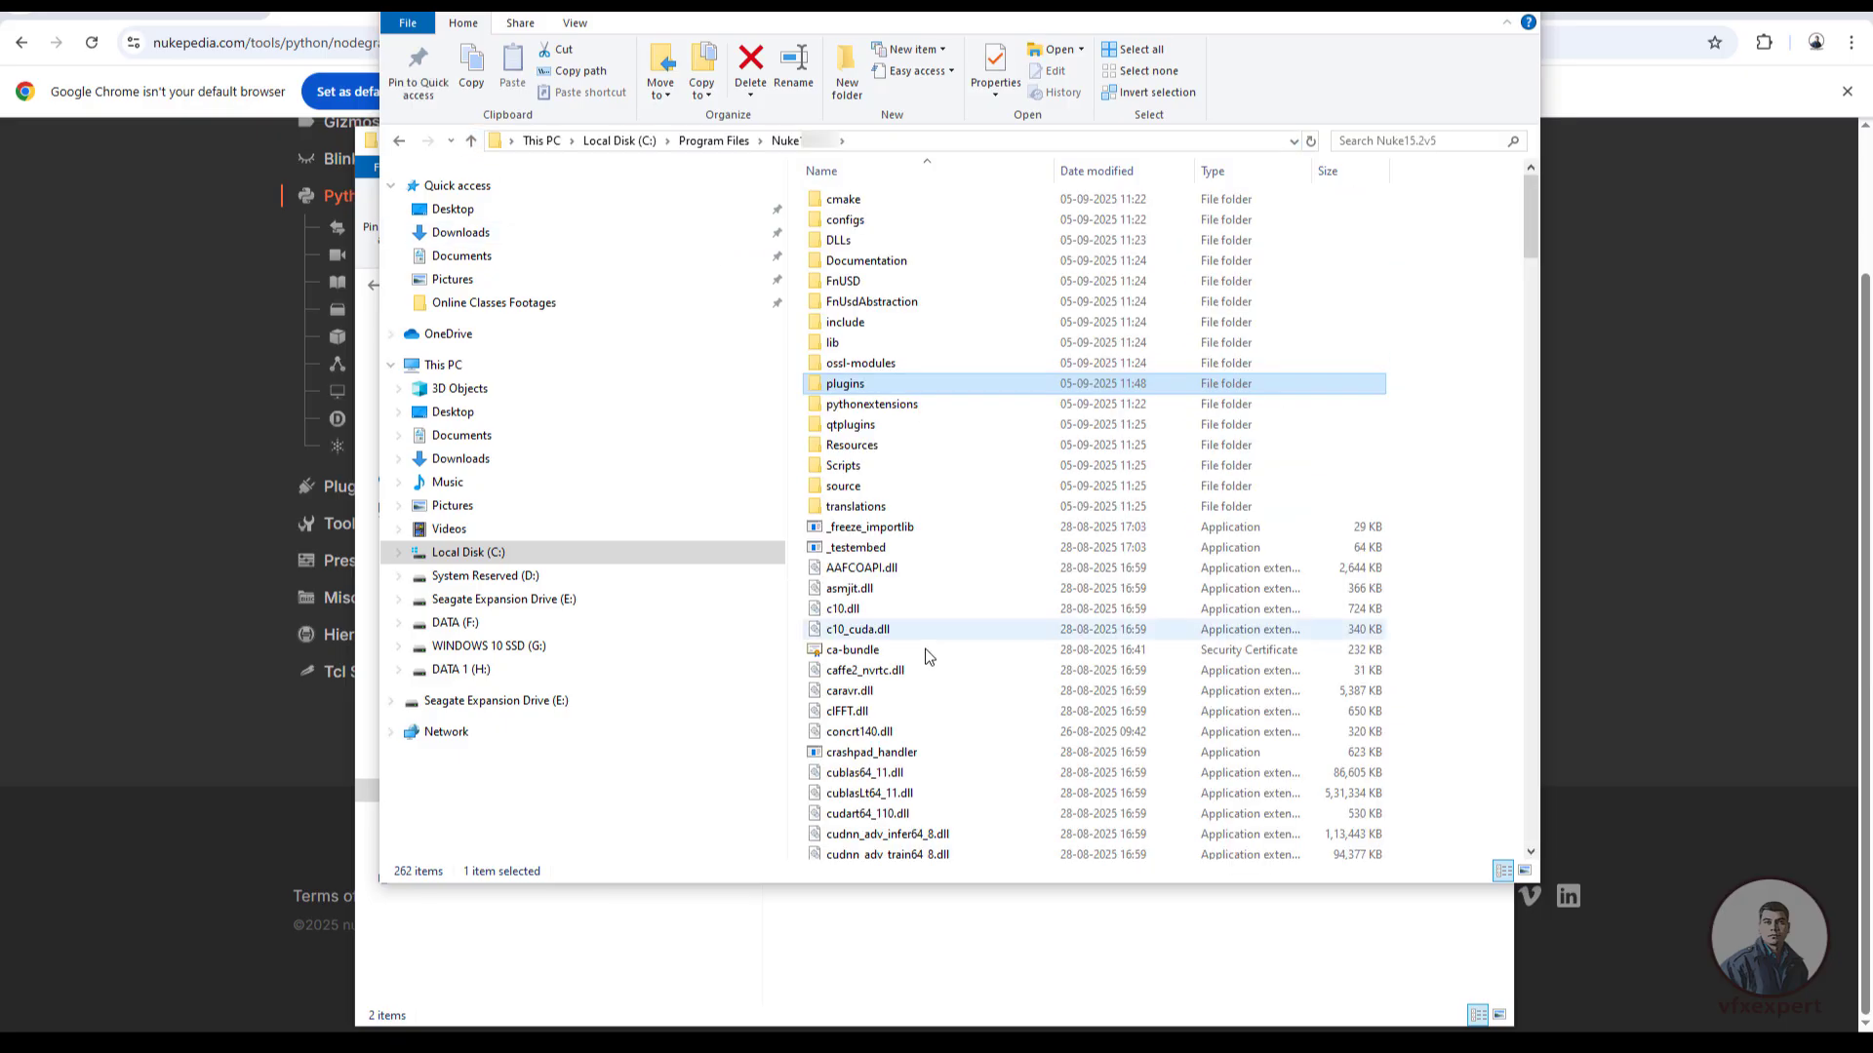
{"action": "double_click", "coordinate": [848, 390]}
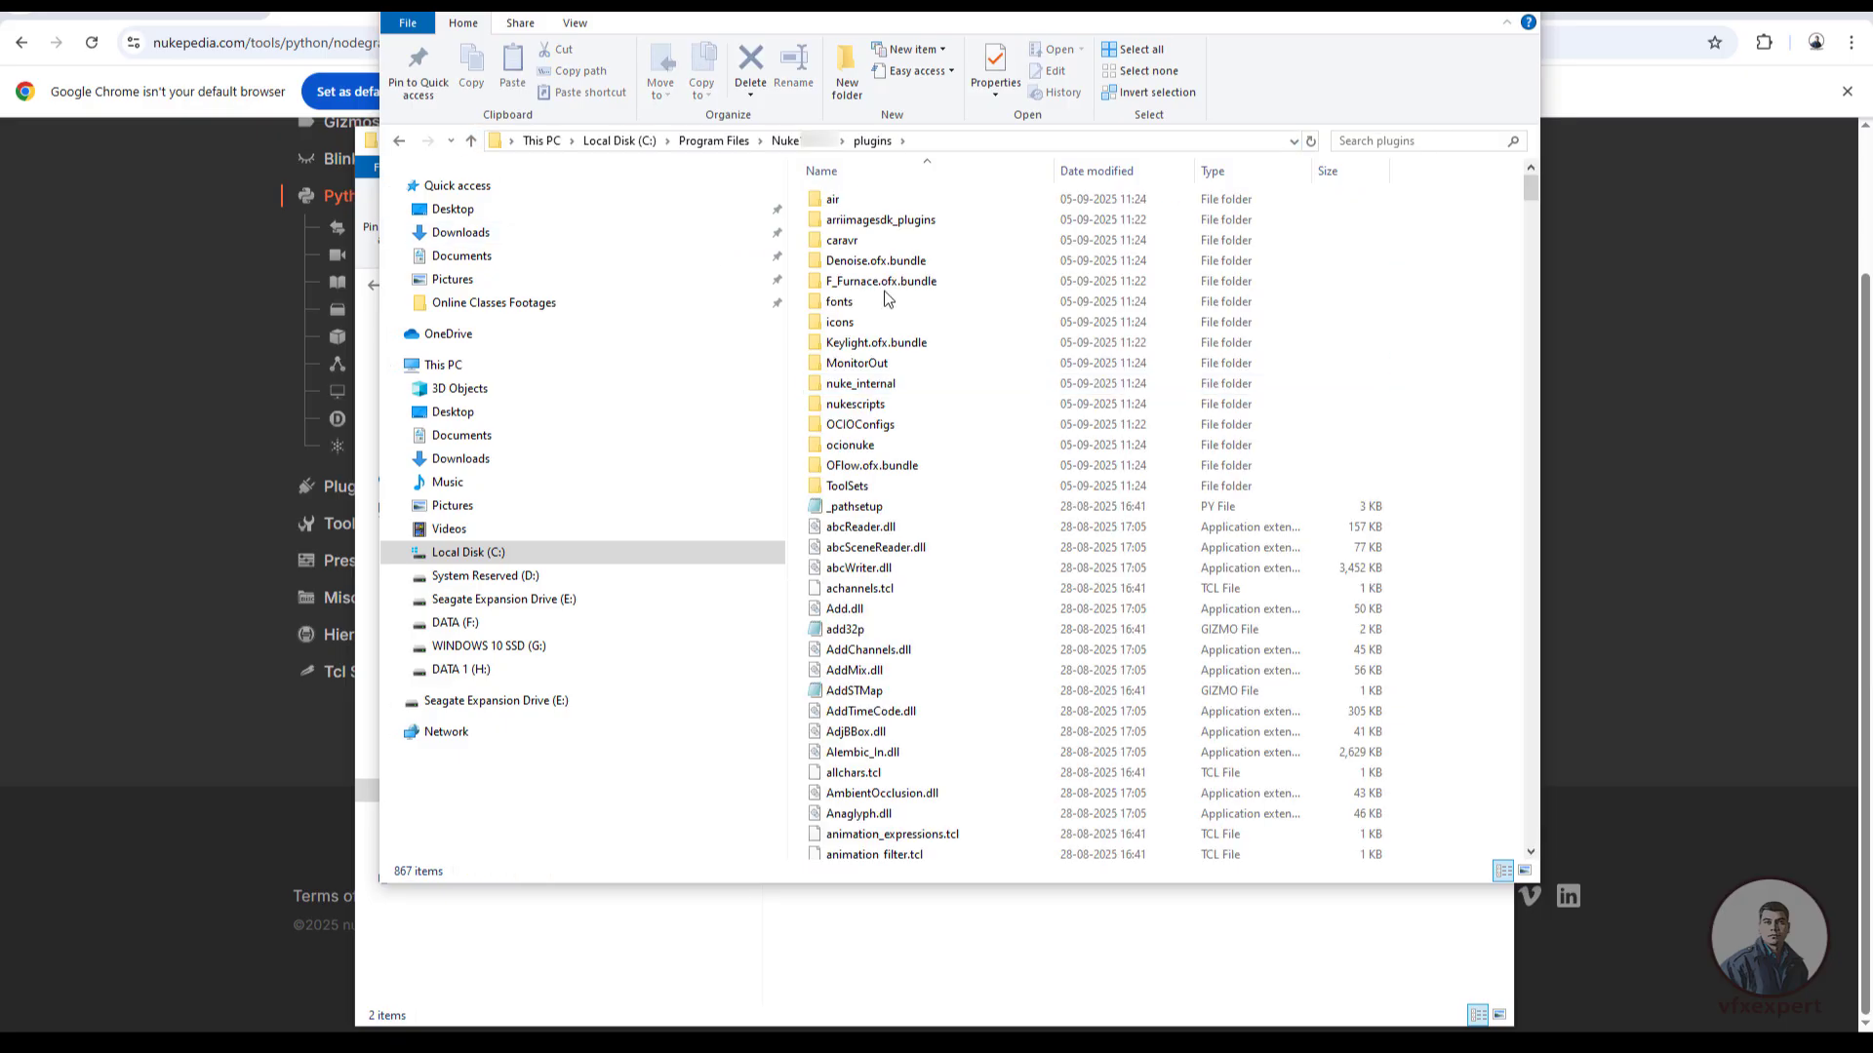
Locate and select the BreakdownLayers script in Nuke's plugins folder.
{"action": "left_click", "coordinate": [862, 692]}
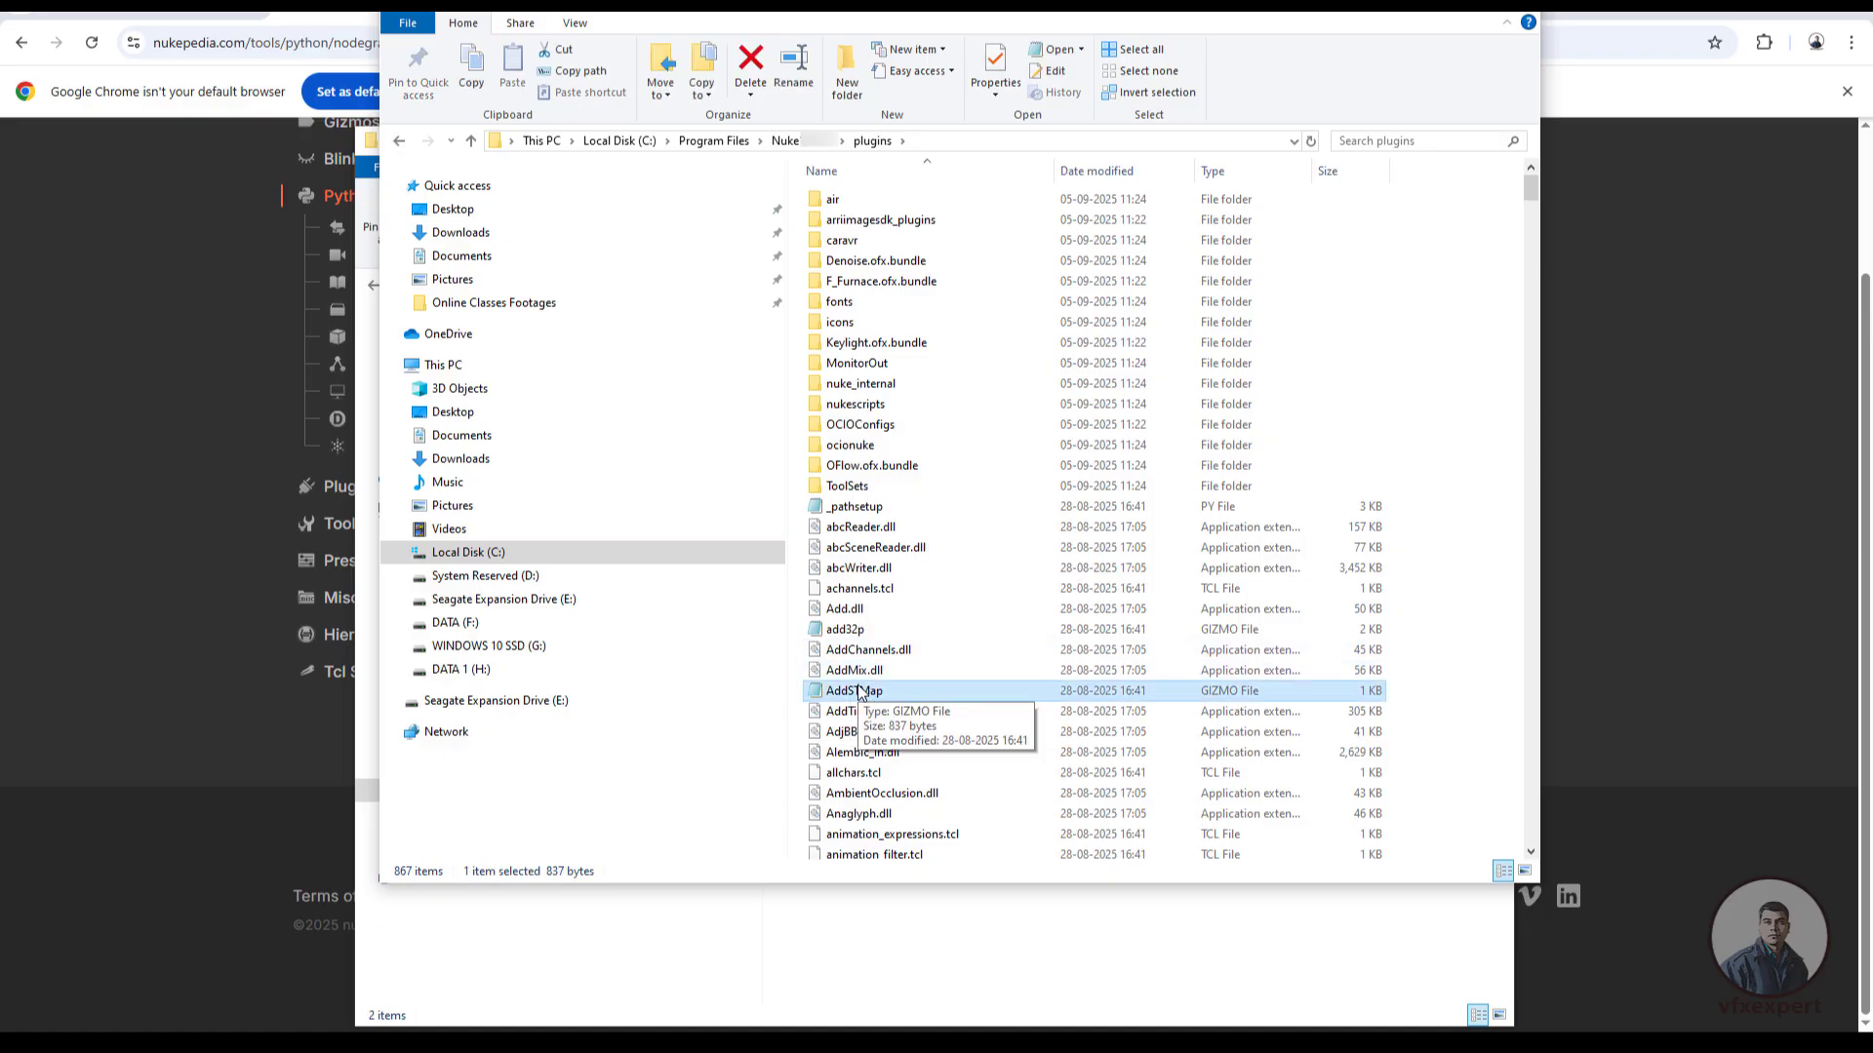
{"action": "key", "text": "b"}
{"action": "key", "text": "b"}
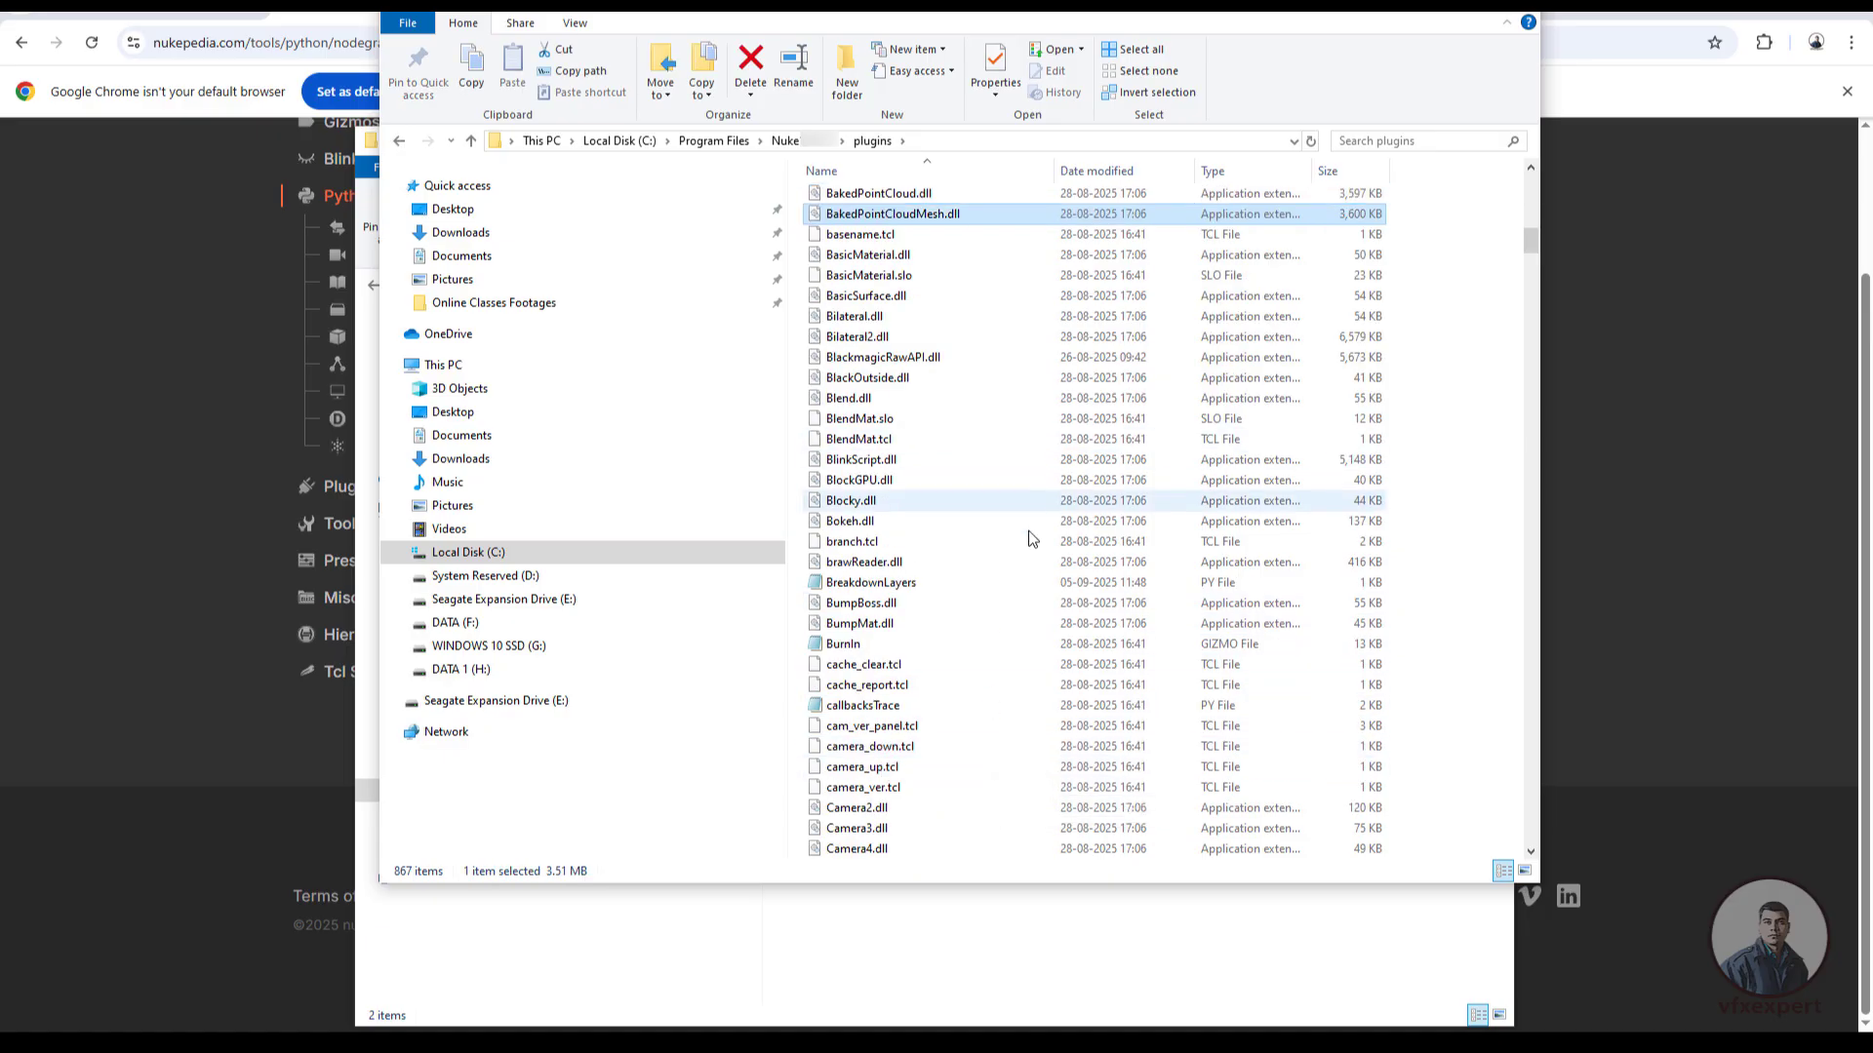
{"action": "left_click", "coordinate": [868, 584]}
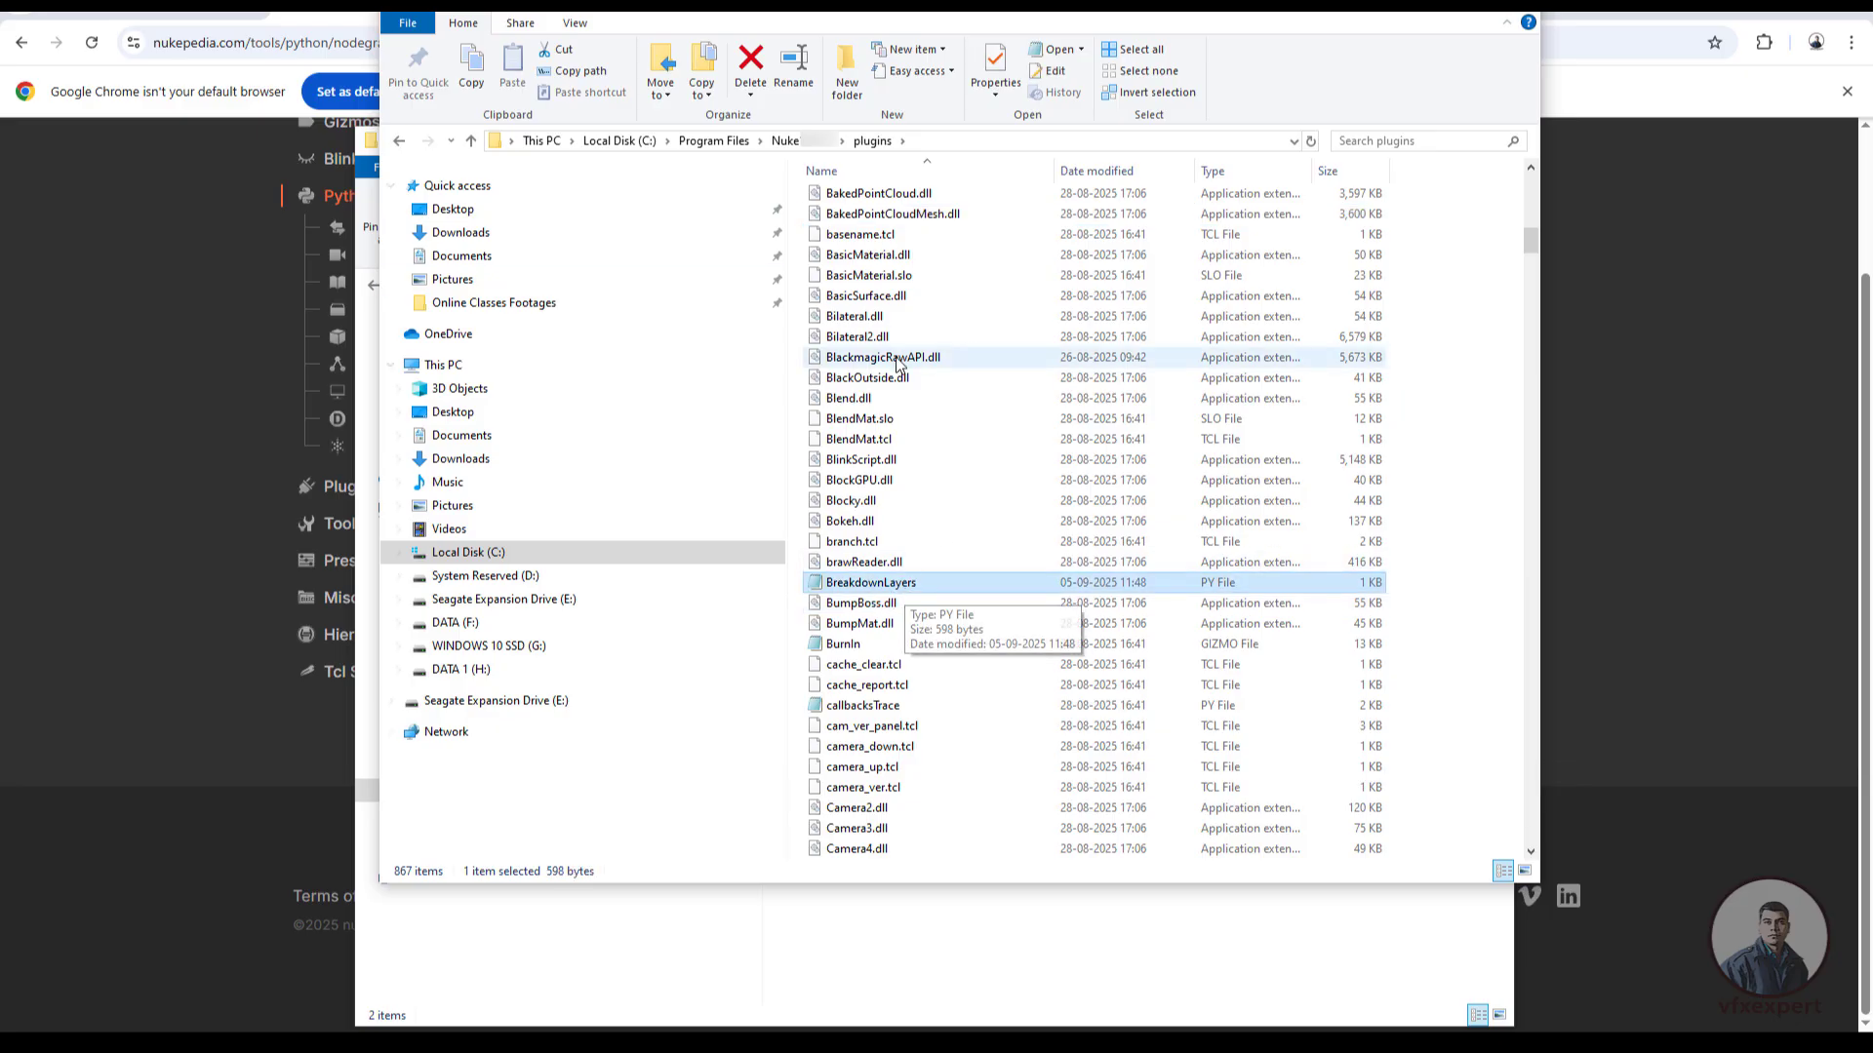
Open the menu script from the plugins folder in Notepad and go to the BreakdownLayers lines at its end.
{"action": "scroll", "coordinate": [905, 592], "scroll_direction": "up", "scroll_amount": 4}
{"action": "left_click", "coordinate": [837, 419]}
{"action": "type", "text": "menu"}
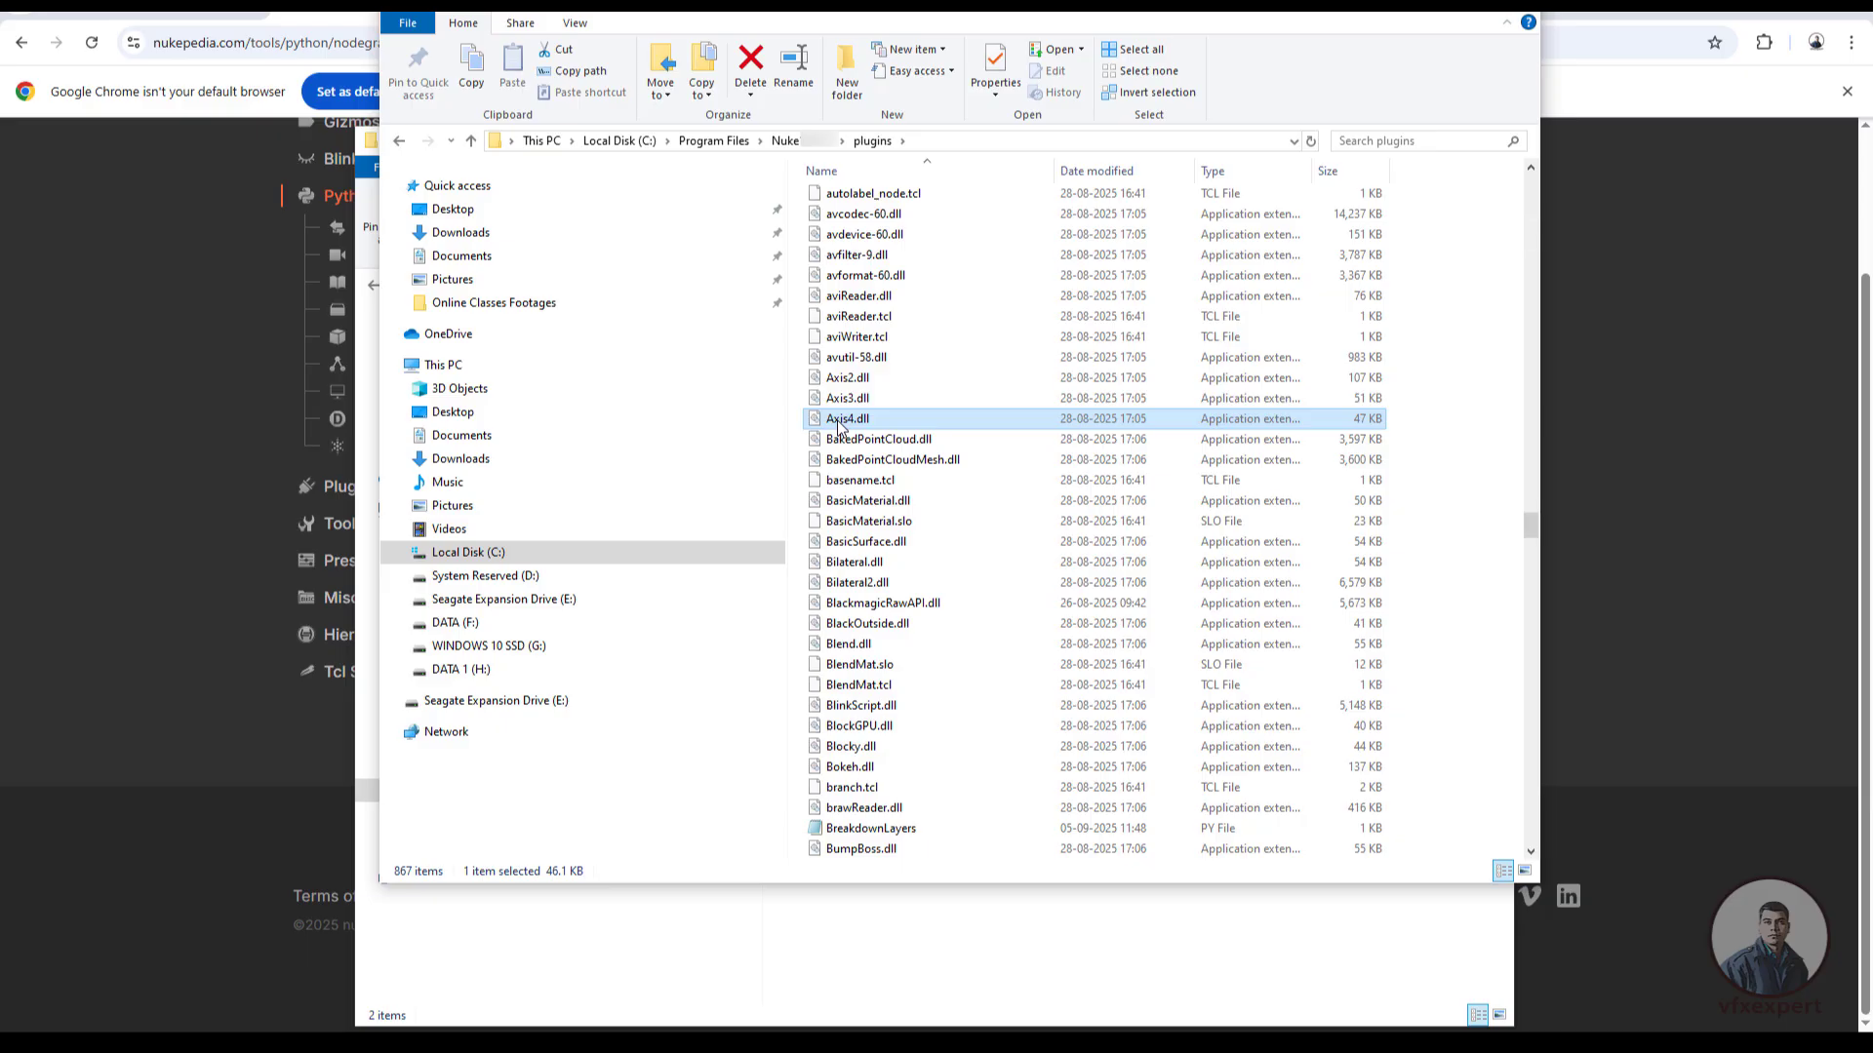
{"action": "double_click", "coordinate": [838, 380]}
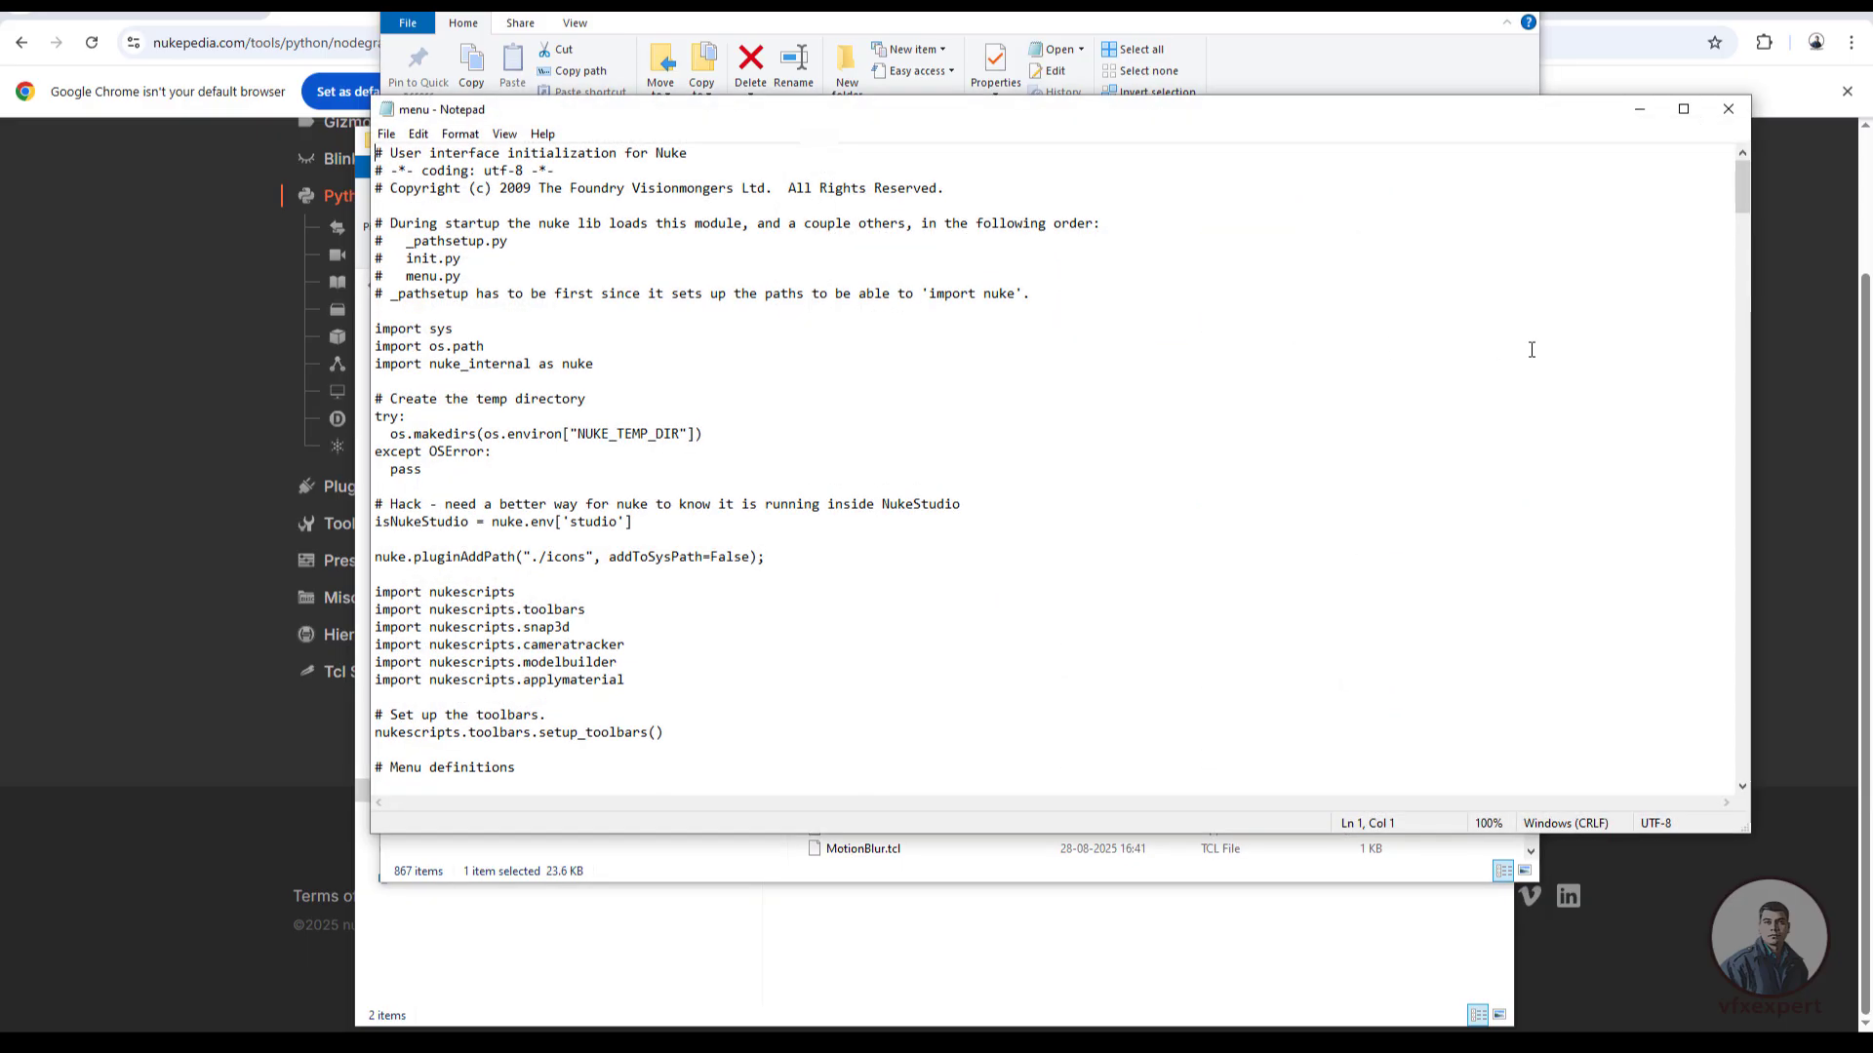
{"action": "left_click_drag", "start_coordinate": [1736, 197], "coordinate": [1730, 780]}
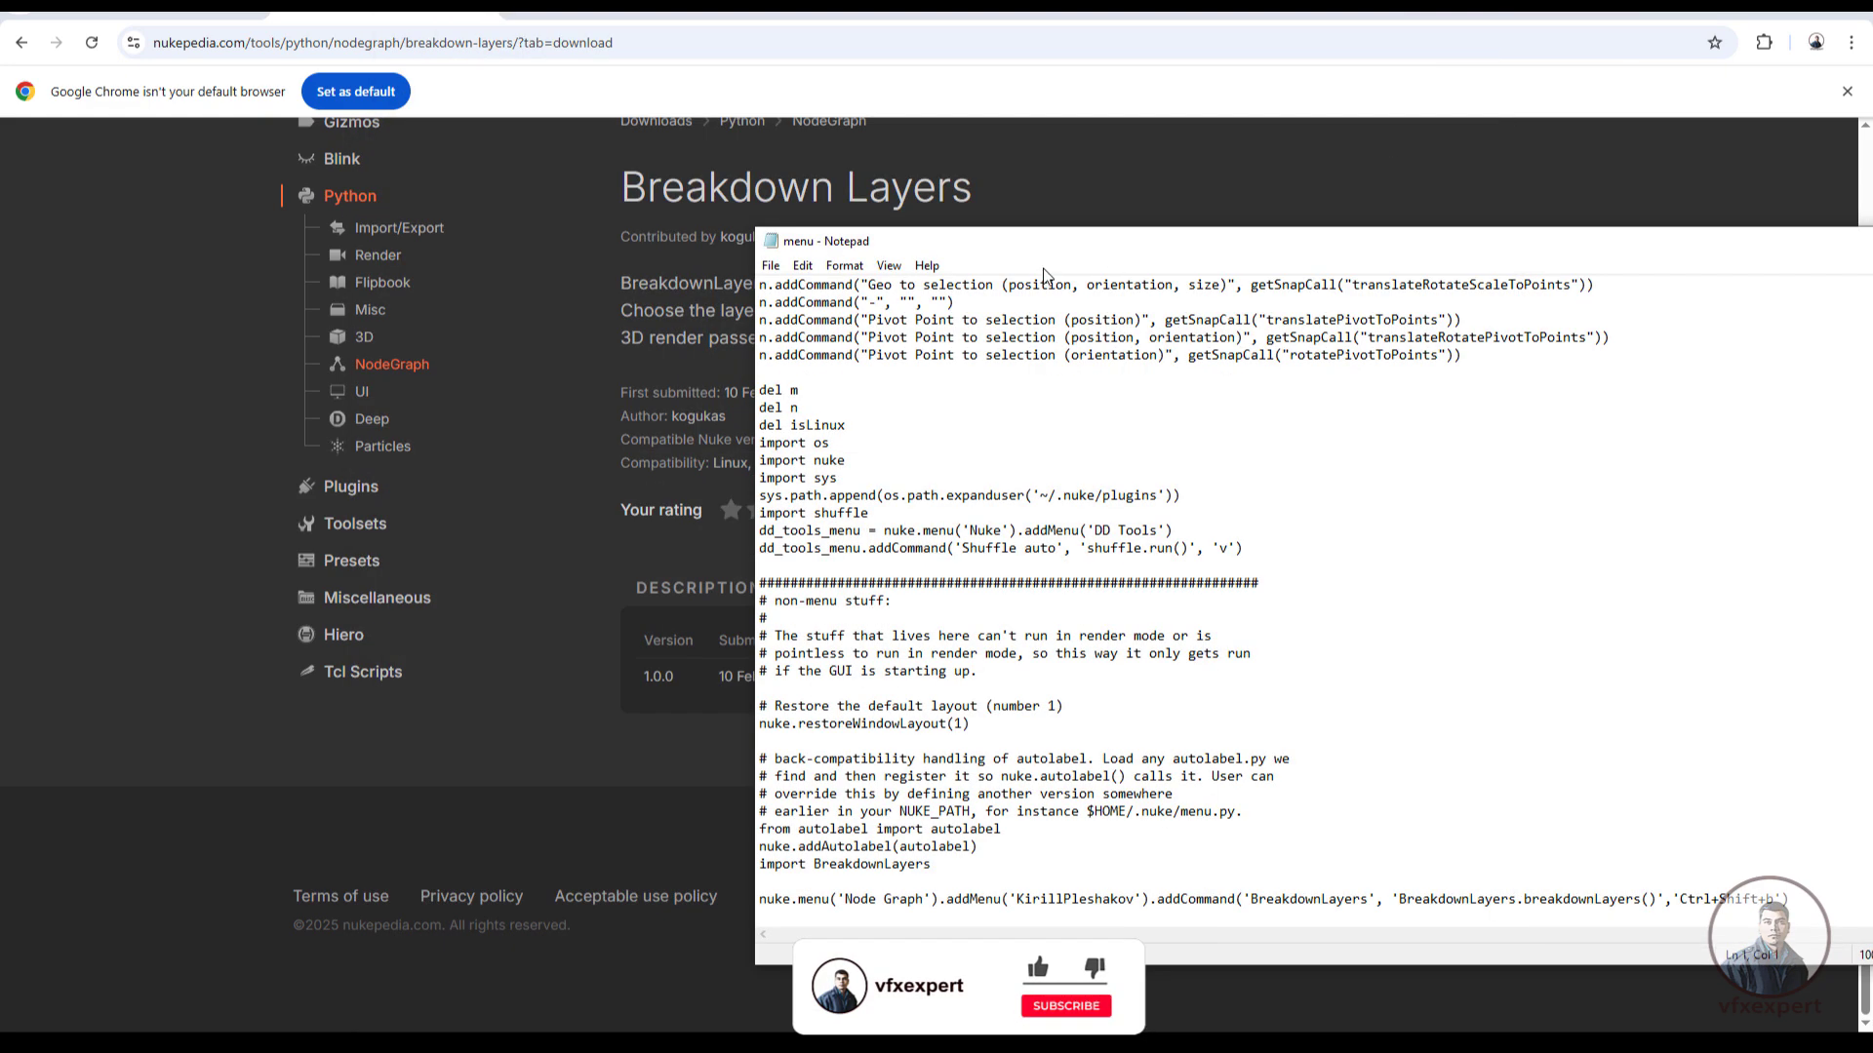
Open the Breakdown Layers description page and review the menu.py code and the usage instructions for creating Shuffles.
{"action": "left_click_drag", "start_coordinate": [1133, 264], "coordinate": [1319, 283]}
{"action": "left_click", "coordinate": [695, 588]}
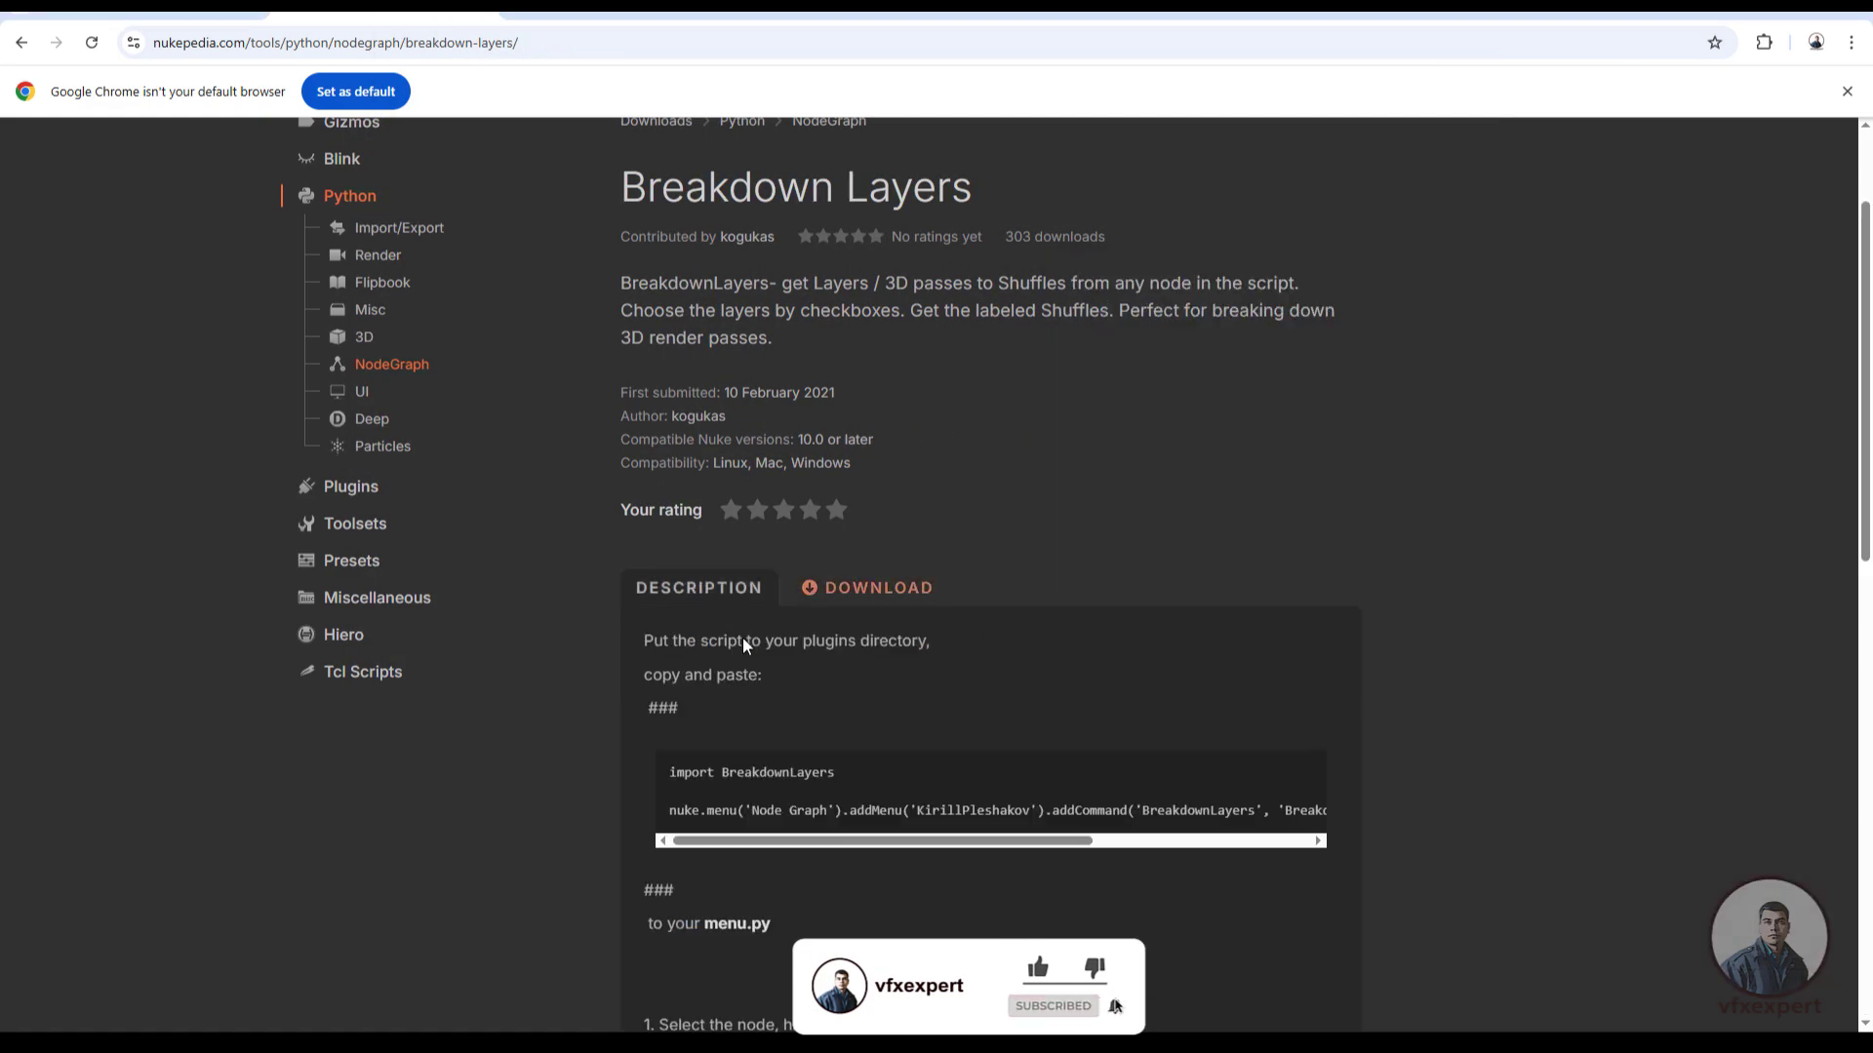
{"action": "left_click_drag", "start_coordinate": [669, 772], "coordinate": [1348, 833]}
{"action": "left_click", "coordinate": [1324, 809]}
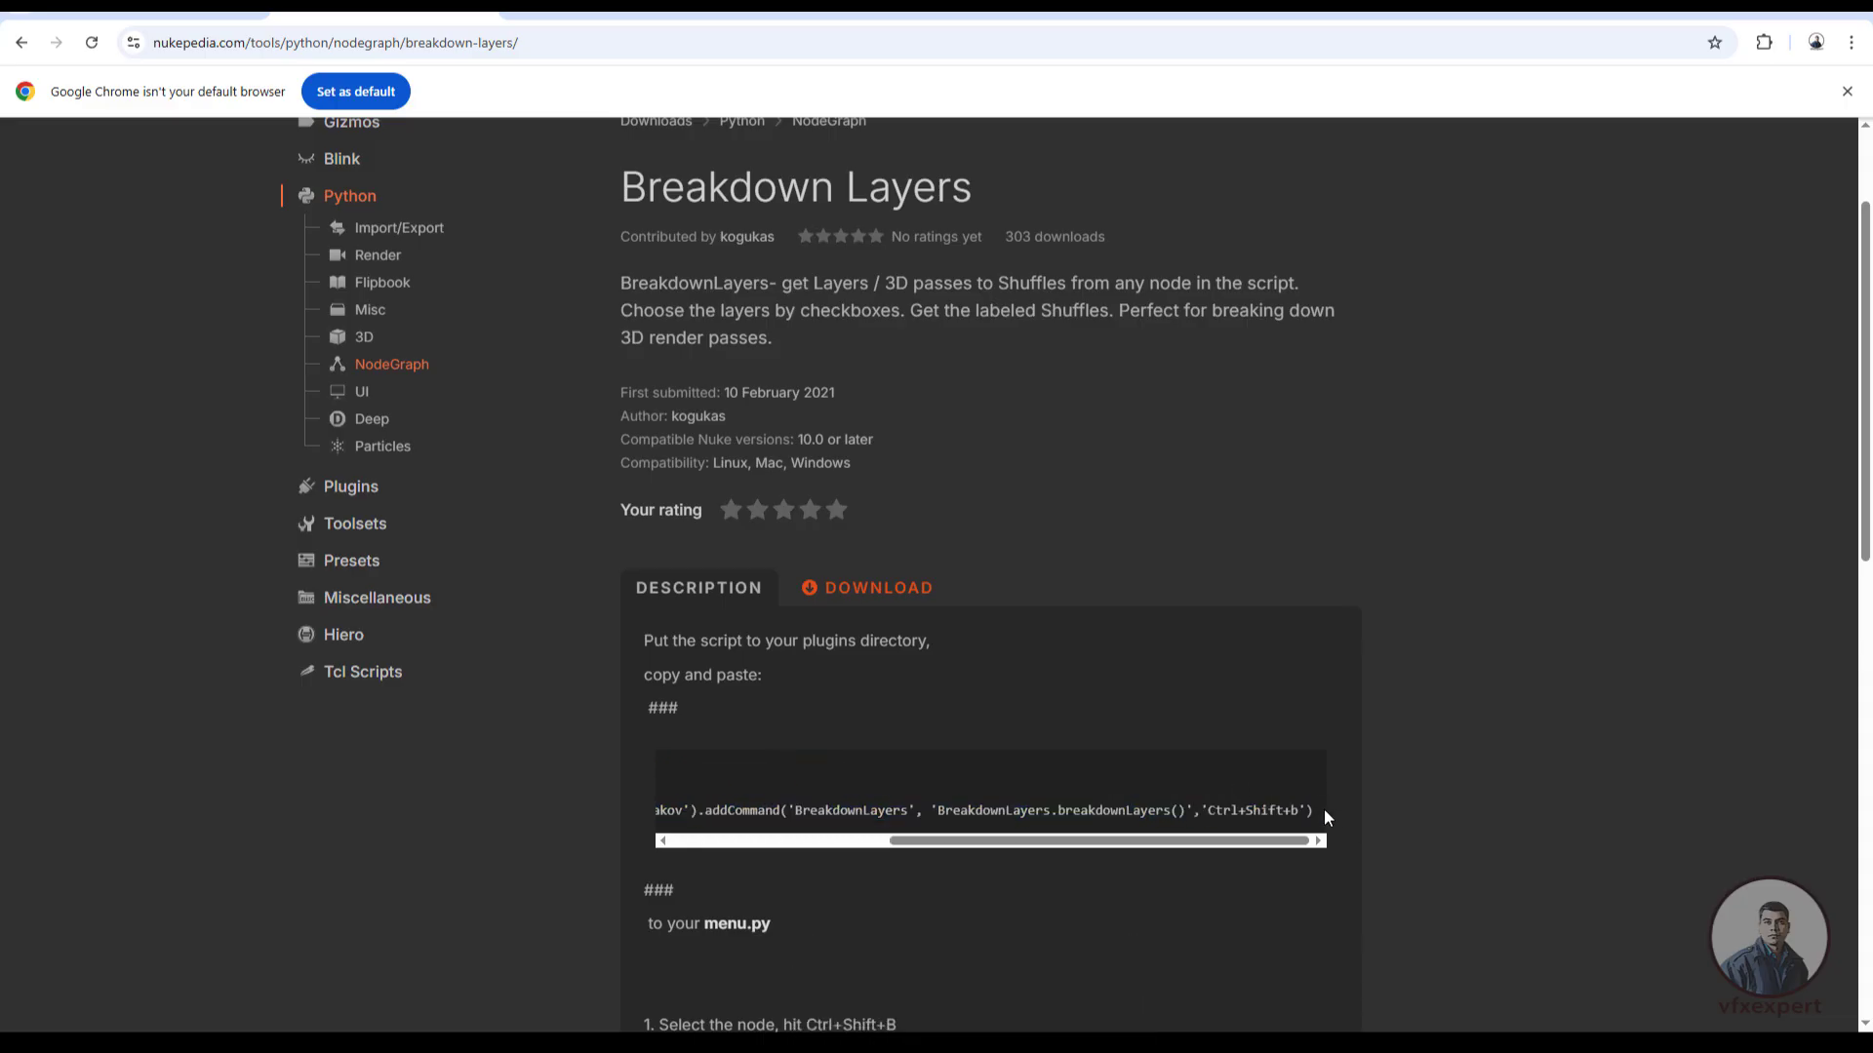
{"action": "left_click_drag", "start_coordinate": [779, 925], "coordinate": [644, 925]}
{"action": "left_click", "coordinate": [823, 928]}
{"action": "scroll", "coordinate": [875, 907], "scroll_direction": "down", "scroll_amount": 3}
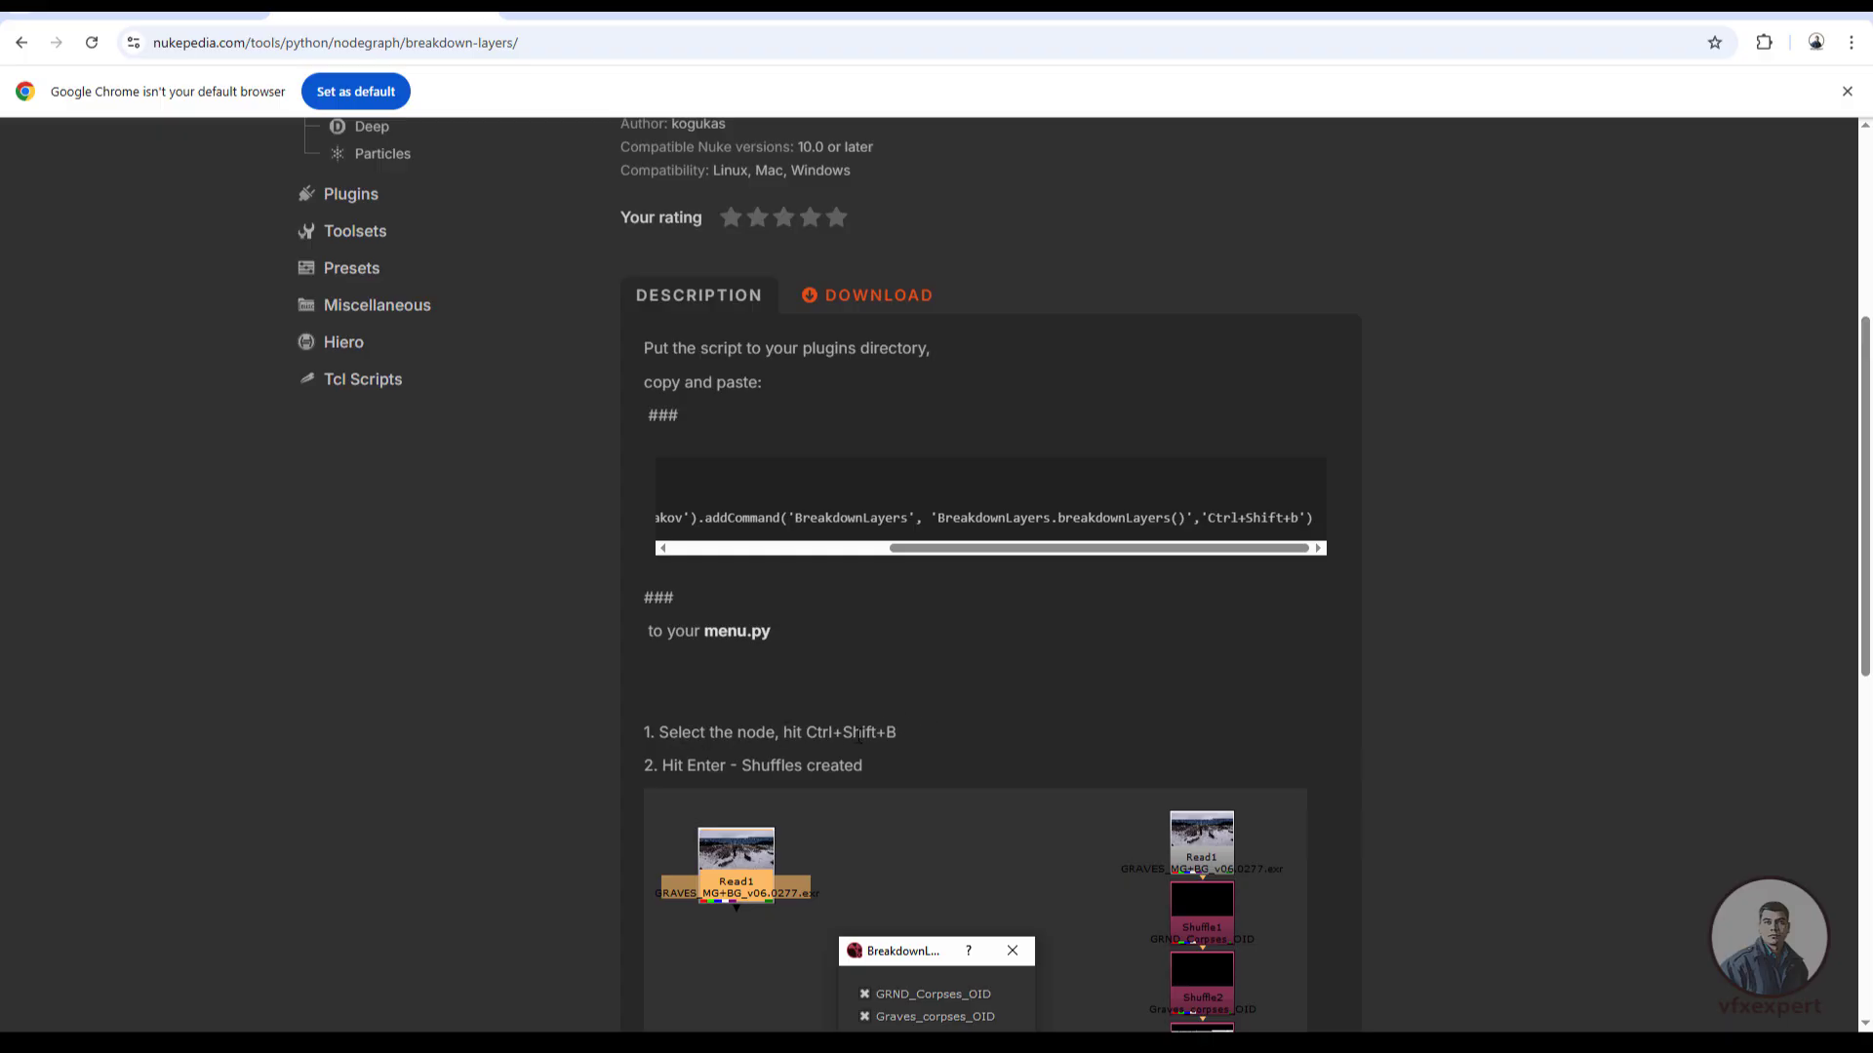
{"action": "left_click_drag", "start_coordinate": [911, 732], "coordinate": [806, 733]}
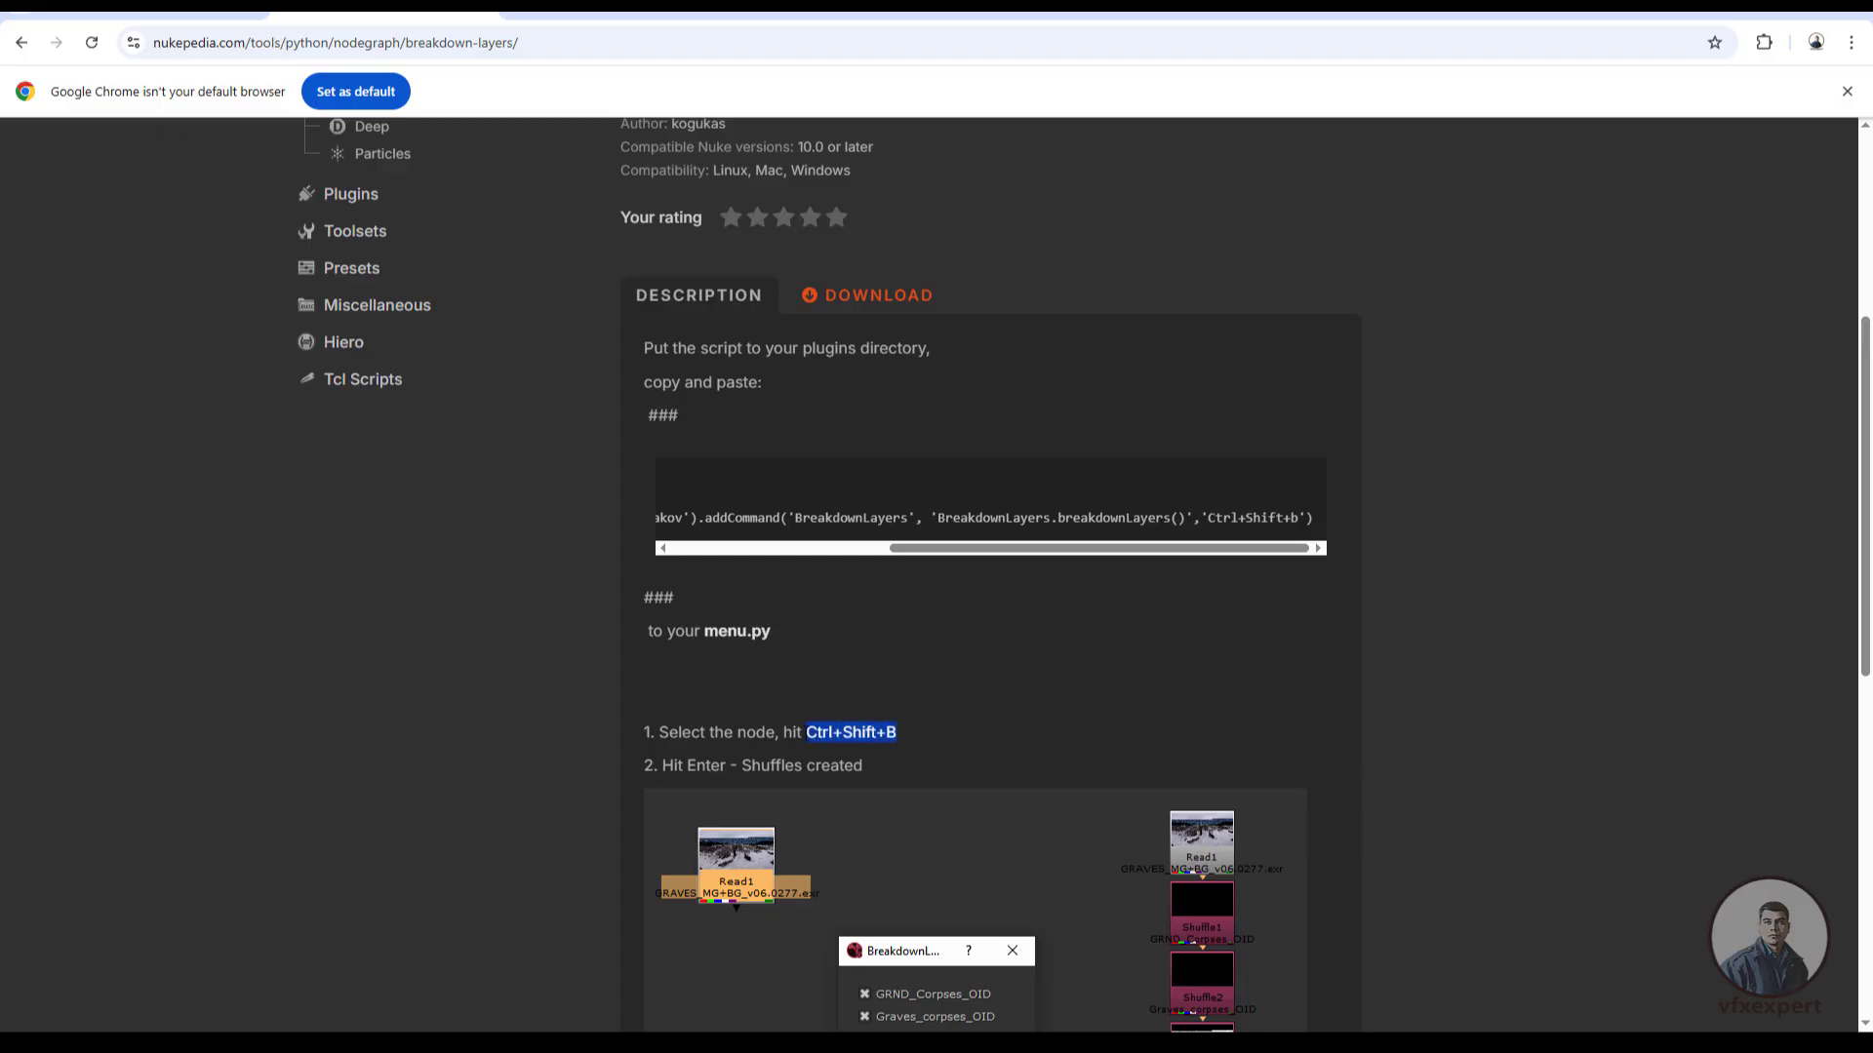
{"action": "left_click", "coordinate": [968, 723]}
Switch to Nuke and space the Read3, Read4 and Viewer1 nodes apart in the node graph.
{"action": "left_click", "coordinate": [1760, 19]}
{"action": "middle_click_drag", "start_coordinate": [534, 823], "coordinate": [571, 842]}
{"action": "left_click_drag", "start_coordinate": [451, 760], "coordinate": [451, 729]}
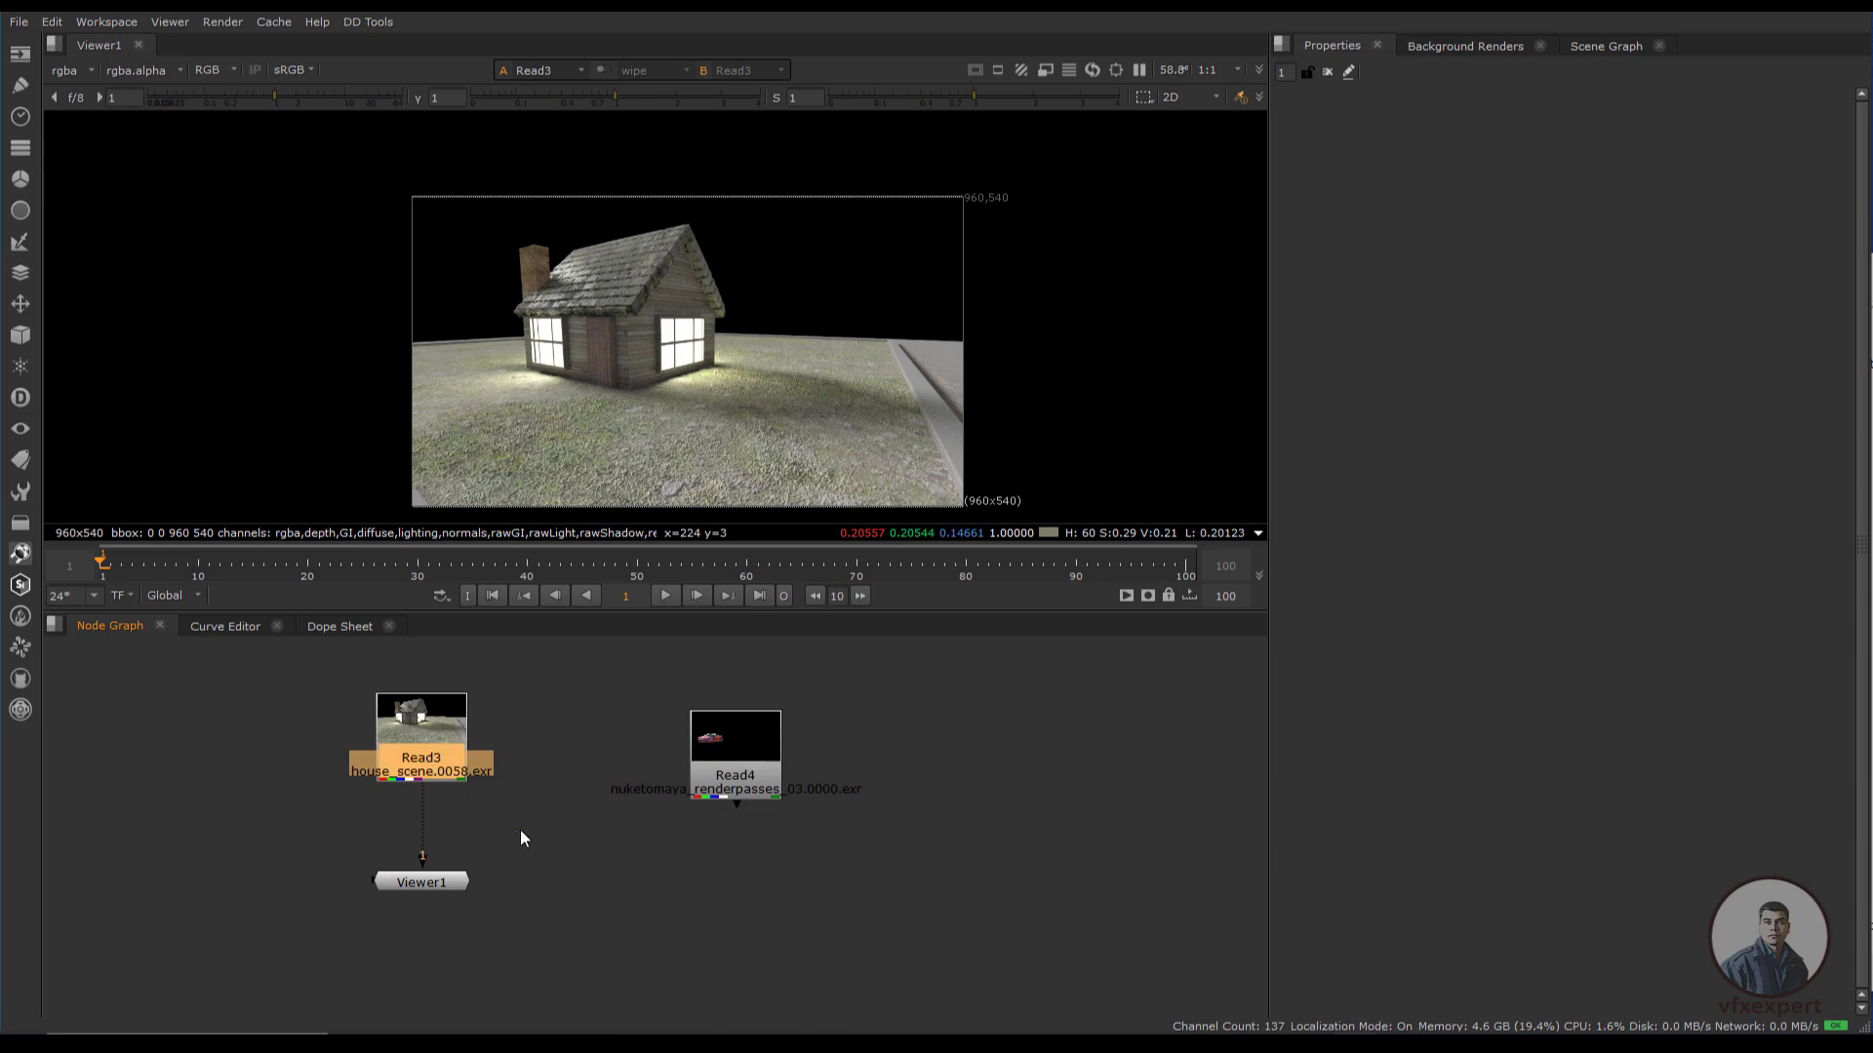
{"action": "left_click_drag", "start_coordinate": [724, 781], "coordinate": [918, 835]}
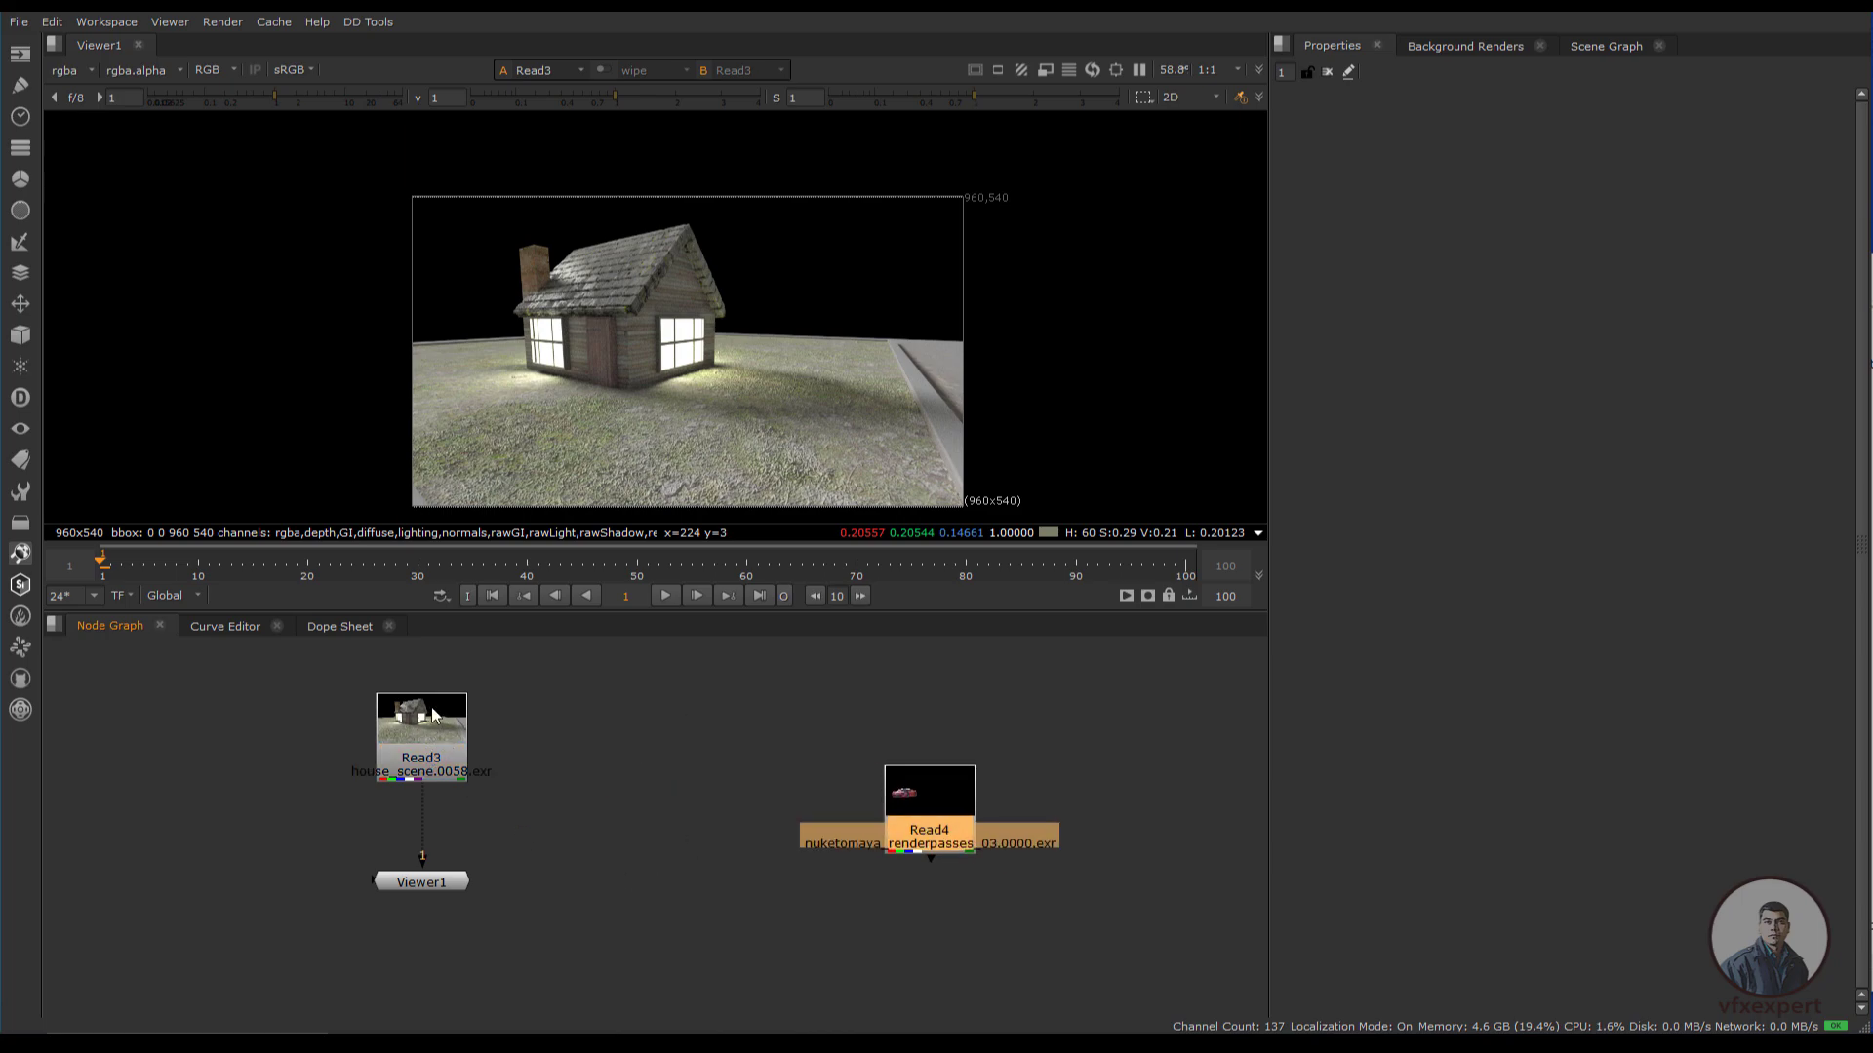
{"action": "left_click_drag", "start_coordinate": [439, 877], "coordinate": [437, 905]}
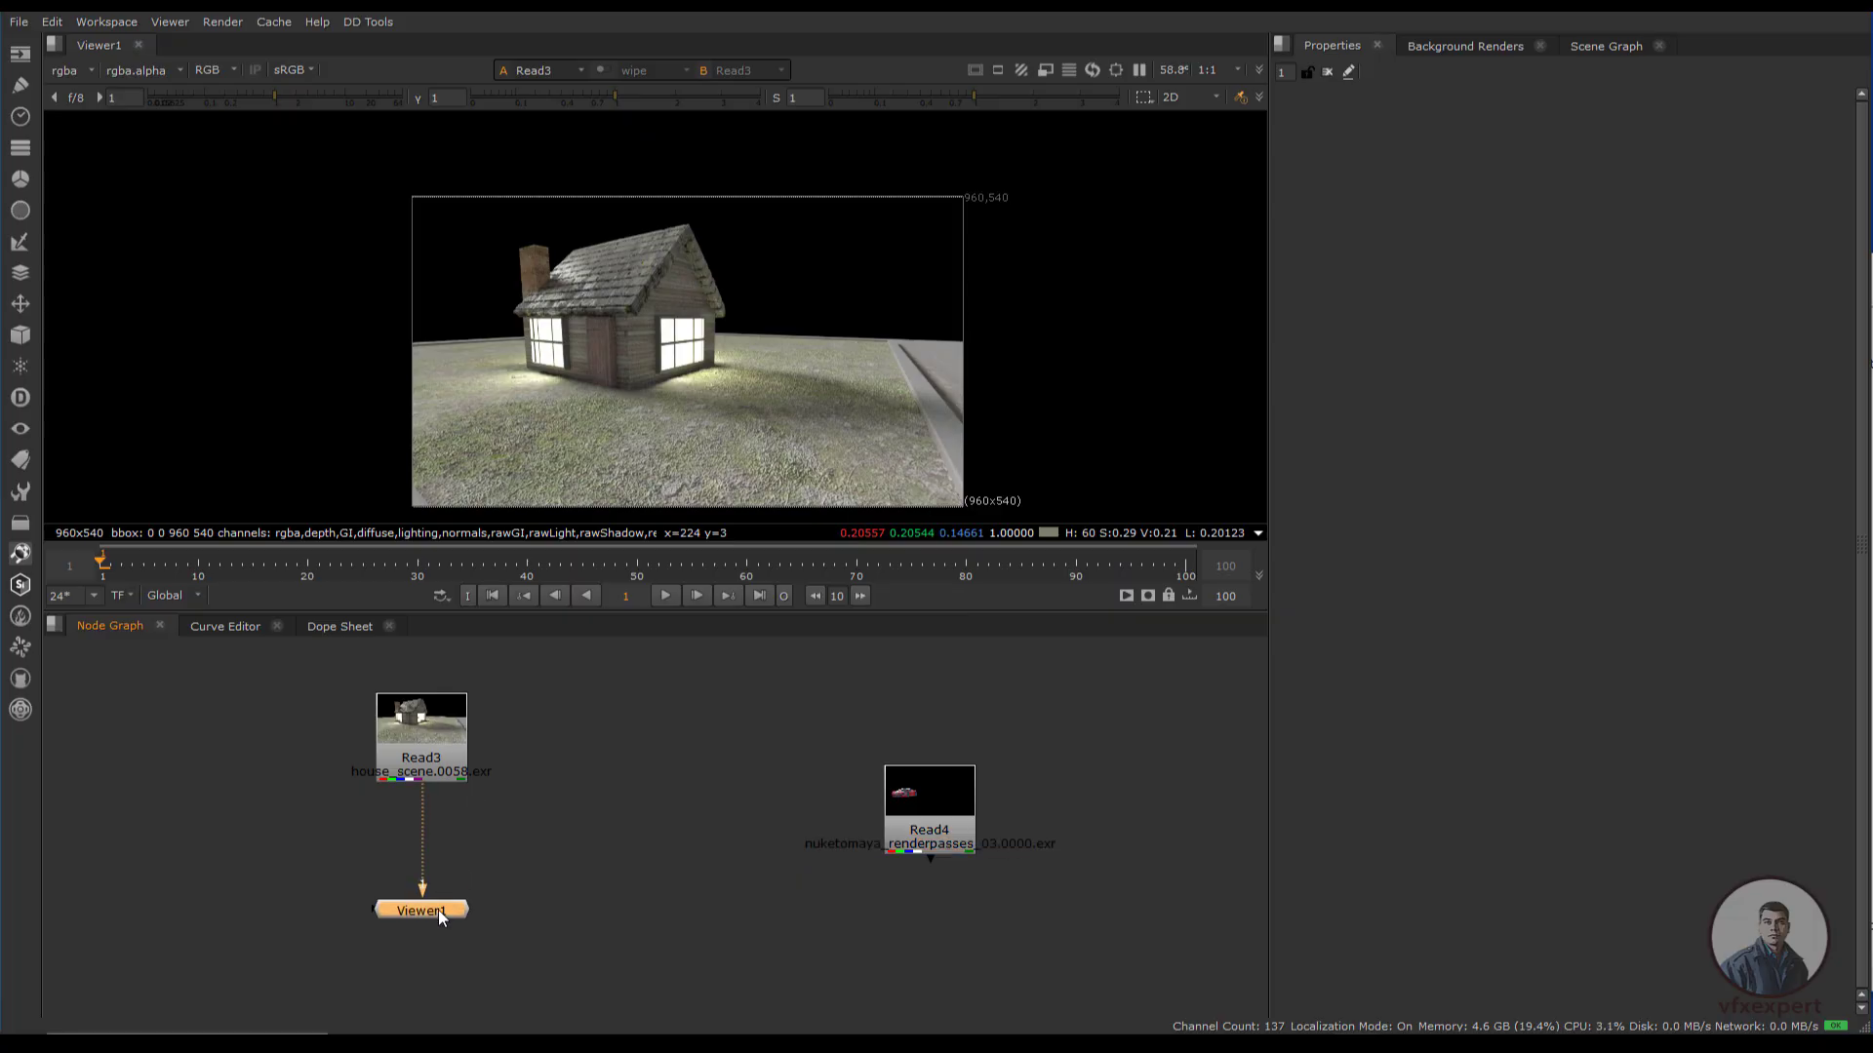
Run BreakdownLayers on the house_scene Read3 node, creating Shuffles for all listed layers from GI to specular.
{"action": "left_click", "coordinate": [432, 759]}
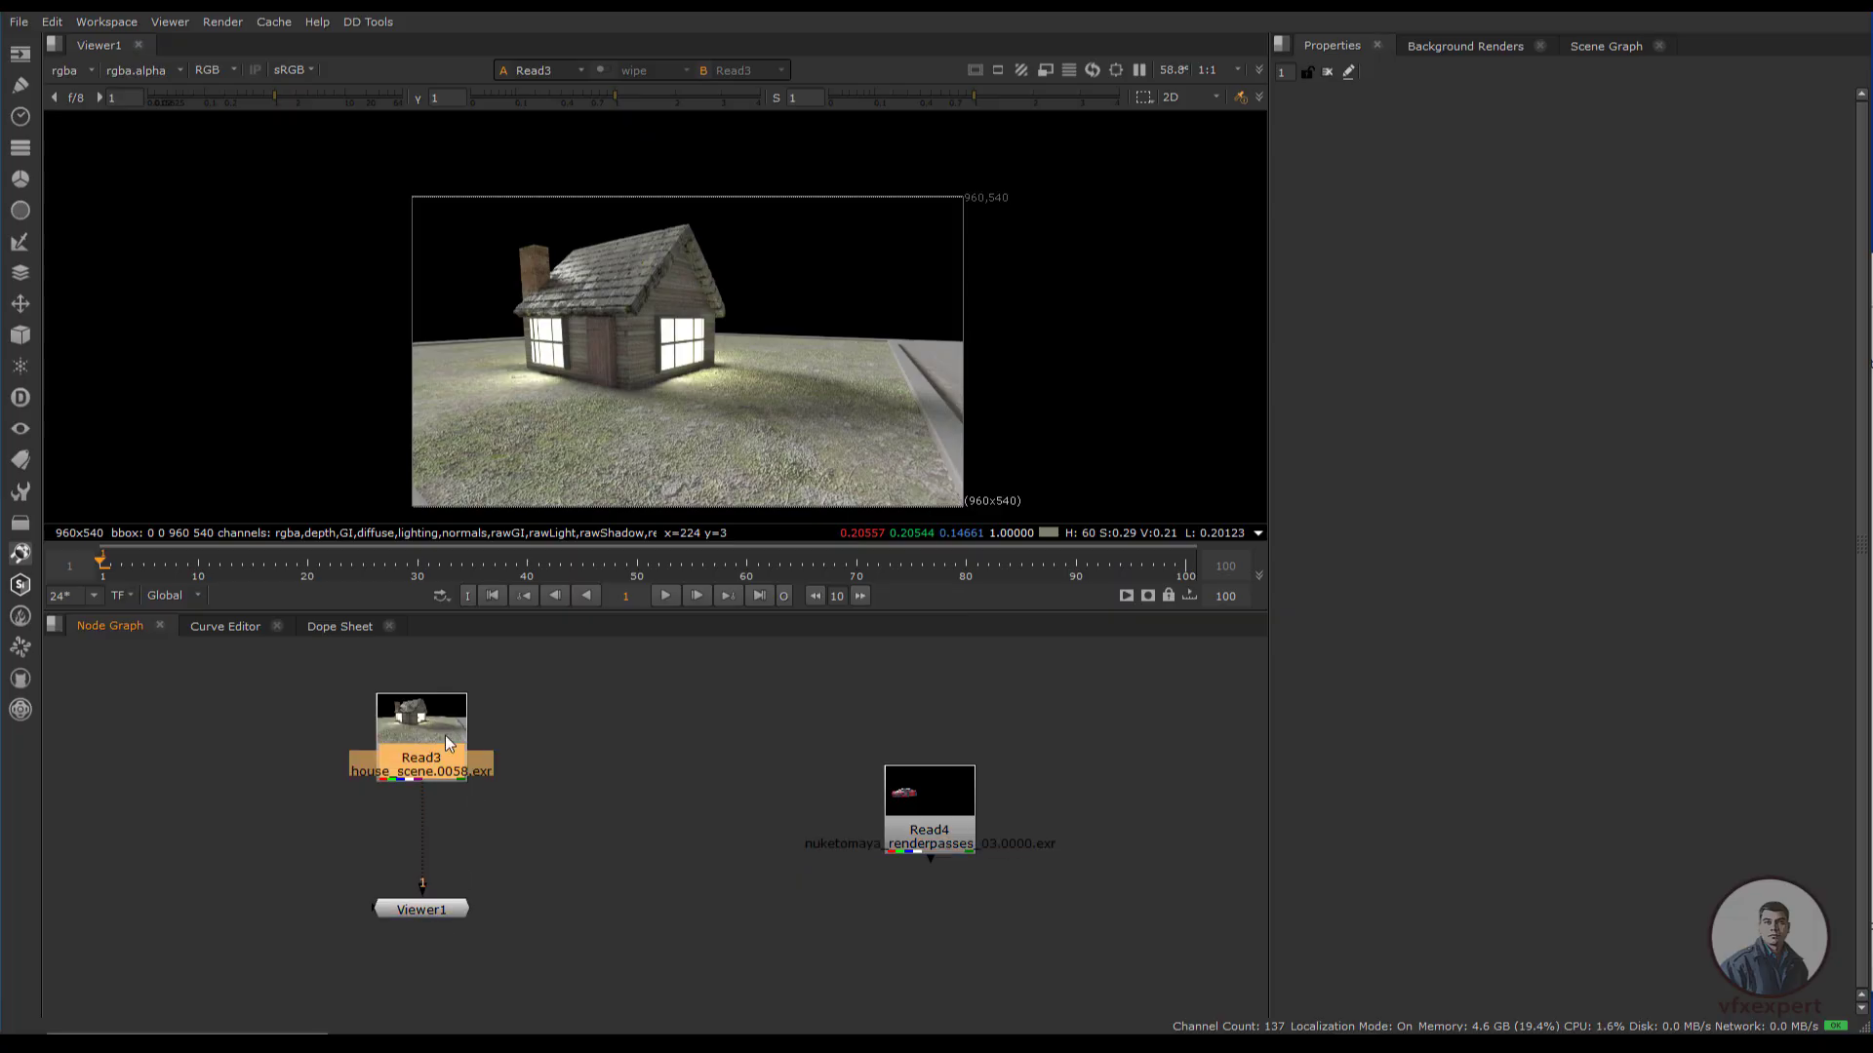
{"action": "key", "text": "ctrl+shift+b"}
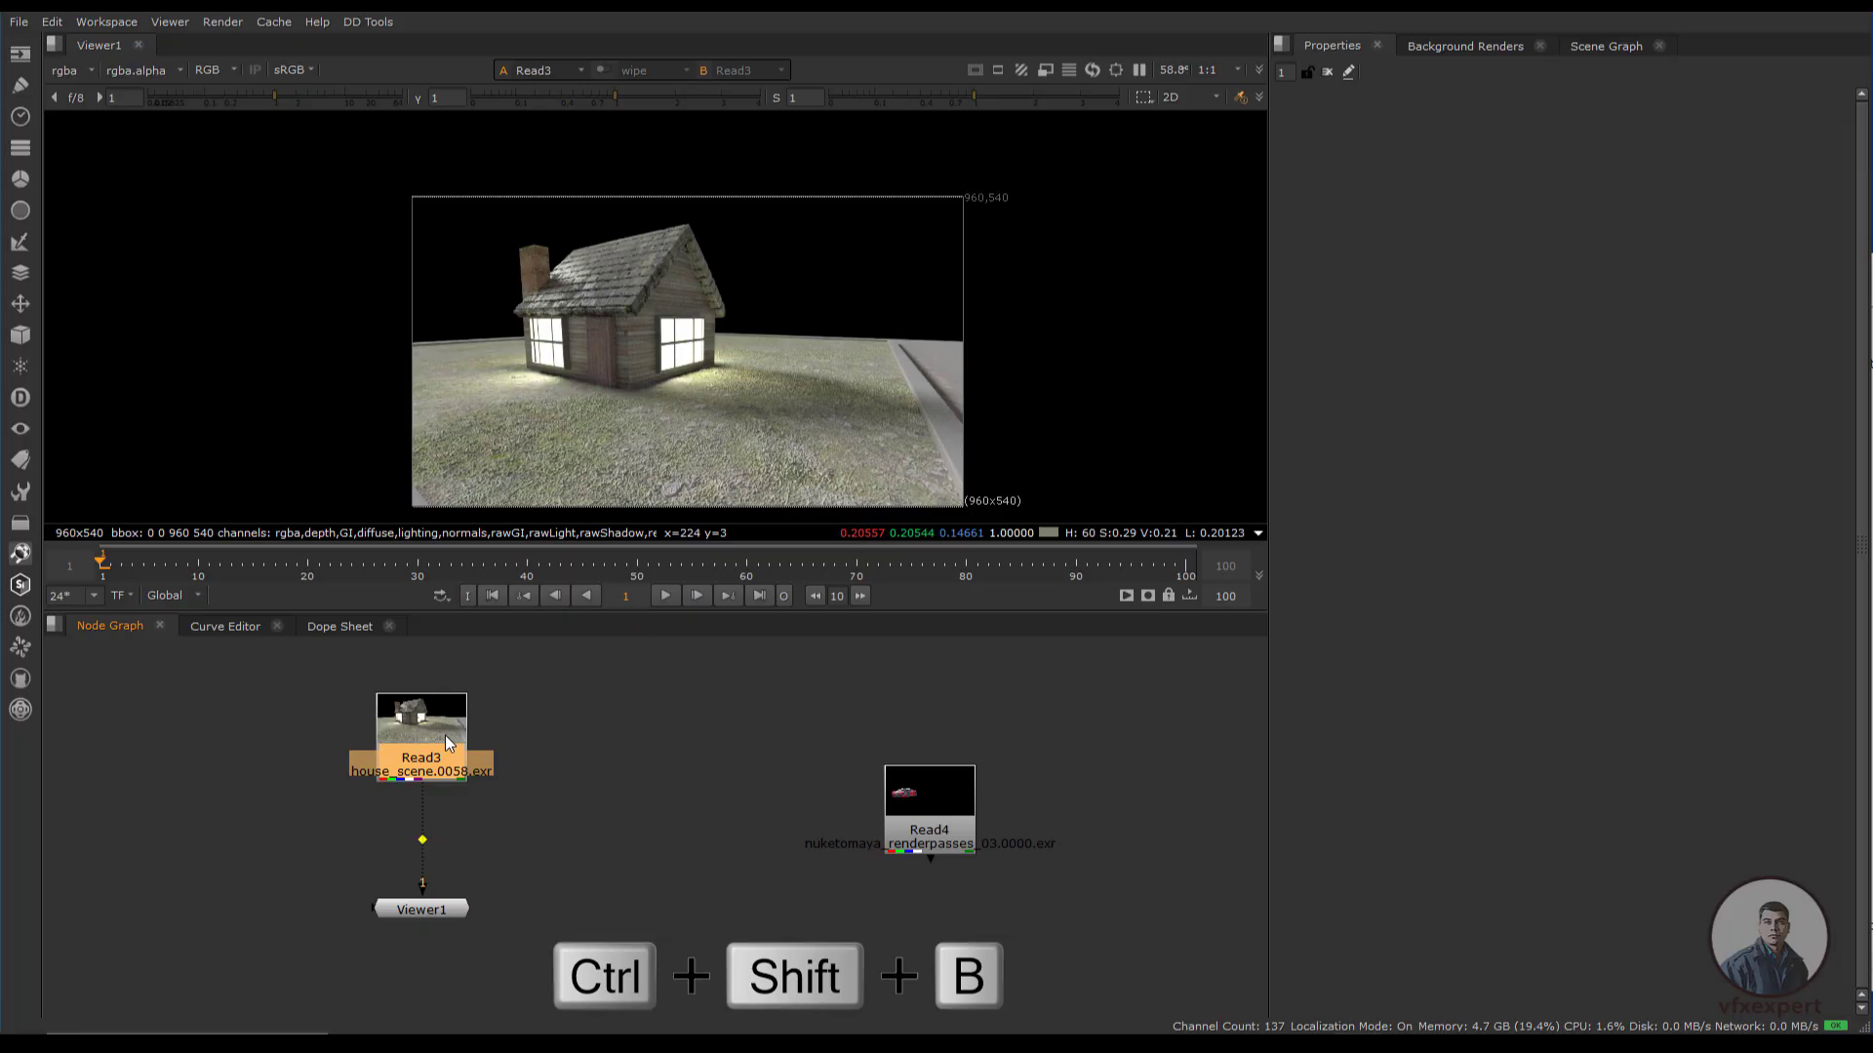
{"action": "left_click_drag", "start_coordinate": [899, 311], "coordinate": [734, 357]}
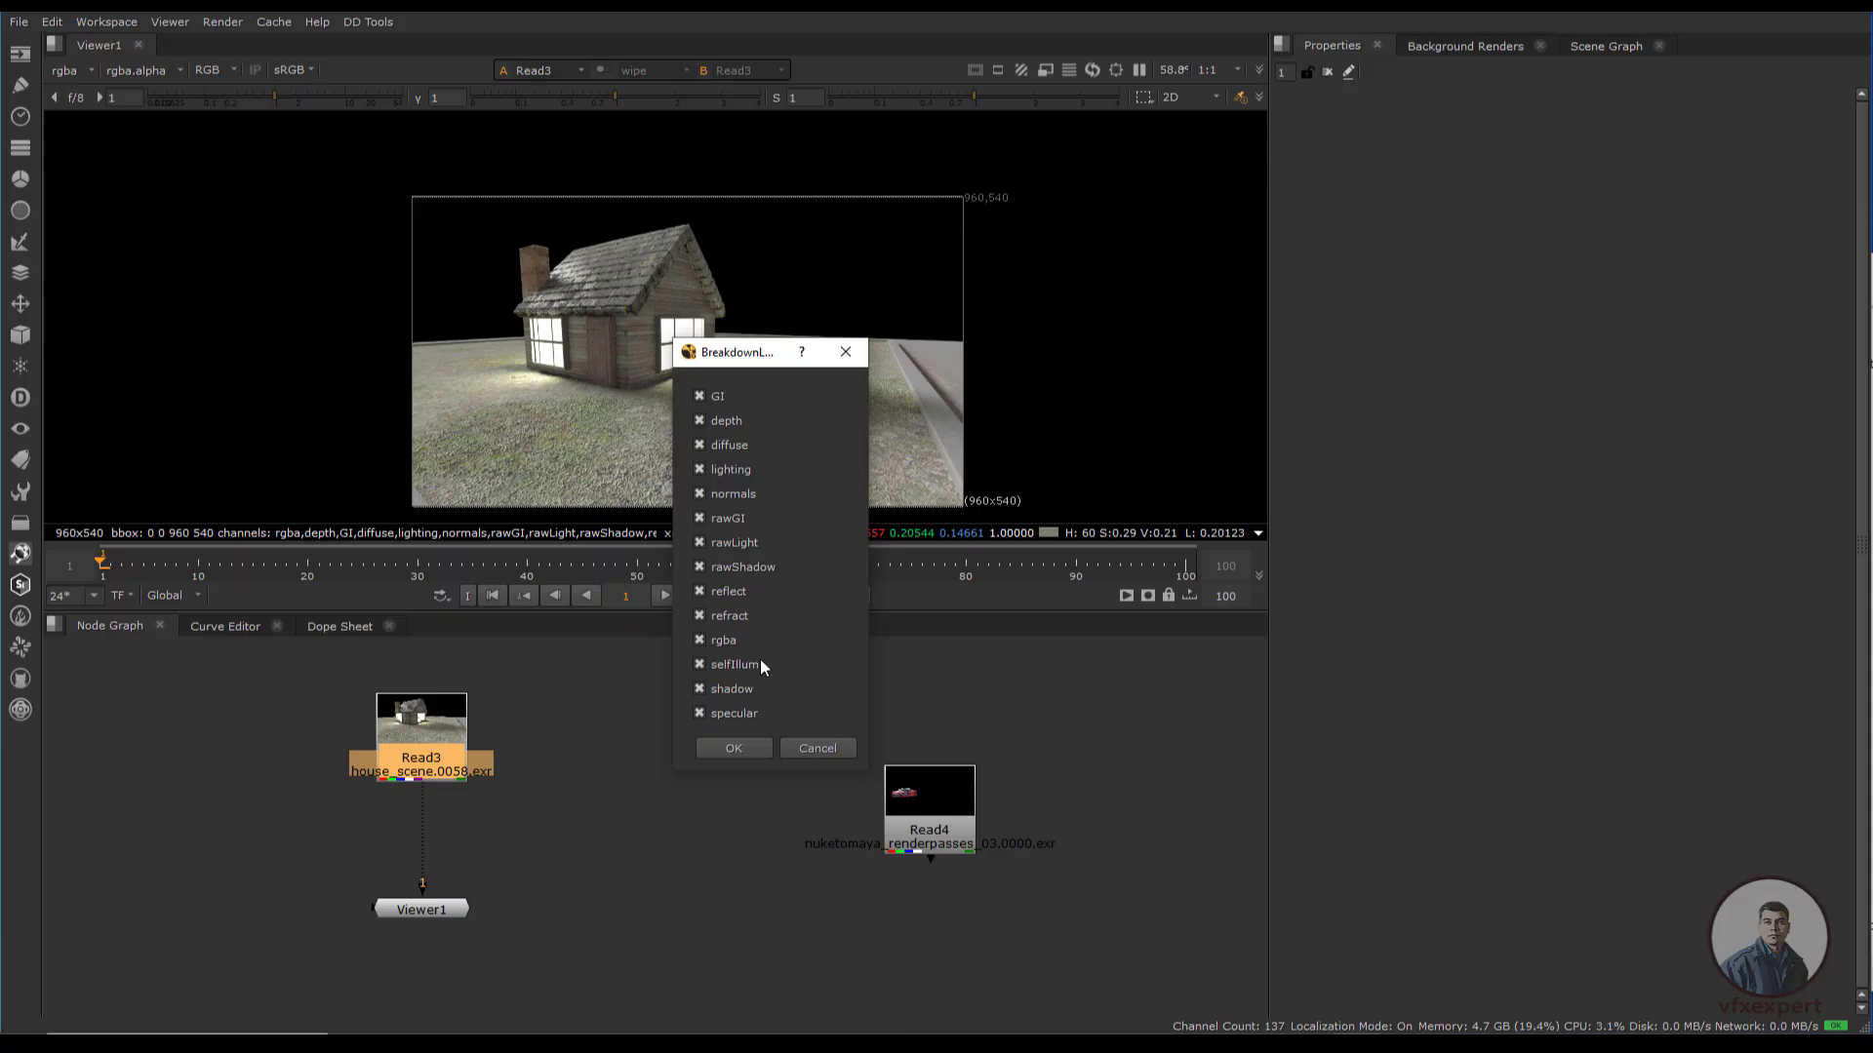
{"action": "left_click", "coordinate": [699, 641]}
{"action": "left_click", "coordinate": [738, 749]}
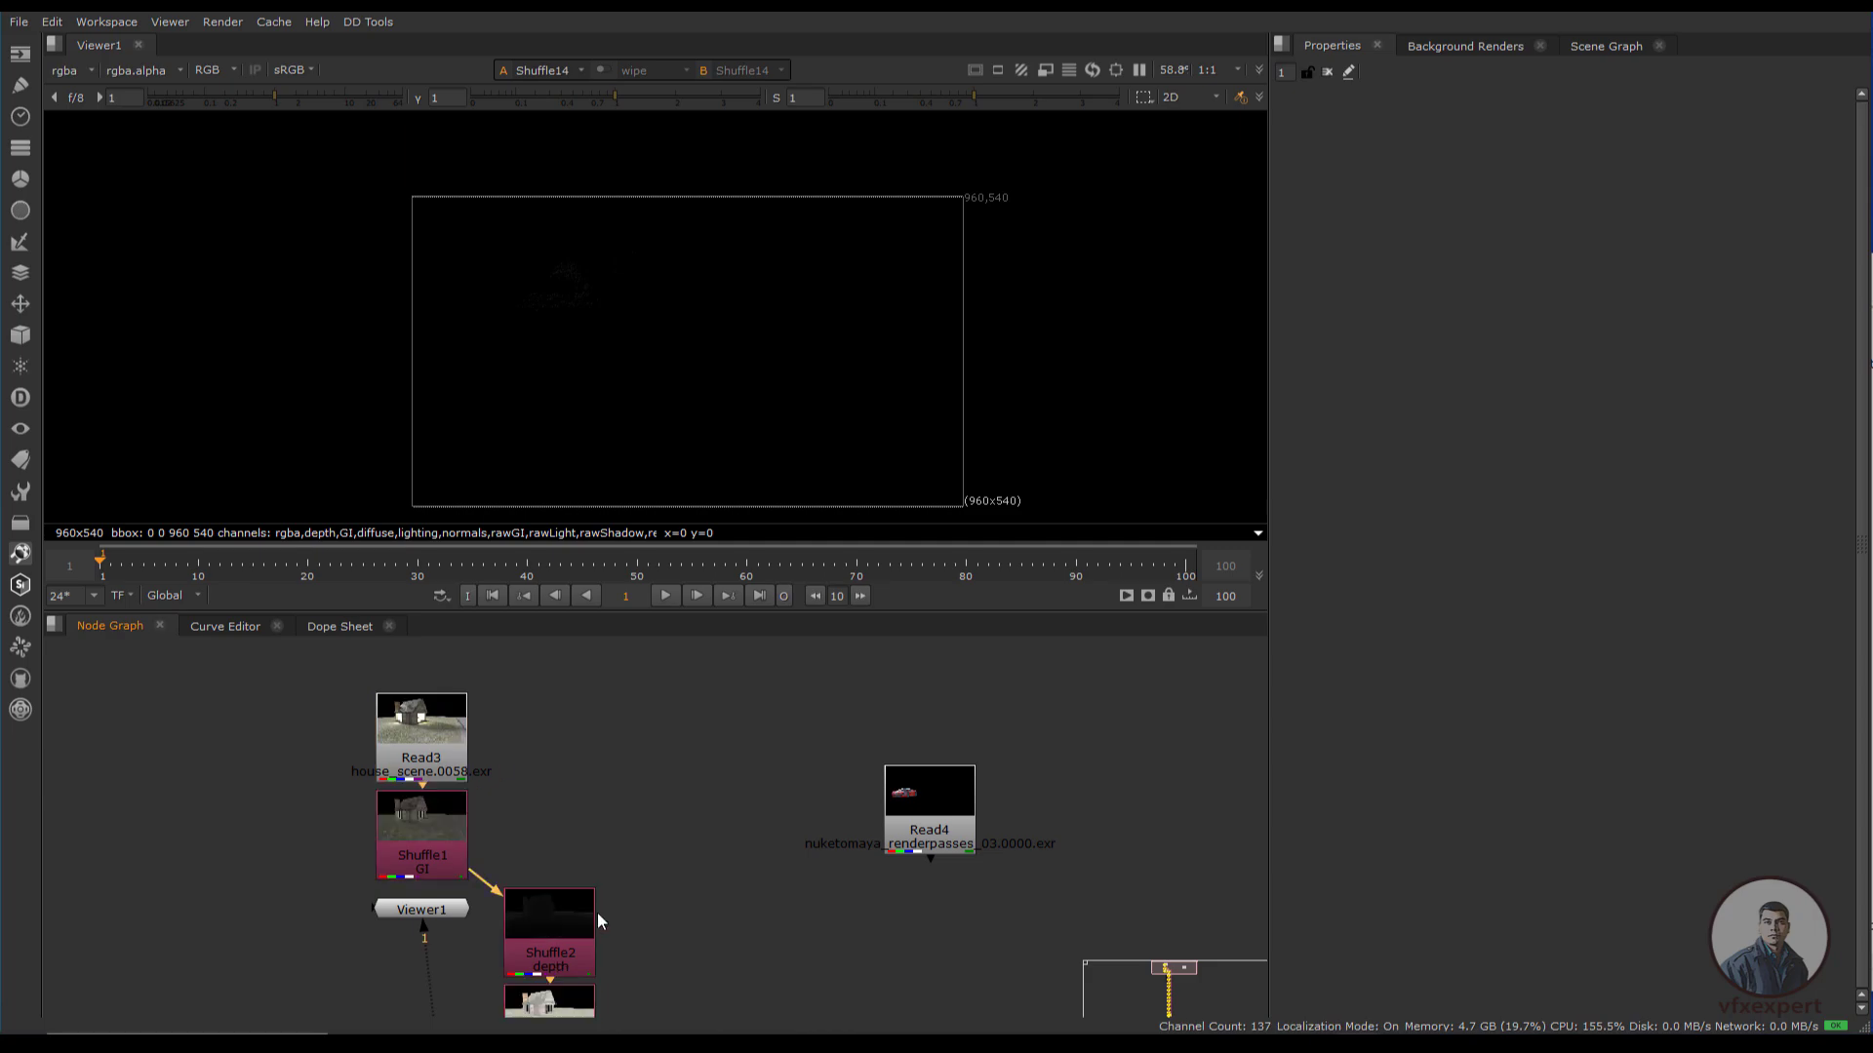
Move Read3 up from the Shuffle stack and place Read4 and Viewer1 clear of it.
{"action": "left_click_drag", "start_coordinate": [443, 737], "coordinate": [443, 690]}
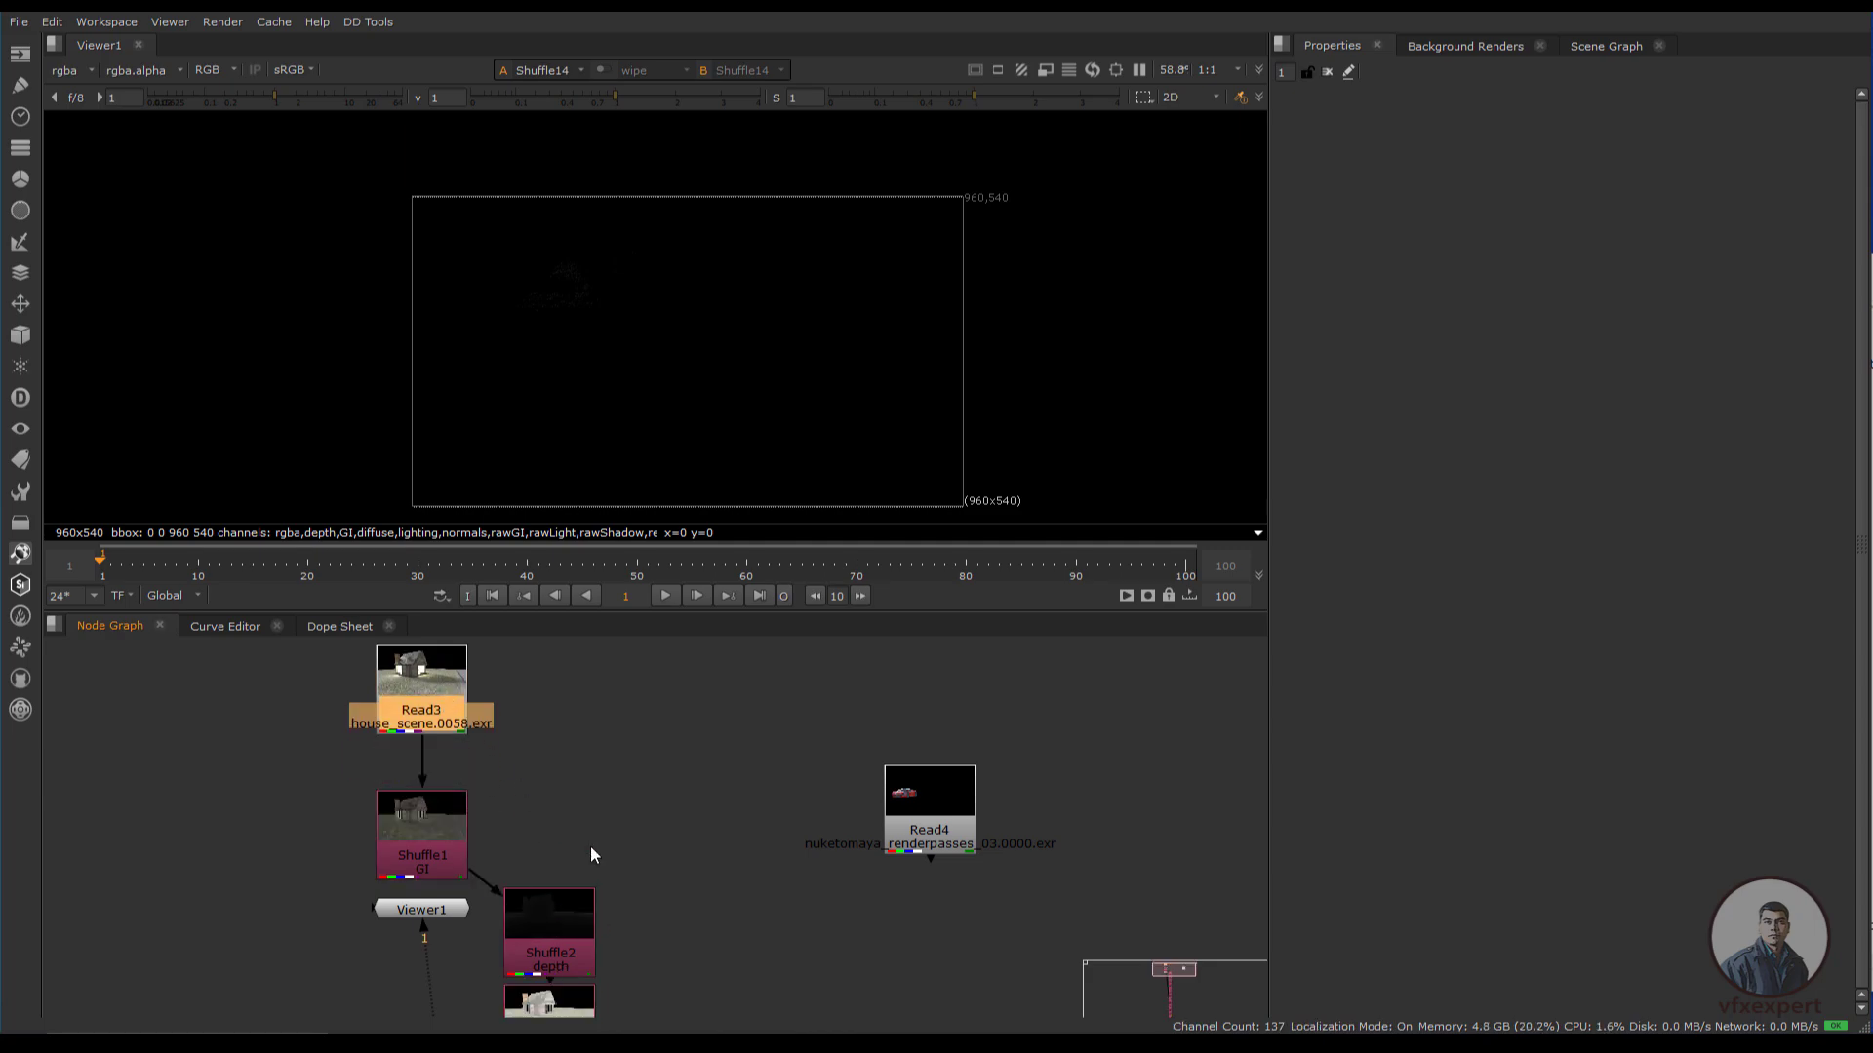
{"action": "left_click_drag", "start_coordinate": [939, 806], "coordinate": [1217, 714]}
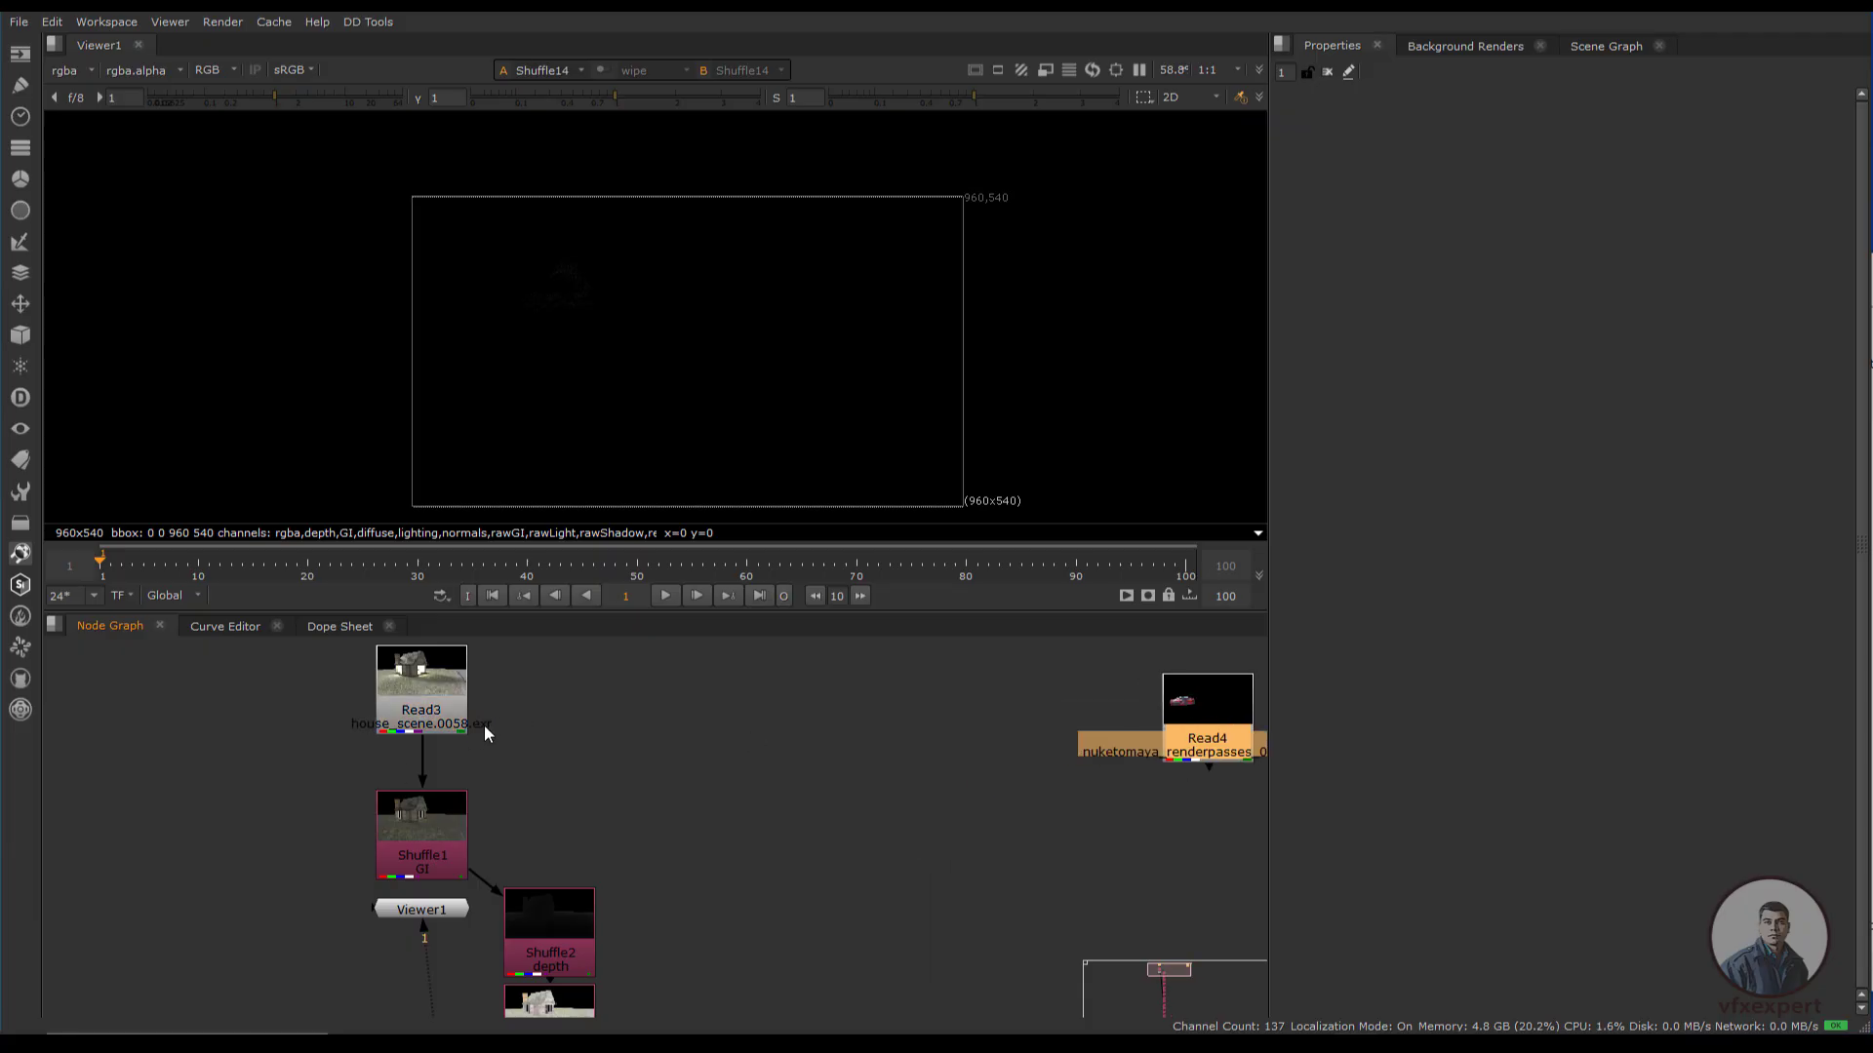
{"action": "scroll", "coordinate": [581, 759], "scroll_direction": "down", "scroll_amount": 5}
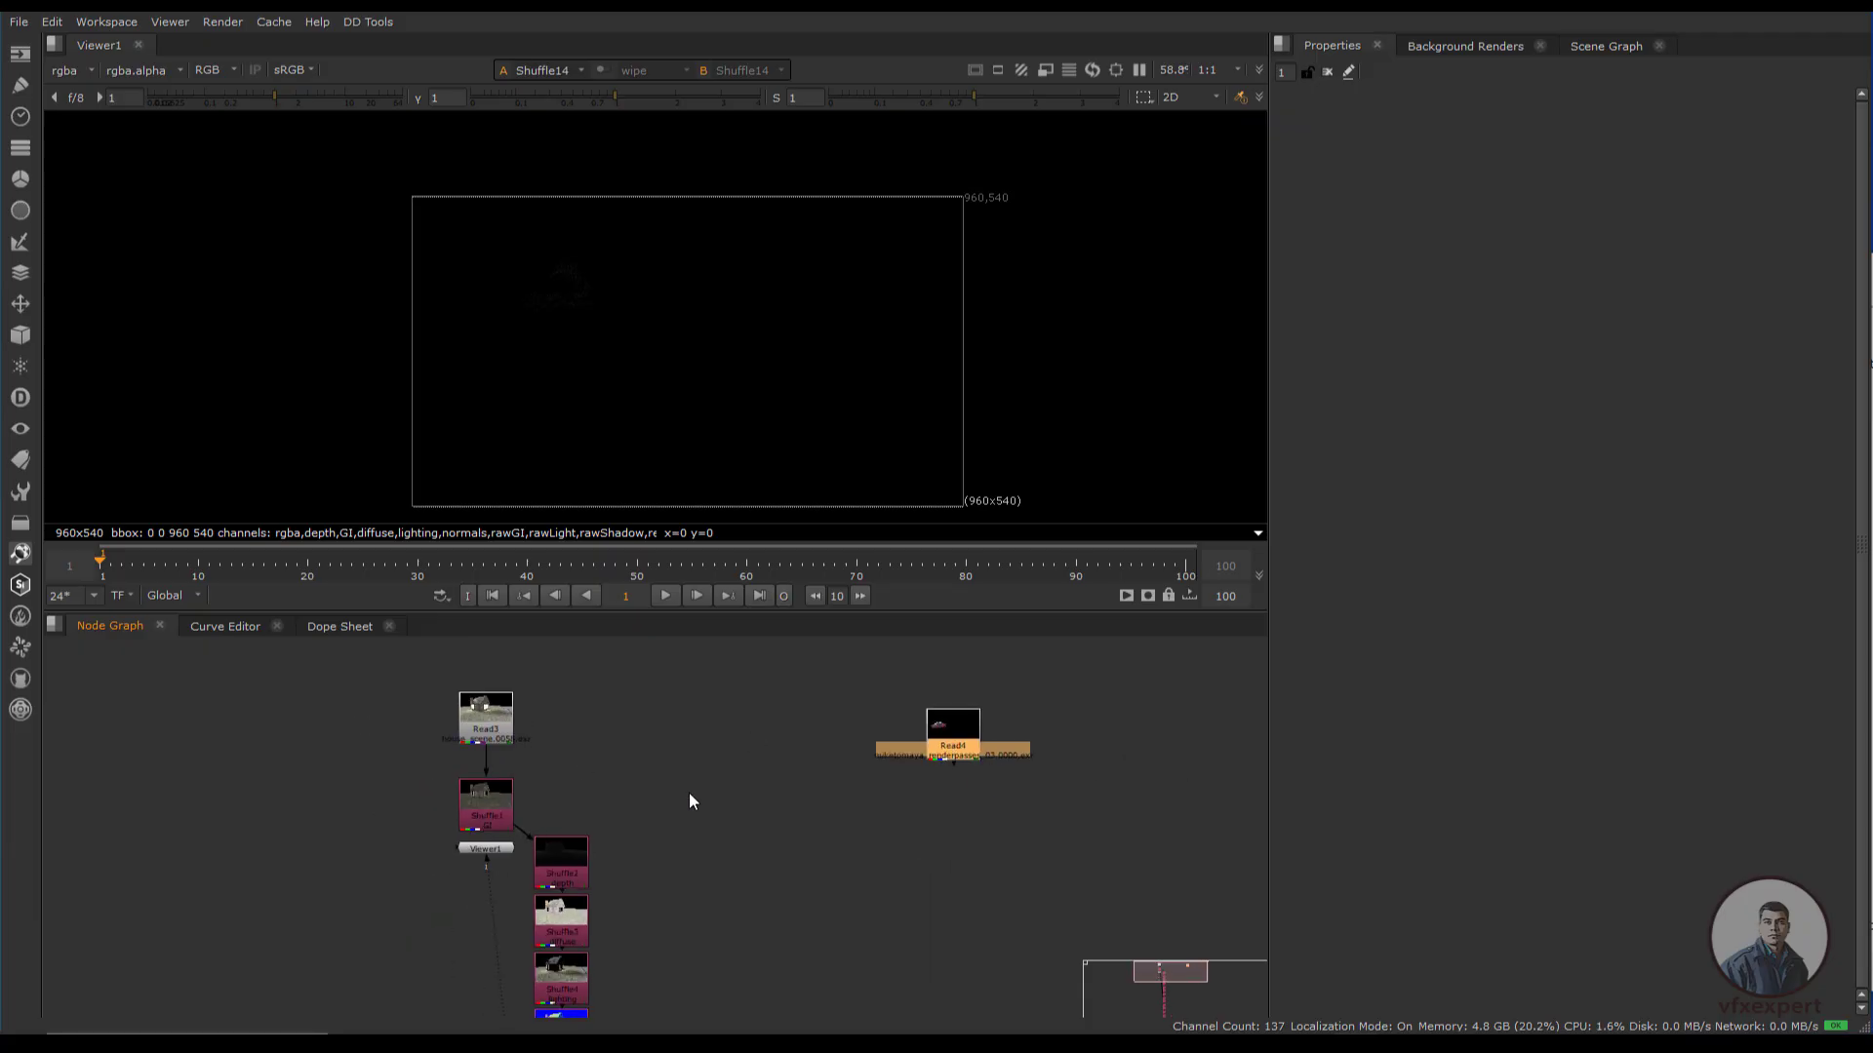
{"action": "left_click_drag", "start_coordinate": [429, 794], "coordinate": [600, 985]}
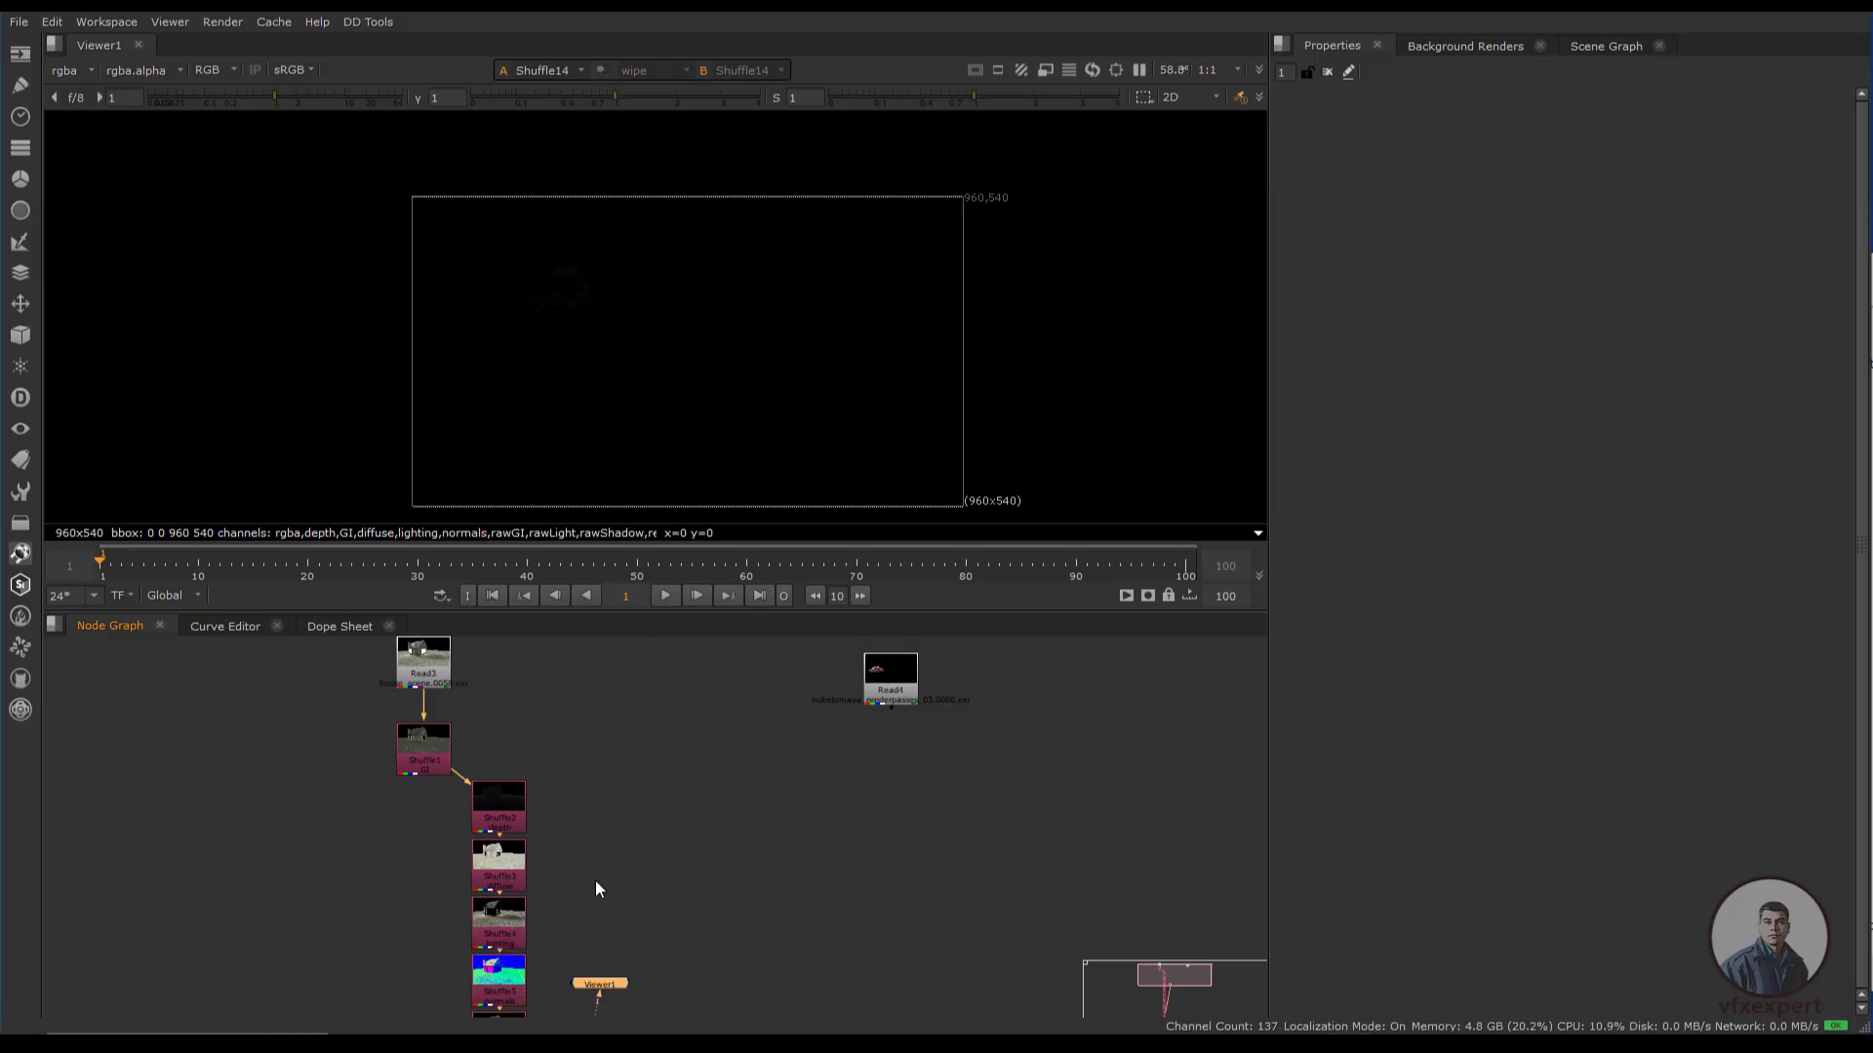
{"action": "scroll", "coordinate": [615, 873], "scroll_direction": "down", "scroll_amount": 2}
{"action": "middle_click_drag", "start_coordinate": [636, 860], "coordinate": [692, 782]}
{"action": "scroll", "coordinate": [624, 788], "scroll_direction": "up", "scroll_amount": 2}
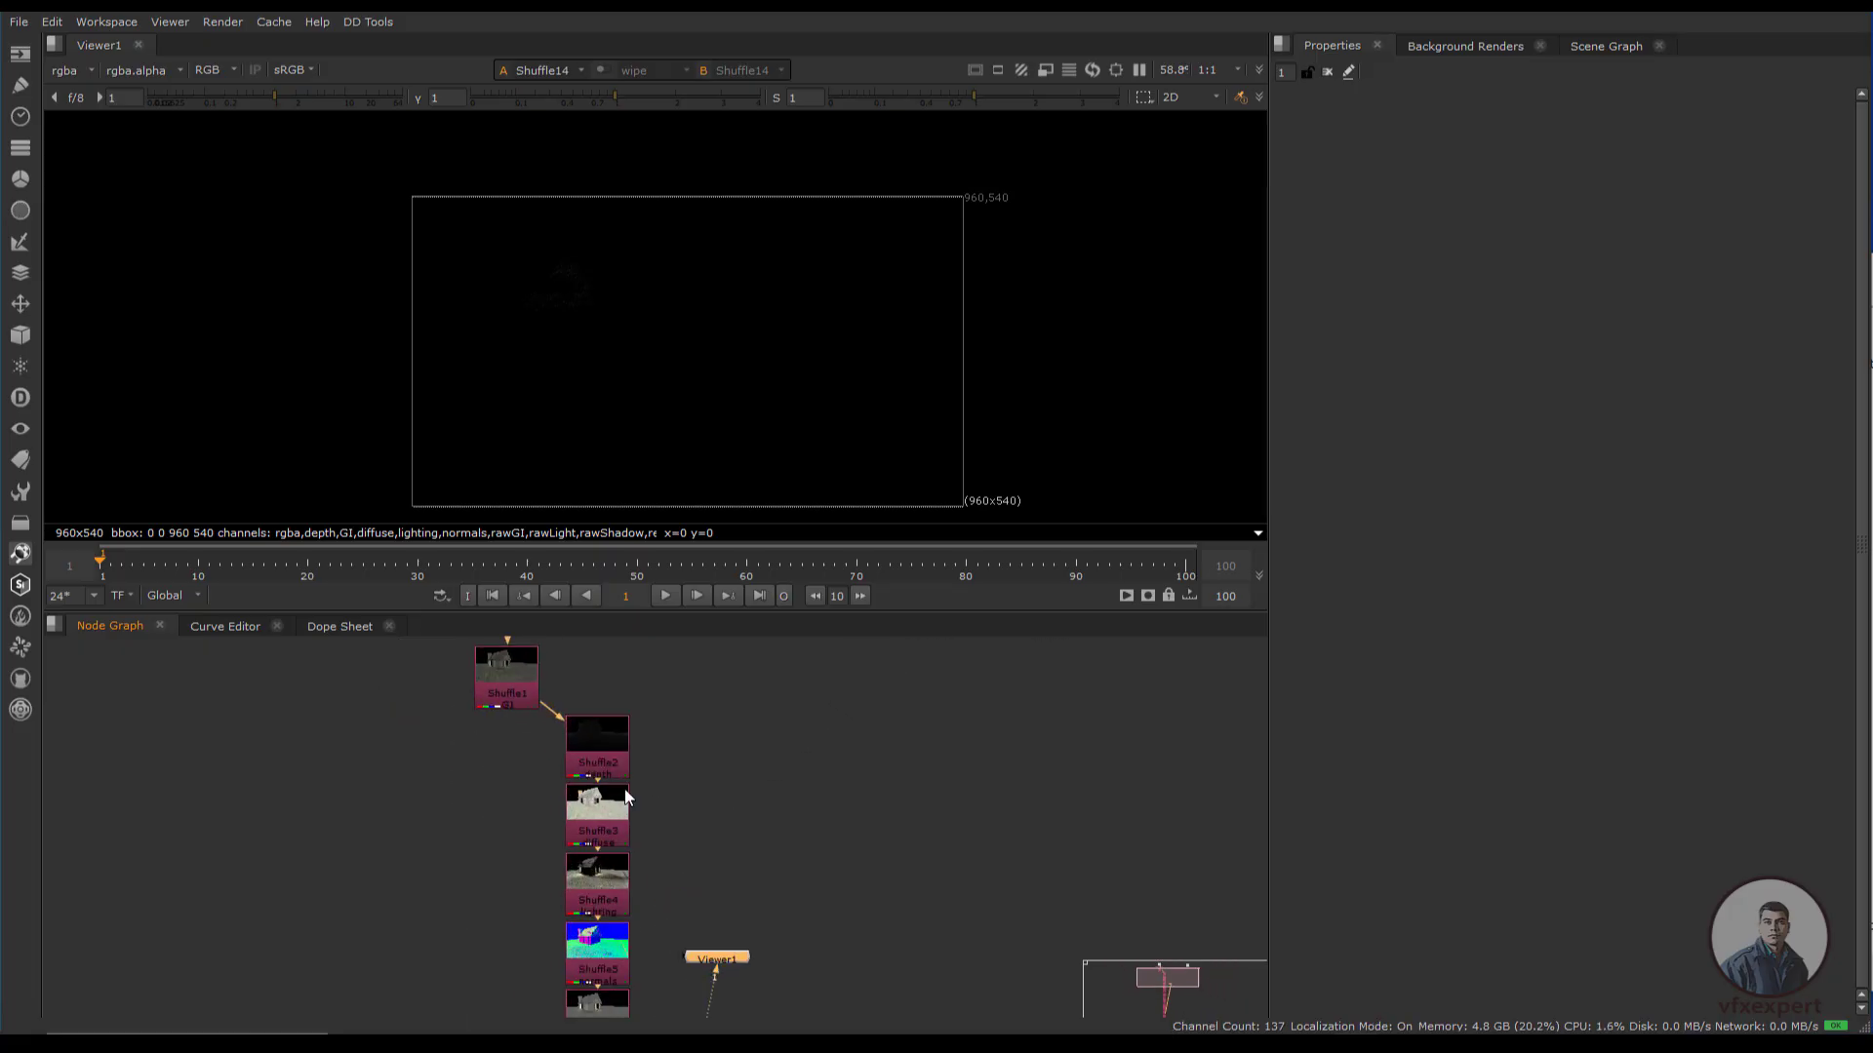
{"action": "scroll", "coordinate": [641, 798], "scroll_direction": "up", "scroll_amount": 2}
Spread Shuffle1 to Shuffle4 beside each other and connect each of them directly to Read3.
{"action": "left_click_drag", "start_coordinate": [535, 787], "coordinate": [363, 808]}
{"action": "left_click_drag", "start_coordinate": [592, 872], "coordinate": [522, 832]}
{"action": "left_click_drag", "start_coordinate": [412, 812], "coordinate": [528, 681]}
{"action": "middle_click_drag", "start_coordinate": [612, 934], "coordinate": [589, 899]}
{"action": "left_click_drag", "start_coordinate": [588, 908], "coordinate": [641, 836]}
{"action": "left_click_drag", "start_coordinate": [537, 798], "coordinate": [544, 672]}
{"action": "scroll", "coordinate": [548, 722], "scroll_direction": "down", "scroll_amount": 2}
{"action": "left_click_drag", "start_coordinate": [591, 895], "coordinate": [534, 678]}
{"action": "left_click_drag", "start_coordinate": [894, 691], "coordinate": [998, 674]}
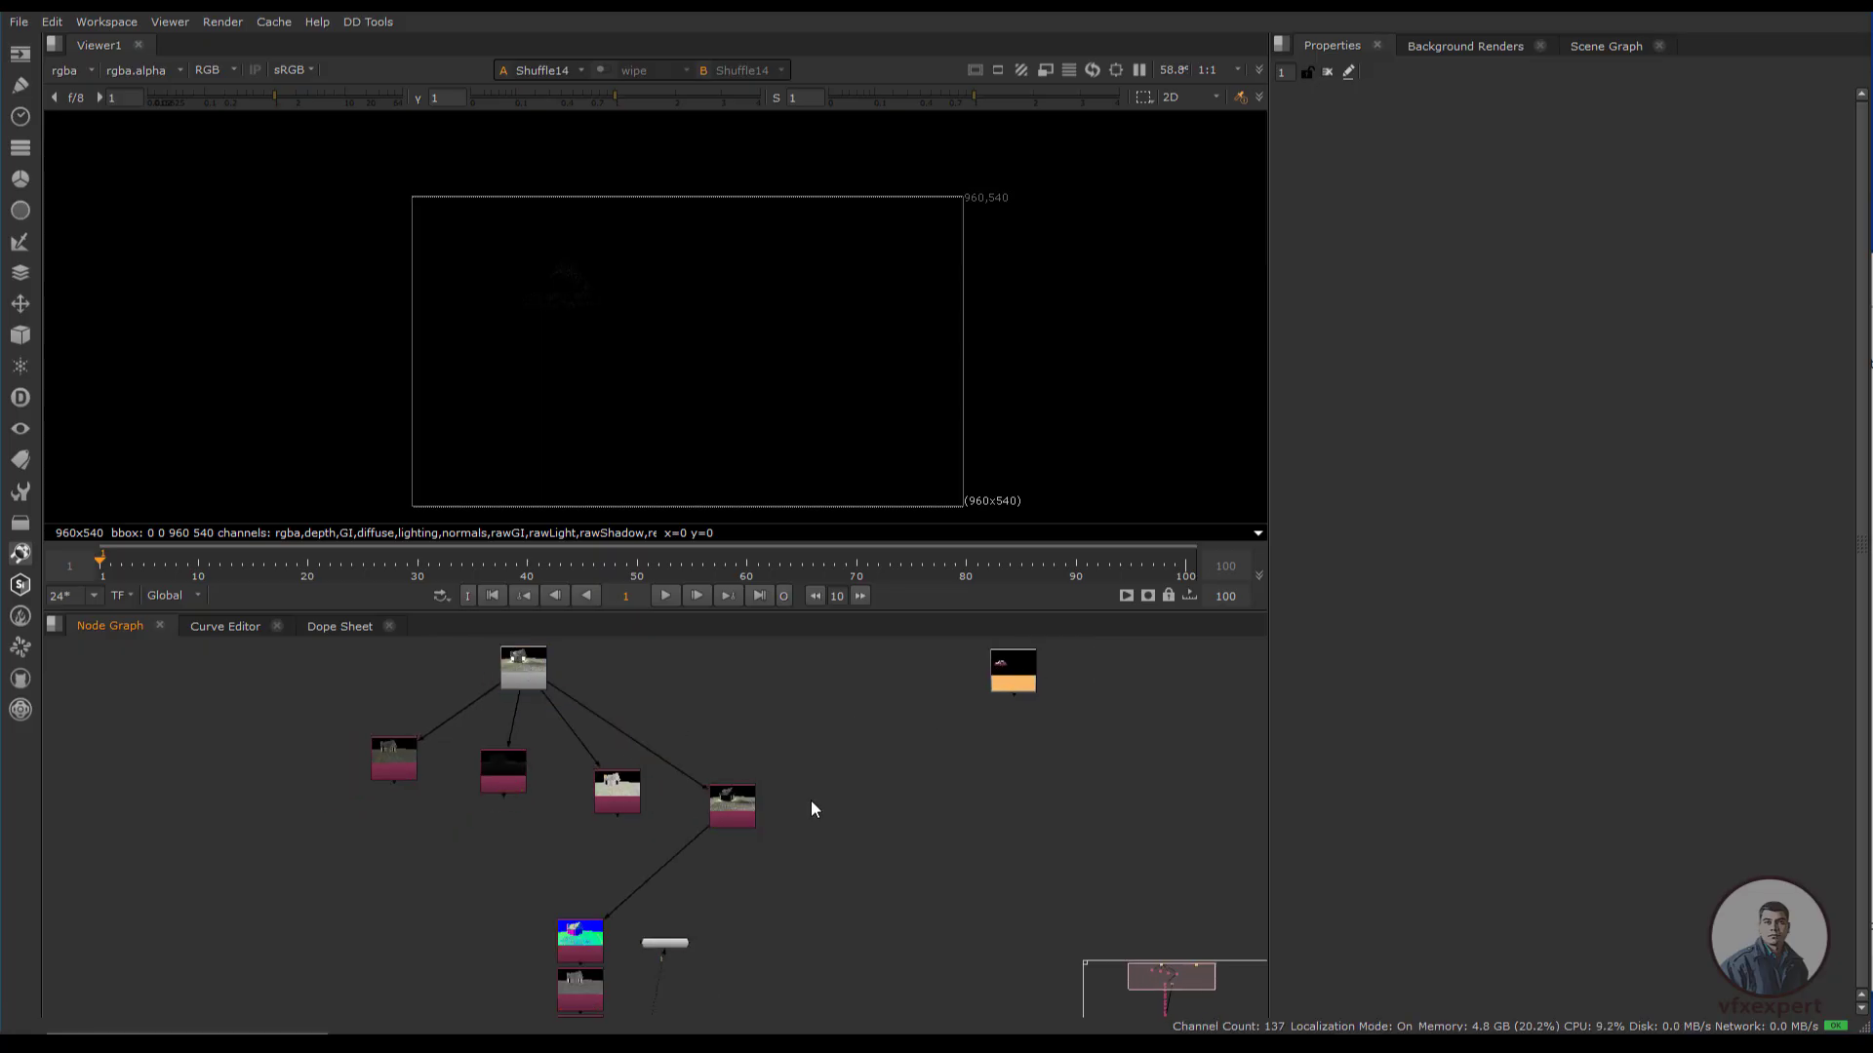
Spread the remaining stacked Shuffles of the house render out into one horizontal row.
{"action": "middle_click_drag", "start_coordinate": [812, 808], "coordinate": [618, 792]}
{"action": "left_click_drag", "start_coordinate": [380, 930], "coordinate": [483, 682]}
{"action": "middle_click_drag", "start_coordinate": [483, 682], "coordinate": [380, 641]}
{"action": "left_click_drag", "start_coordinate": [286, 934], "coordinate": [677, 747]}
{"action": "scroll", "coordinate": [456, 761], "scroll_direction": "down", "scroll_amount": 3}
{"action": "left_click_drag", "start_coordinate": [361, 893], "coordinate": [764, 755]}
{"action": "left_click_drag", "start_coordinate": [361, 949], "coordinate": [899, 755]}
{"action": "left_click_drag", "start_coordinate": [284, 926], "coordinate": [889, 674]}
{"action": "left_click_drag", "start_coordinate": [277, 956], "coordinate": [1020, 673]}
{"action": "left_click_drag", "start_coordinate": [277, 1008], "coordinate": [1090, 673]}
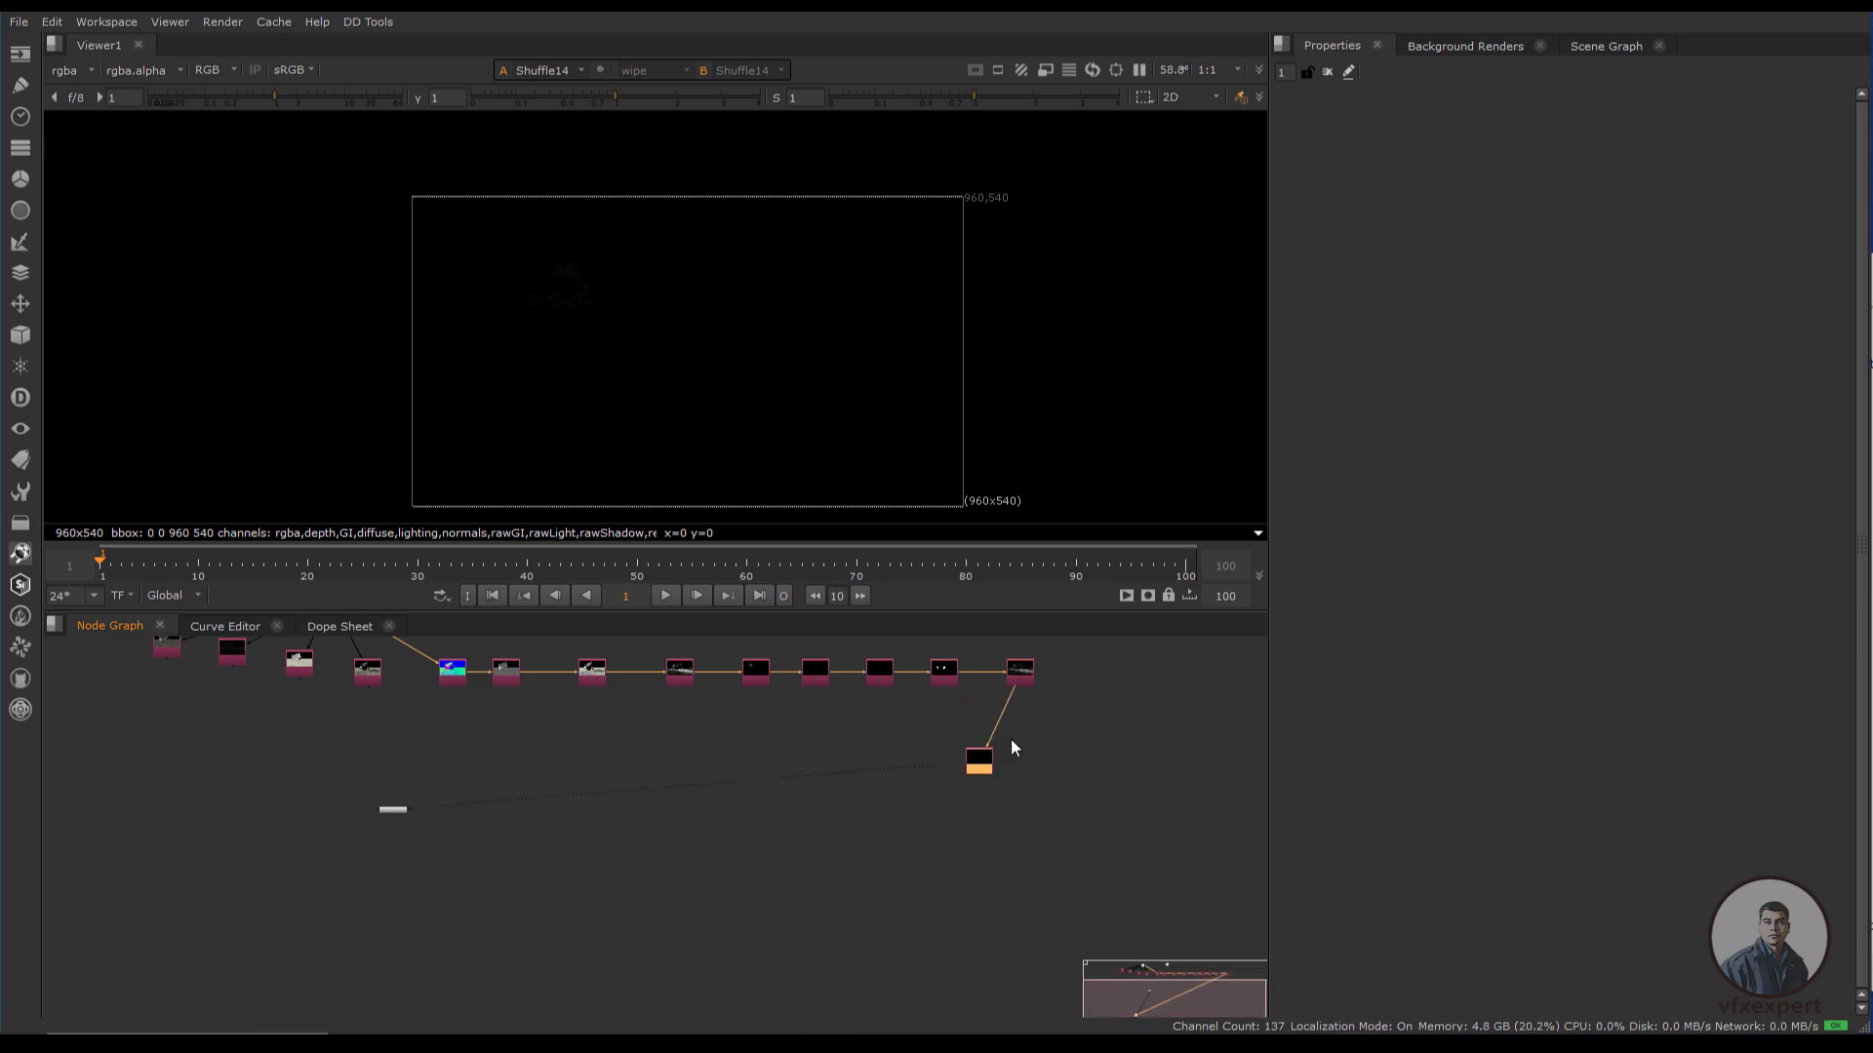
Move Read3 over the spread-out row and connect the first group of its chained Shuffles directly to Read3.
{"action": "middle_click_drag", "start_coordinate": [479, 675], "coordinate": [535, 832]}
{"action": "scroll", "coordinate": [535, 832], "scroll_direction": "up", "scroll_amount": 3}
{"action": "left_click_drag", "start_coordinate": [291, 710], "coordinate": [550, 706]}
{"action": "left_click_drag", "start_coordinate": [627, 690], "coordinate": [769, 686]}
{"action": "left_click_drag", "start_coordinate": [537, 827], "coordinate": [555, 710]}
{"action": "left_click_drag", "start_coordinate": [634, 827], "coordinate": [556, 710]}
{"action": "left_click_drag", "start_coordinate": [770, 827], "coordinate": [558, 707]}
{"action": "left_click_drag", "start_coordinate": [924, 827], "coordinate": [561, 702]}
Continue along the house Shuffle row, connecting the next chained Shuffles directly to Read3.
{"action": "middle_click_drag", "start_coordinate": [1047, 827], "coordinate": [893, 833]}
{"action": "left_click_drag", "start_coordinate": [893, 833], "coordinate": [813, 852]}
{"action": "left_click_drag", "start_coordinate": [954, 838], "coordinate": [928, 854]}
{"action": "left_click_drag", "start_coordinate": [995, 837], "coordinate": [404, 724]}
{"action": "left_click_drag", "start_coordinate": [1107, 832], "coordinate": [410, 719]}
{"action": "middle_click_drag", "start_coordinate": [1175, 840], "coordinate": [928, 807]}
{"action": "left_click_drag", "start_coordinate": [928, 807], "coordinate": [161, 688]}
Tidy the positions at the end of the Shuffle row and connect the last Shuffle directly to Read3.
{"action": "left_click_drag", "start_coordinate": [1047, 808], "coordinate": [1008, 828]}
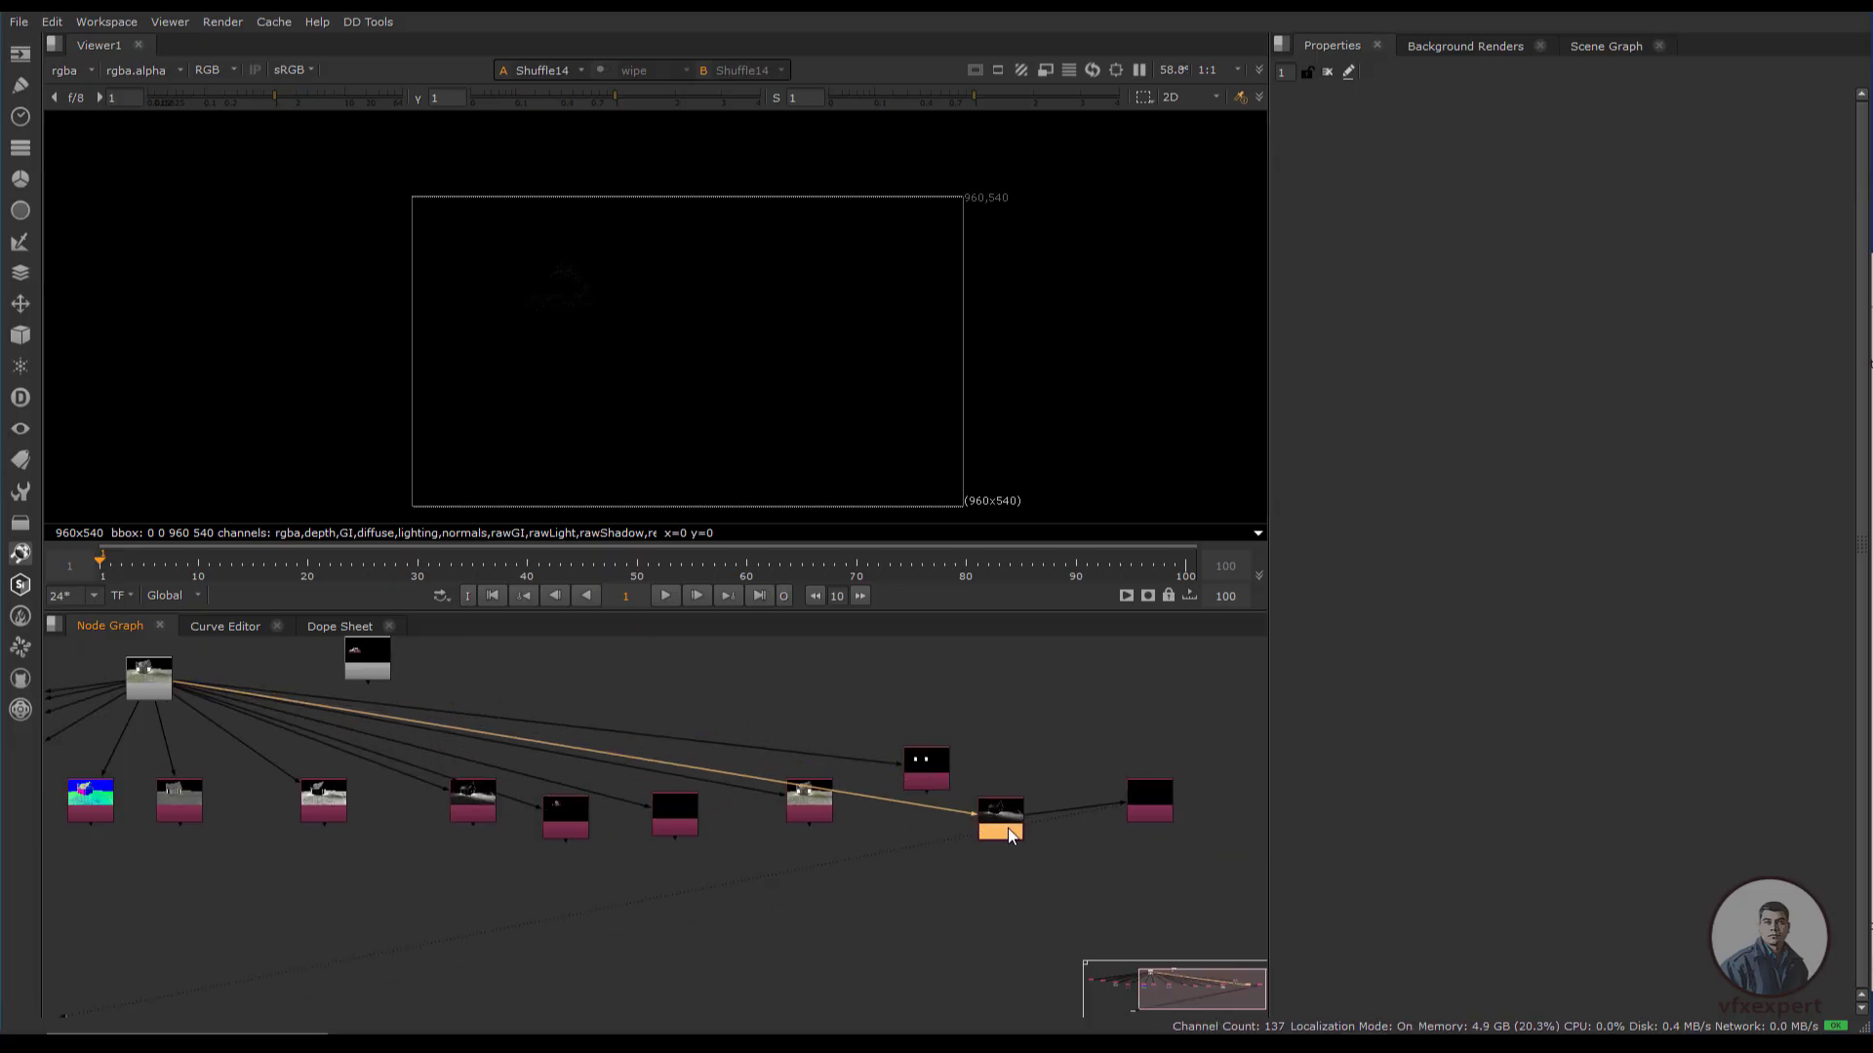
{"action": "left_click_drag", "start_coordinate": [934, 776], "coordinate": [936, 778]}
{"action": "left_click_drag", "start_coordinate": [808, 813], "coordinate": [803, 843]}
{"action": "left_click_drag", "start_coordinate": [179, 683], "coordinate": [237, 688]}
{"action": "left_click", "coordinate": [1145, 809]}
{"action": "left_click_drag", "start_coordinate": [1163, 811], "coordinate": [1191, 791]}
{"action": "left_click_drag", "start_coordinate": [1036, 811], "coordinate": [195, 686]}
Move Read4 and Viewer1 aside, then select all the house Shuffles and auto-arrange them into an even row.
{"action": "left_click_drag", "start_coordinate": [374, 660], "coordinate": [469, 660]}
{"action": "scroll", "coordinate": [699, 707], "scroll_direction": "down", "scroll_amount": 3}
{"action": "middle_click_drag", "start_coordinate": [732, 706], "coordinate": [799, 746]}
{"action": "left_click_drag", "start_coordinate": [636, 726], "coordinate": [738, 660]}
{"action": "left_click_drag", "start_coordinate": [340, 943], "coordinate": [908, 970]}
{"action": "left_click_drag", "start_coordinate": [1131, 746], "coordinate": [85, 881]}
{"action": "key", "text": "l"}
{"action": "left_click", "coordinate": [600, 833]}
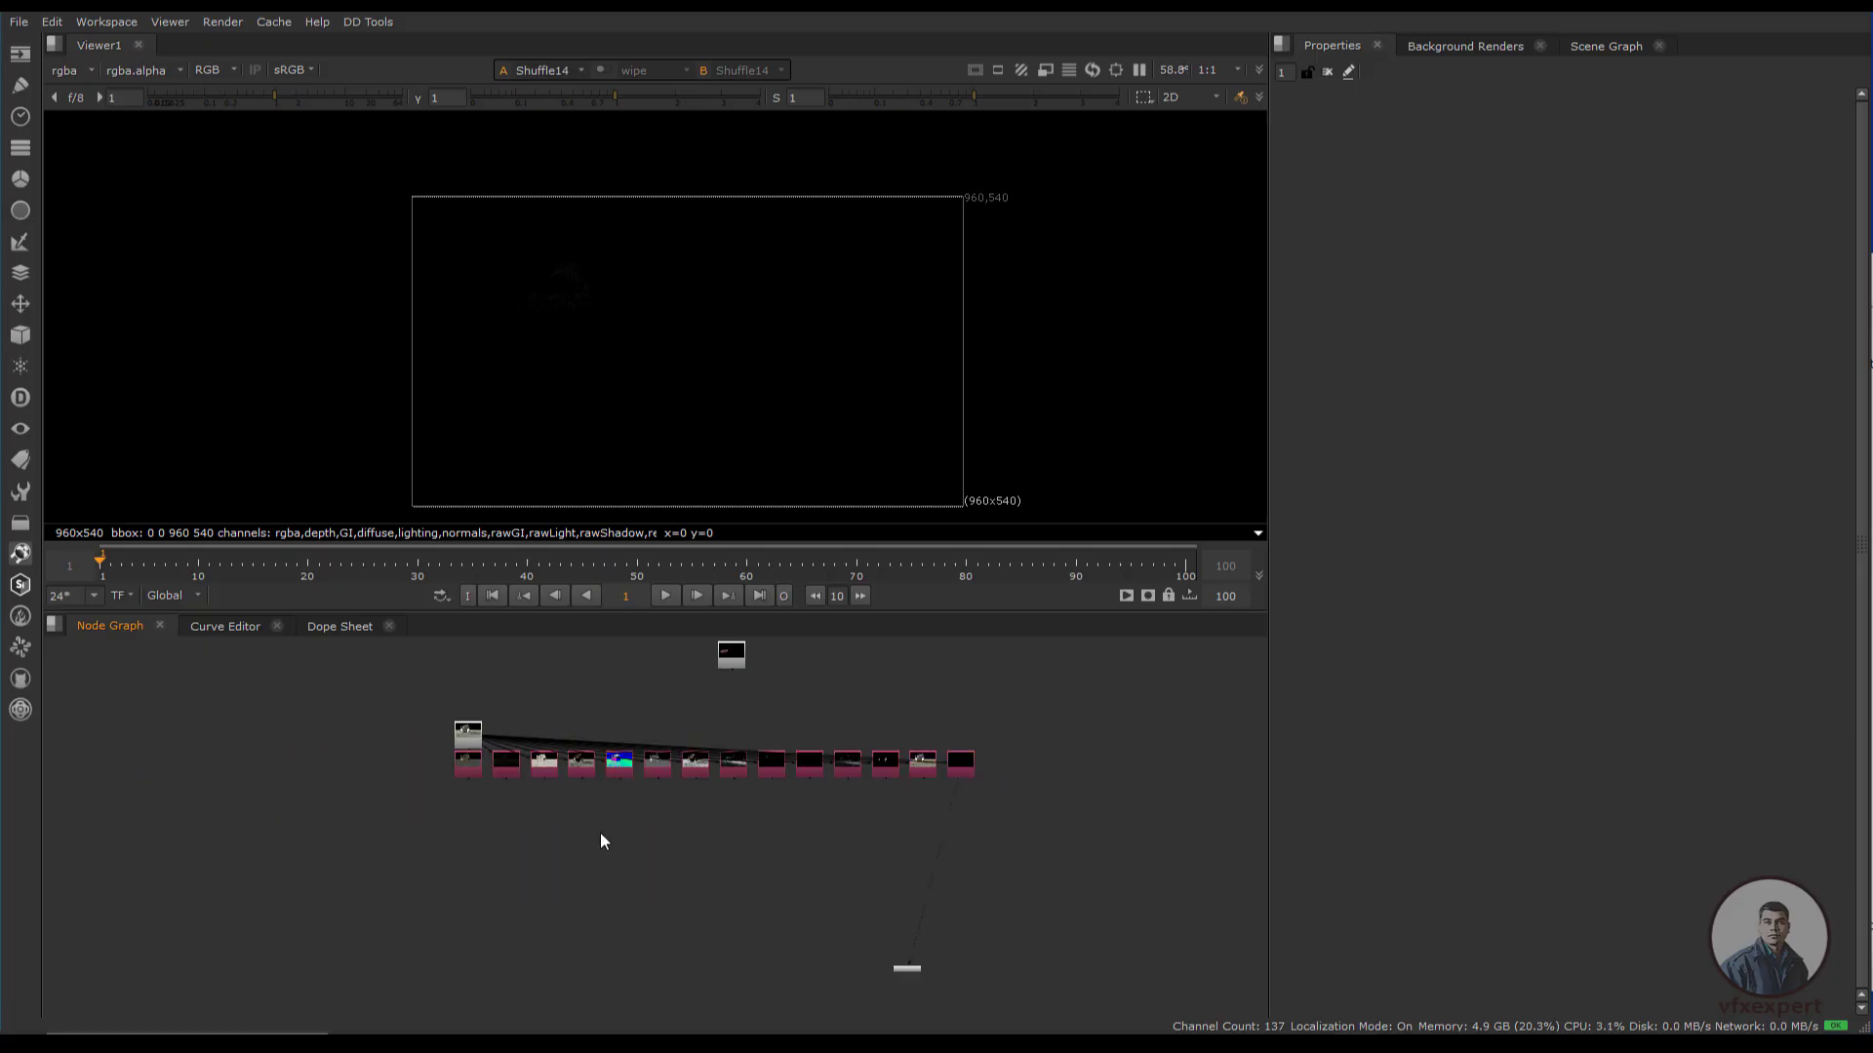
Centre Read3 above the evenly spaced row of house Shuffle nodes.
{"action": "middle_click_drag", "start_coordinate": [600, 833], "coordinate": [460, 909]}
{"action": "scroll", "coordinate": [454, 900], "scroll_direction": "up", "scroll_amount": 2}
{"action": "middle_click_drag", "start_coordinate": [680, 671], "coordinate": [669, 718]}
{"action": "left_click_drag", "start_coordinate": [275, 845], "coordinate": [622, 776]}
{"action": "scroll", "coordinate": [659, 905], "scroll_direction": "up", "scroll_amount": 3}
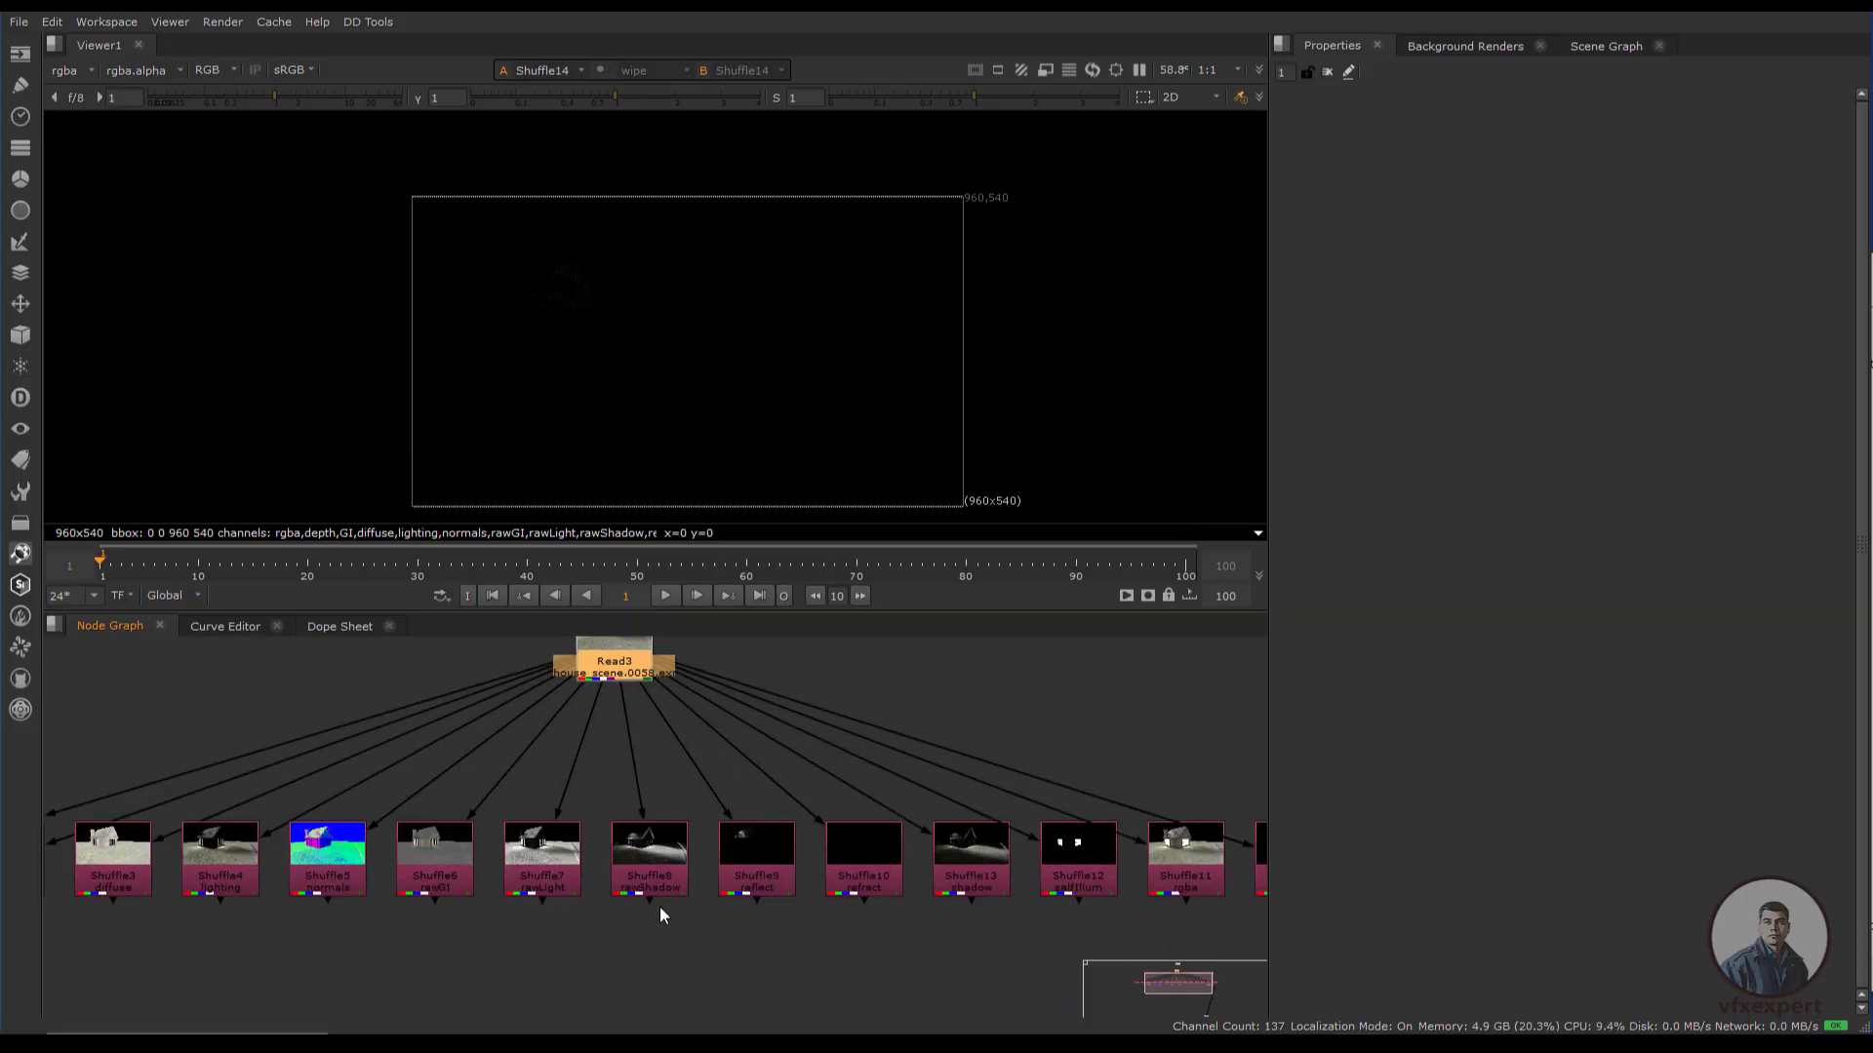
{"action": "scroll", "coordinate": [587, 920], "scroll_direction": "down", "scroll_amount": 2}
{"action": "middle_click_drag", "start_coordinate": [669, 930], "coordinate": [679, 897]}
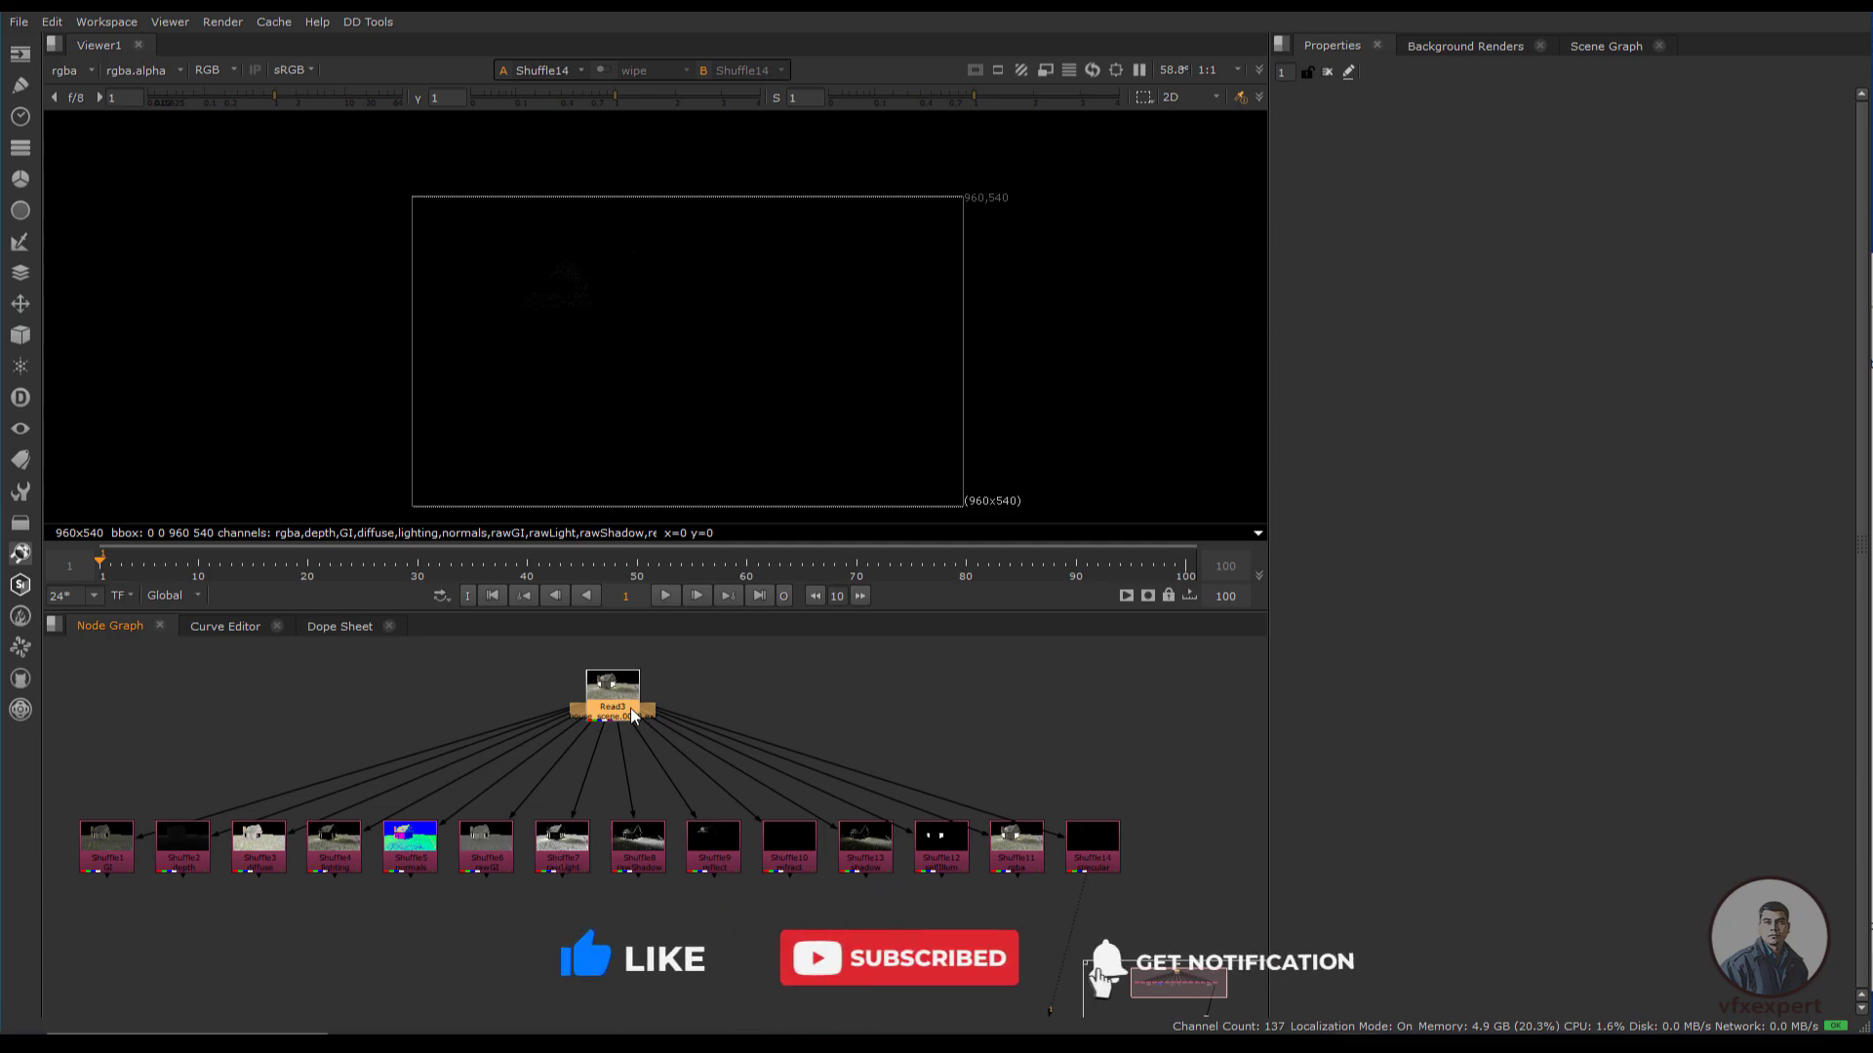
{"action": "scroll", "coordinate": [437, 940], "scroll_direction": "down", "scroll_amount": 1}
{"action": "middle_click_drag", "start_coordinate": [245, 930], "coordinate": [391, 922]}
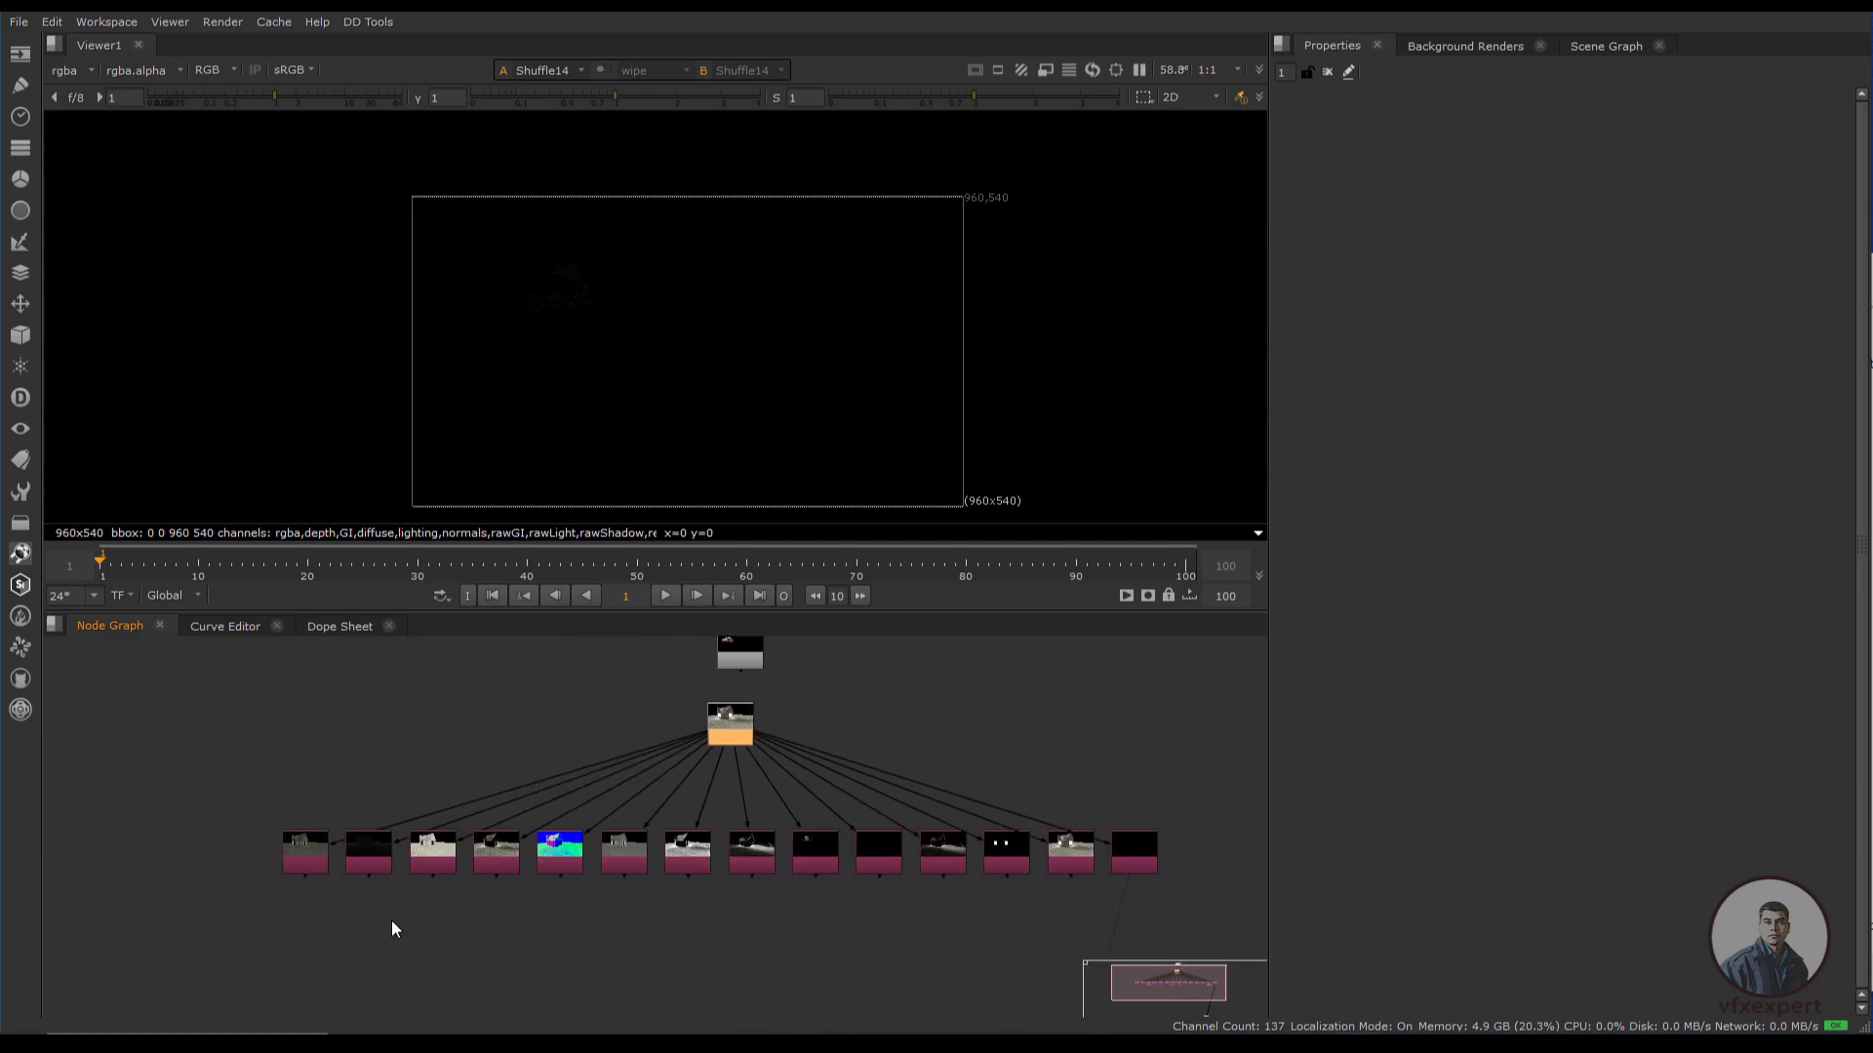
View the GI Shuffle and the diffuse Shuffle one after the other in Viewer1.
{"action": "left_click", "coordinate": [310, 857]}
{"action": "key", "text": "1"}
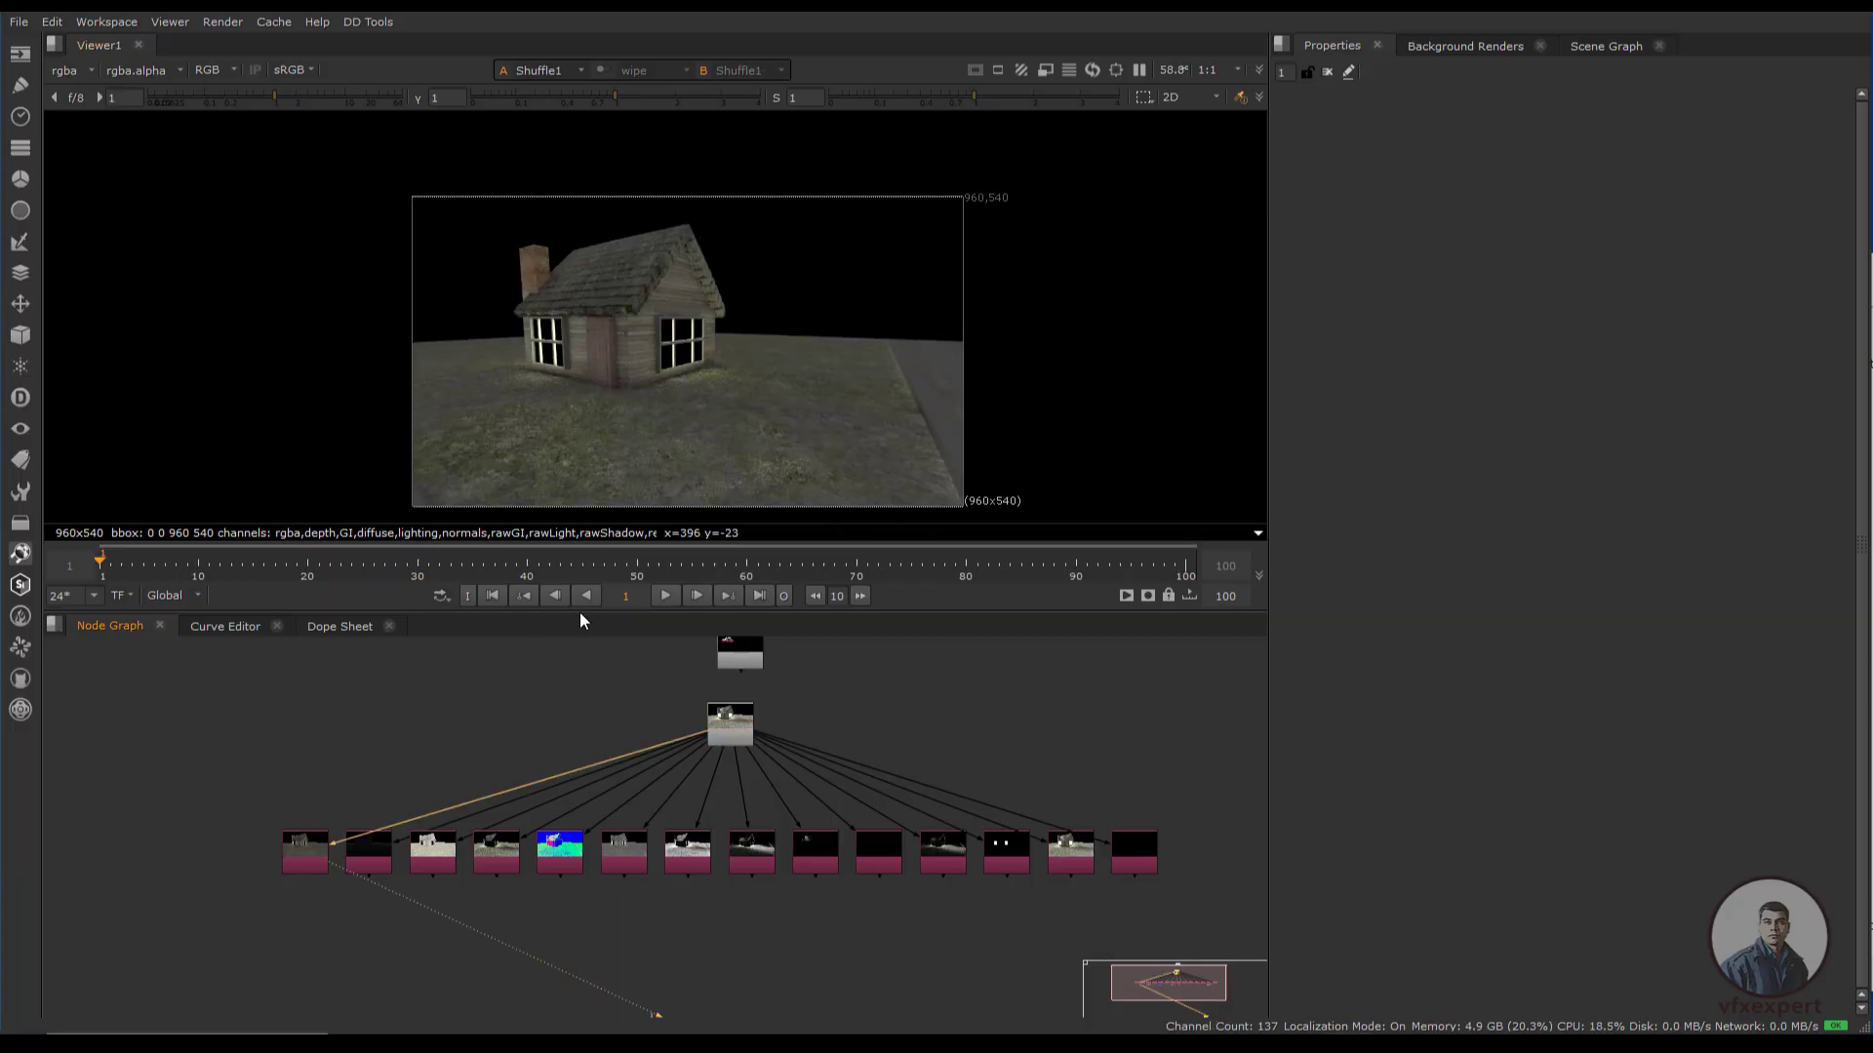
{"action": "left_click", "coordinate": [437, 852]}
{"action": "key", "text": "1"}
Move Read4 well away from the house tree and place Viewer1 below it, connected to Read4.
{"action": "scroll", "coordinate": [723, 887], "scroll_direction": "down", "scroll_amount": 2}
{"action": "middle_click_drag", "start_coordinate": [723, 887], "coordinate": [384, 859]}
{"action": "left_click_drag", "start_coordinate": [406, 724], "coordinate": [938, 740]}
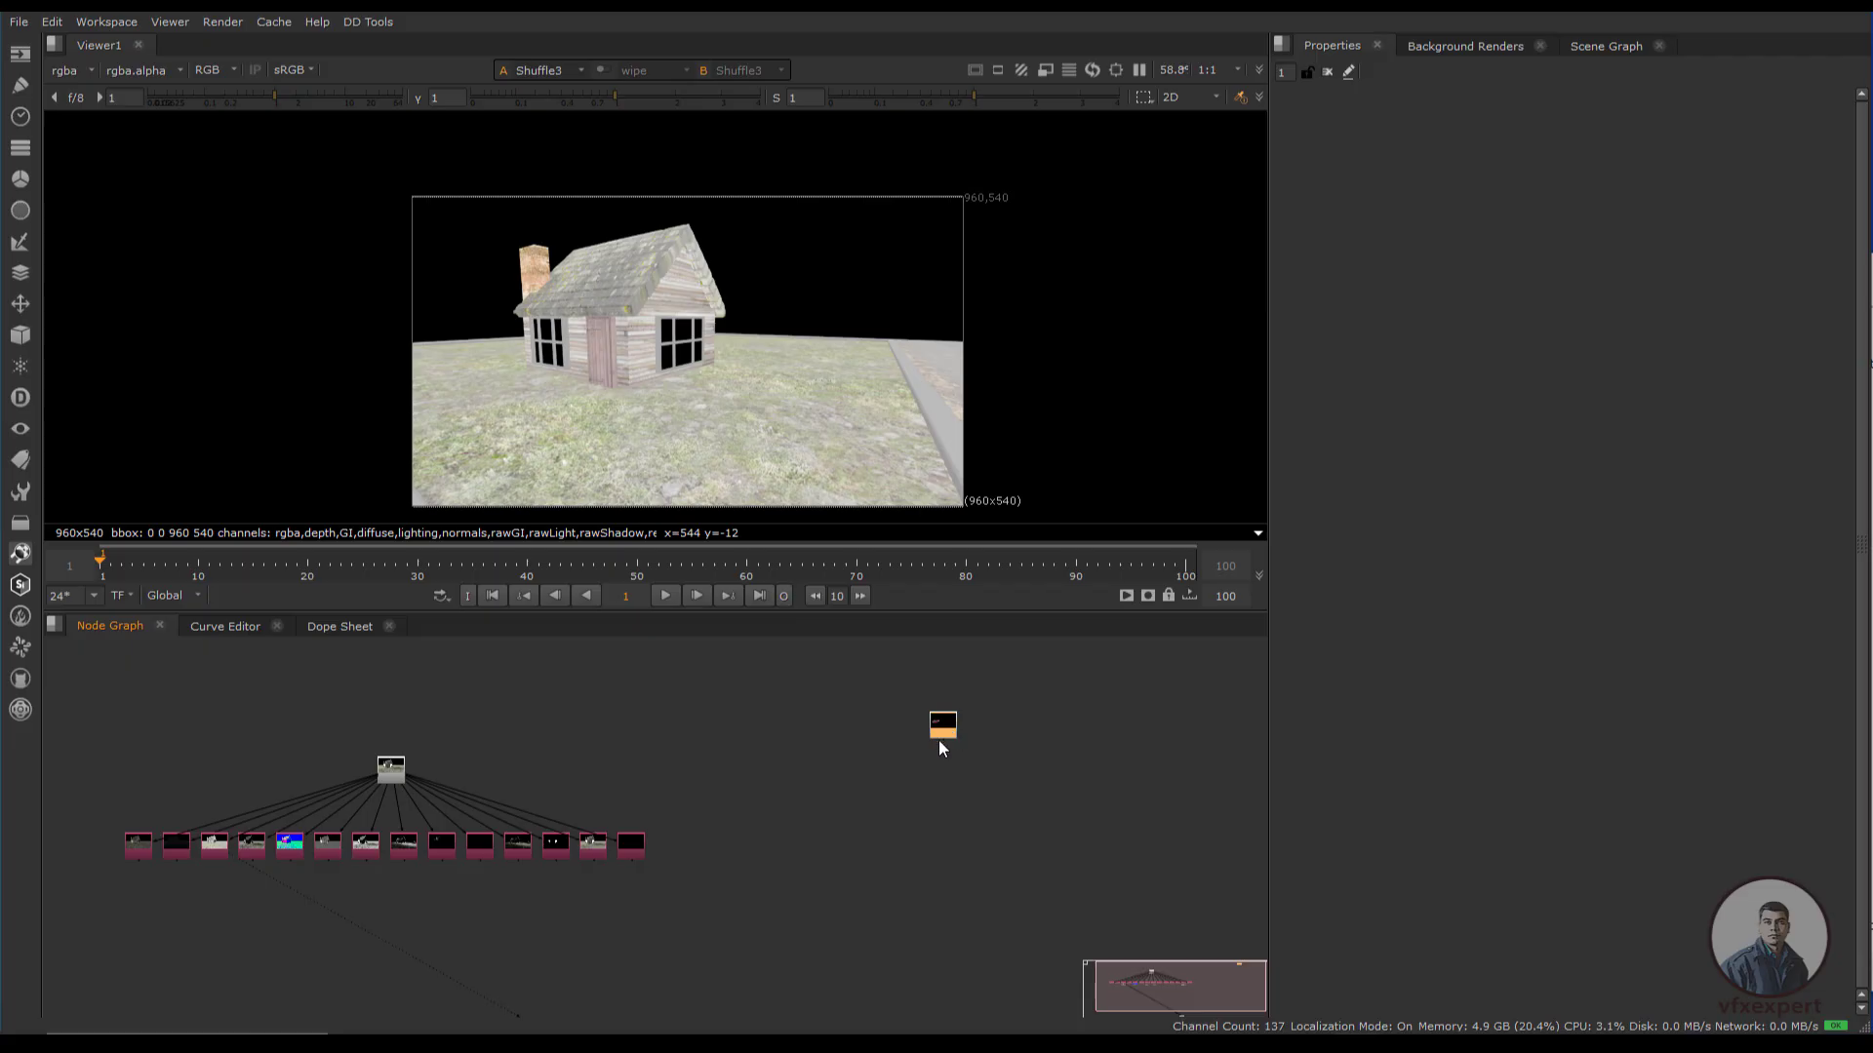
{"action": "scroll", "coordinate": [939, 740], "scroll_direction": "up", "scroll_amount": 2}
{"action": "scroll", "coordinate": [790, 804], "scroll_direction": "down", "scroll_amount": 3}
{"action": "left_click_drag", "start_coordinate": [372, 864], "coordinate": [856, 769]}
{"action": "left_click_drag", "start_coordinate": [600, 992], "coordinate": [858, 823]}
{"action": "scroll", "coordinate": [855, 792], "scroll_direction": "up", "scroll_amount": 4}
{"action": "middle_click_drag", "start_coordinate": [774, 814], "coordinate": [308, 838]}
{"action": "left_click_drag", "start_coordinate": [400, 753], "coordinate": [610, 737]}
{"action": "left_click_drag", "start_coordinate": [401, 891], "coordinate": [611, 856]}
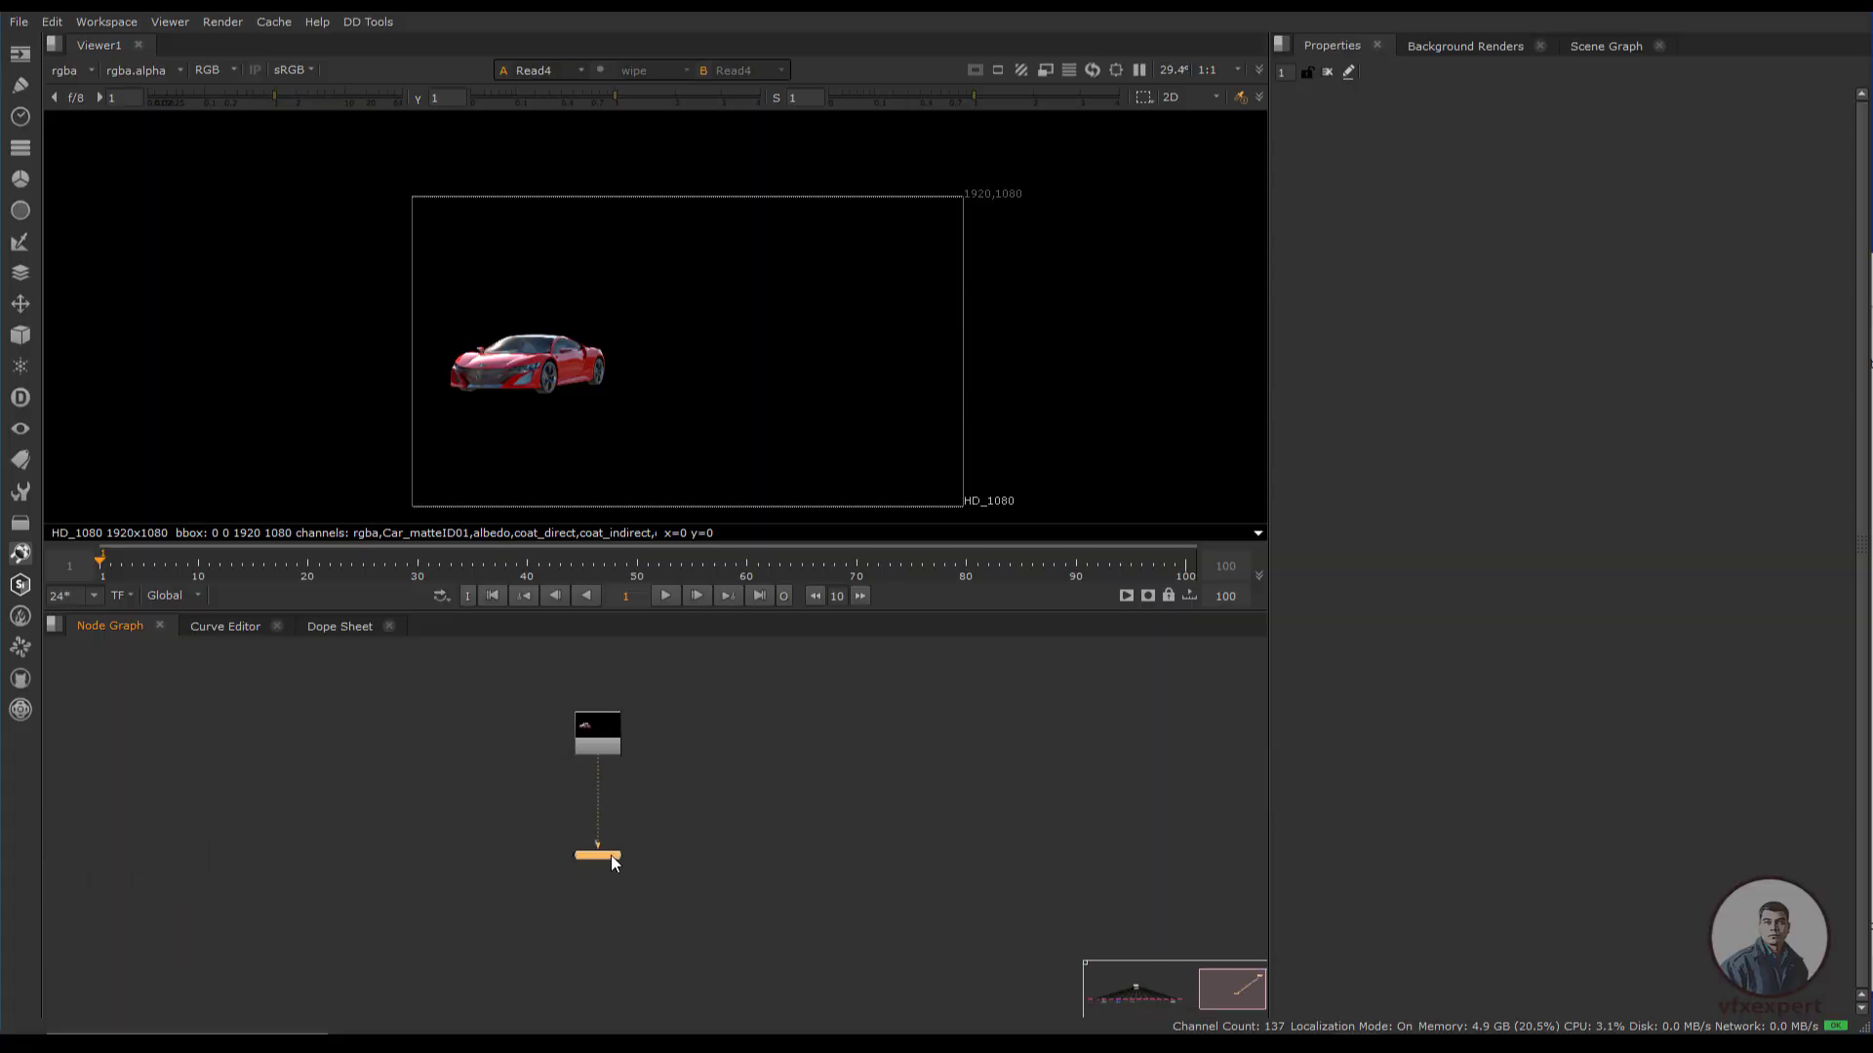
Open the properties of Read4 and check the layers available in the car render.
{"action": "double_click", "coordinate": [609, 740]}
{"action": "left_click", "coordinate": [91, 70]}
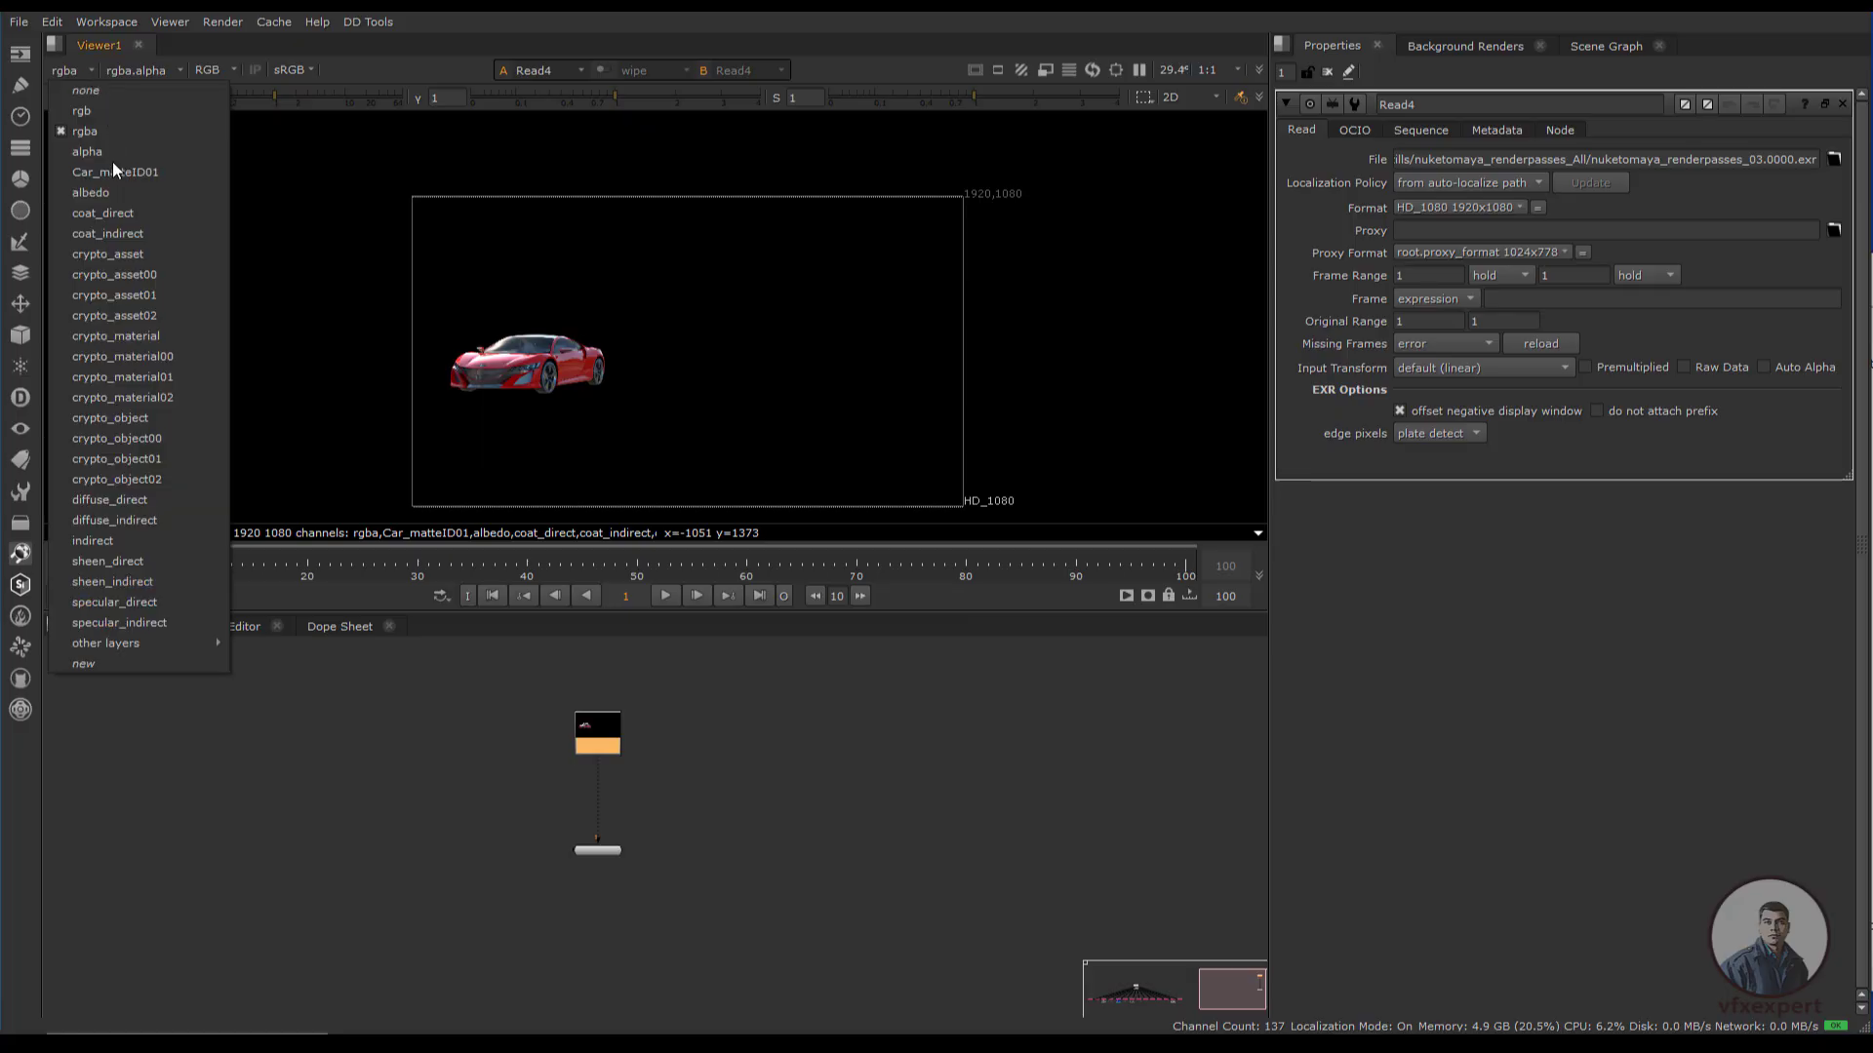
{"action": "left_click", "coordinate": [659, 662]}
Run BreakdownLayers on Read4 with all crypto layers excluded and the other layers kept.
{"action": "left_click", "coordinate": [601, 740]}
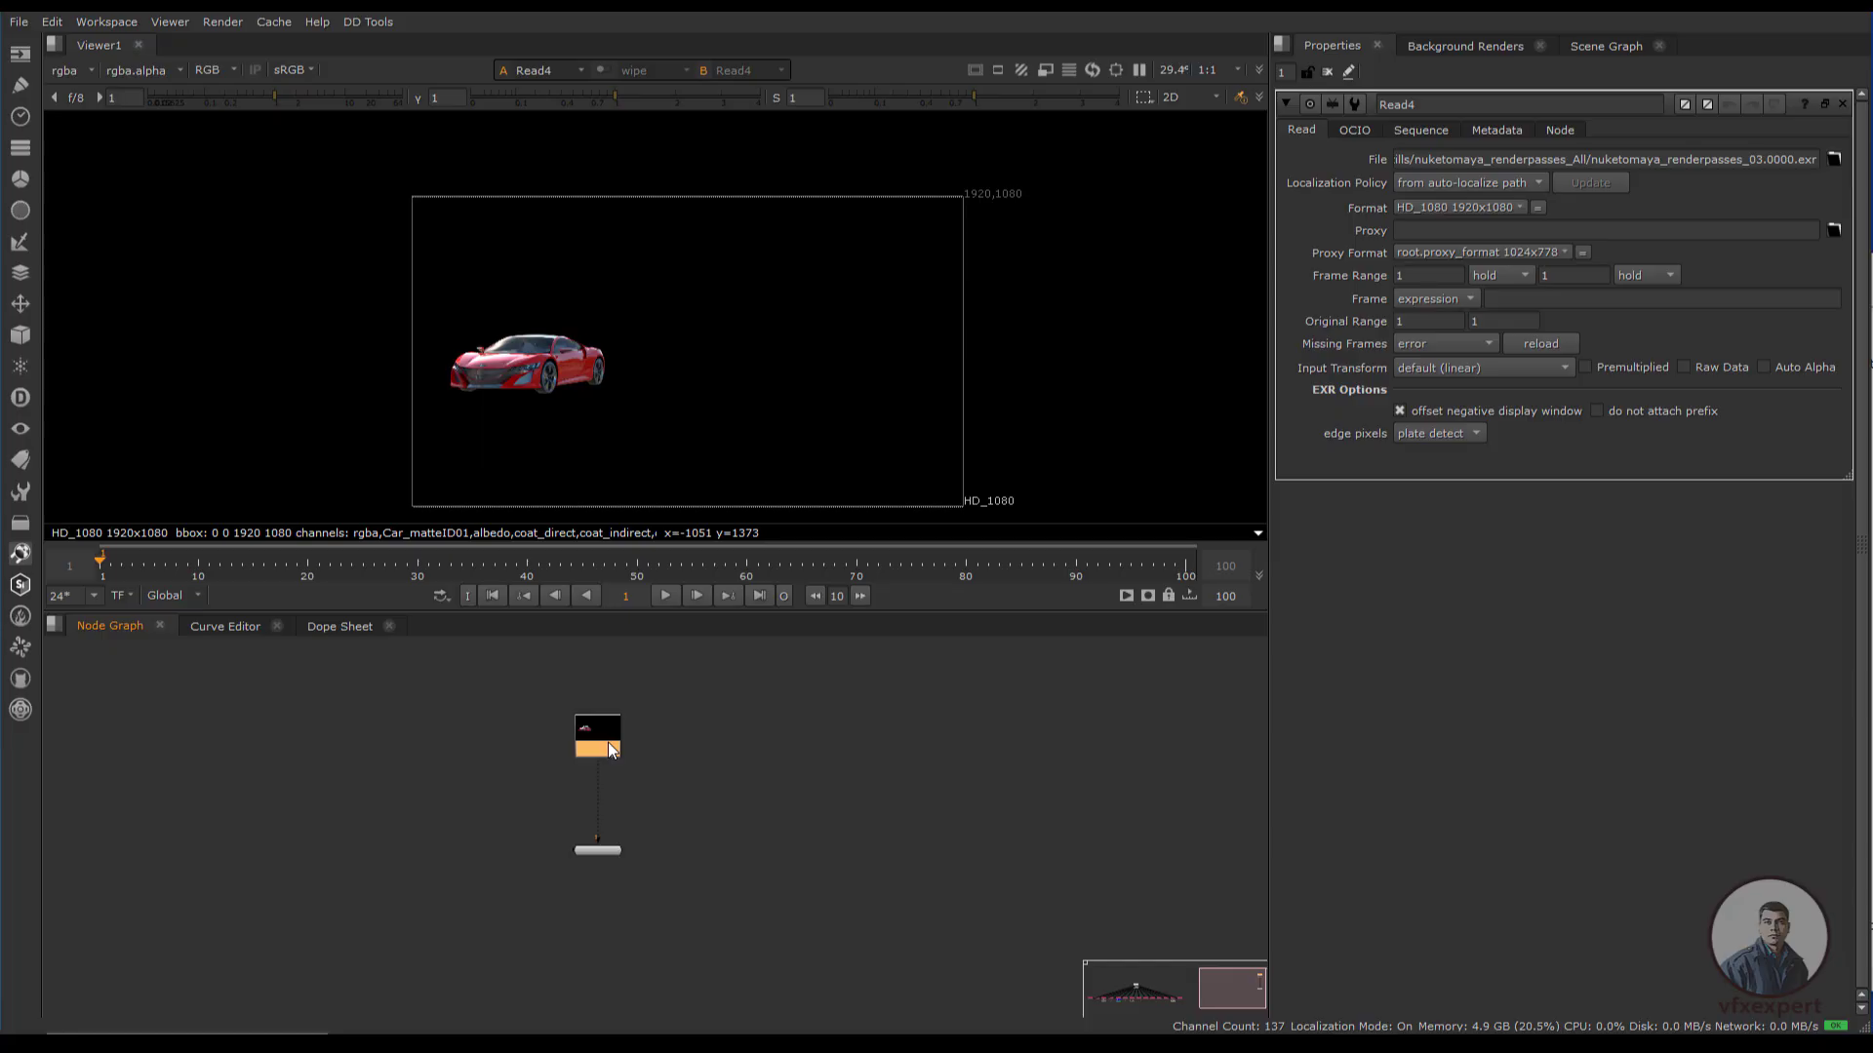
{"action": "scroll", "coordinate": [646, 739], "scroll_direction": "up", "scroll_amount": 2}
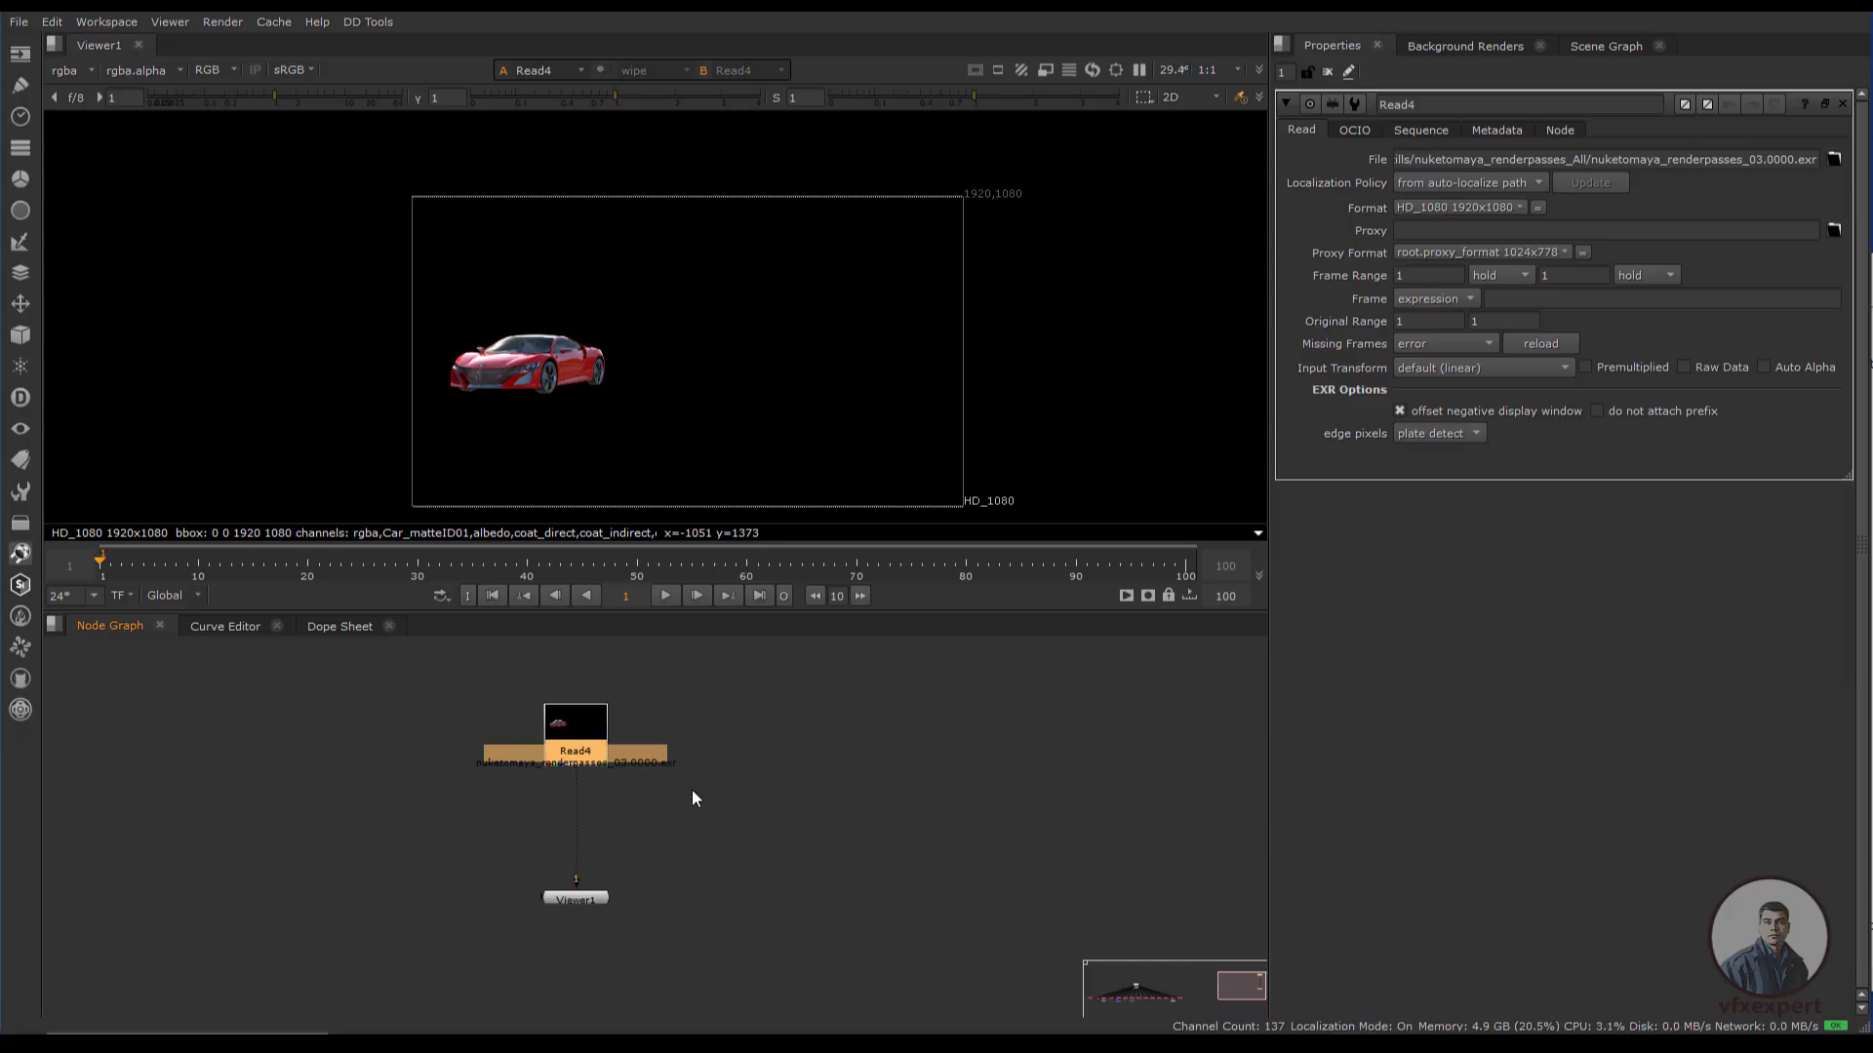
{"action": "right_click", "coordinate": [586, 731]}
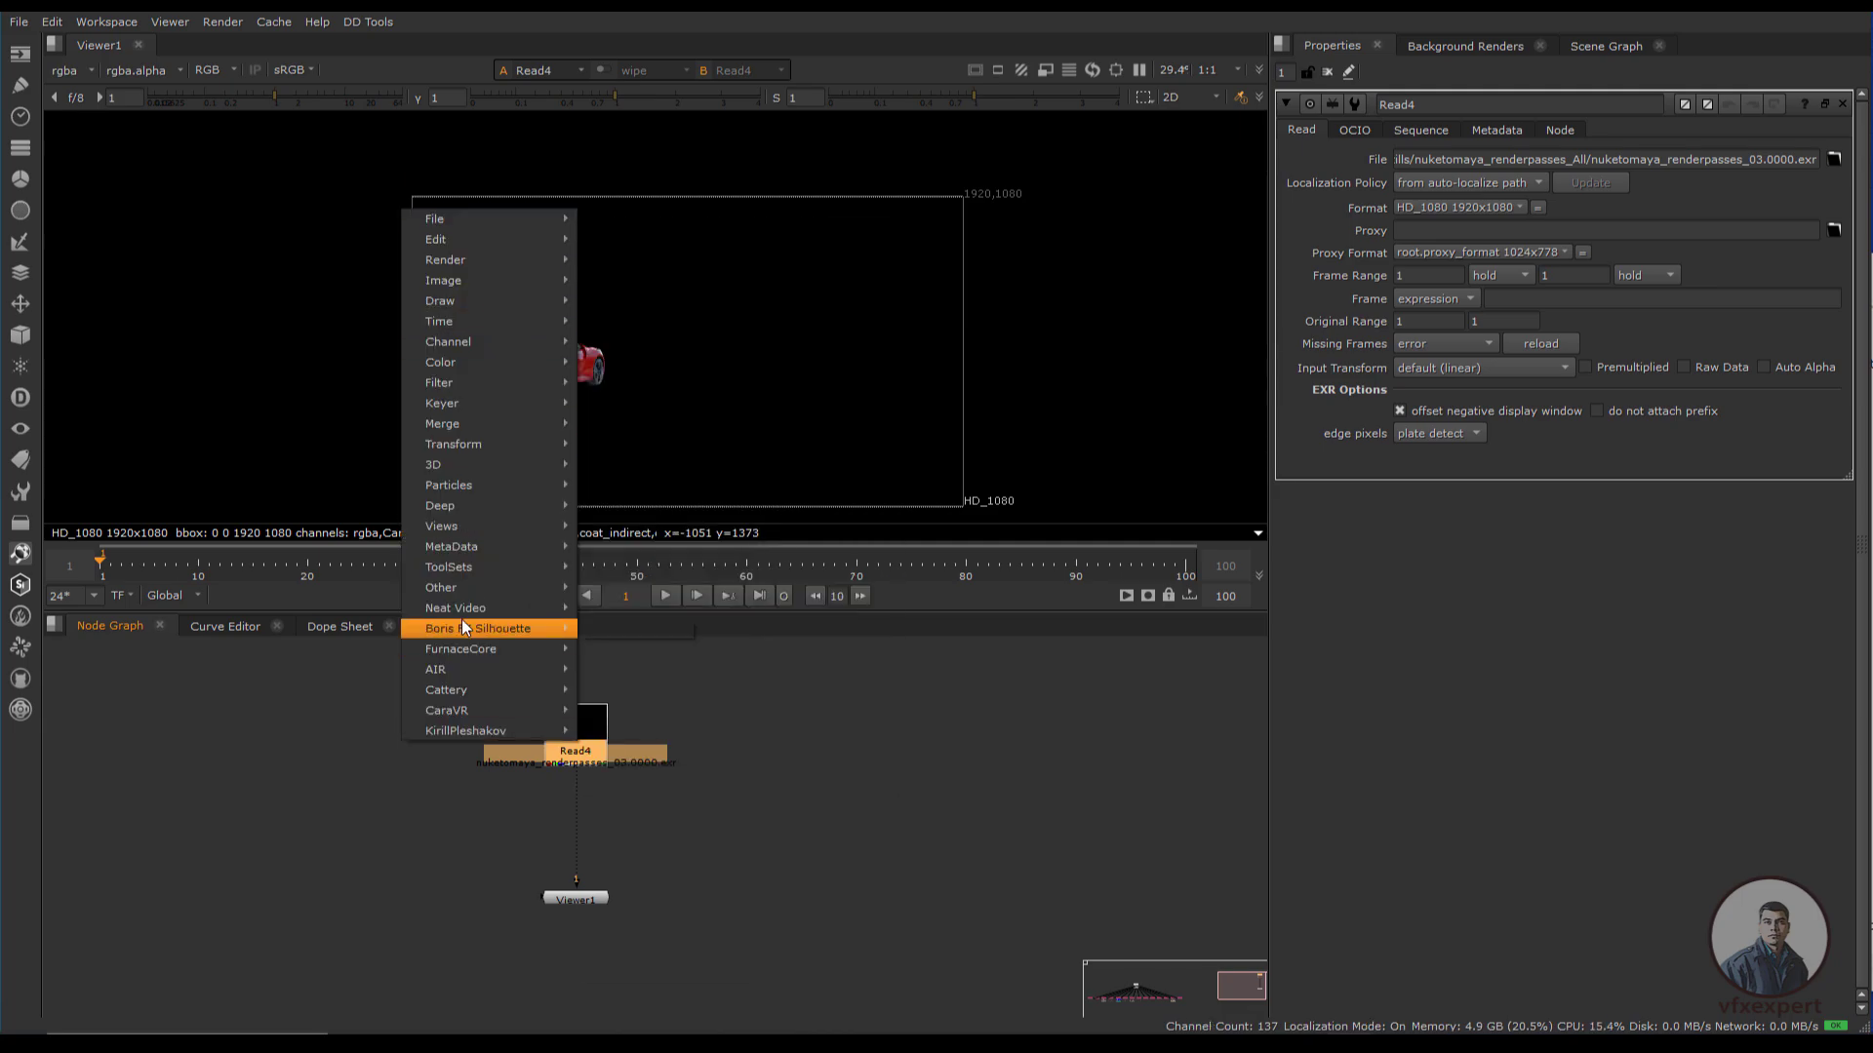
{"action": "mouse_move", "coordinate": [440, 736]}
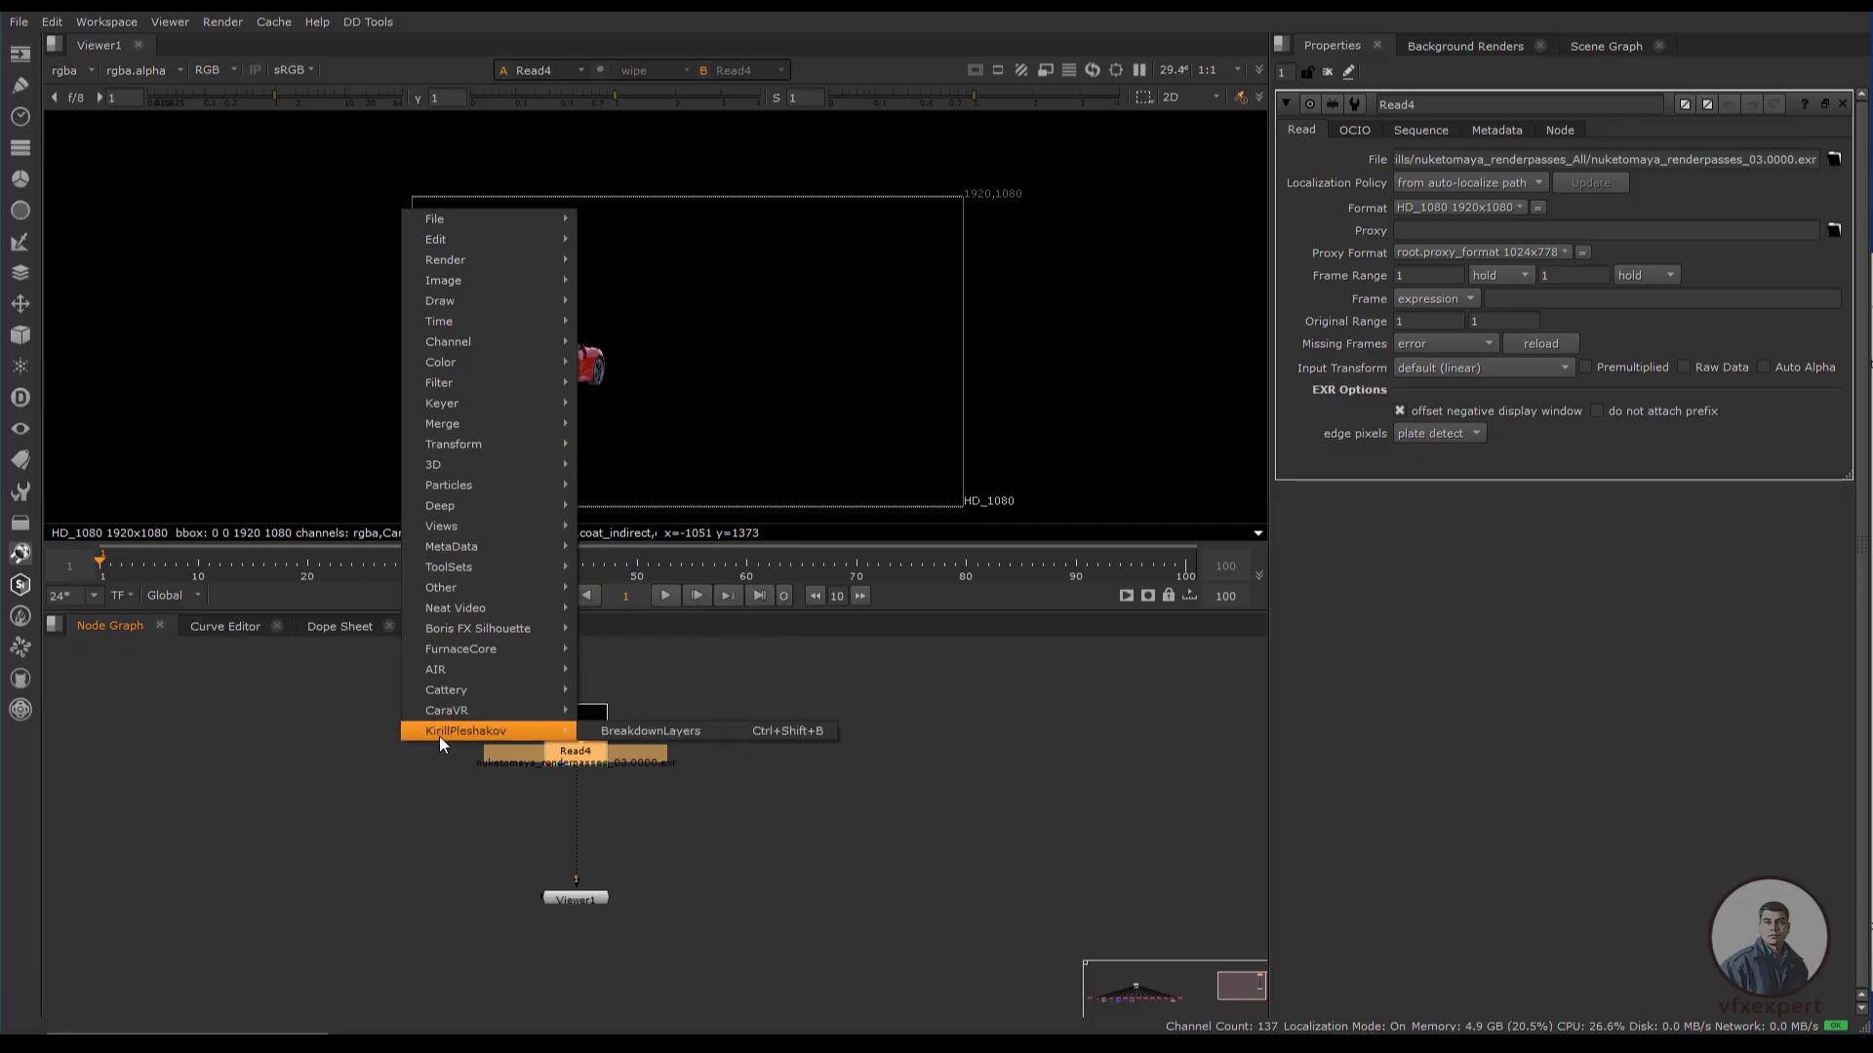
{"action": "left_click", "coordinate": [671, 734]}
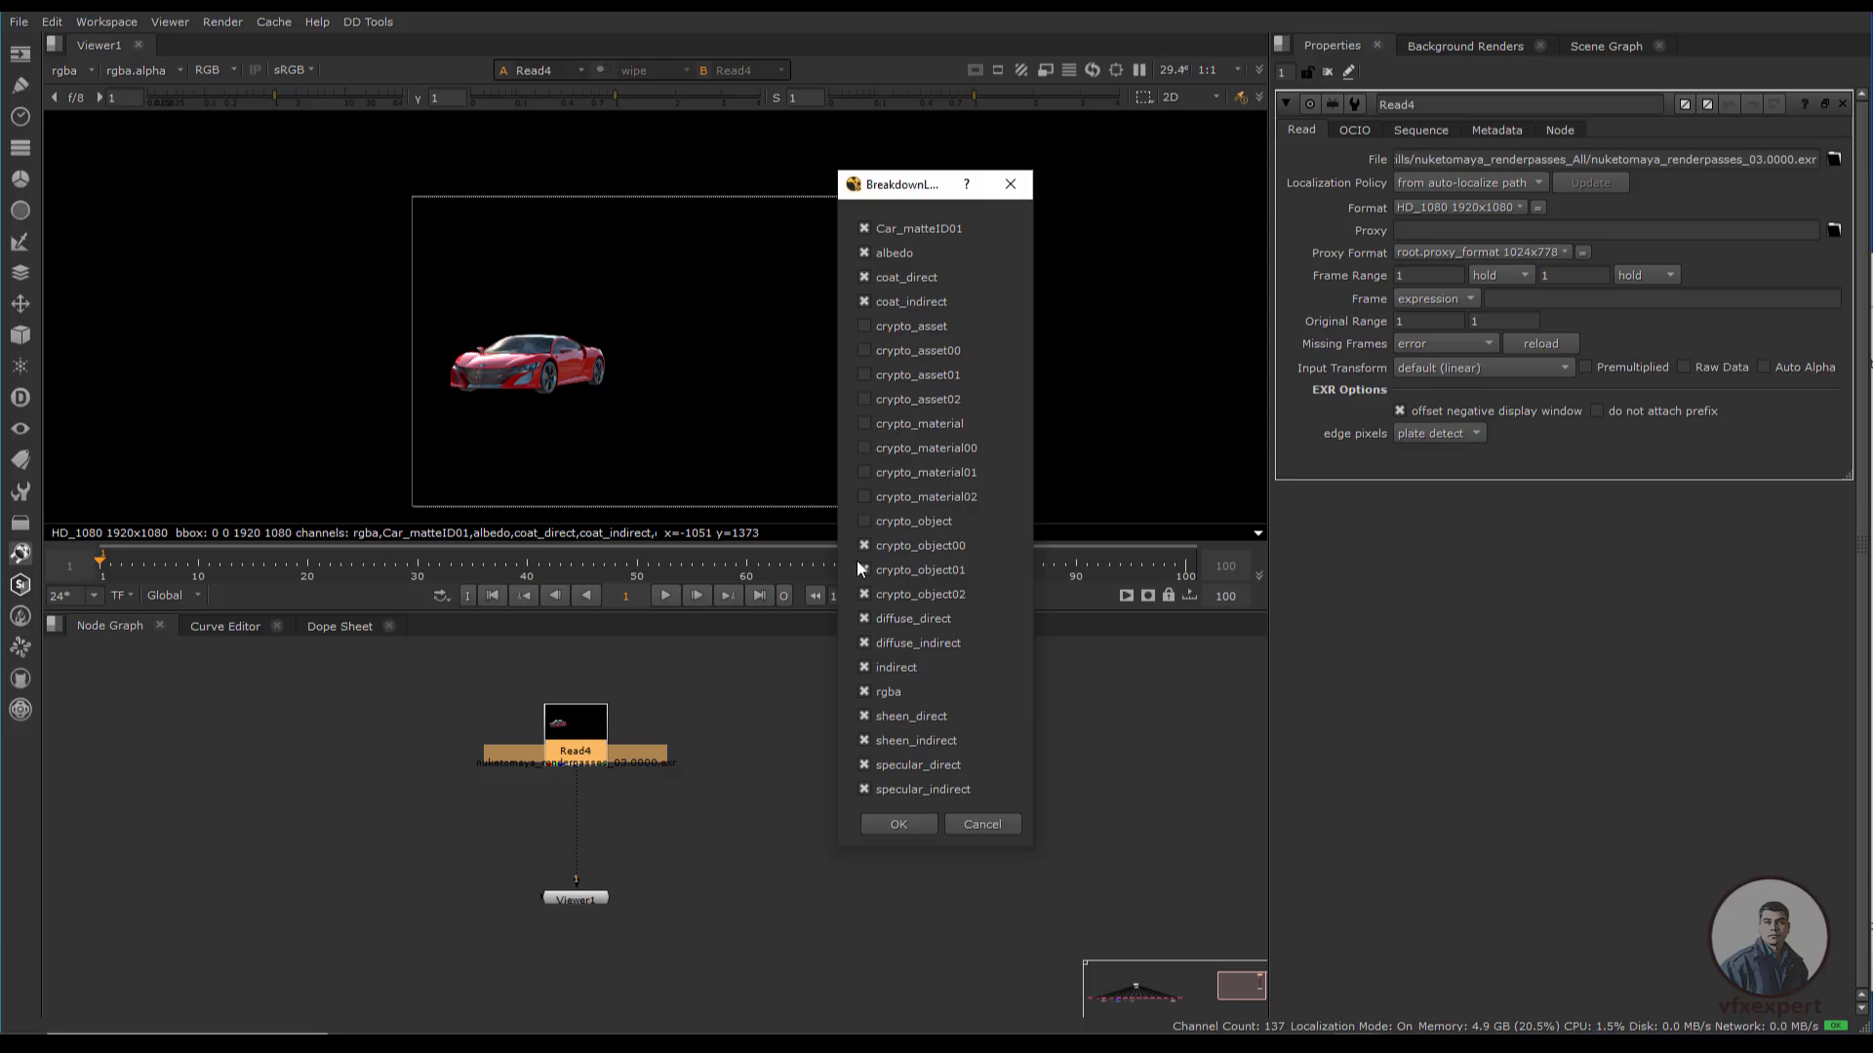
{"action": "left_click", "coordinate": [899, 825]}
Move Viewer1 out of the car Shuffle stack and spread Shuffle15 to Shuffle17 side by side below Read4.
{"action": "left_click_drag", "start_coordinate": [665, 798], "coordinate": [954, 823]}
{"action": "scroll", "coordinate": [669, 683], "scroll_direction": "up", "scroll_amount": 3}
{"action": "left_click_drag", "start_coordinate": [652, 714], "coordinate": [557, 684]}
{"action": "left_click_drag", "start_coordinate": [651, 792], "coordinate": [690, 730]}
{"action": "left_click_drag", "start_coordinate": [652, 860], "coordinate": [841, 780]}
{"action": "left_click_drag", "start_coordinate": [679, 733], "coordinate": [612, 798]}
{"action": "left_click_drag", "start_coordinate": [546, 694], "coordinate": [611, 667]}
{"action": "scroll", "coordinate": [759, 830], "scroll_direction": "down", "scroll_amount": 1}
{"action": "middle_click_drag", "start_coordinate": [759, 830], "coordinate": [553, 788]}
{"action": "left_click_drag", "start_coordinate": [546, 868], "coordinate": [757, 753]}
{"action": "left_click_drag", "start_coordinate": [613, 756], "coordinate": [571, 780]}
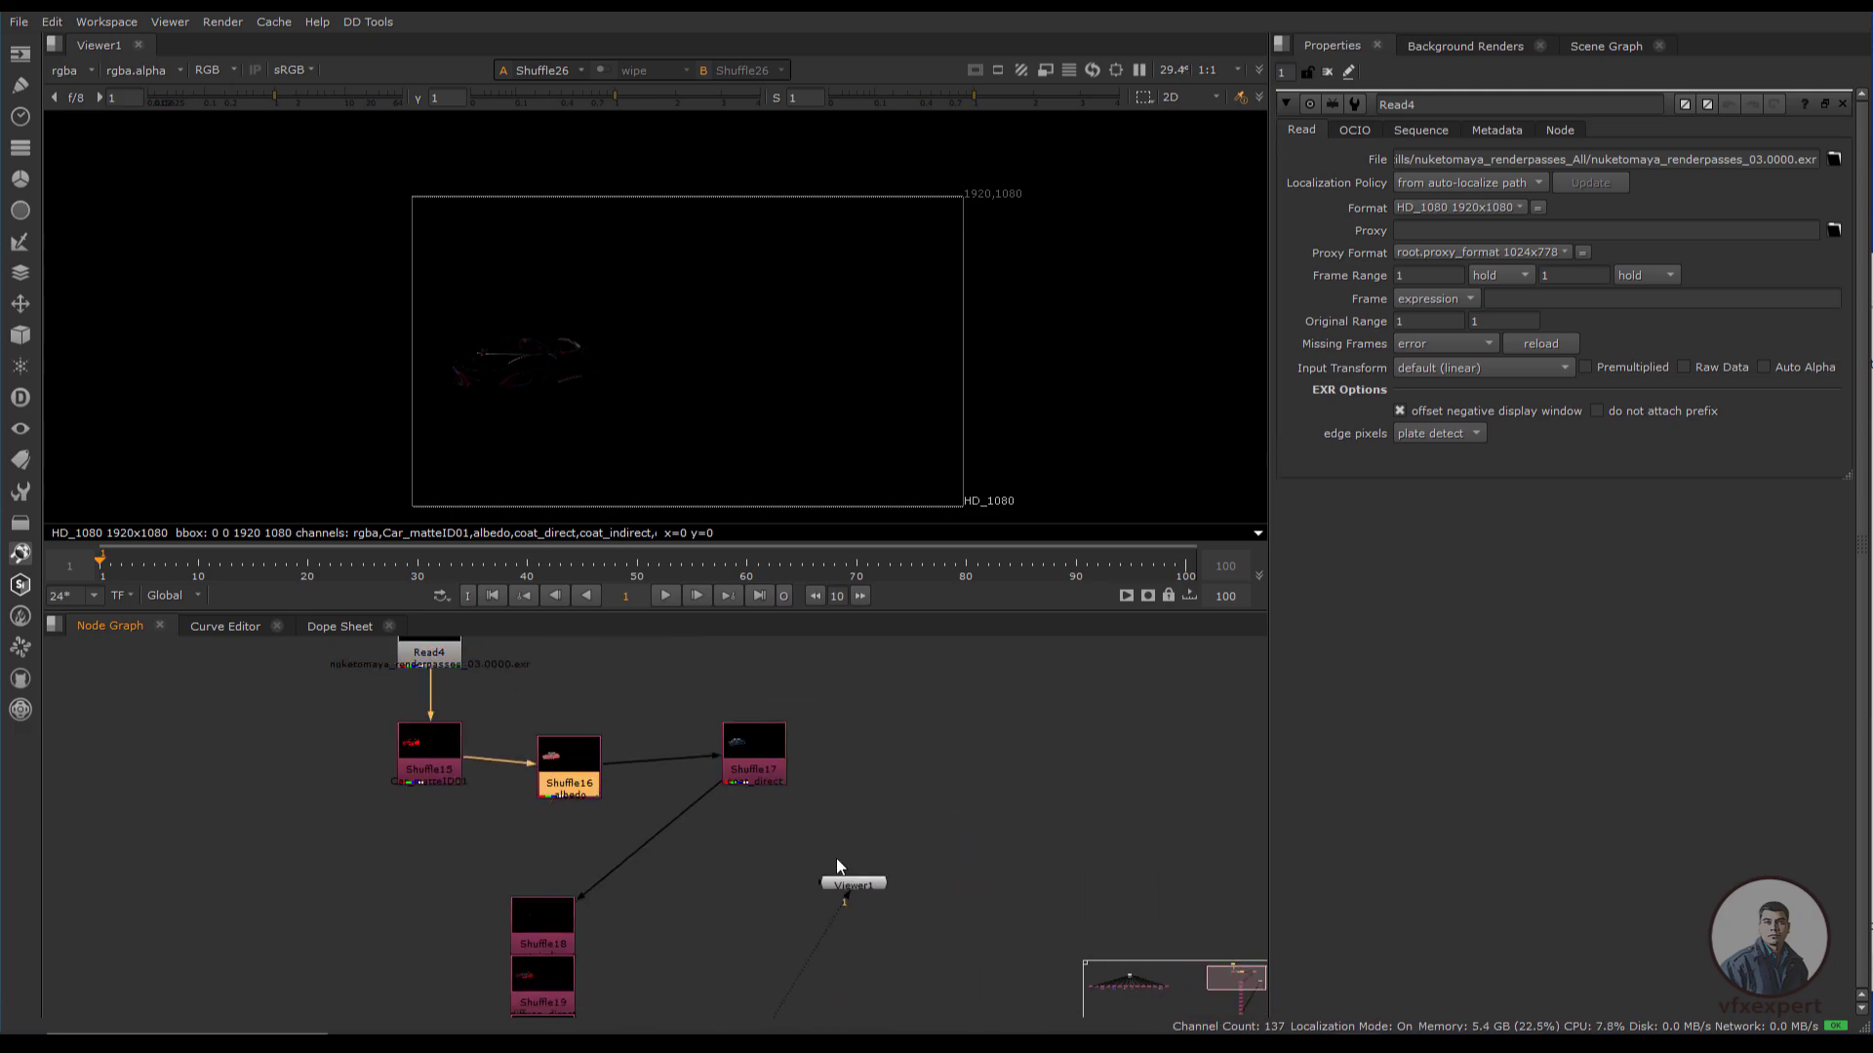
{"action": "left_click_drag", "start_coordinate": [841, 881], "coordinate": [841, 900]}
Extend the car Shuffle row by placing Shuffle18 to Shuffle21 beside Shuffle17.
{"action": "scroll", "coordinate": [731, 863], "scroll_direction": "down", "scroll_amount": 2}
{"action": "middle_click_drag", "start_coordinate": [727, 864], "coordinate": [628, 811]}
{"action": "left_click_drag", "start_coordinate": [499, 850], "coordinate": [745, 734]}
{"action": "left_click_drag", "start_coordinate": [501, 893], "coordinate": [819, 731]}
{"action": "left_click_drag", "start_coordinate": [500, 937], "coordinate": [908, 739]}
{"action": "middle_click_drag", "start_coordinate": [639, 833], "coordinate": [573, 774]}
{"action": "scroll", "coordinate": [574, 774], "scroll_direction": "down", "scroll_amount": 2}
{"action": "left_click_drag", "start_coordinate": [479, 886], "coordinate": [839, 716]}
Connect Shuffle16 to Shuffle21 directly to Read4 instead of to one another.
{"action": "scroll", "coordinate": [489, 737], "scroll_direction": "up", "scroll_amount": 3}
{"action": "middle_click_drag", "start_coordinate": [489, 737], "coordinate": [629, 861]}
{"action": "left_click_drag", "start_coordinate": [543, 793], "coordinate": [519, 690]}
{"action": "left_click_drag", "start_coordinate": [519, 691], "coordinate": [629, 683]}
{"action": "left_click_drag", "start_coordinate": [732, 788], "coordinate": [634, 690]}
{"action": "left_click_drag", "start_coordinate": [832, 794], "coordinate": [630, 683]}
{"action": "left_click_drag", "start_coordinate": [898, 795], "coordinate": [872, 788]}
{"action": "left_click_drag", "start_coordinate": [927, 795], "coordinate": [629, 689]}
{"action": "left_click_drag", "start_coordinate": [1018, 796], "coordinate": [873, 673]}
{"action": "middle_click_drag", "start_coordinate": [1177, 781], "coordinate": [903, 752]}
{"action": "left_click_drag", "start_coordinate": [903, 754], "coordinate": [585, 667]}
Select Shuffle15 to Shuffle21 and auto-arrange them into an evenly spaced row.
{"action": "scroll", "coordinate": [855, 759], "scroll_direction": "down", "scroll_amount": 2}
{"action": "left_click_drag", "start_coordinate": [1048, 704], "coordinate": [353, 810]}
{"action": "left_click_drag", "start_coordinate": [354, 718], "coordinate": [1060, 801]}
{"action": "key", "text": "l"}
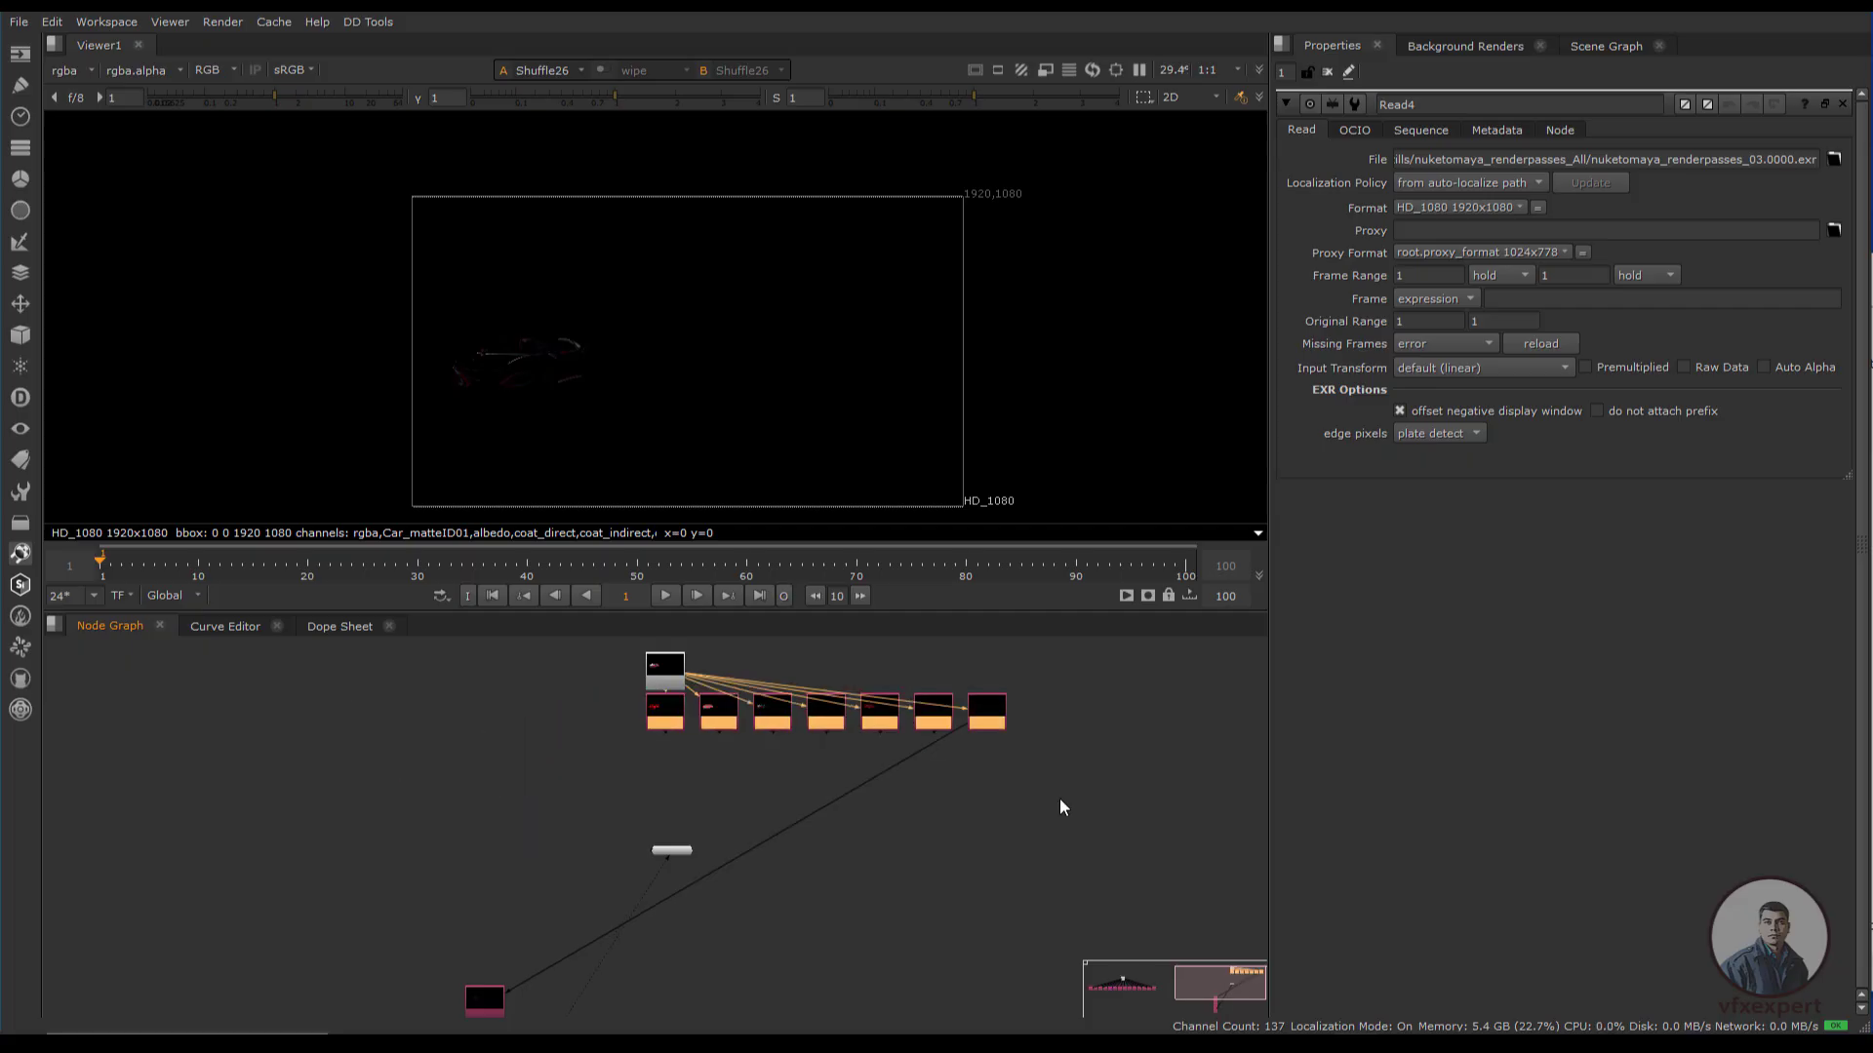
Centre Read4 above the row of Shuffle15 to Shuffle21 and frame the tree.
{"action": "key", "text": "f"}
{"action": "left_click", "coordinate": [442, 788]}
{"action": "left_click_drag", "start_coordinate": [442, 788], "coordinate": [662, 706]}
{"action": "key", "text": "f"}
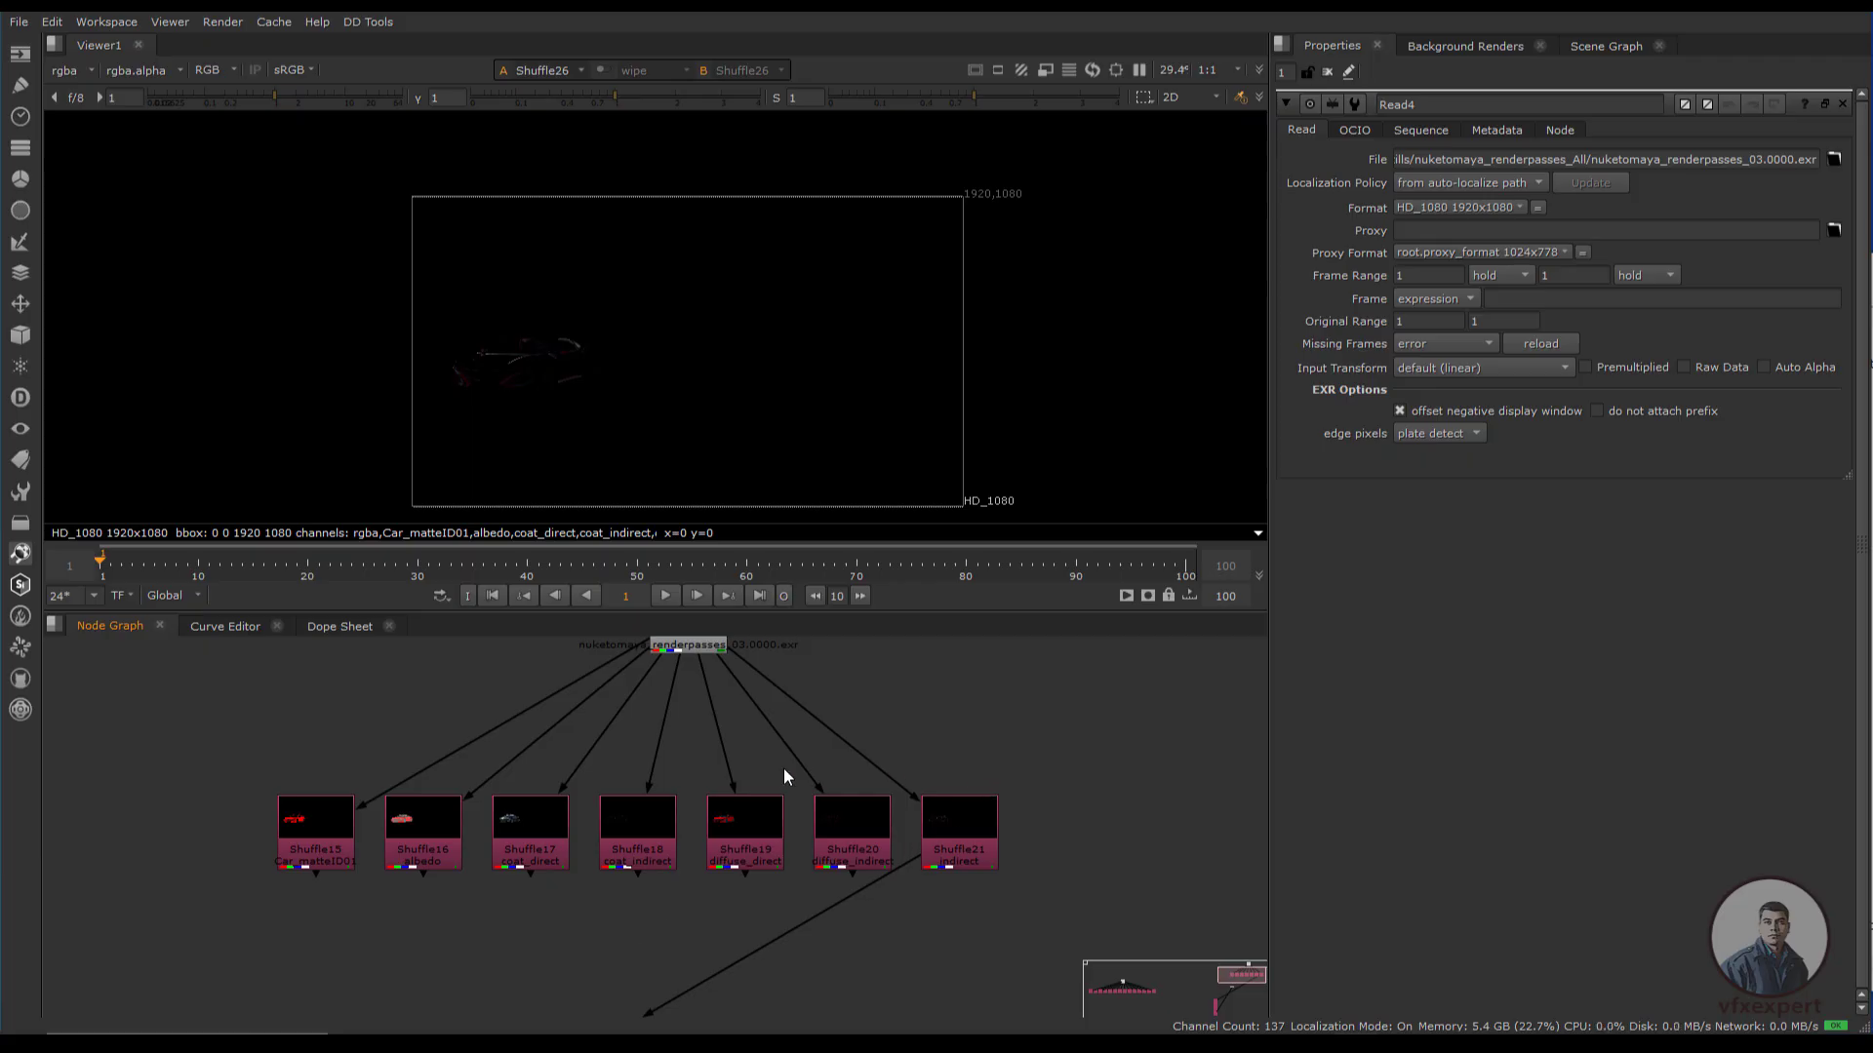
Add a Cryptomatte node fed by Read4 and place it beside Read4, above the Shuffle15 to Shuffle21 row.
{"action": "scroll", "coordinate": [799, 951], "scroll_direction": "down", "scroll_amount": 1}
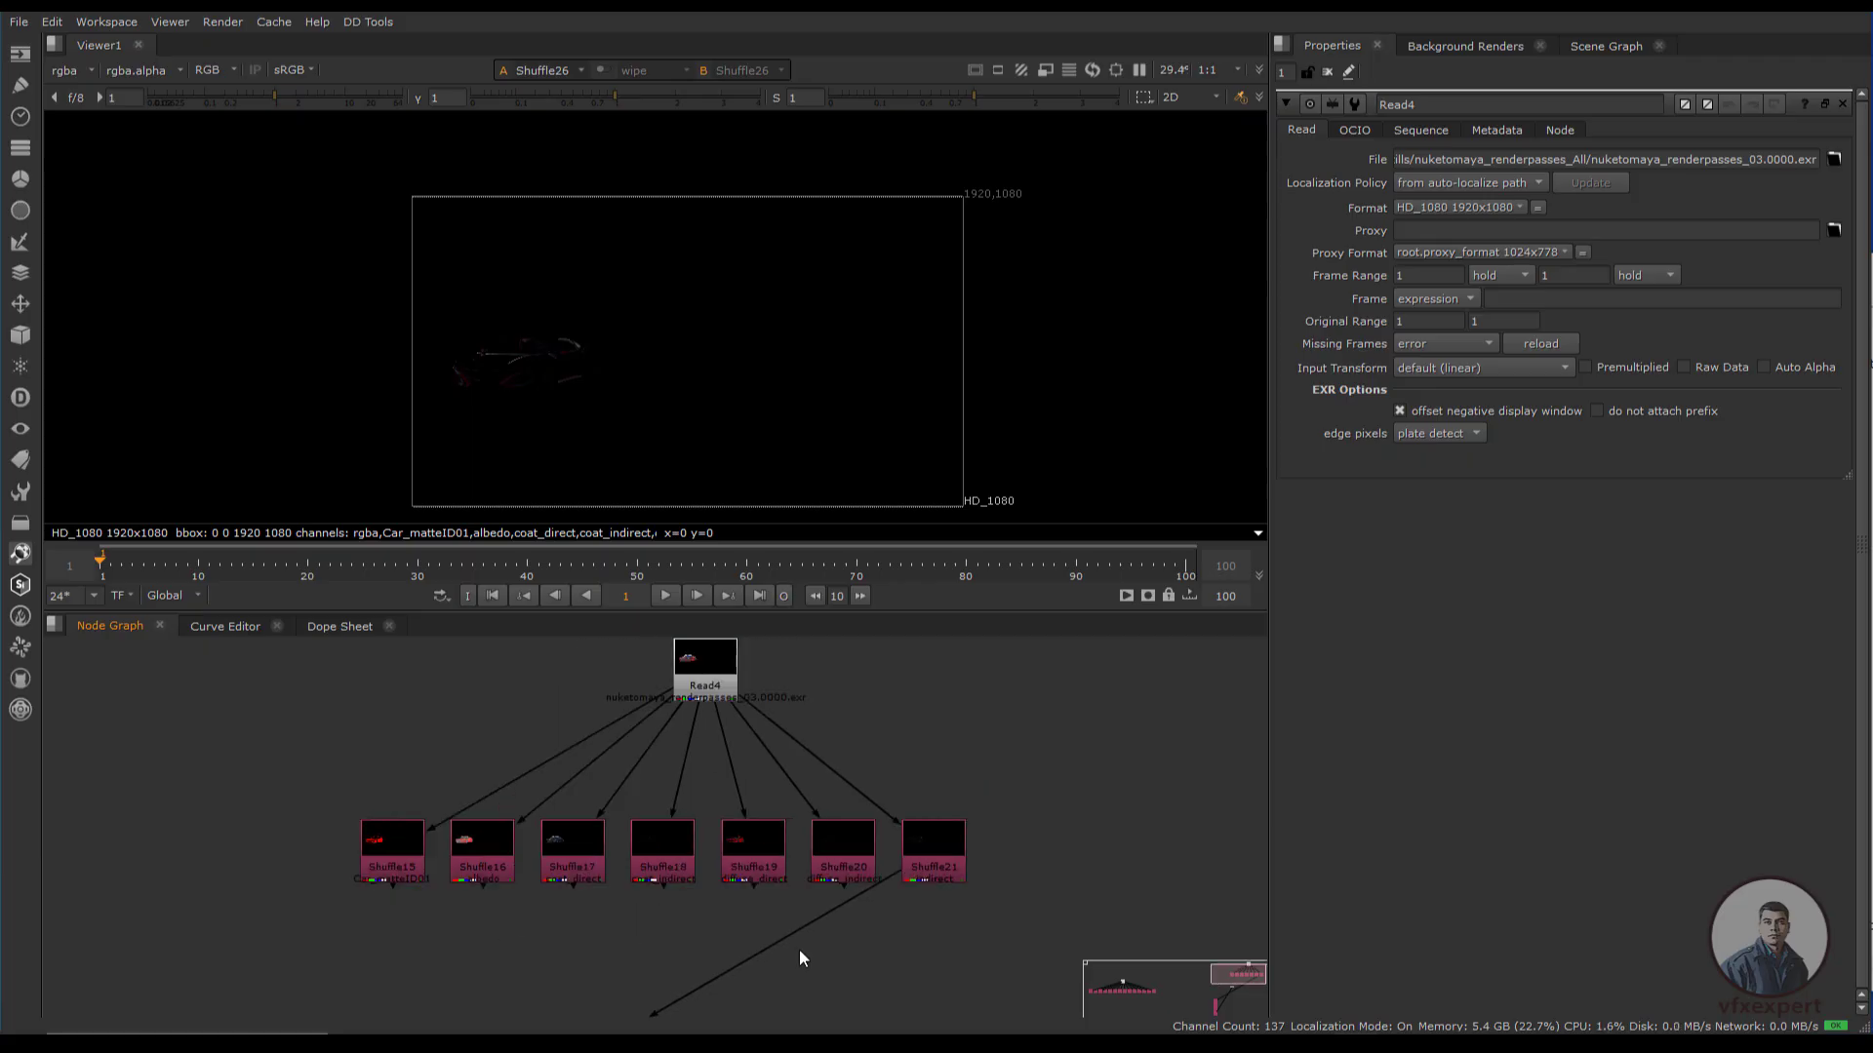
{"action": "middle_click_drag", "start_coordinate": [818, 719], "coordinate": [833, 739]}
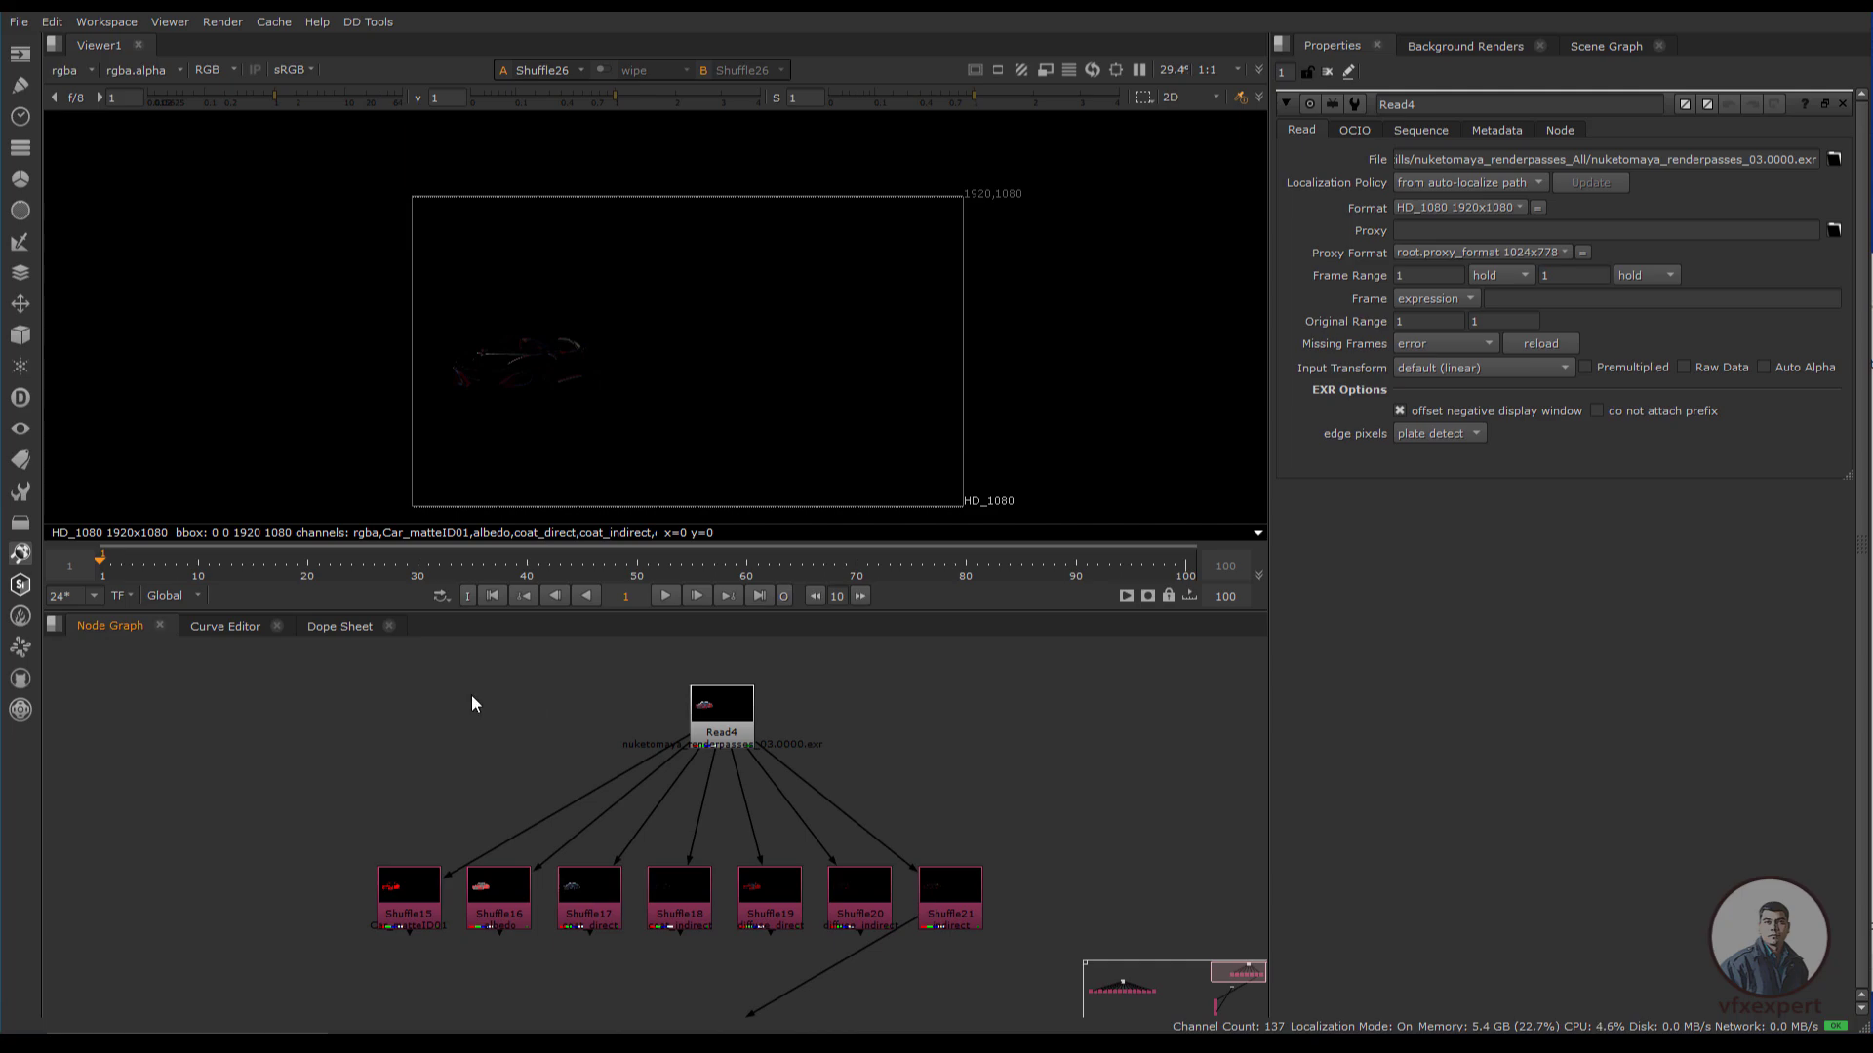
{"action": "scroll", "coordinate": [770, 792], "scroll_direction": "up", "scroll_amount": 2}
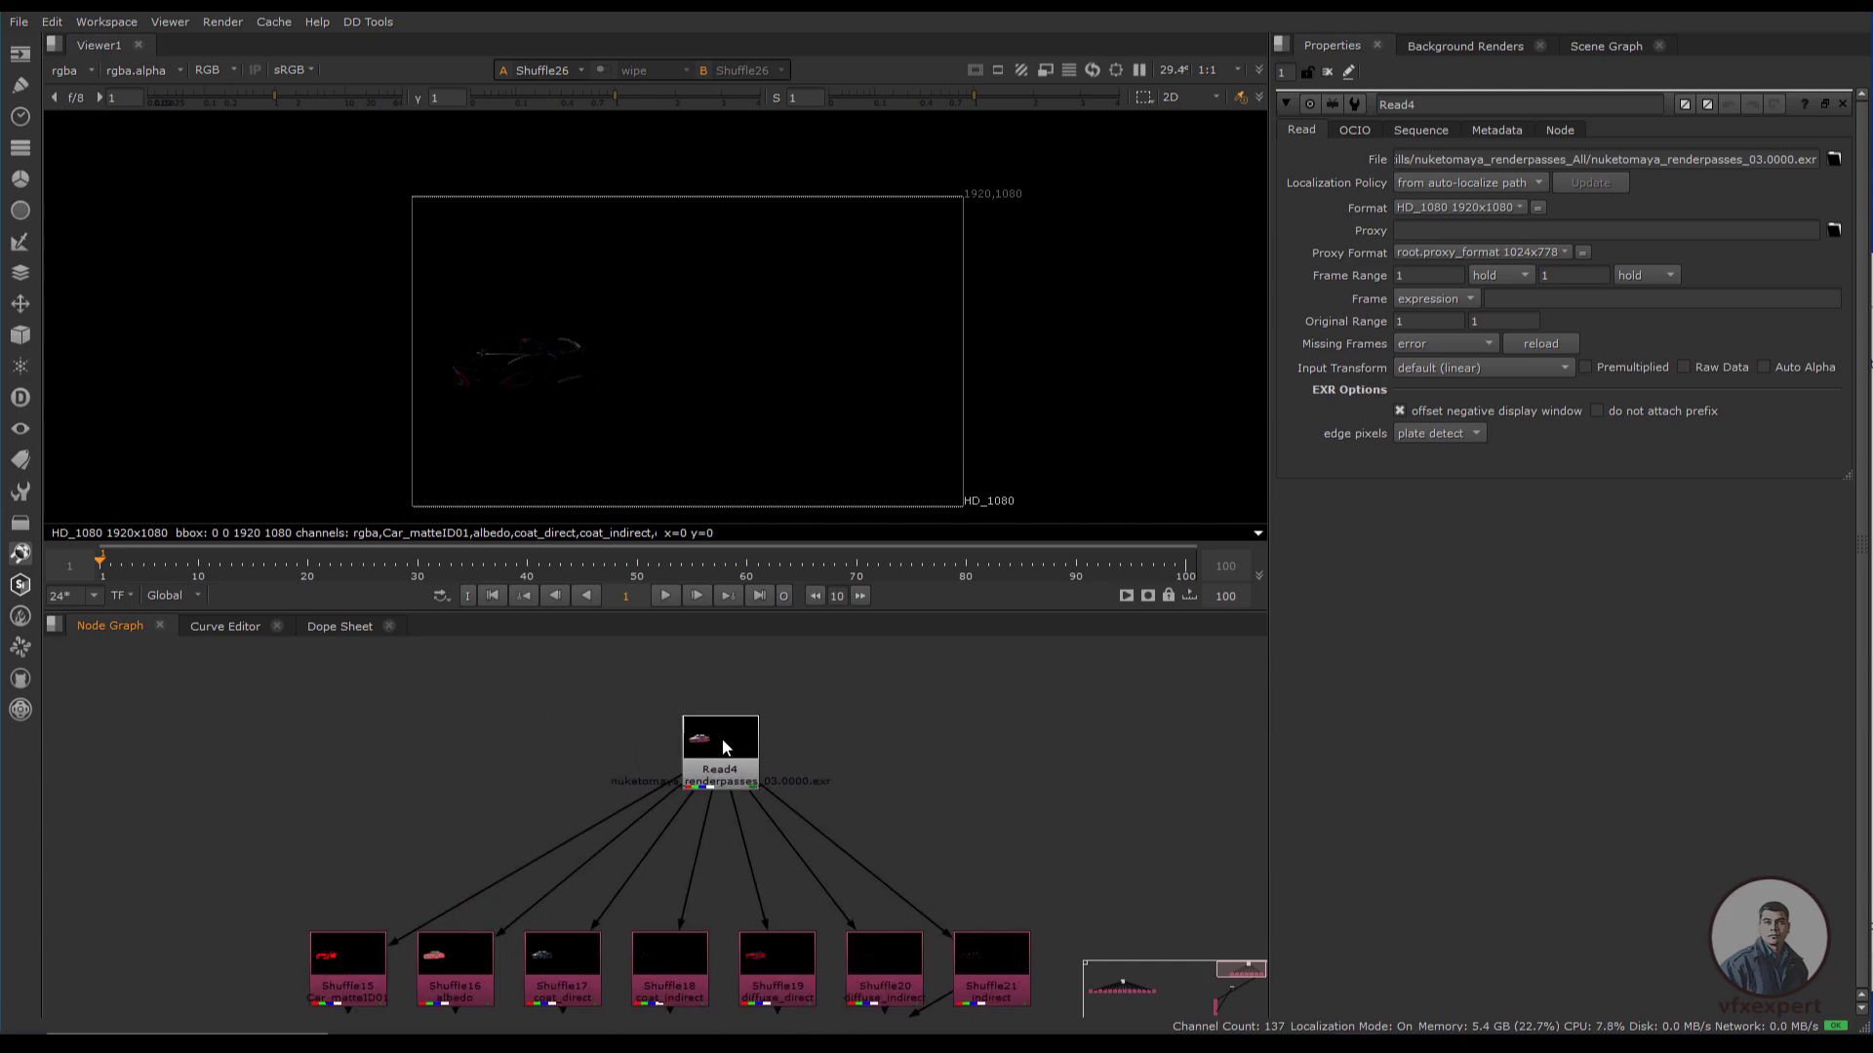
{"action": "left_click", "coordinate": [722, 753]}
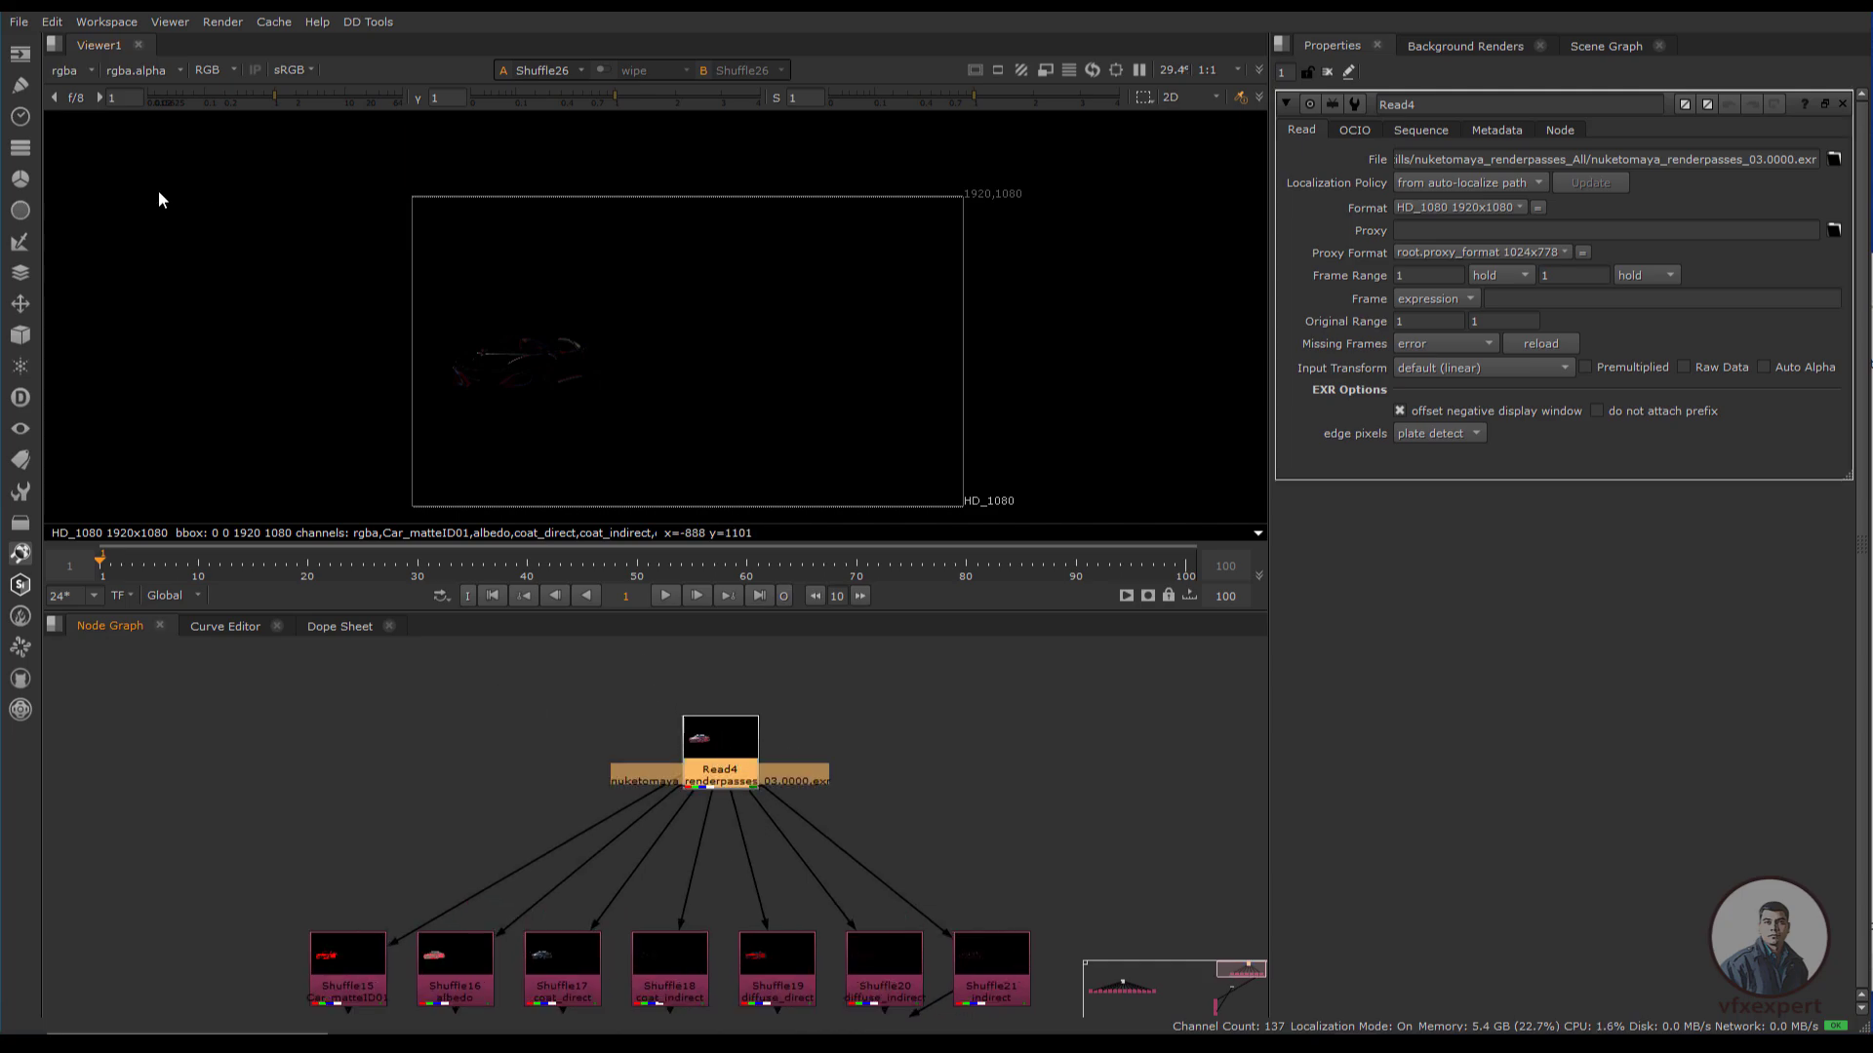
{"action": "left_click", "coordinate": [18, 244]}
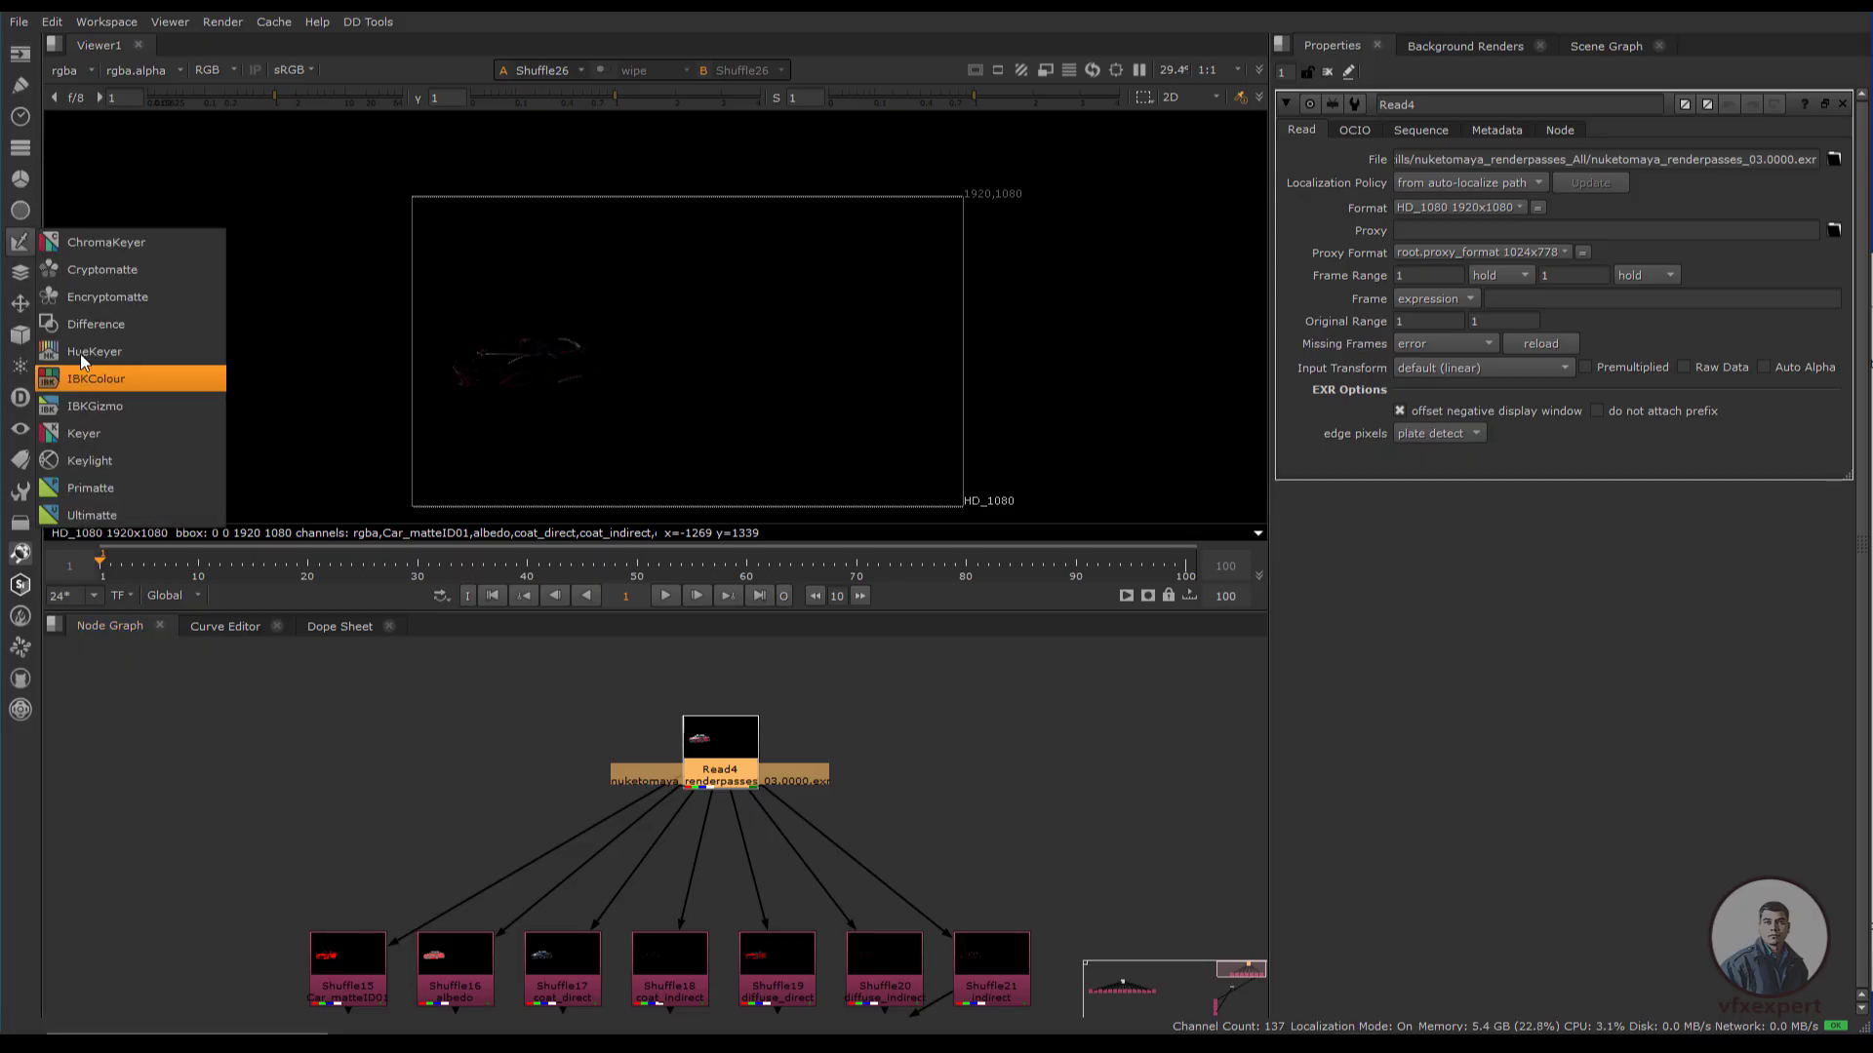
{"action": "left_click", "coordinate": [120, 275]}
{"action": "left_click_drag", "start_coordinate": [729, 816], "coordinate": [683, 741]}
{"action": "left_click_drag", "start_coordinate": [536, 740], "coordinate": [454, 741]}
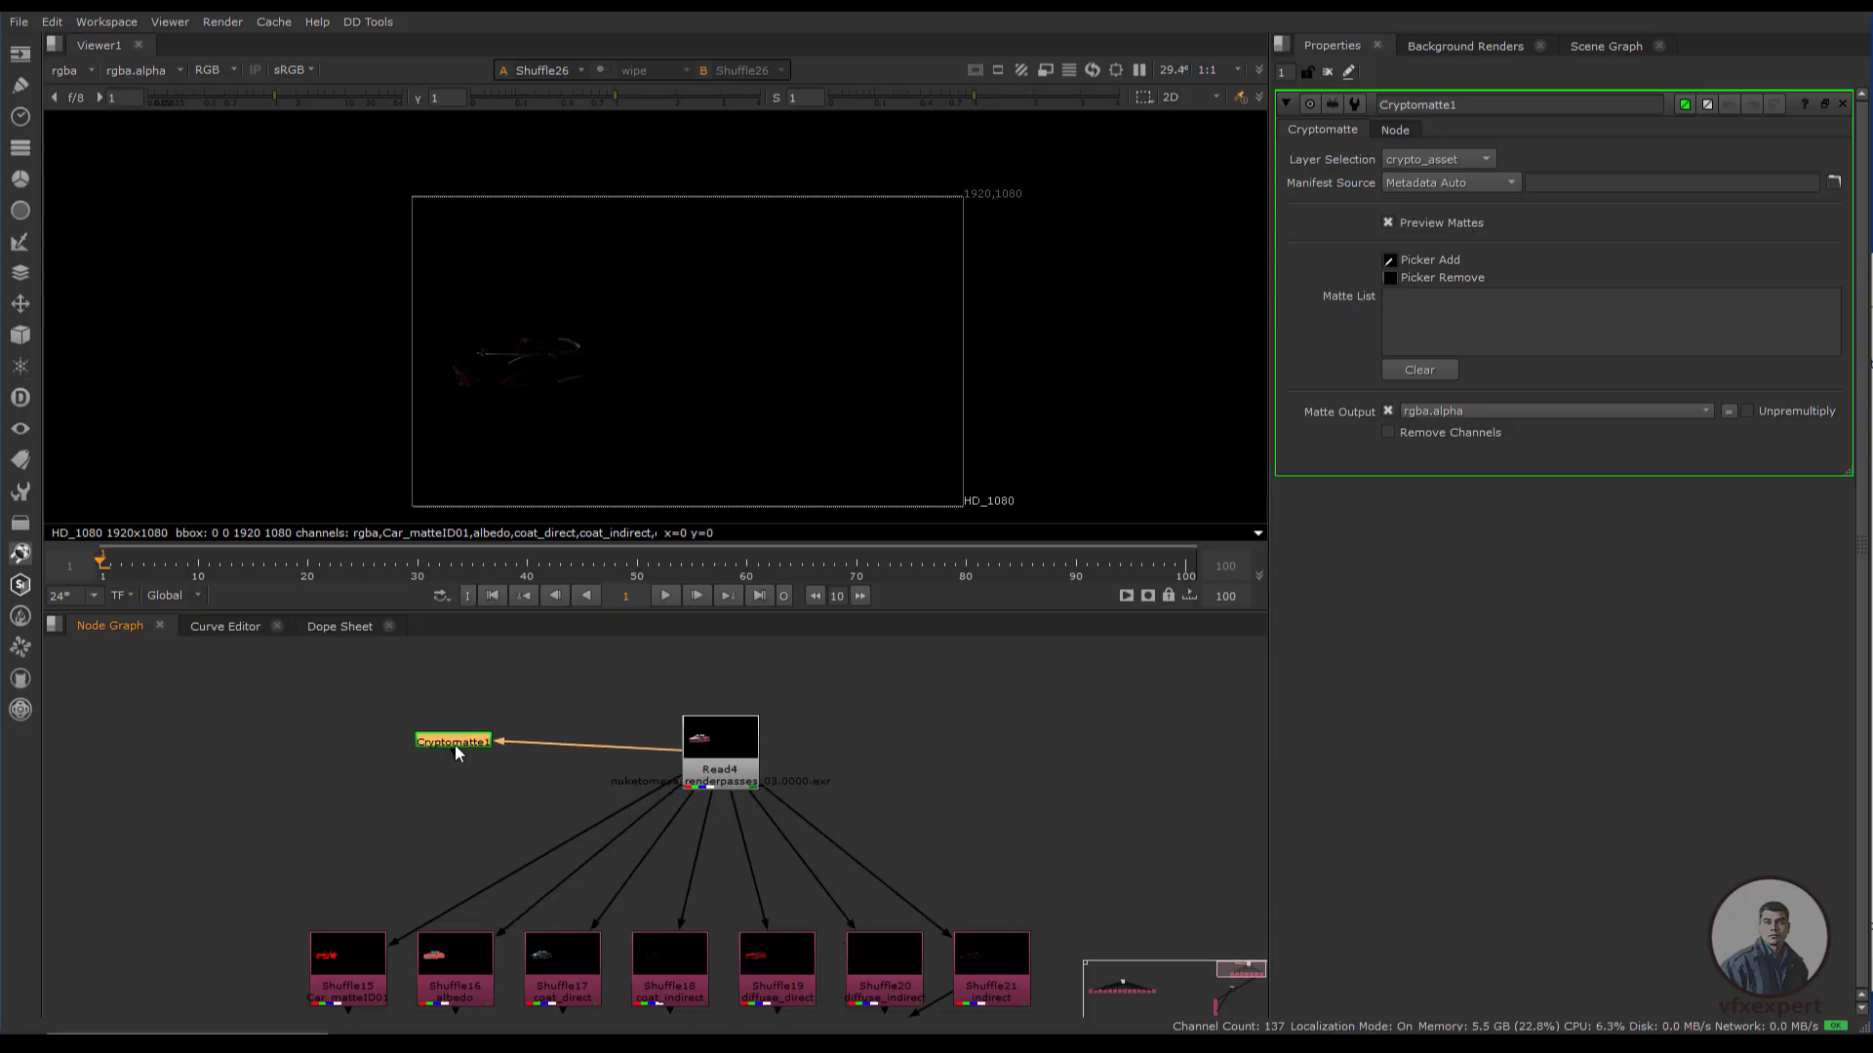
Show the Cryptomatte node in the viewer and set its layer selection to crypto_material.
{"action": "key", "text": "1"}
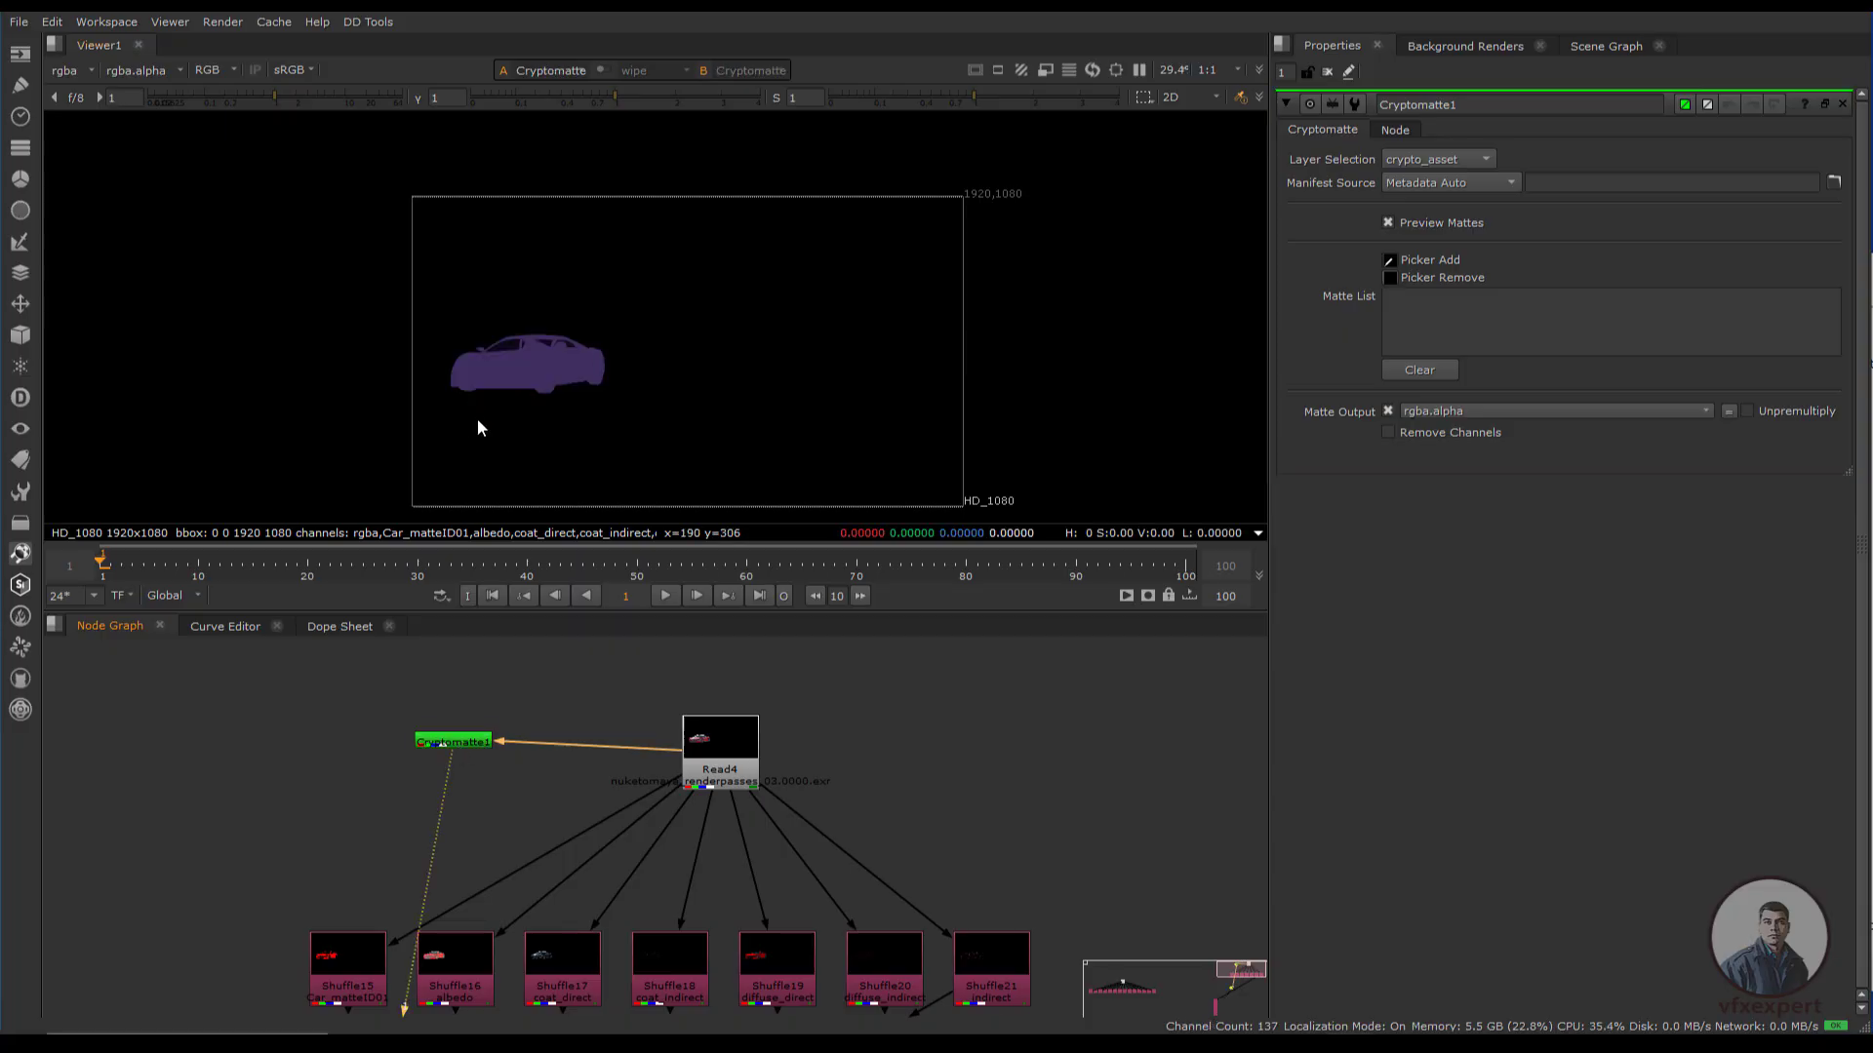
{"action": "left_click", "coordinate": [470, 743]}
{"action": "left_click", "coordinate": [1461, 160]}
{"action": "left_click", "coordinate": [1465, 182]}
{"action": "scroll", "coordinate": [542, 346], "scroll_direction": "up", "scroll_amount": 5}
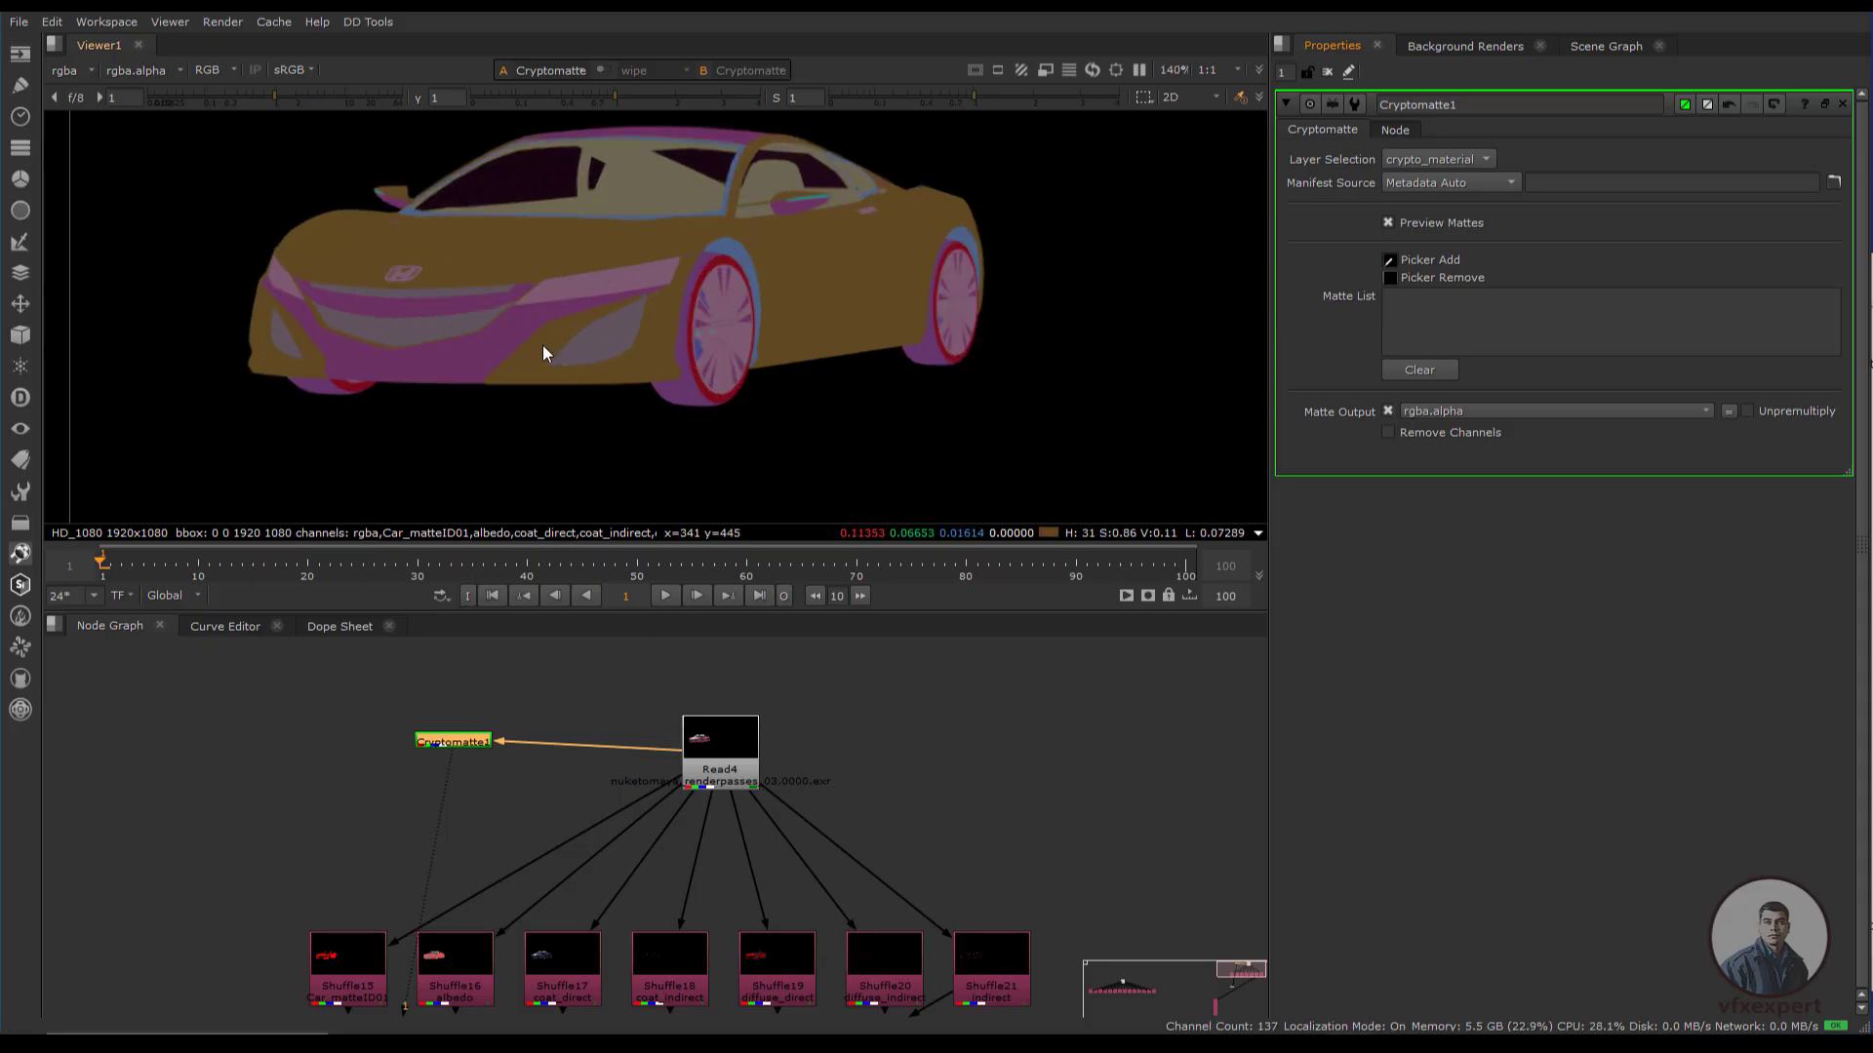
{"action": "scroll", "coordinate": [594, 406], "scroll_direction": "down", "scroll_amount": 3}
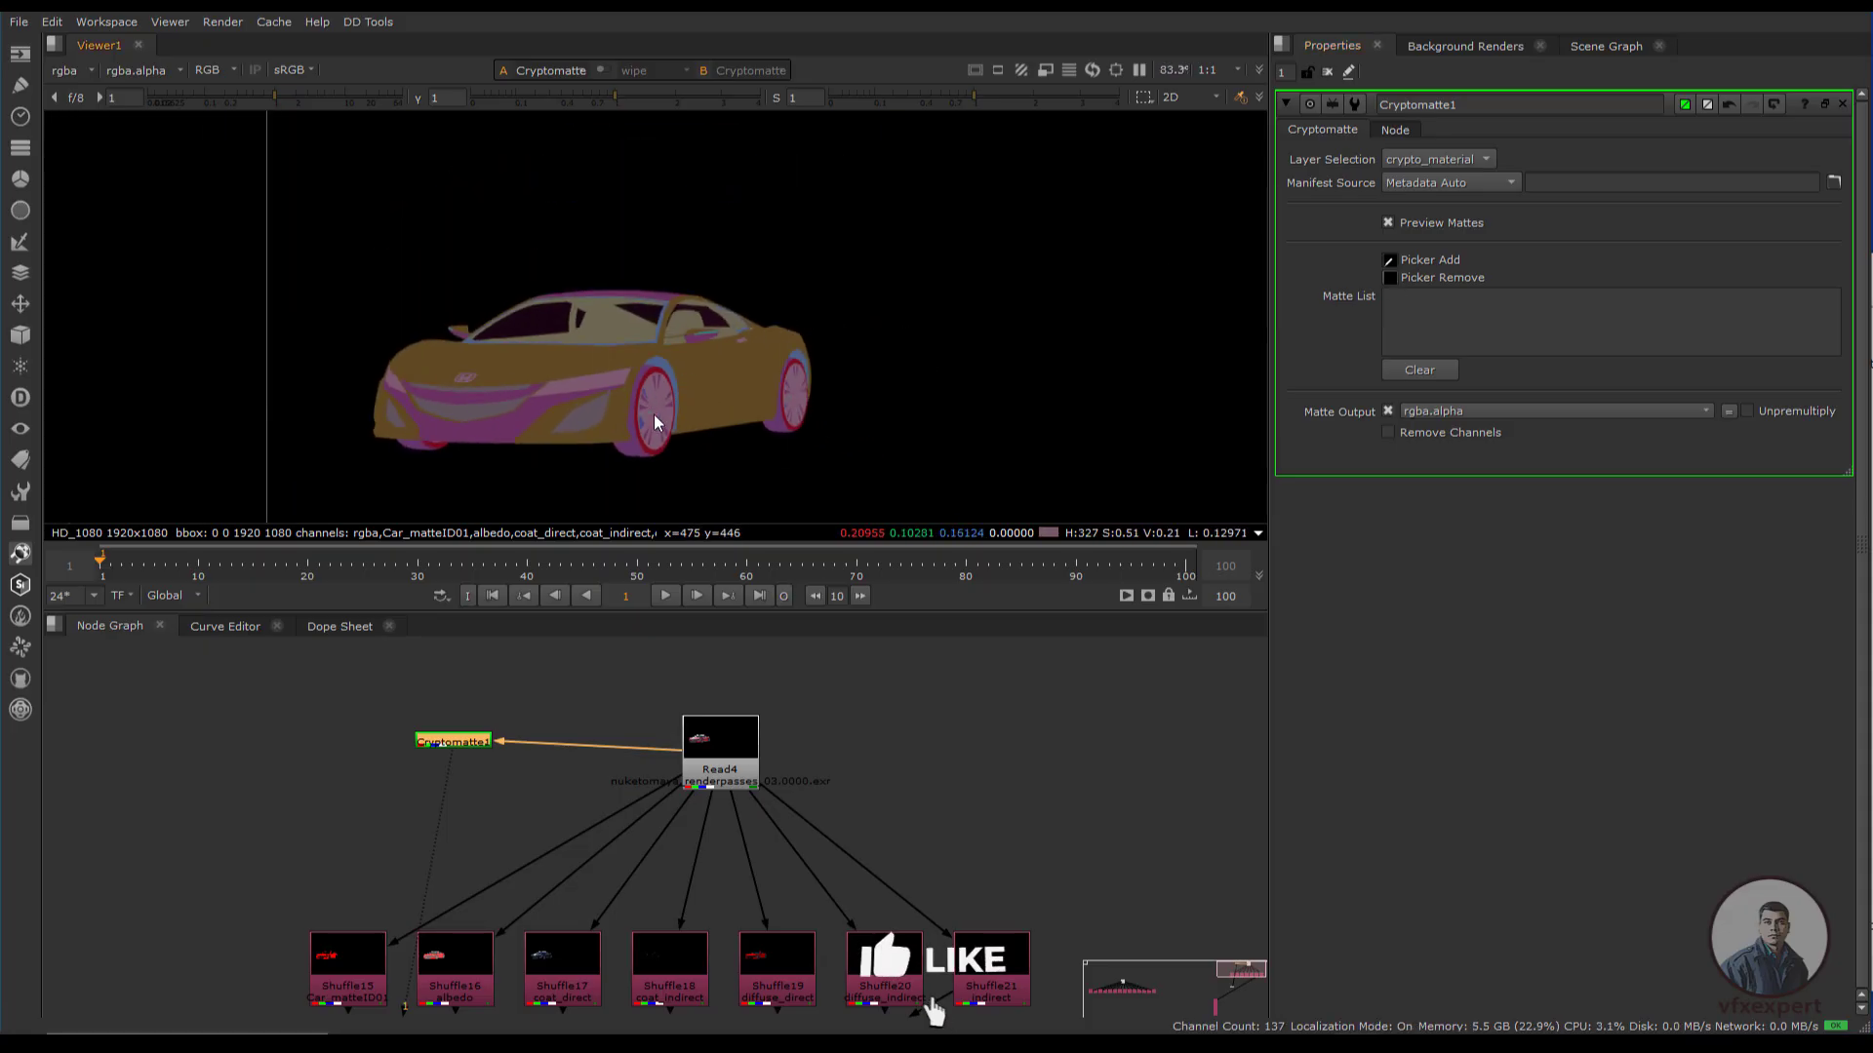
Look over the node graph, comparing the Read4 tree and its Cryptomatte node with the other Read node's Shuffle row.
{"action": "scroll", "coordinate": [482, 823], "scroll_direction": "down", "scroll_amount": 3}
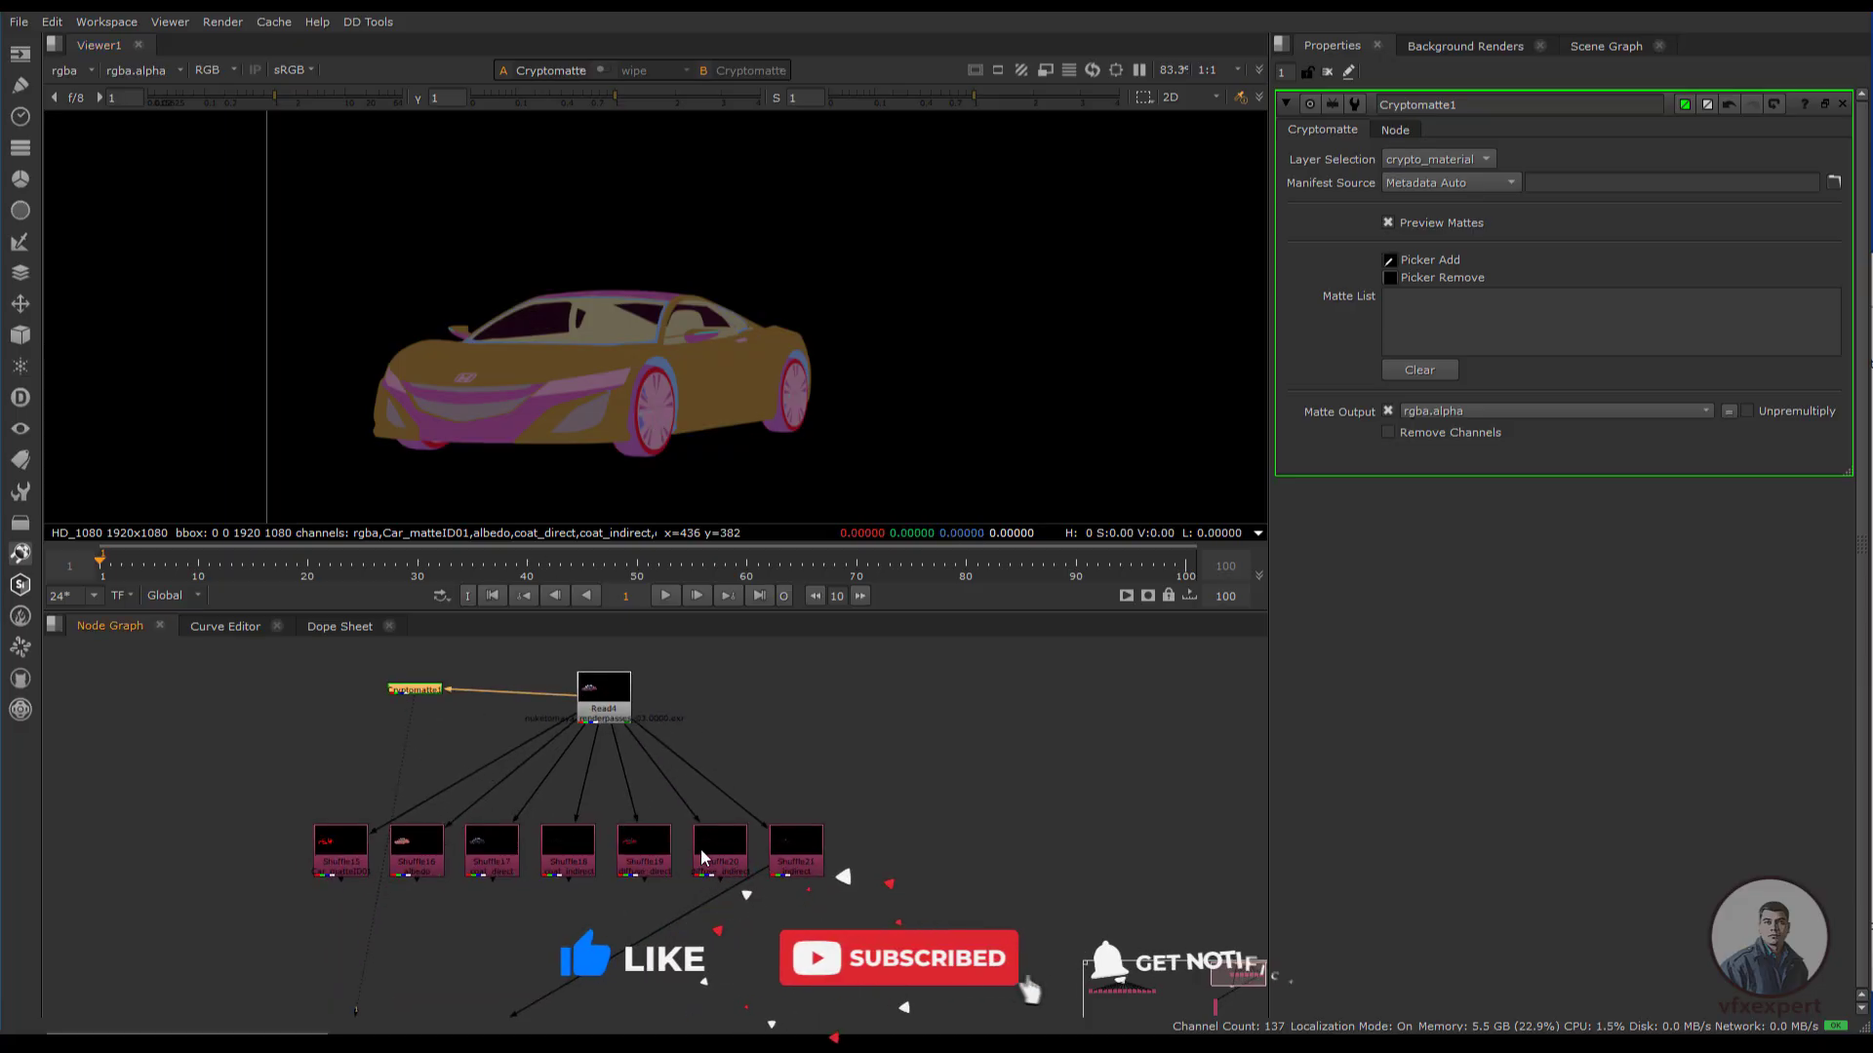
{"action": "scroll", "coordinate": [900, 845], "scroll_direction": "down", "scroll_amount": 2}
{"action": "middle_click_drag", "start_coordinate": [420, 860], "coordinate": [623, 864]}
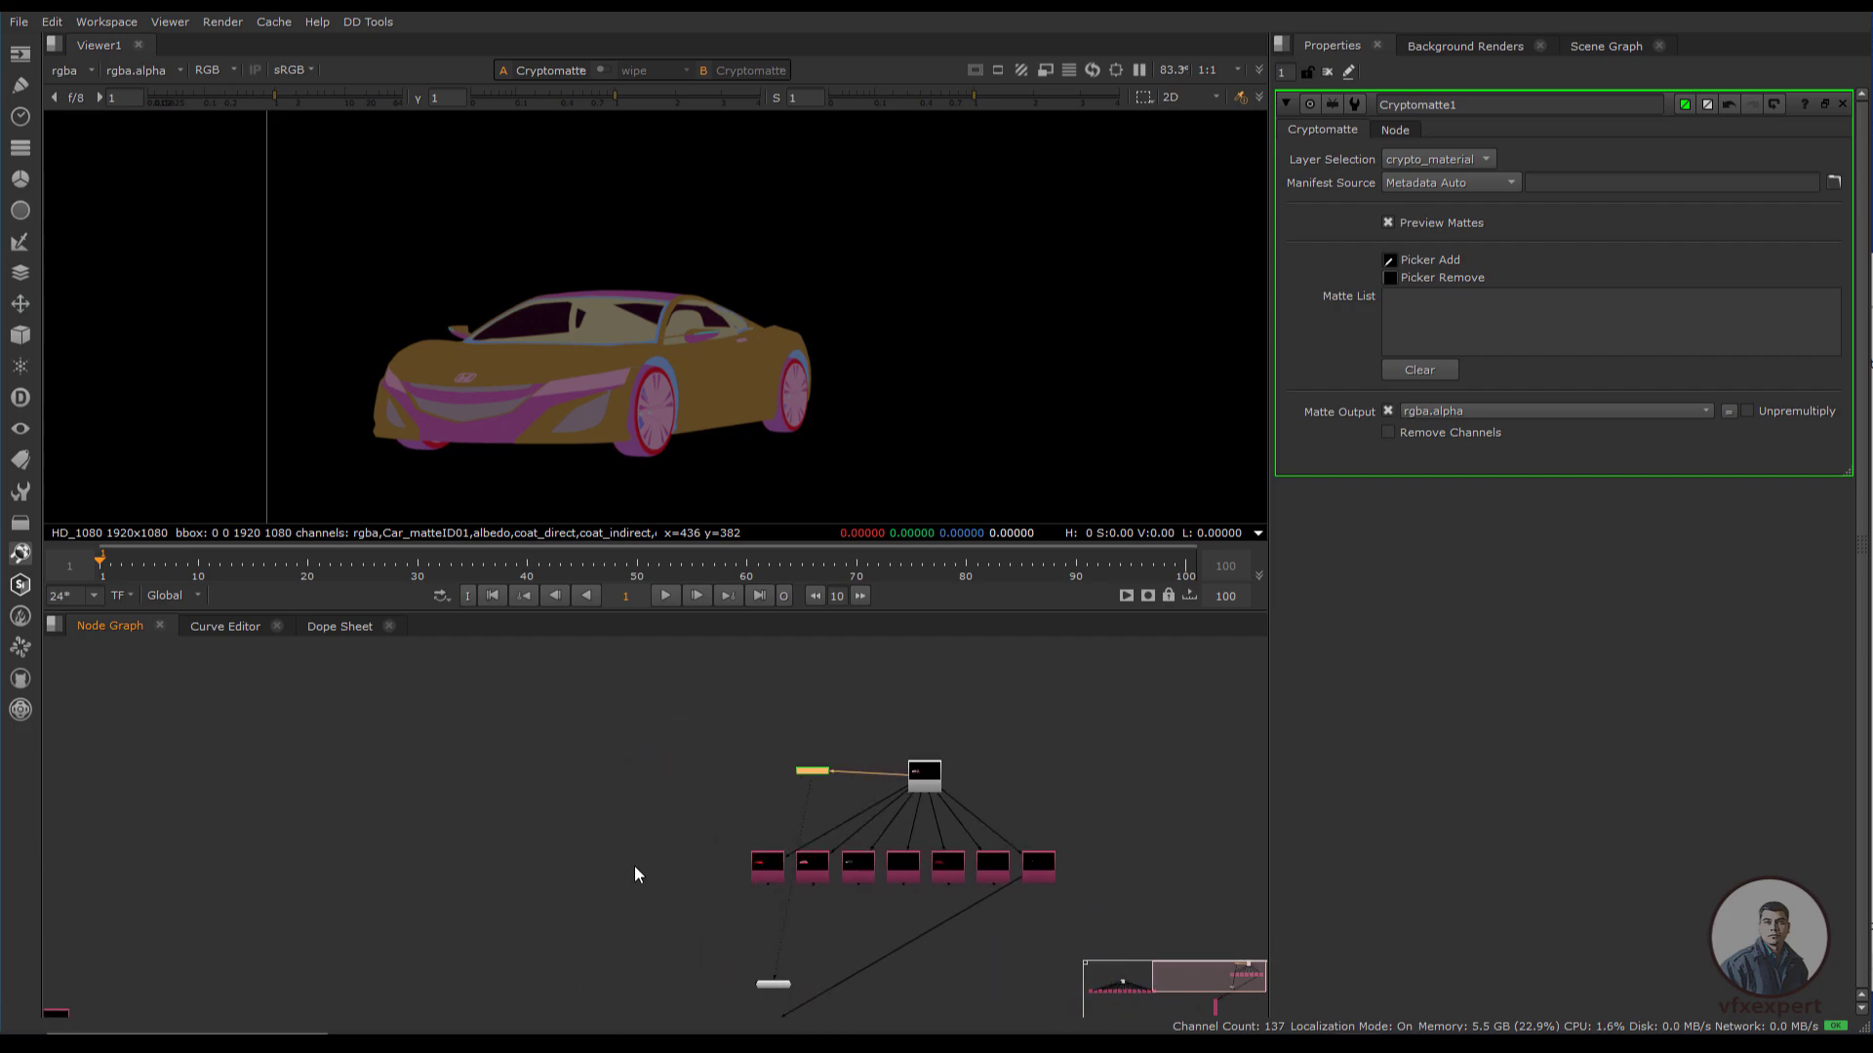
{"action": "scroll", "coordinate": [630, 837], "scroll_direction": "down", "scroll_amount": 1}
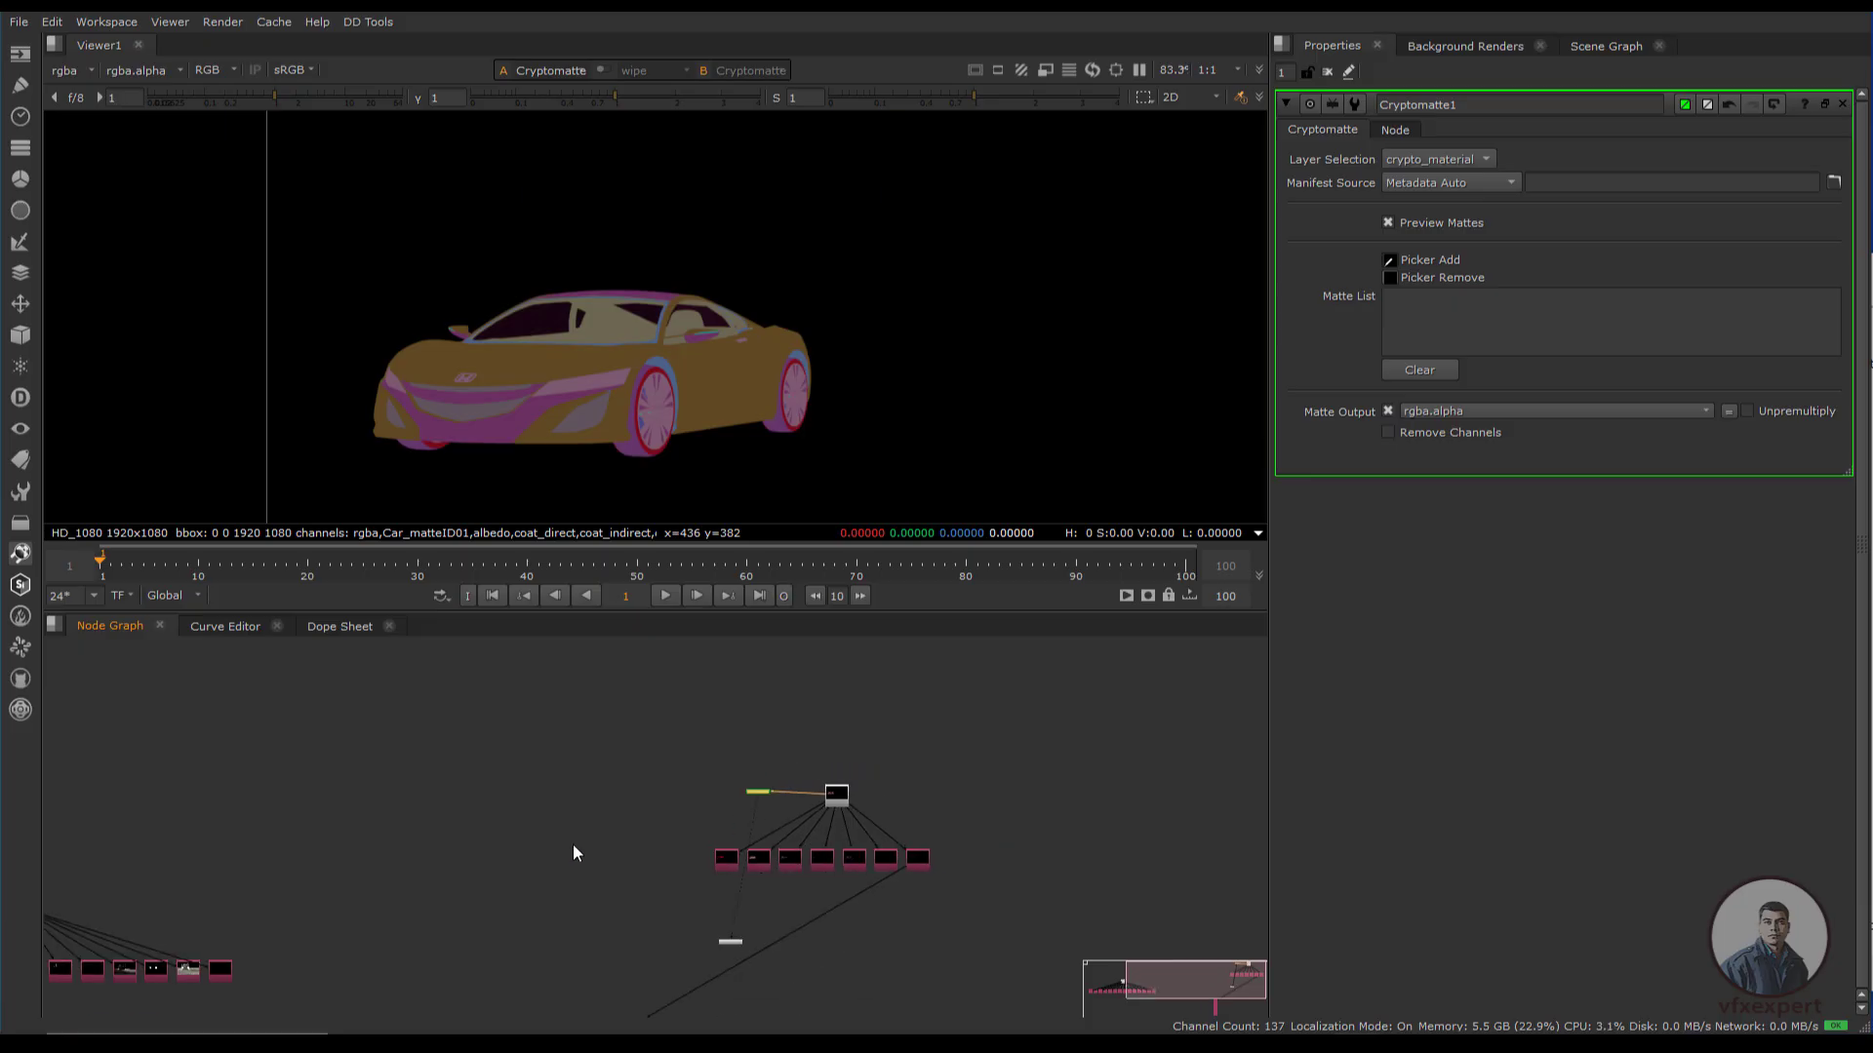
{"action": "middle_click_drag", "start_coordinate": [572, 845], "coordinate": [636, 833]}
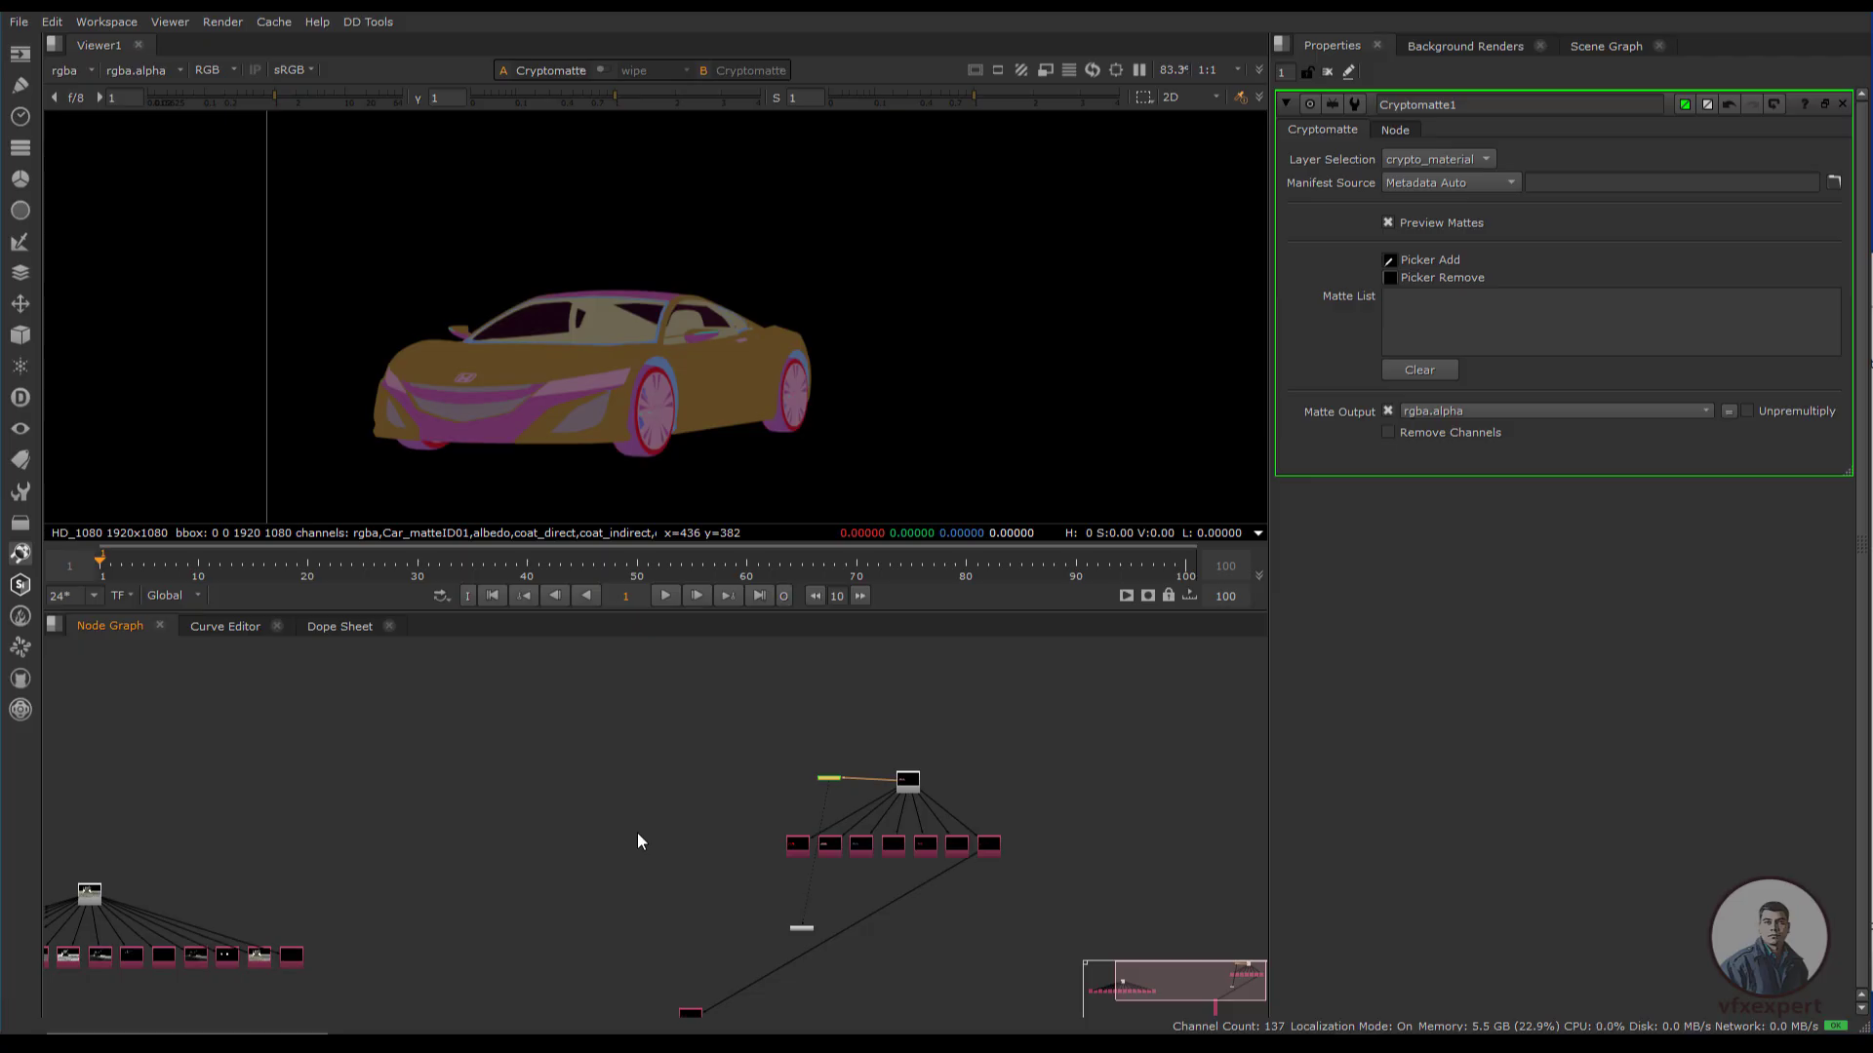
{"action": "middle_click_drag", "start_coordinate": [383, 814], "coordinate": [632, 736]}
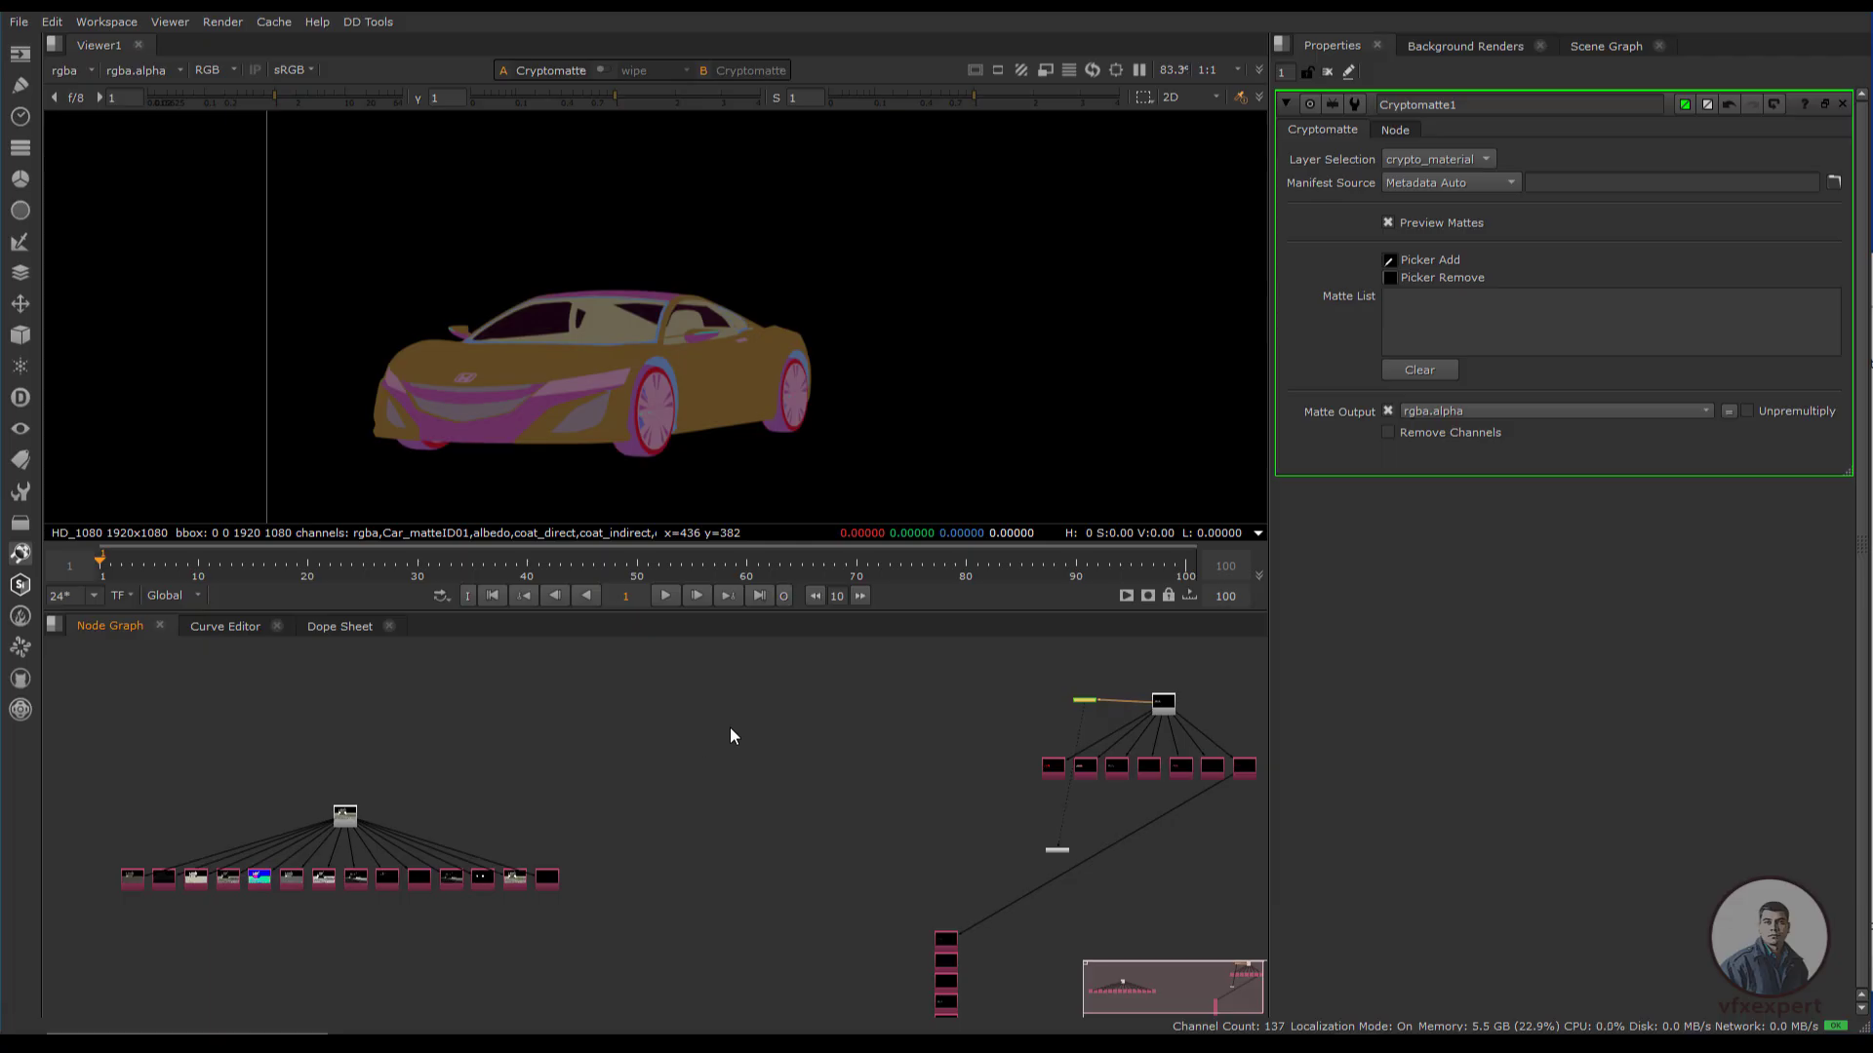
{"action": "key", "text": "f"}
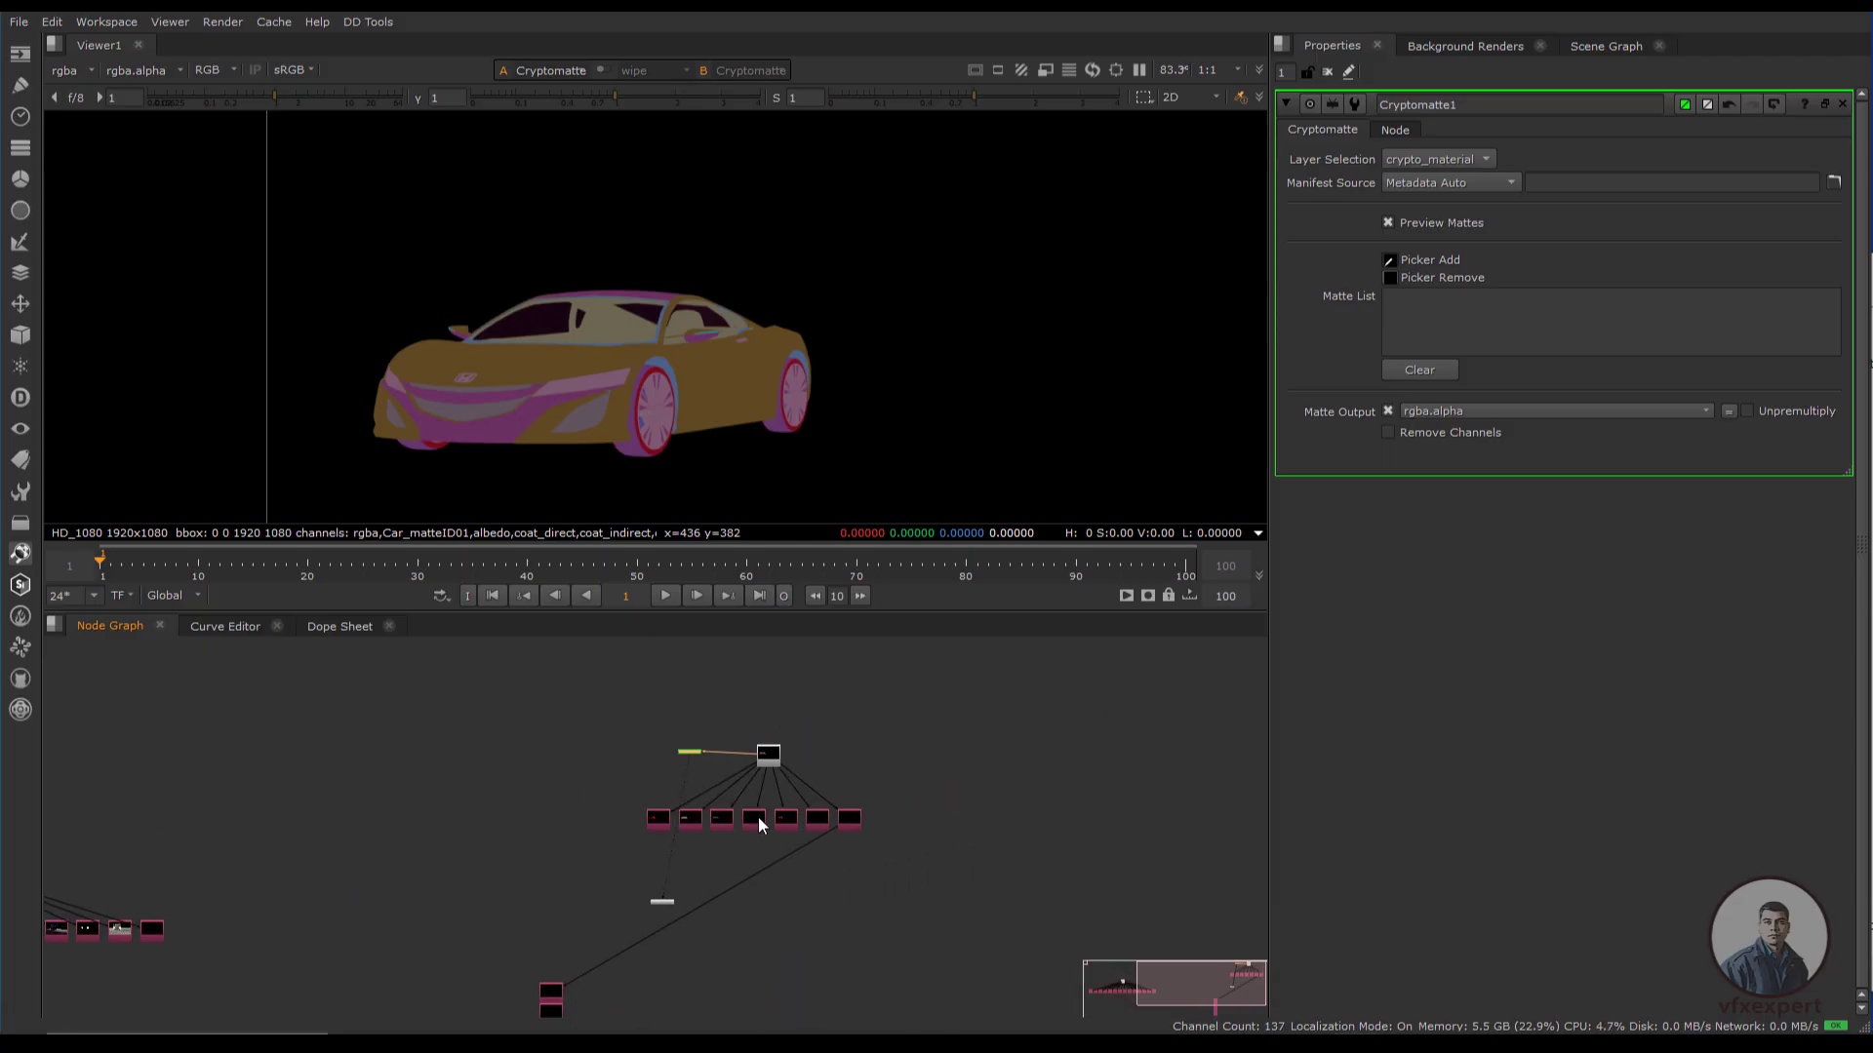
{"action": "scroll", "coordinate": [785, 704], "scroll_direction": "up", "scroll_amount": 2}
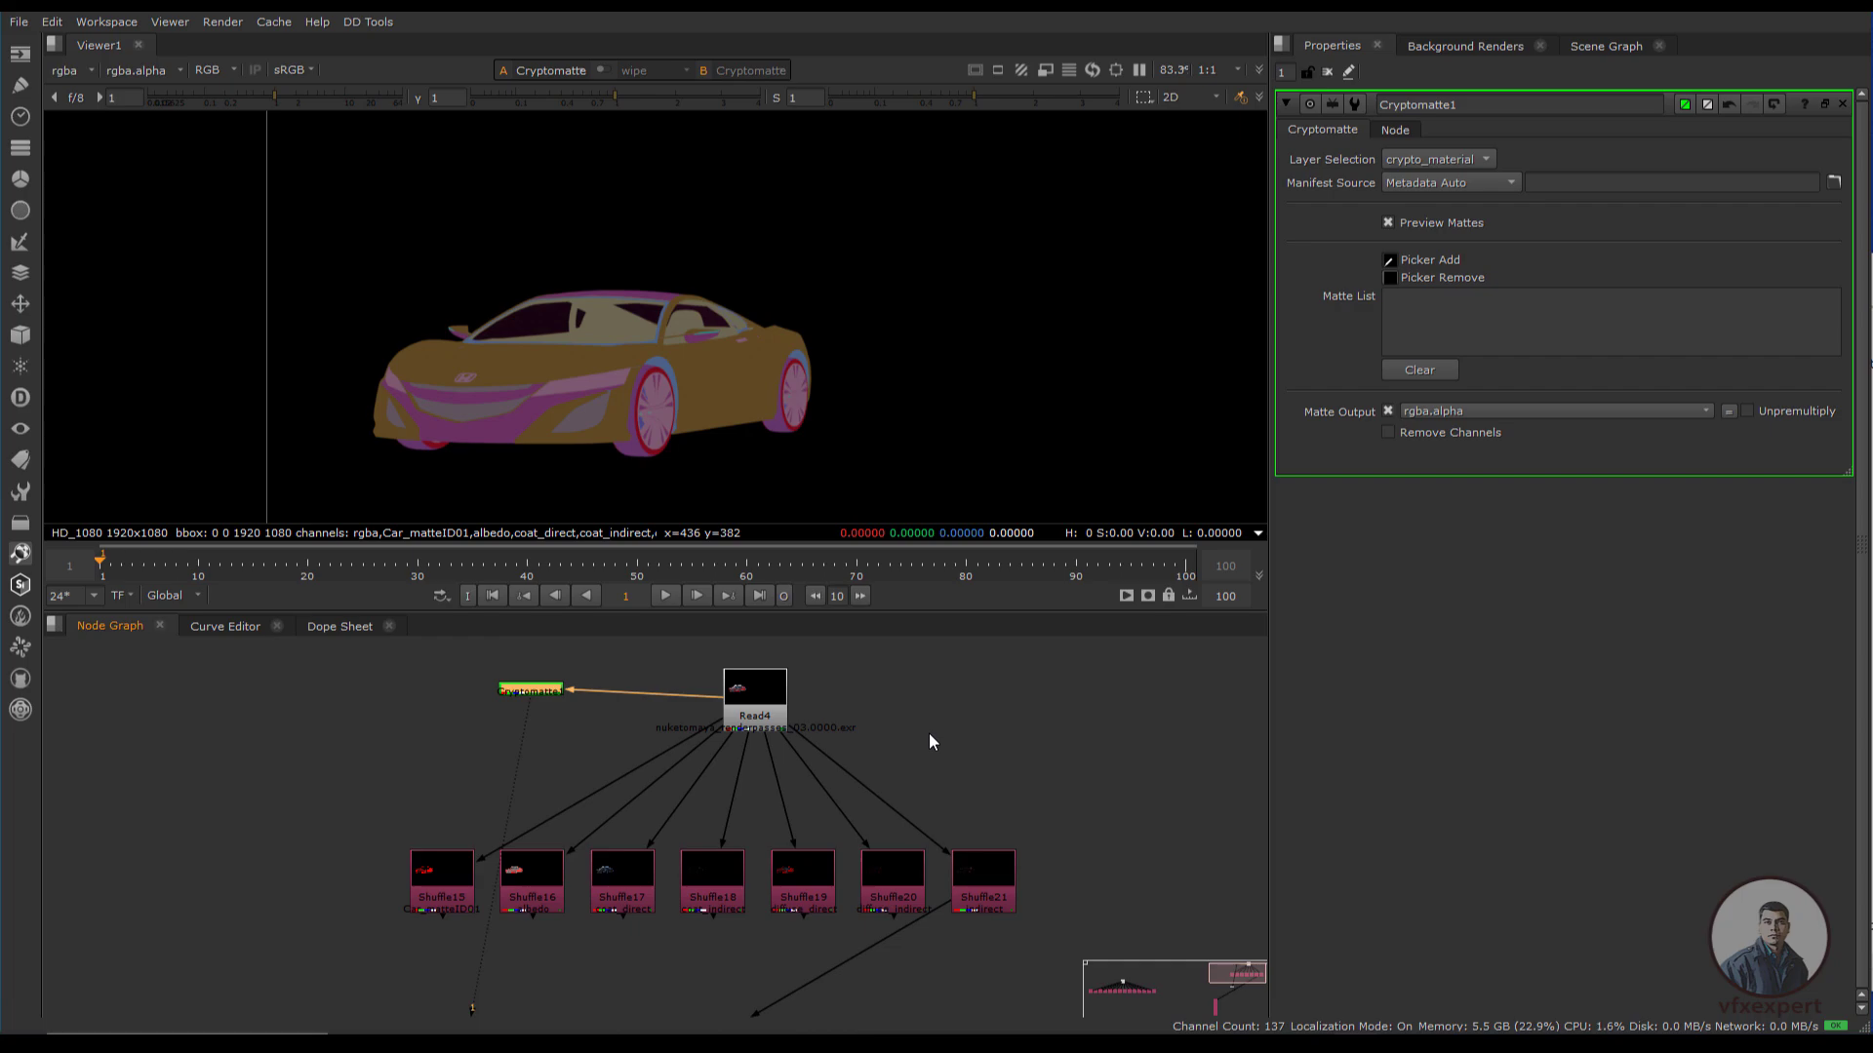
{"action": "right_click", "coordinate": [722, 699]}
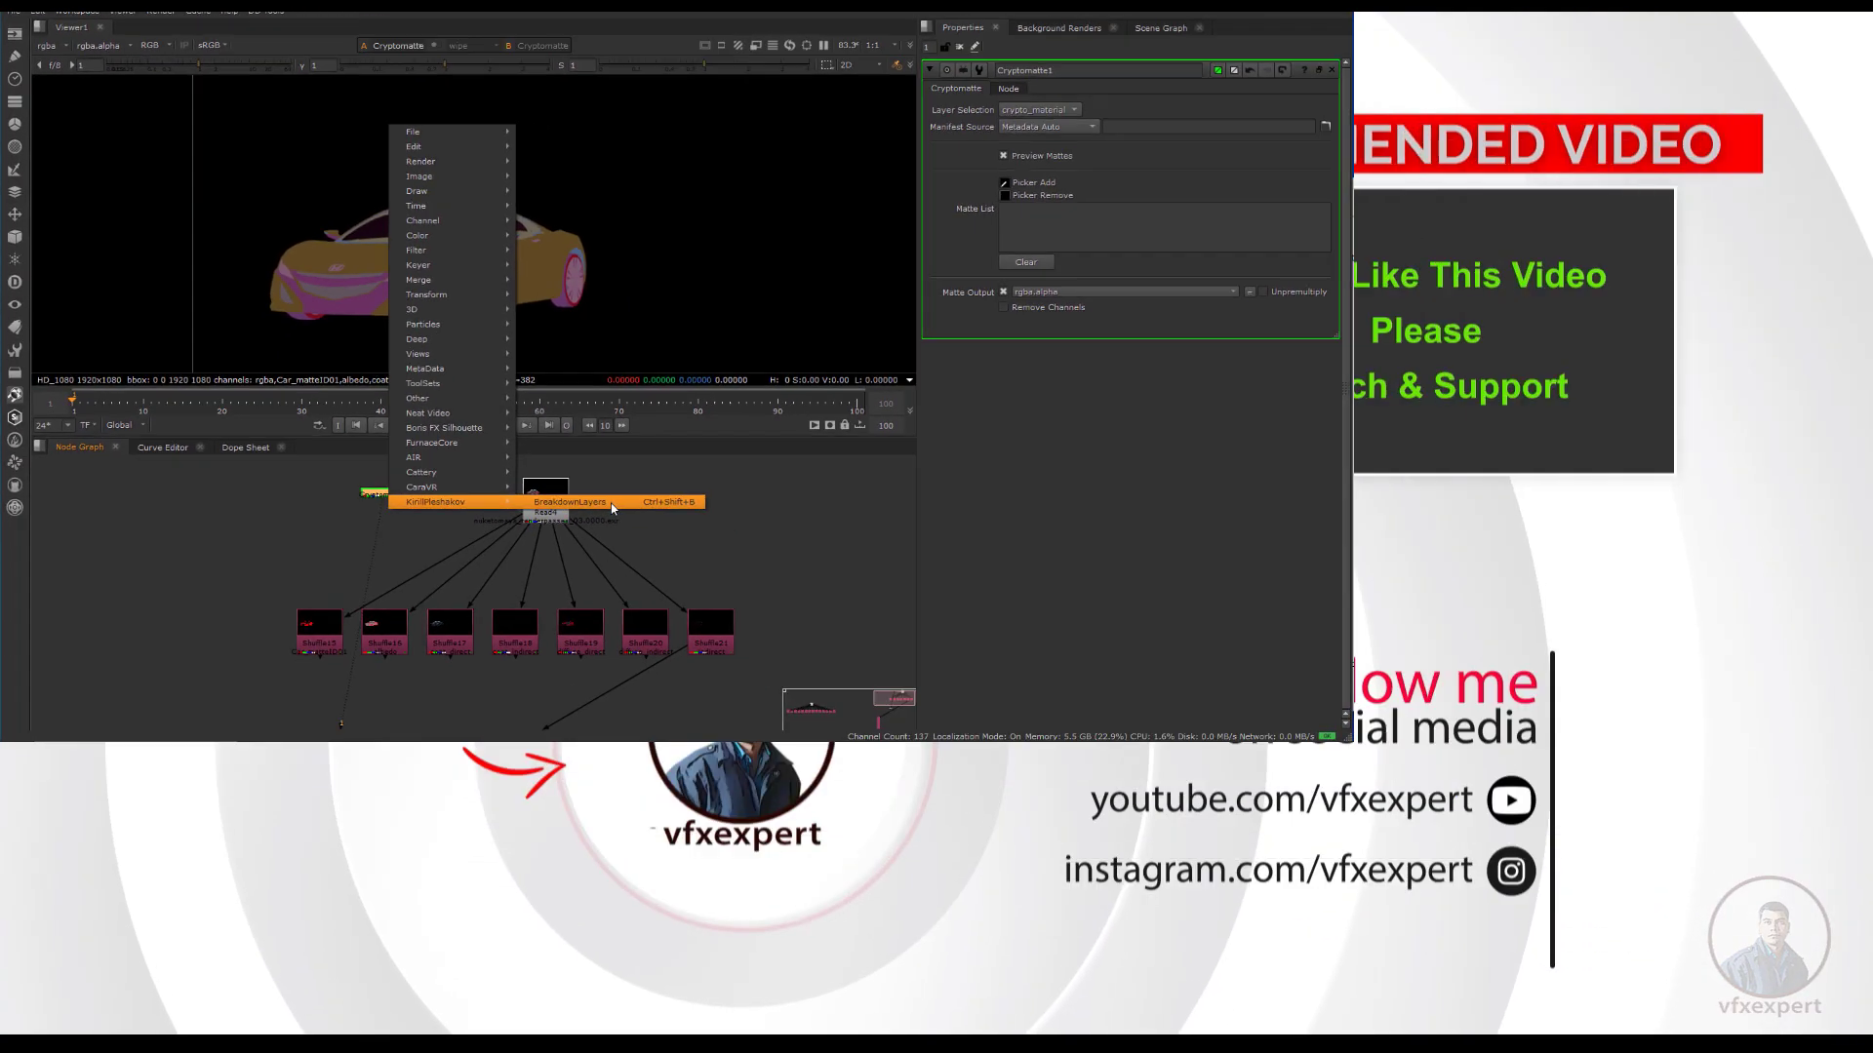
{"action": "left_click", "coordinate": [1036, 763]}
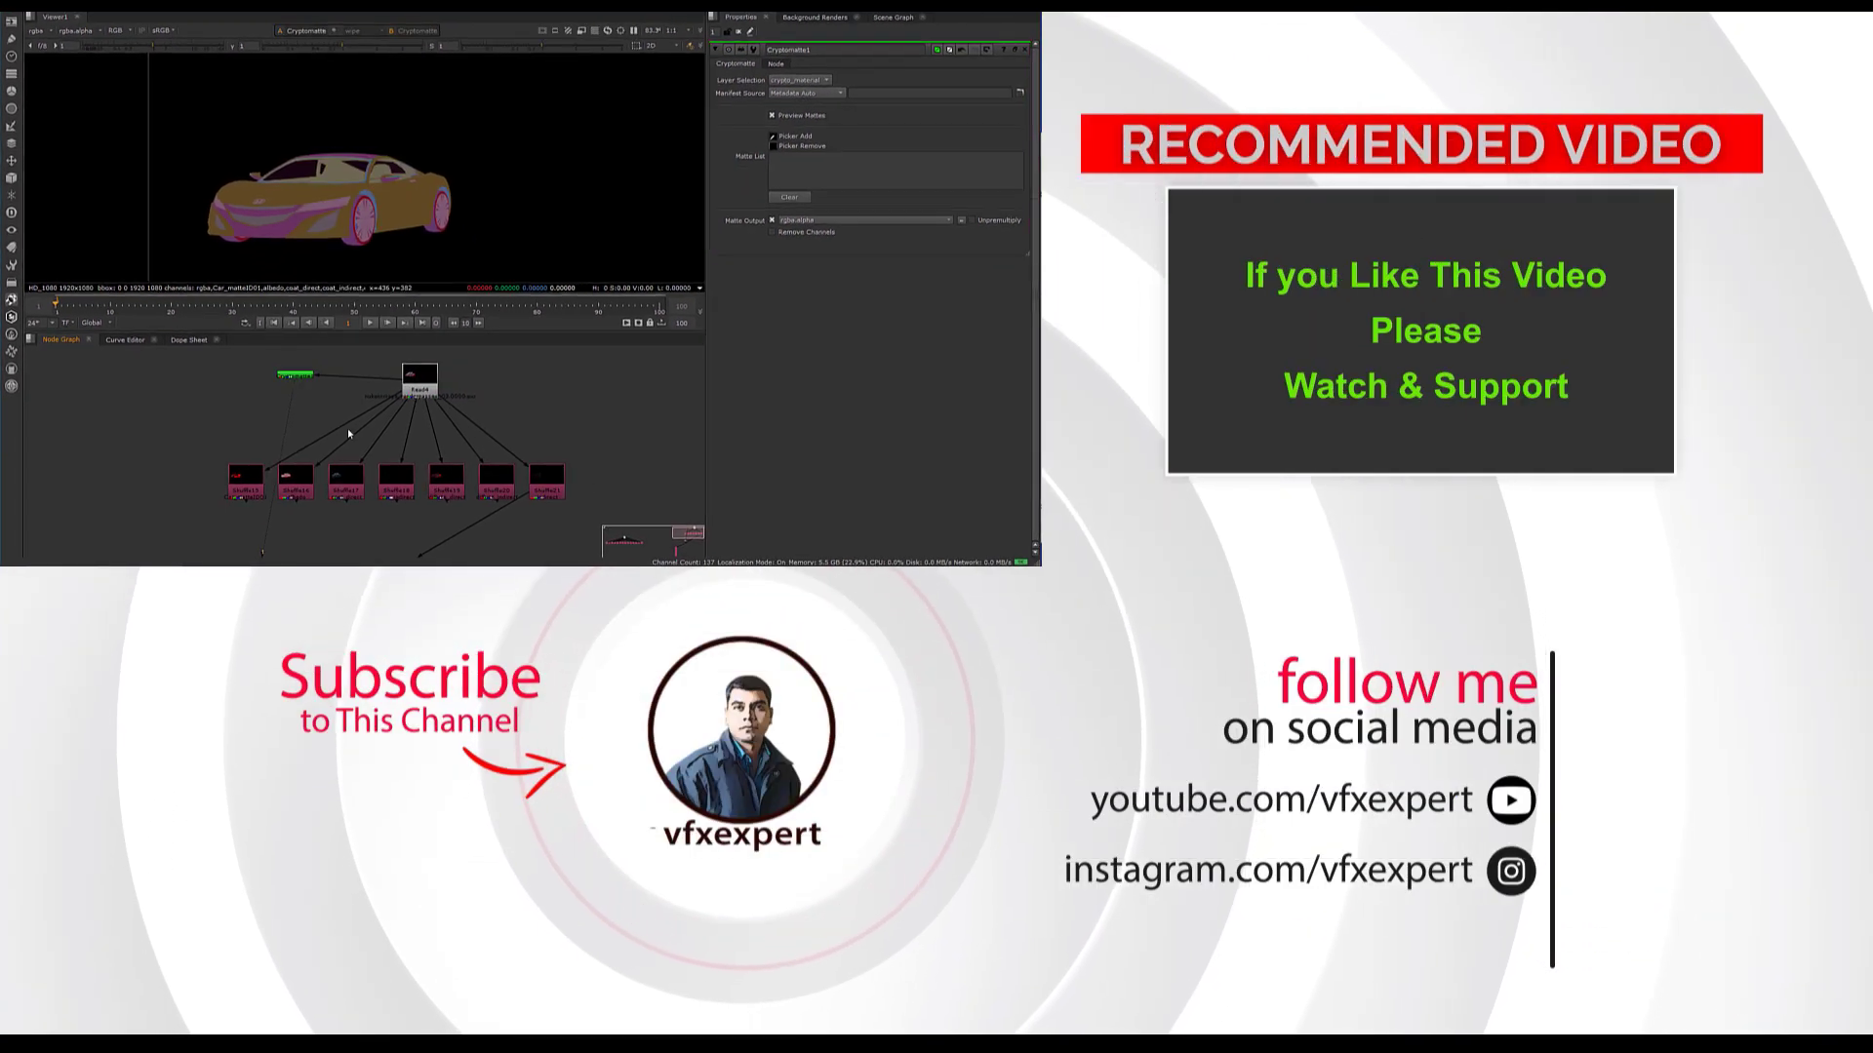
{"action": "scroll", "coordinate": [413, 483], "scroll_direction": "down", "scroll_amount": 5}
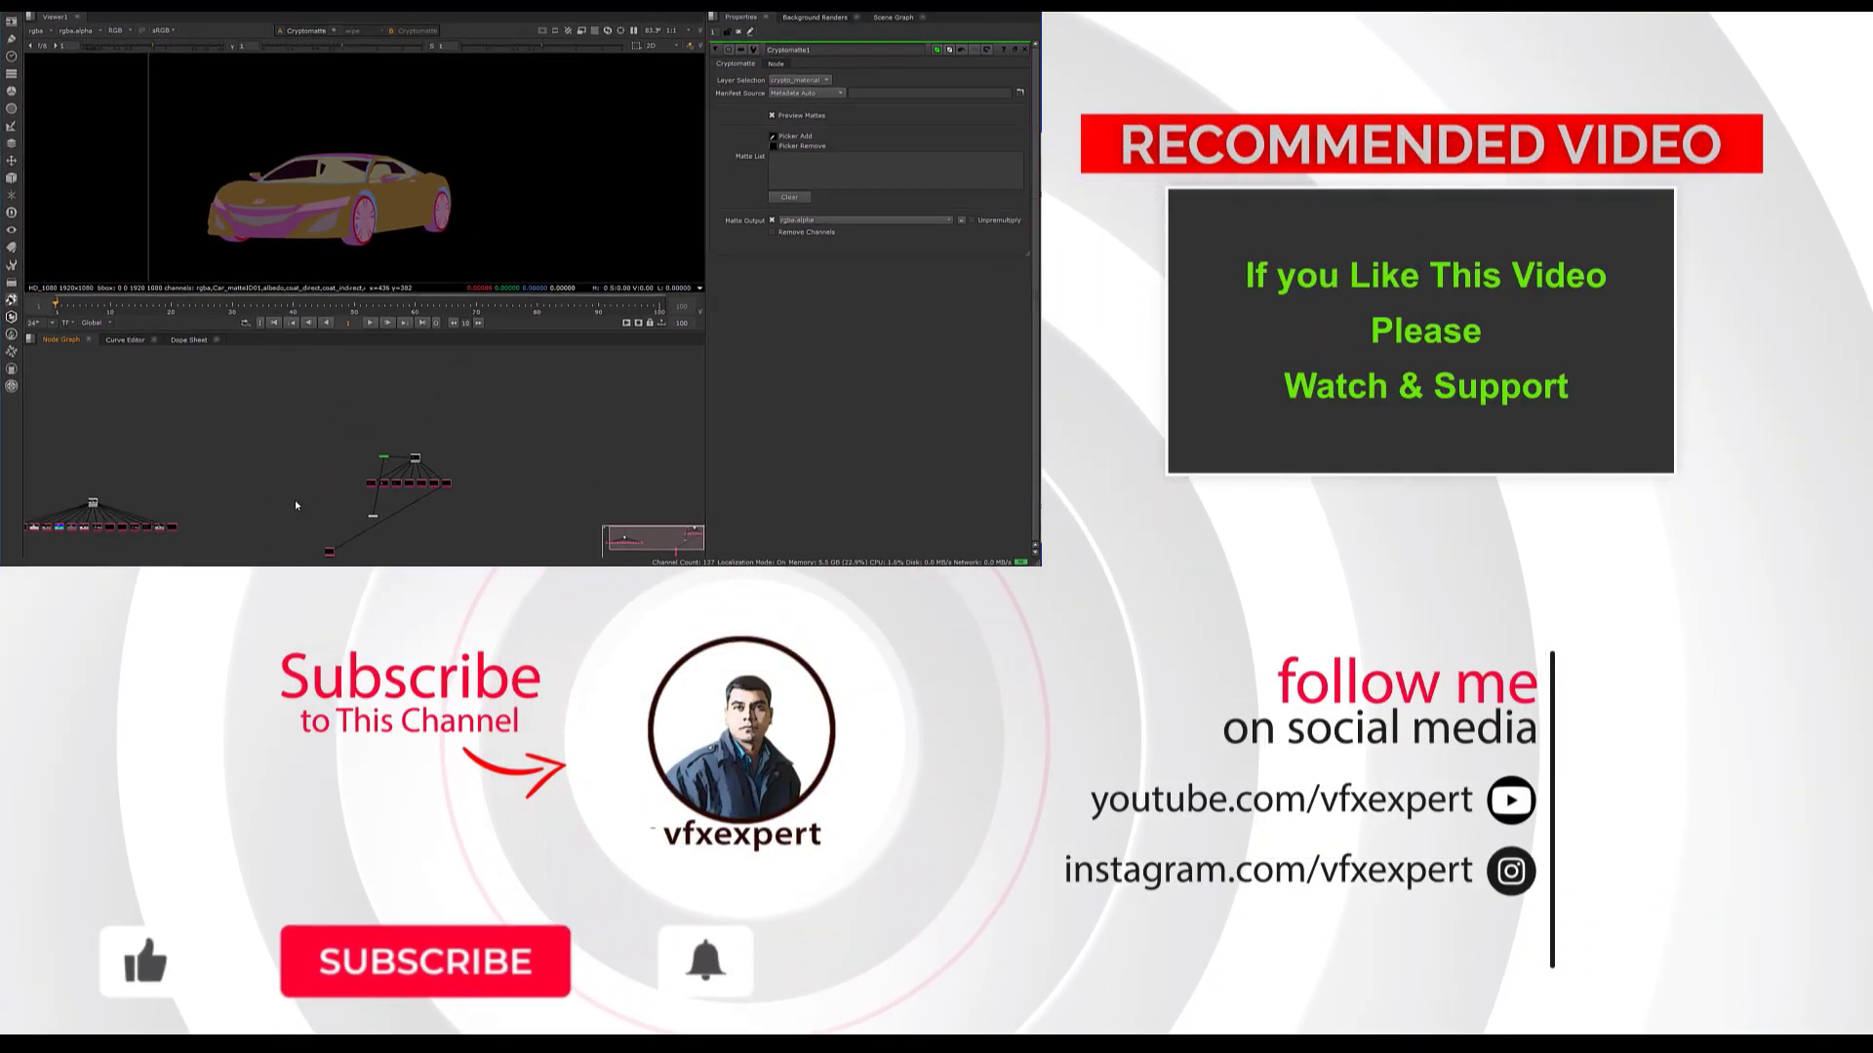
{"action": "middle_click_drag", "start_coordinate": [295, 505], "coordinate": [461, 447]}
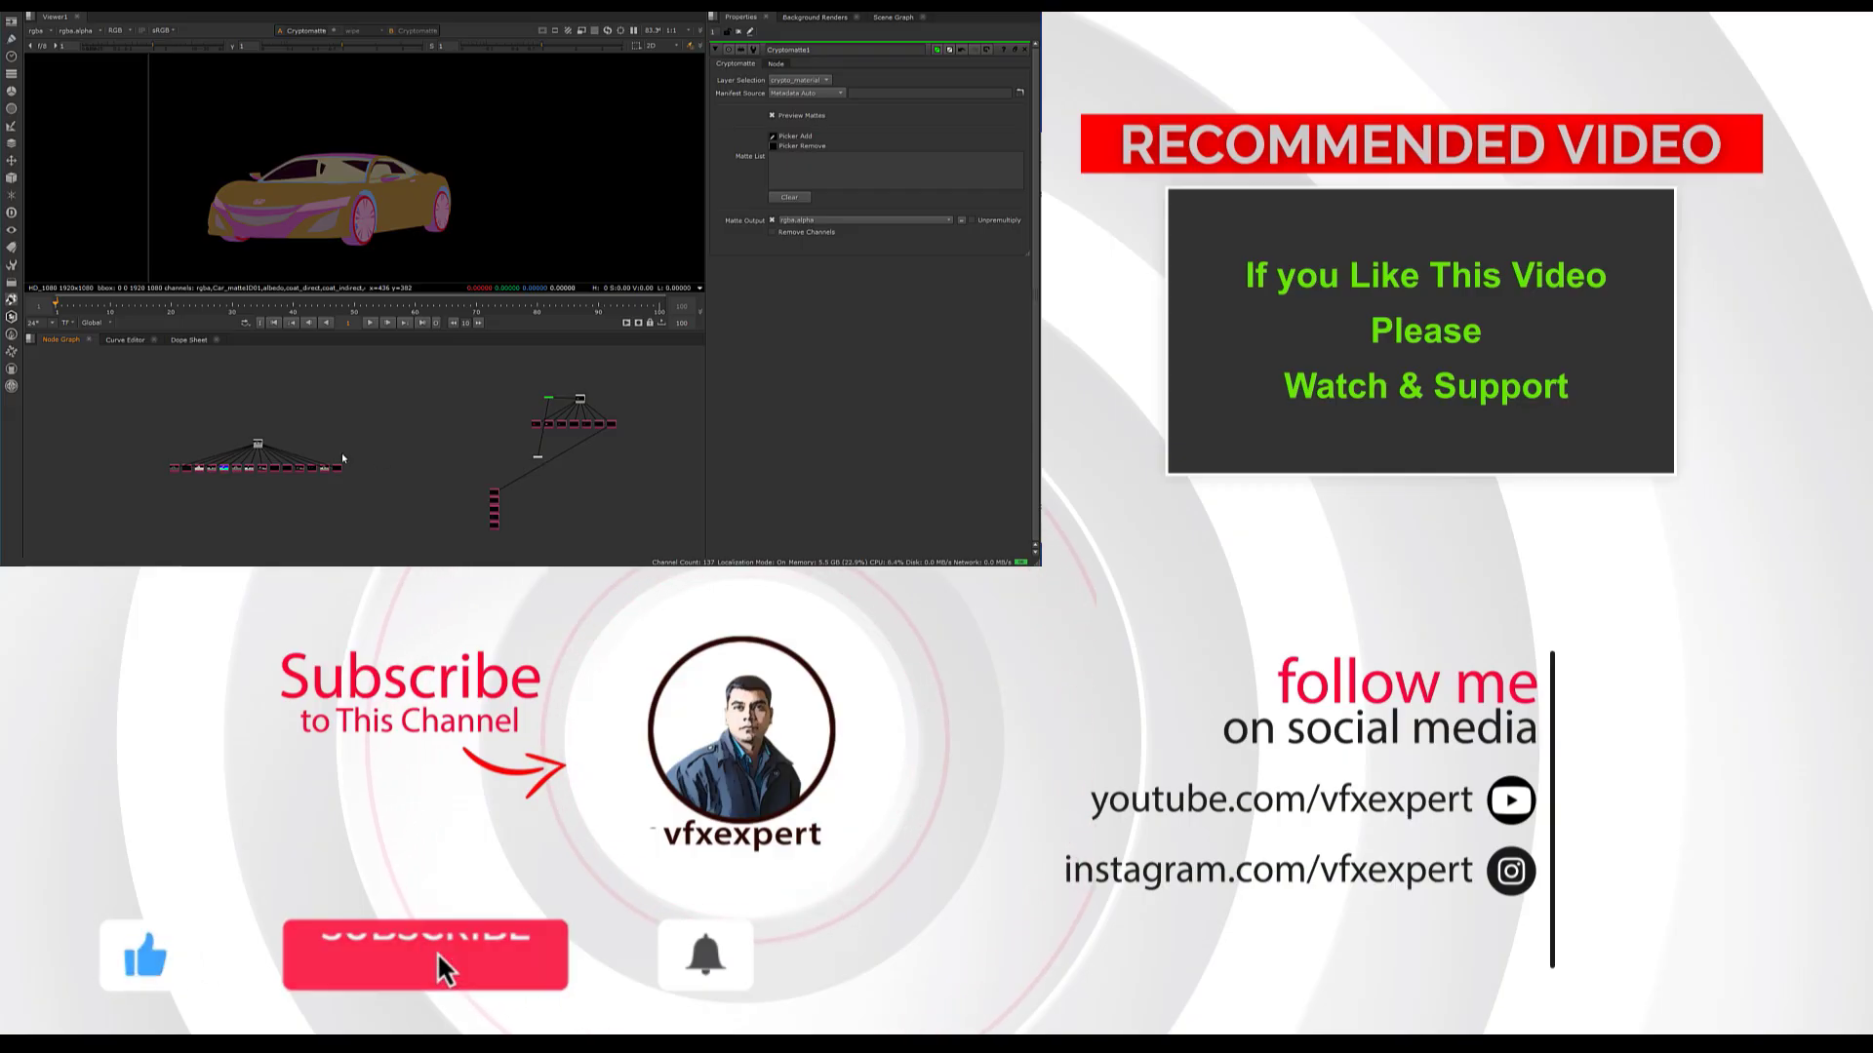